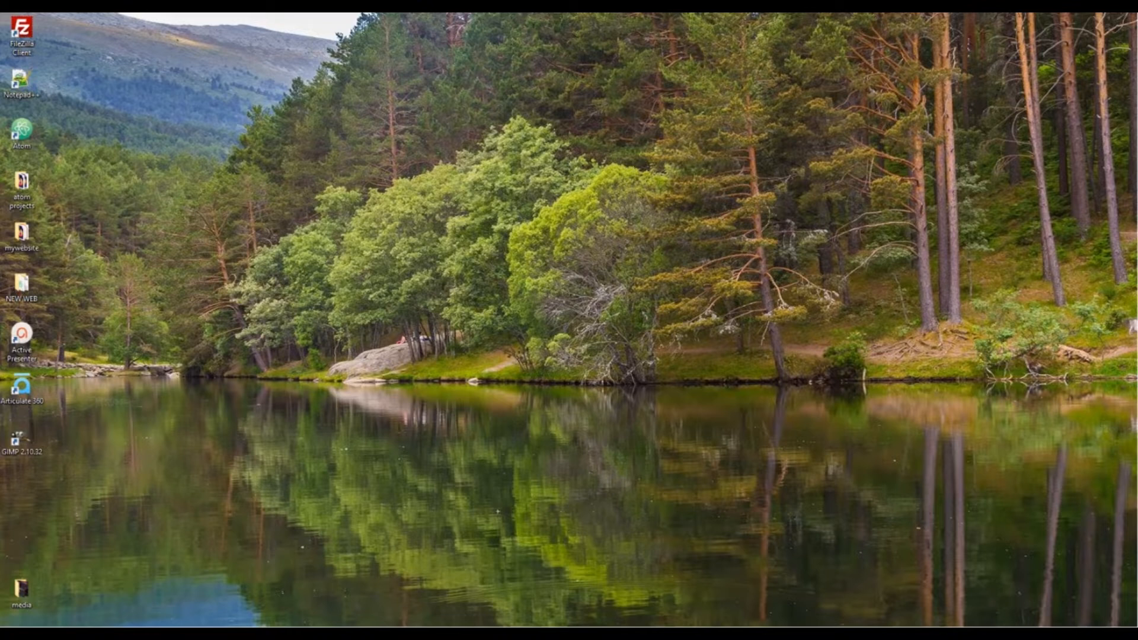
Switch to the browser, open the GIMP 2.10.32 downloads page on gimp.org, and minimize the browser window
drag(626, 220, 657, 14)
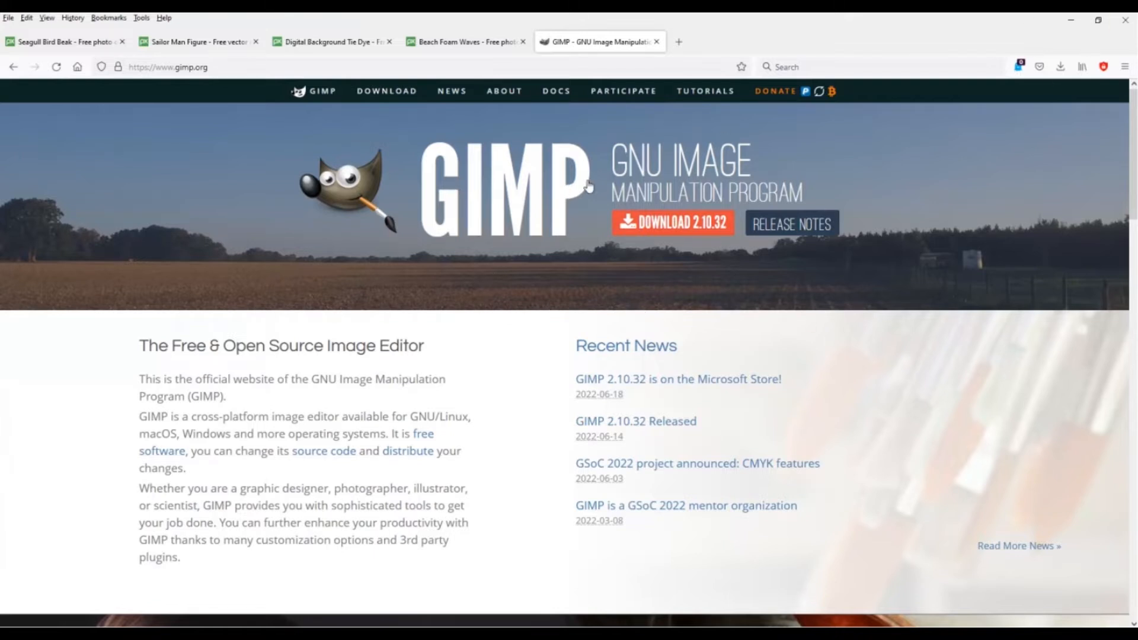
click(665, 231)
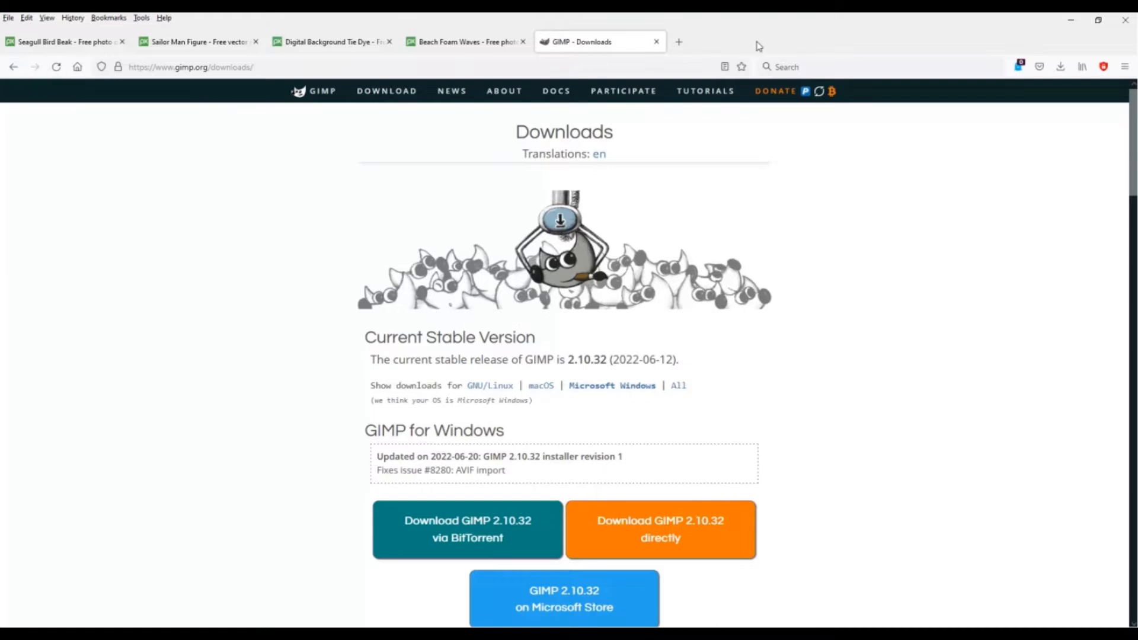
click(1070, 19)
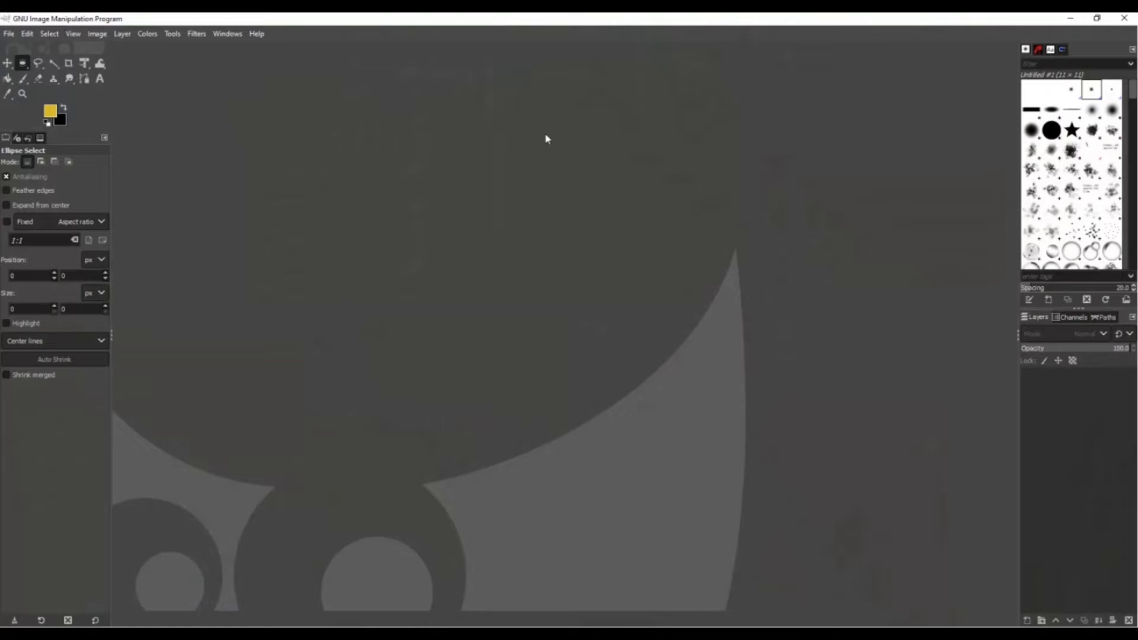
Turn off Single-Window Mode in GIMP and shift the detached main window slightly across the desktop
click(228, 33)
click(248, 151)
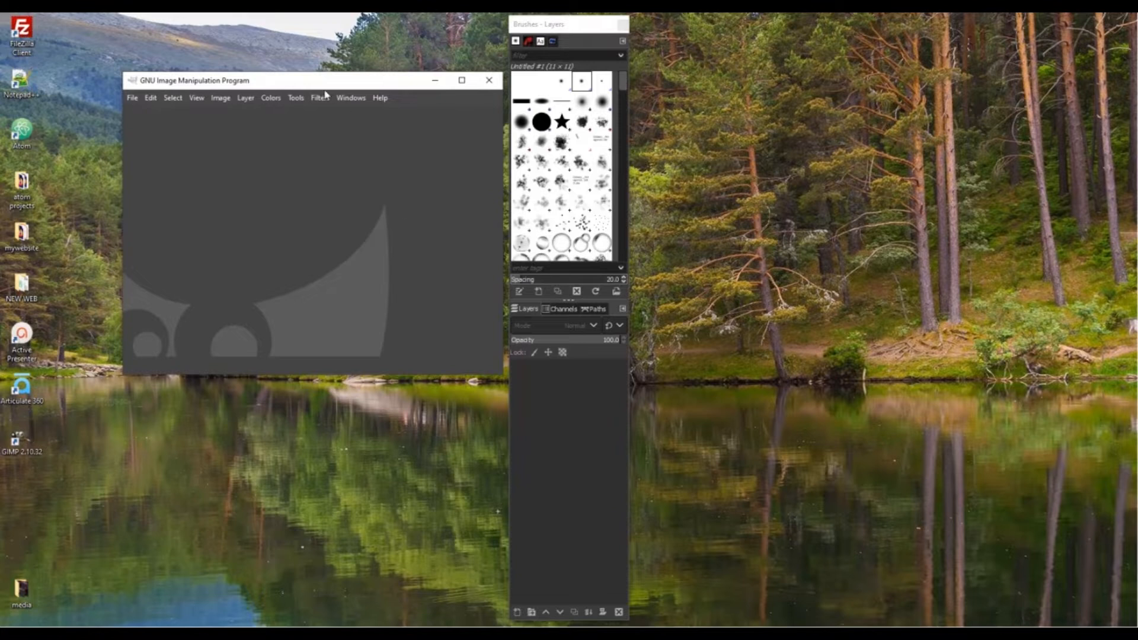
drag(339, 85, 320, 85)
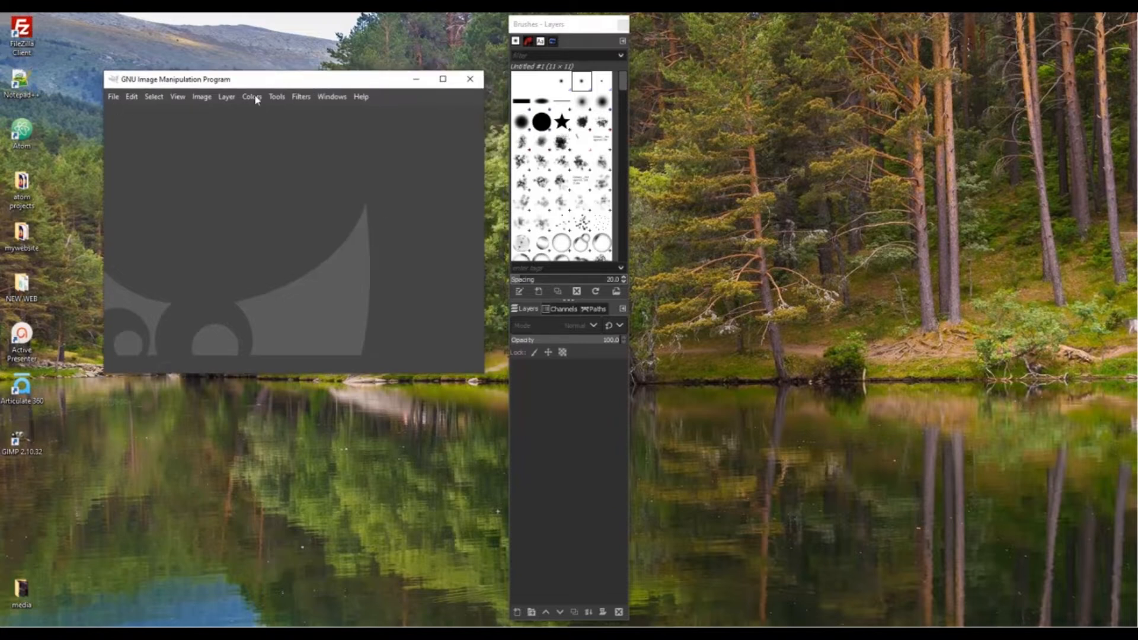
Turn Single-Window Mode back on, bring the GIMP window fully into view and maximize it
click(333, 98)
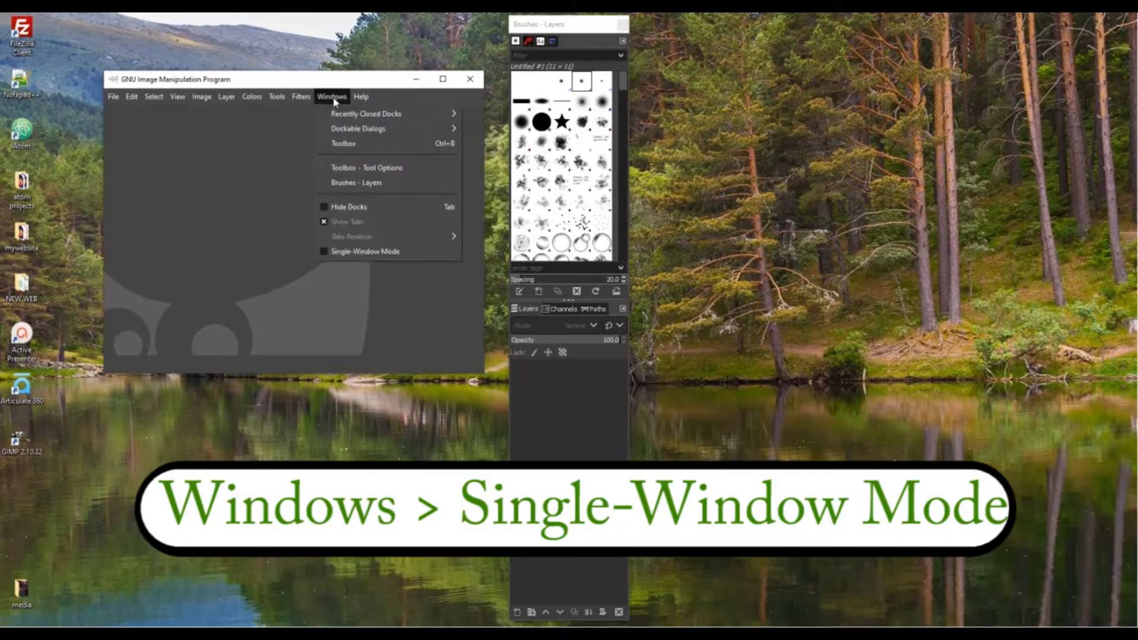
click(371, 251)
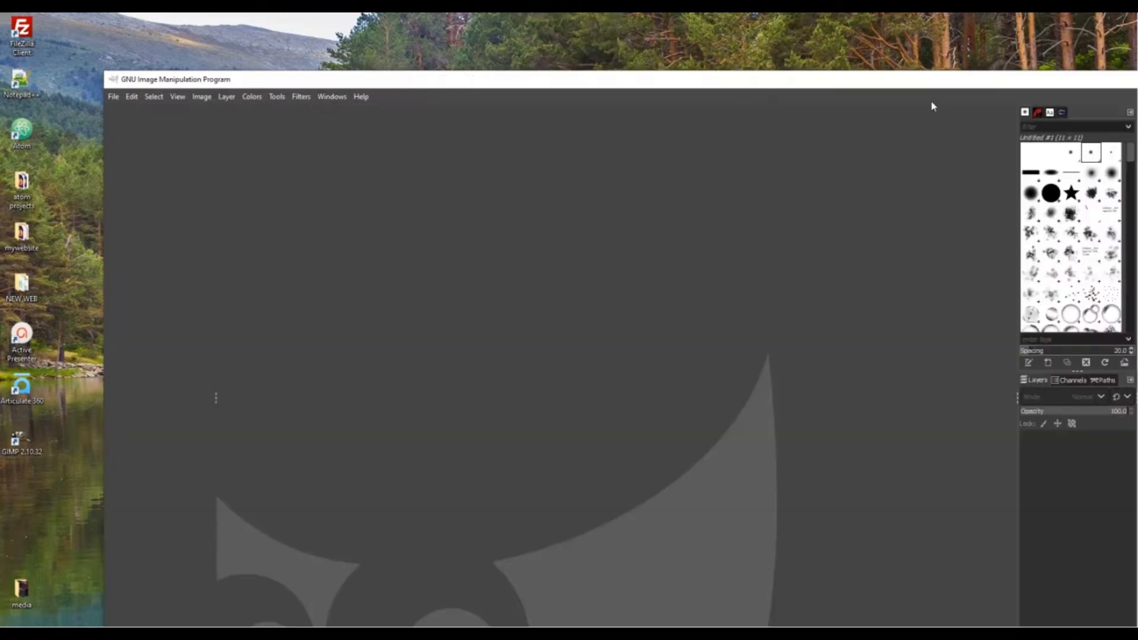
drag(917, 84, 802, 47)
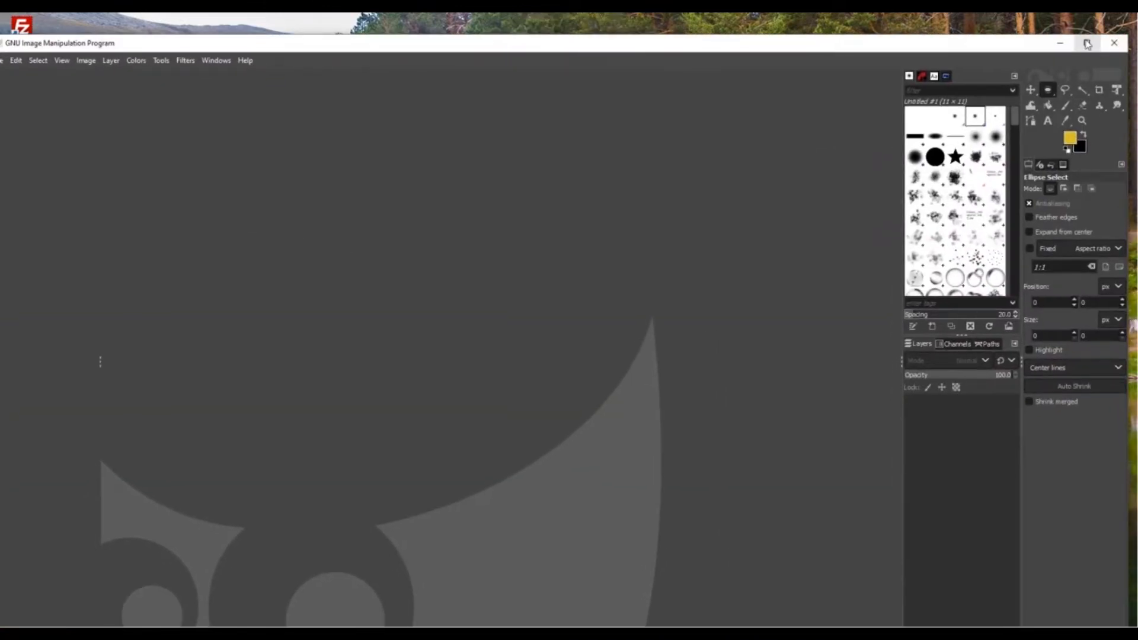
click(1087, 44)
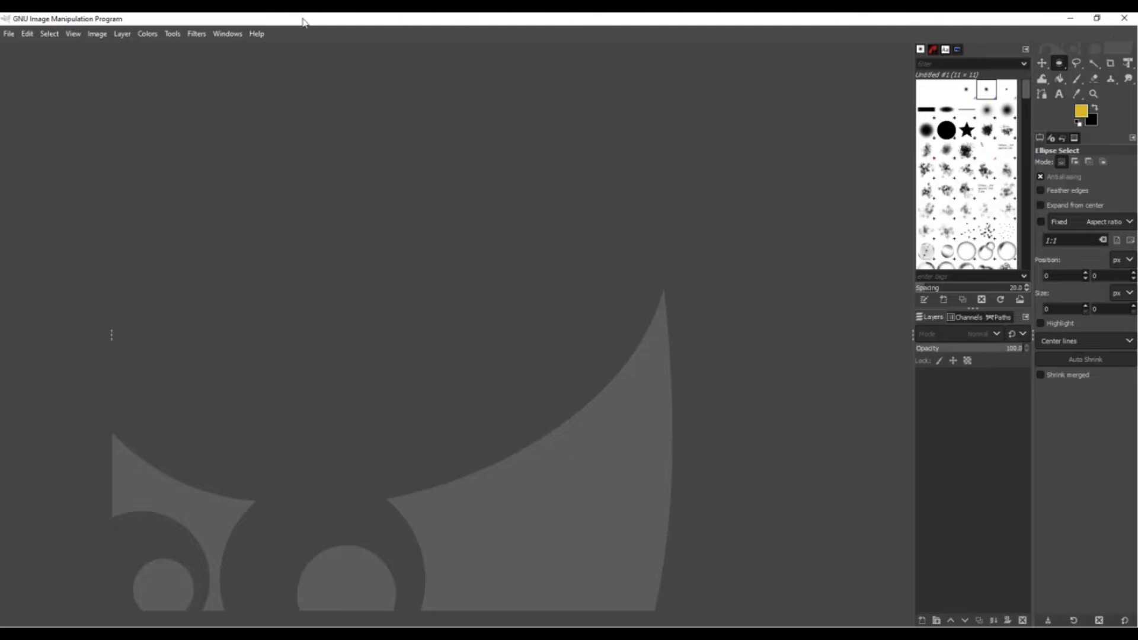
Split GIMP into separate windows again, reposition the combined dock window and maximize the main image window
click(229, 36)
click(273, 155)
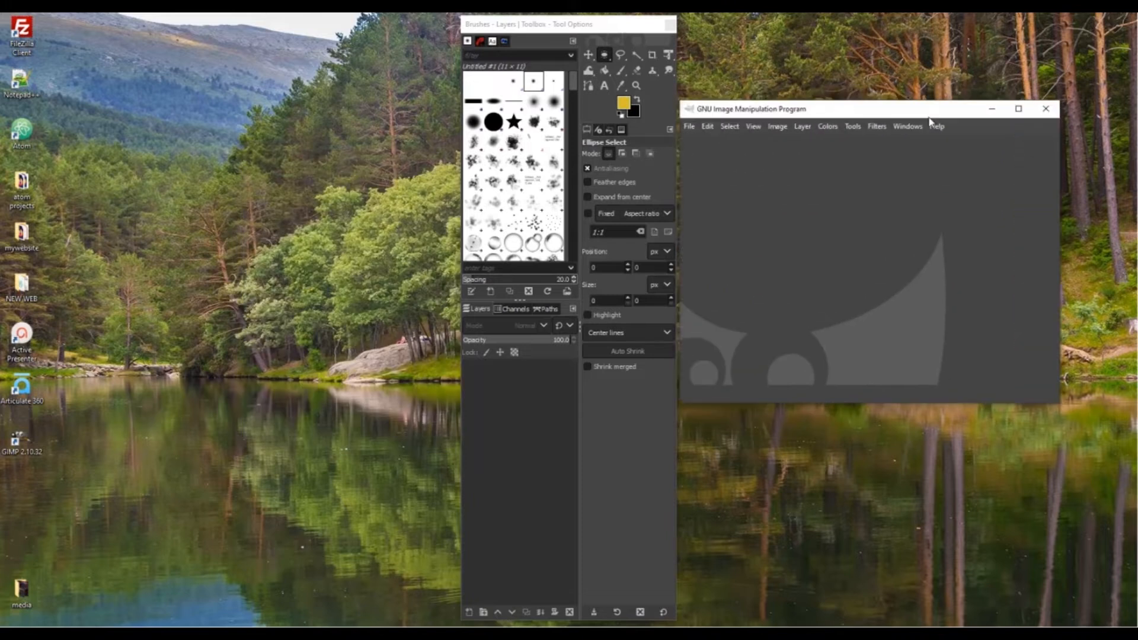
mouse_move(592, 25)
mouse_down()
mouse_move(477, 26)
mouse_move(397, 45)
mouse_move(419, 34)
mouse_up()
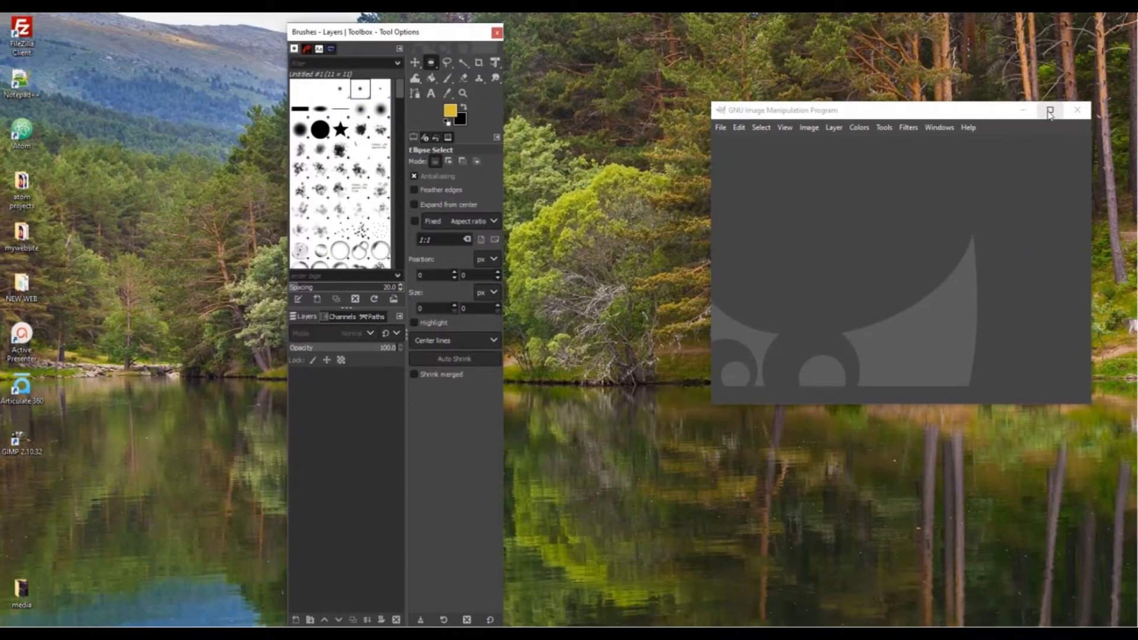
drag(986, 113, 816, 98)
click(892, 94)
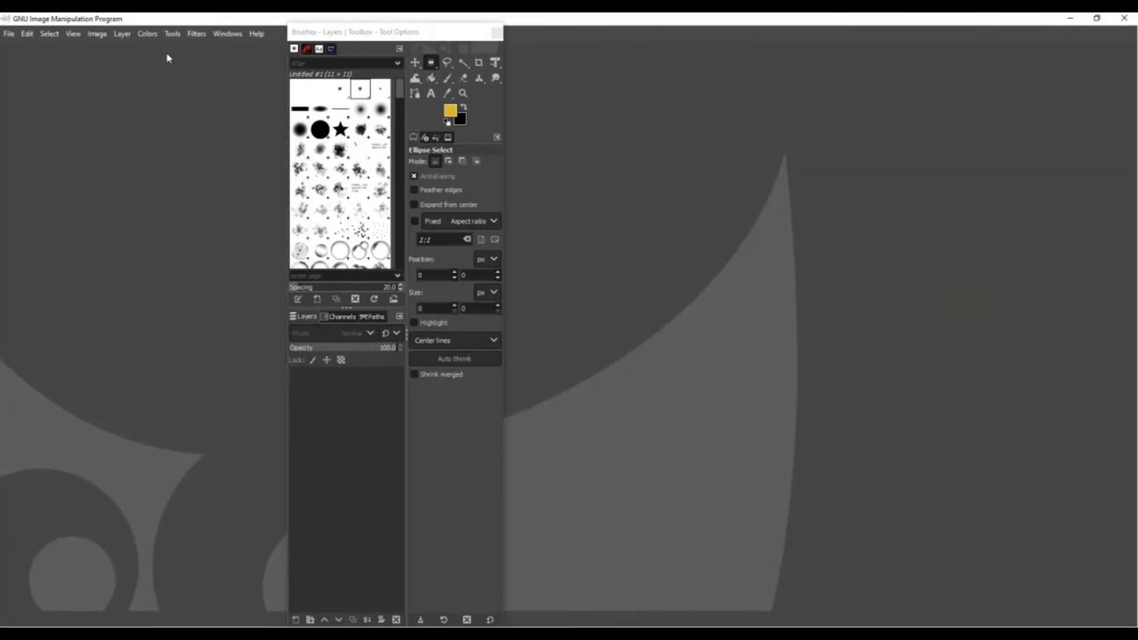
drag(422, 33, 529, 33)
Restore Single-Window Mode and maximize the merged GIMP window
click(228, 33)
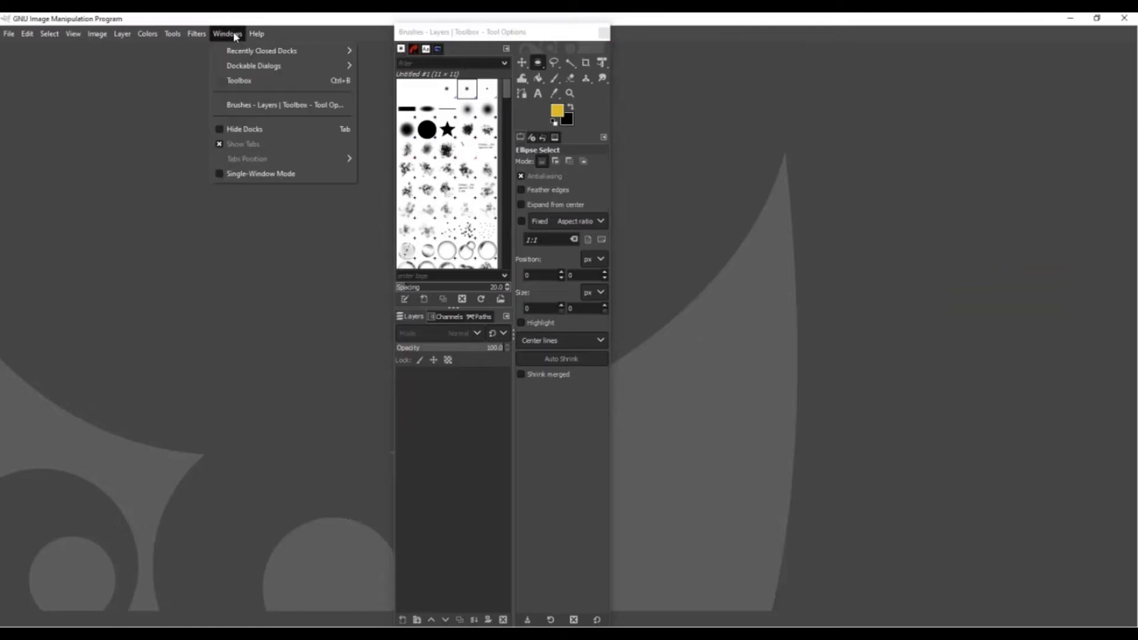
click(247, 173)
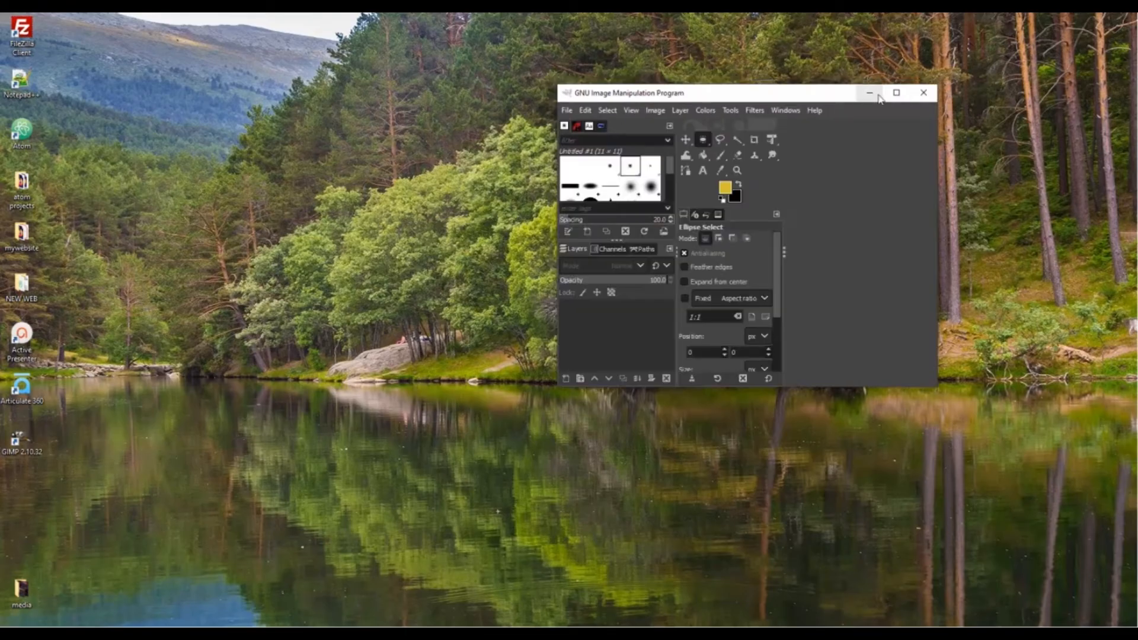
click(898, 94)
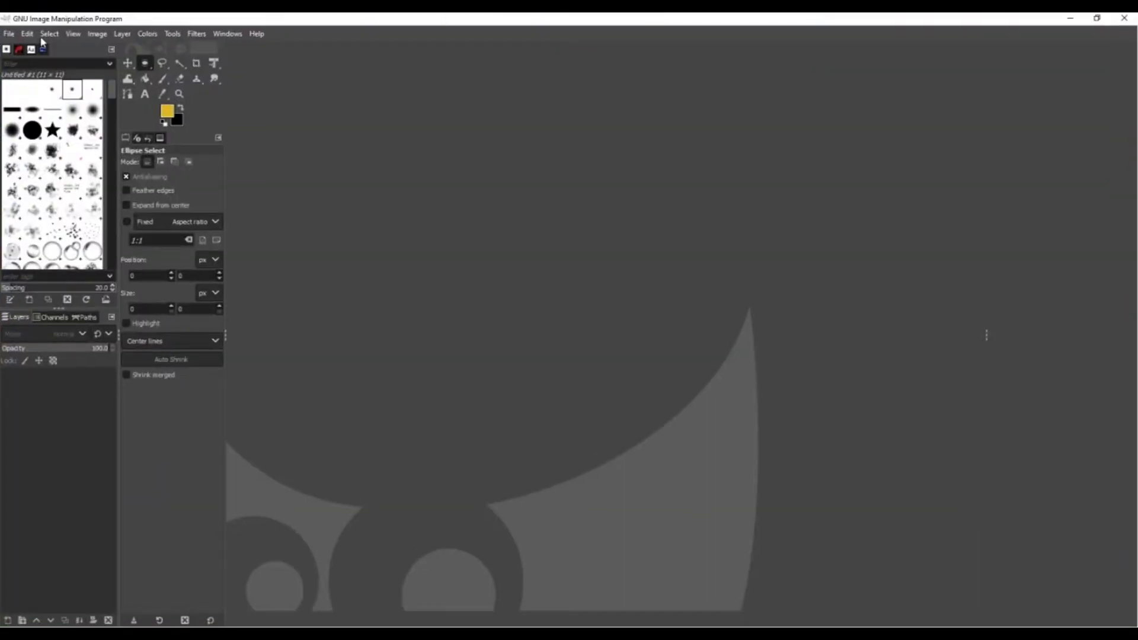
Reset the saved window positions to default values in the Window Management preferences, restart GIMP and maximize its window
click(10, 34)
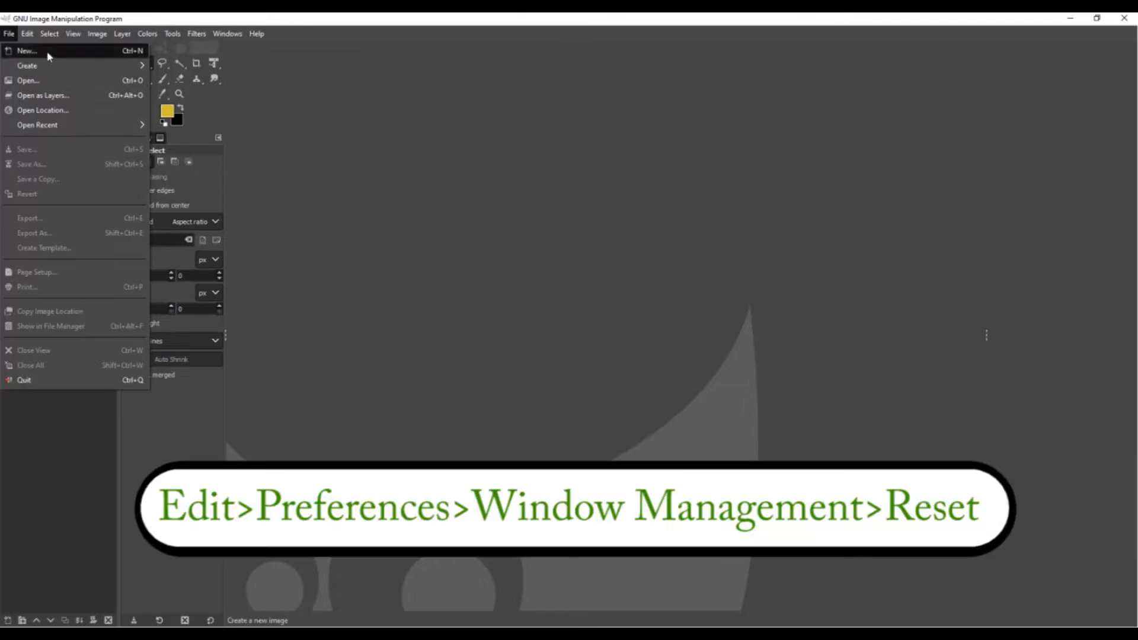
mouse_move(29, 34)
click(64, 381)
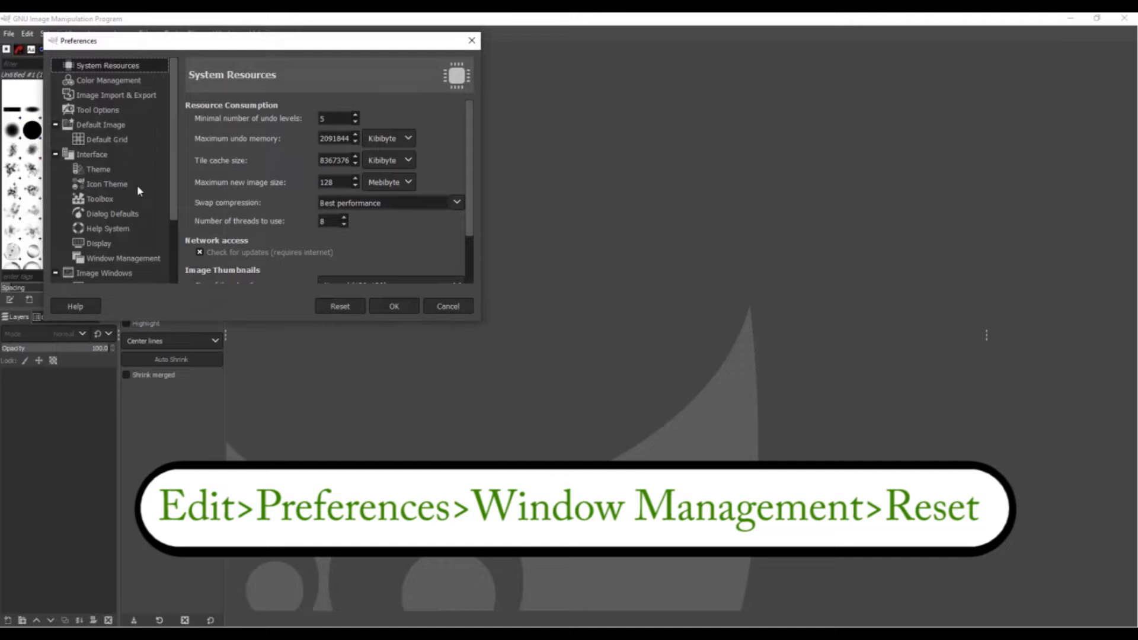
click(124, 259)
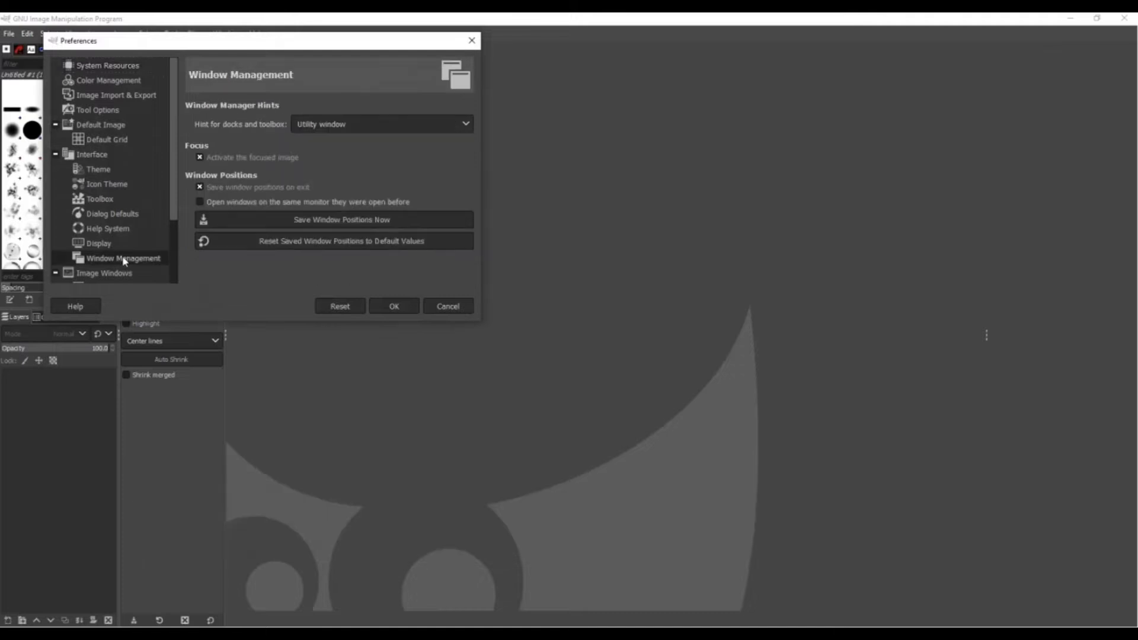
click(301, 244)
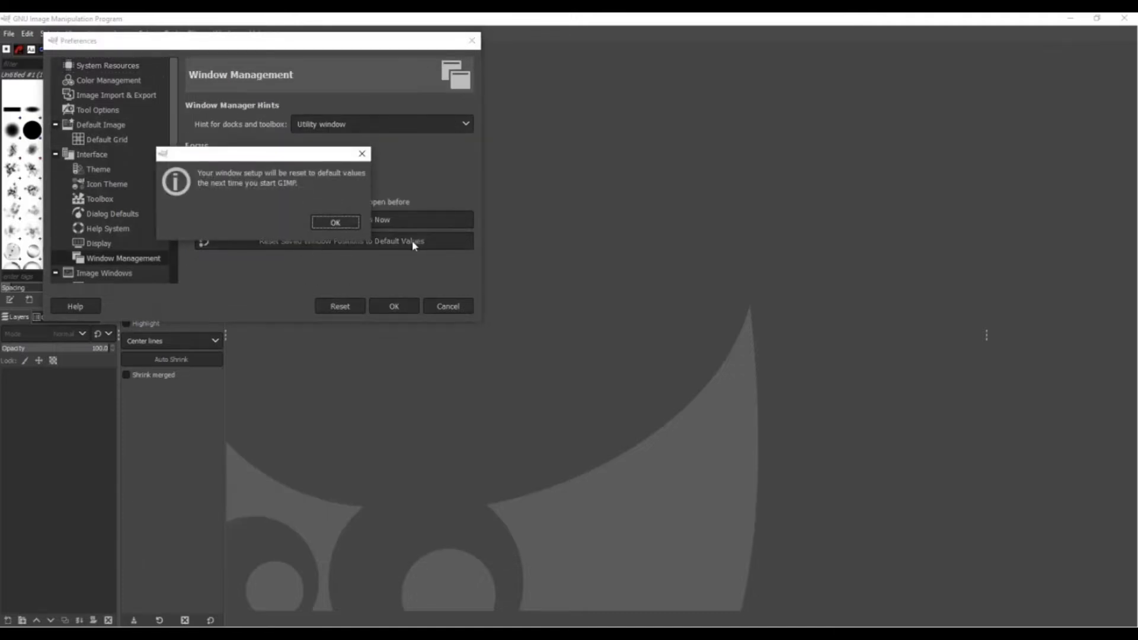
click(335, 222)
click(394, 306)
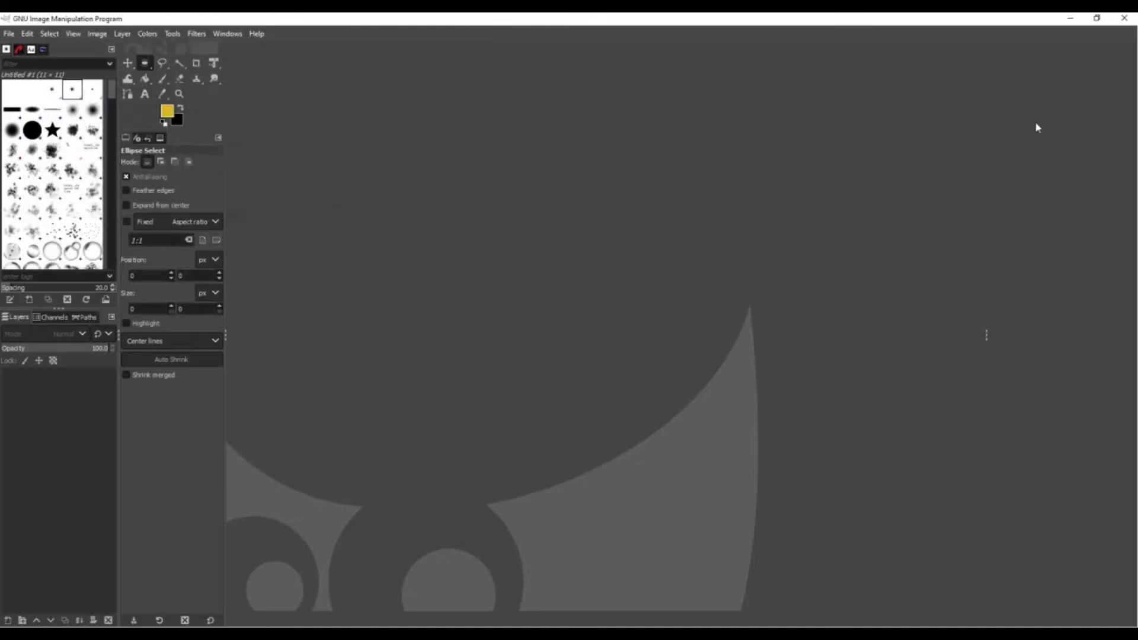
click(1124, 19)
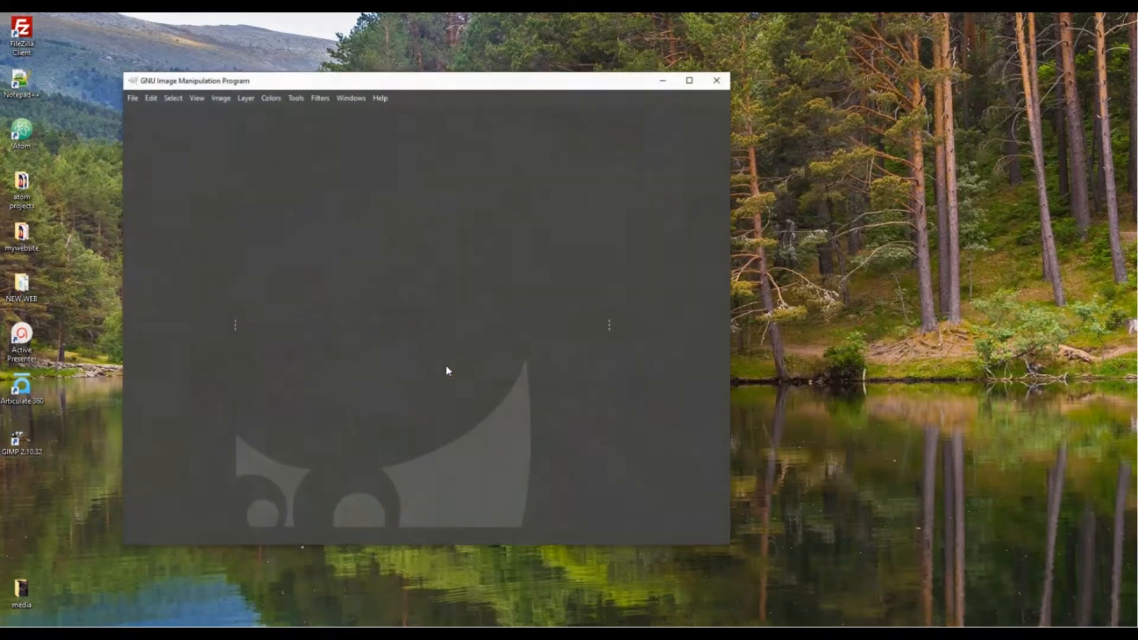
click(695, 87)
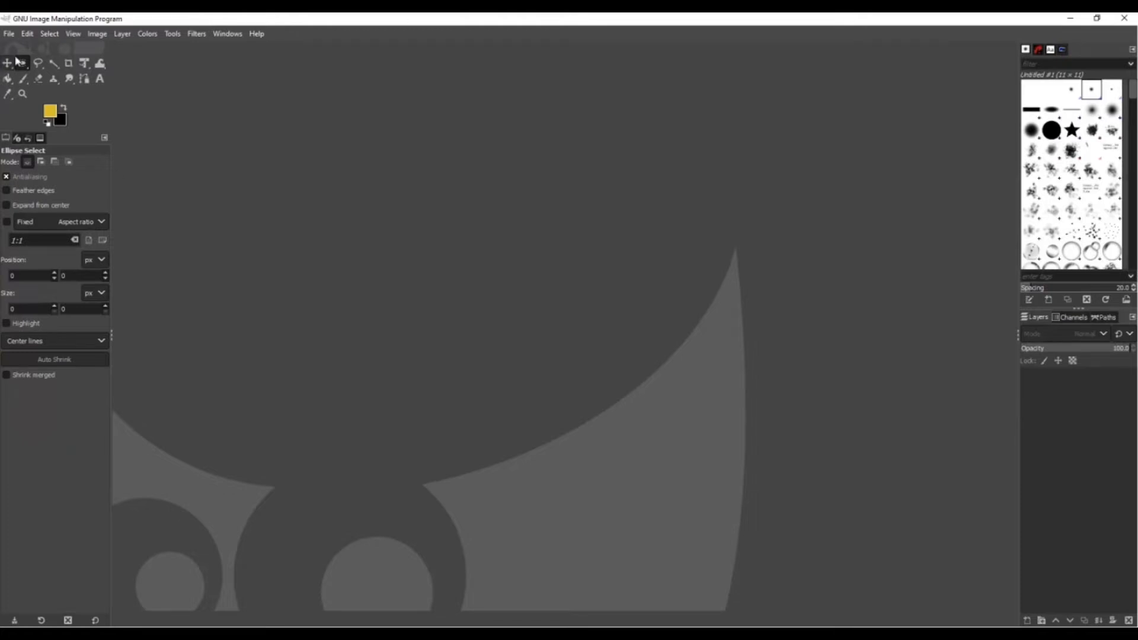
Review the Window Management preferences for resetting saved window positions and close them without saving changes
click(28, 34)
click(79, 377)
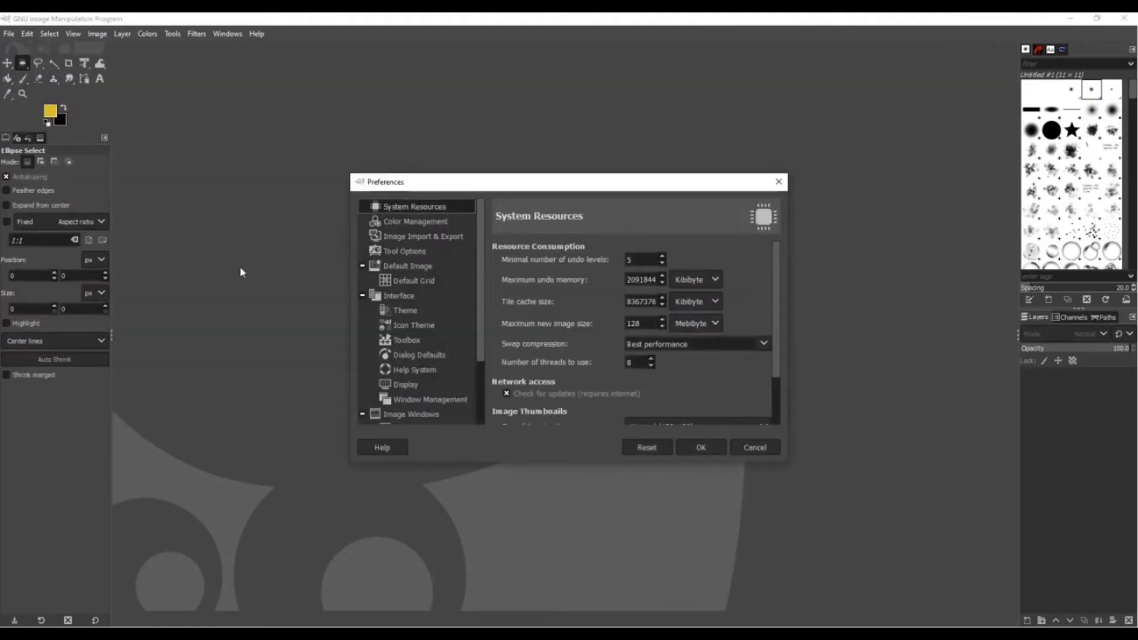
click(432, 400)
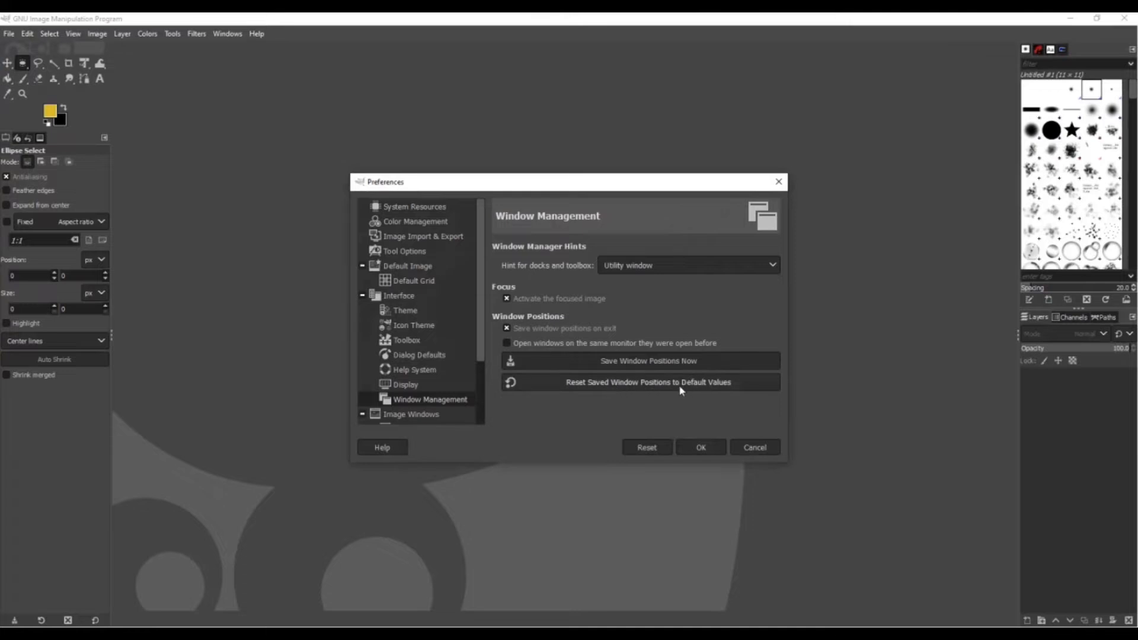
click(755, 447)
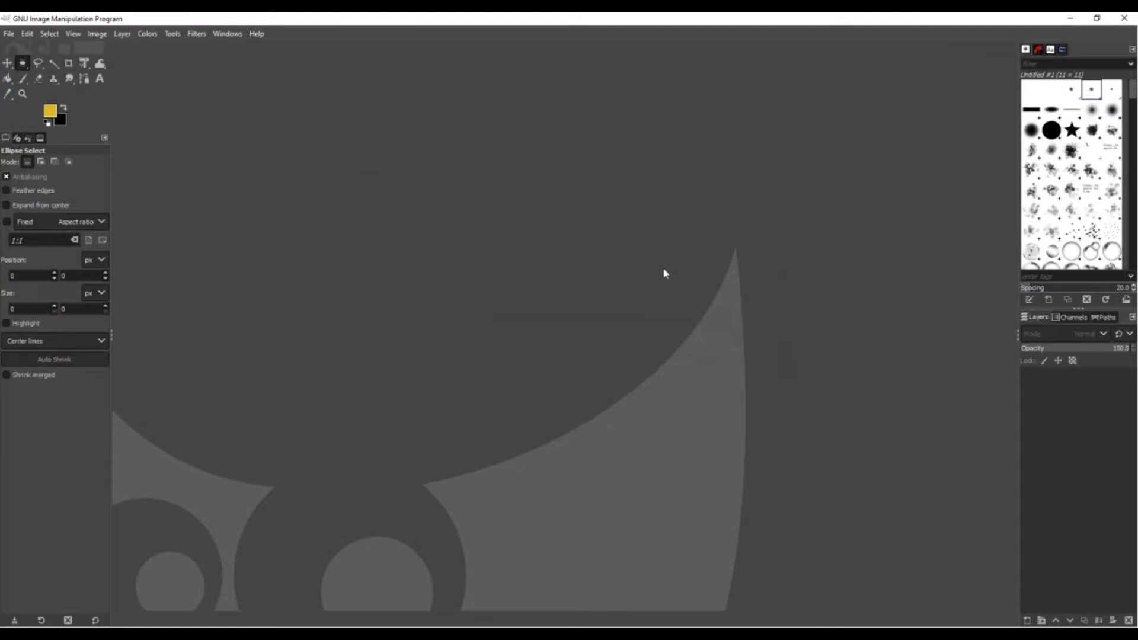
click(228, 33)
click(367, 301)
click(9, 34)
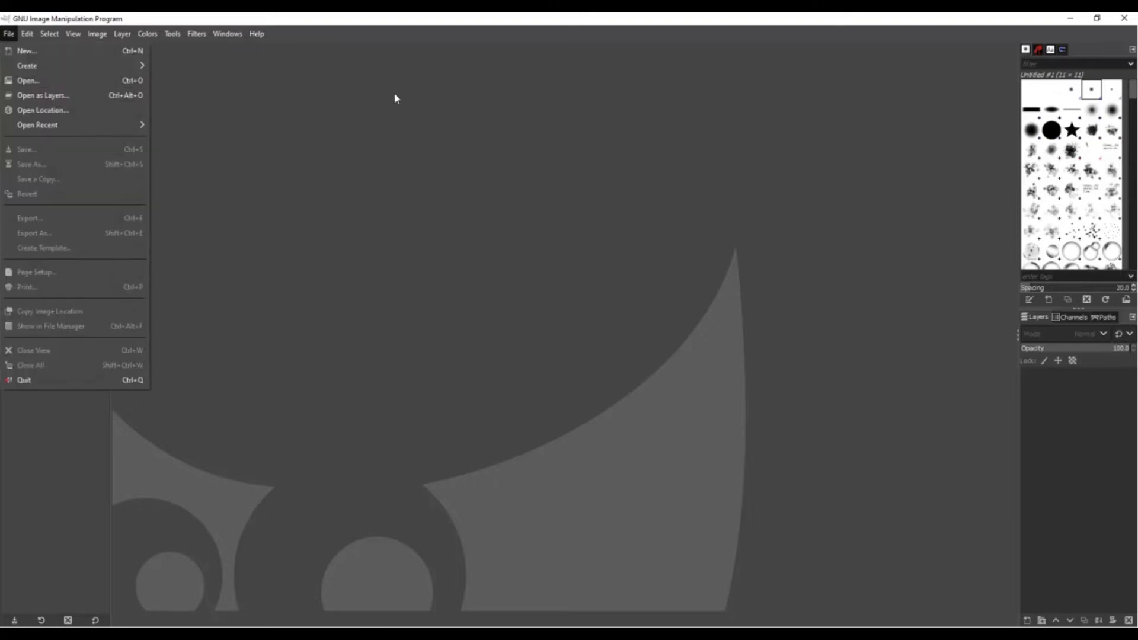
click(489, 182)
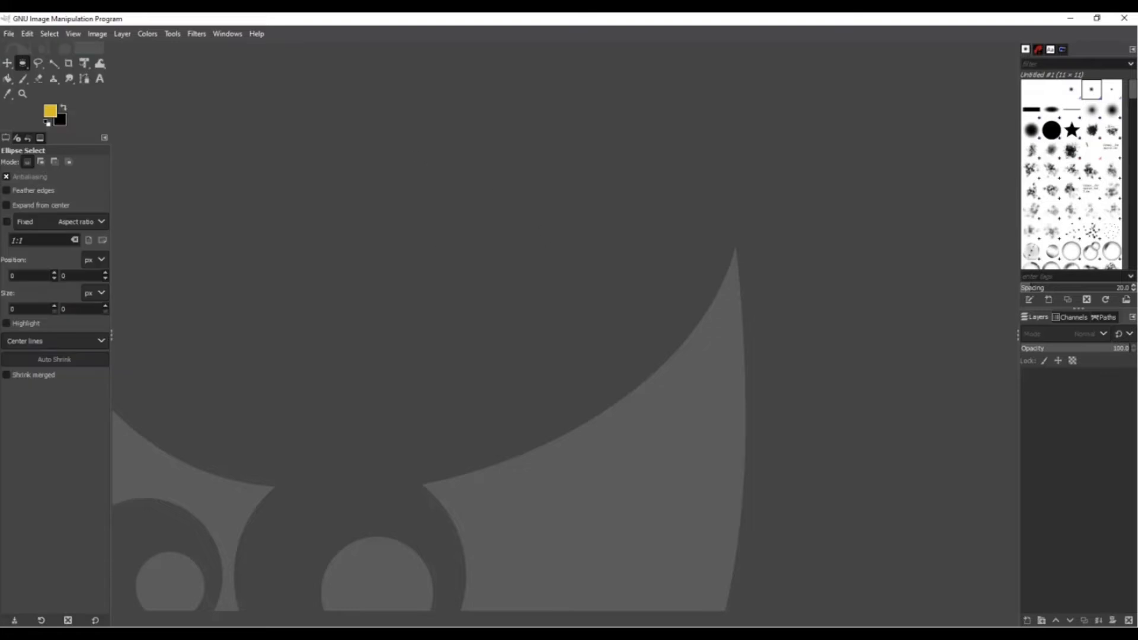
Switch to the browser and examine the license terms on the Pixabay seagull photo page
drag(0, 302, 611, 23)
click(671, 27)
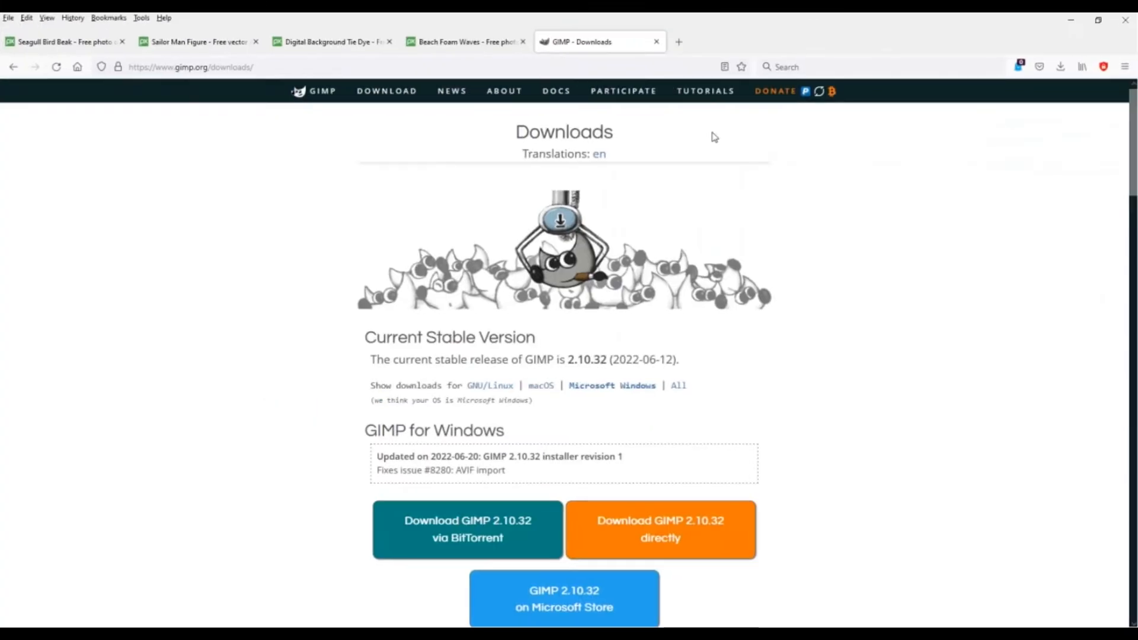
click(62, 42)
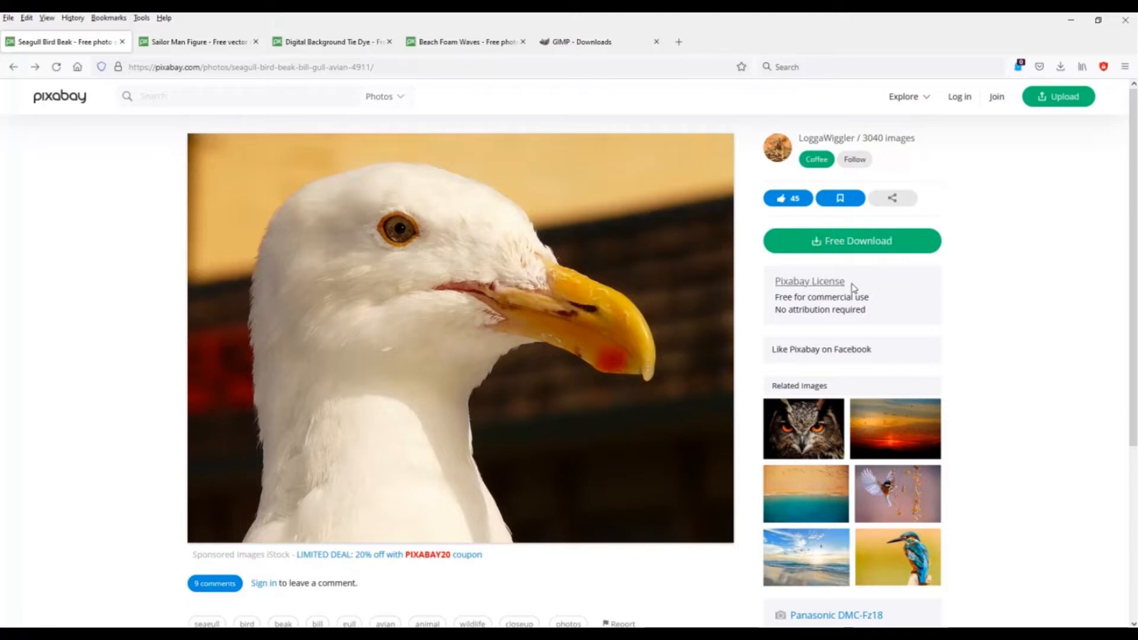
drag(772, 303, 860, 308)
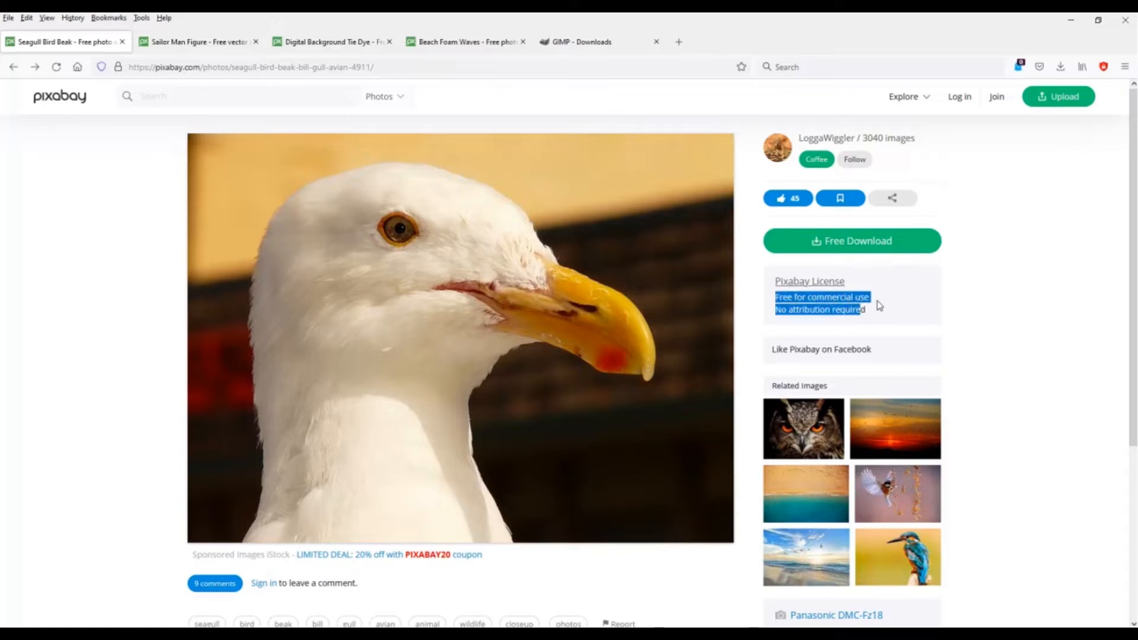
click(860, 309)
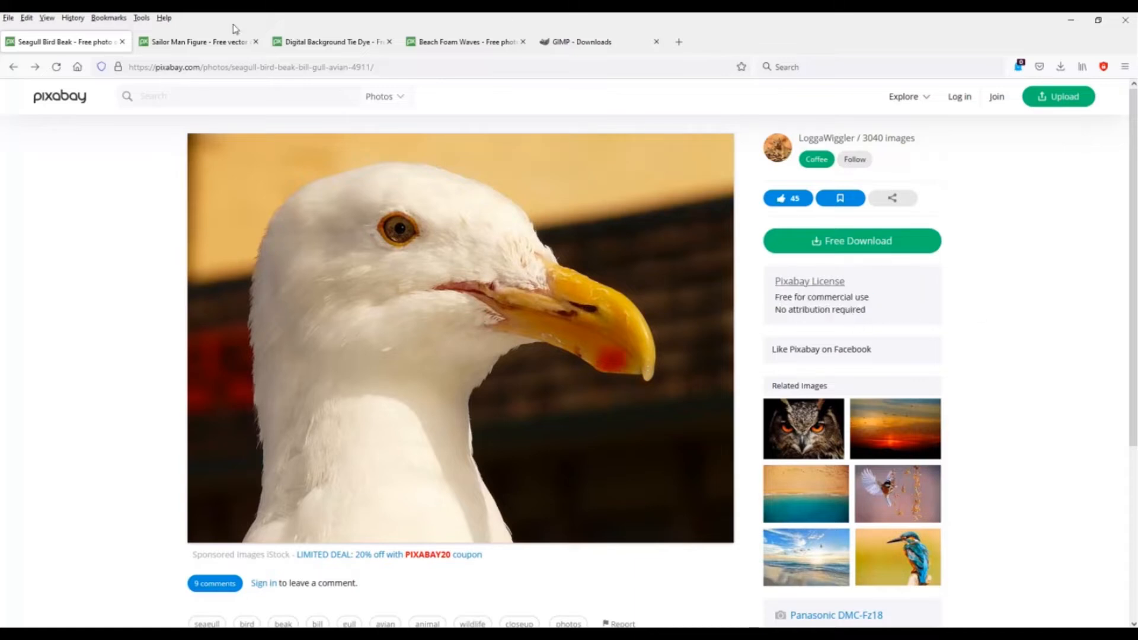
Open the Pixabay home page in a new browser tab and search its images for "seagull"
right_click(64, 103)
click(99, 111)
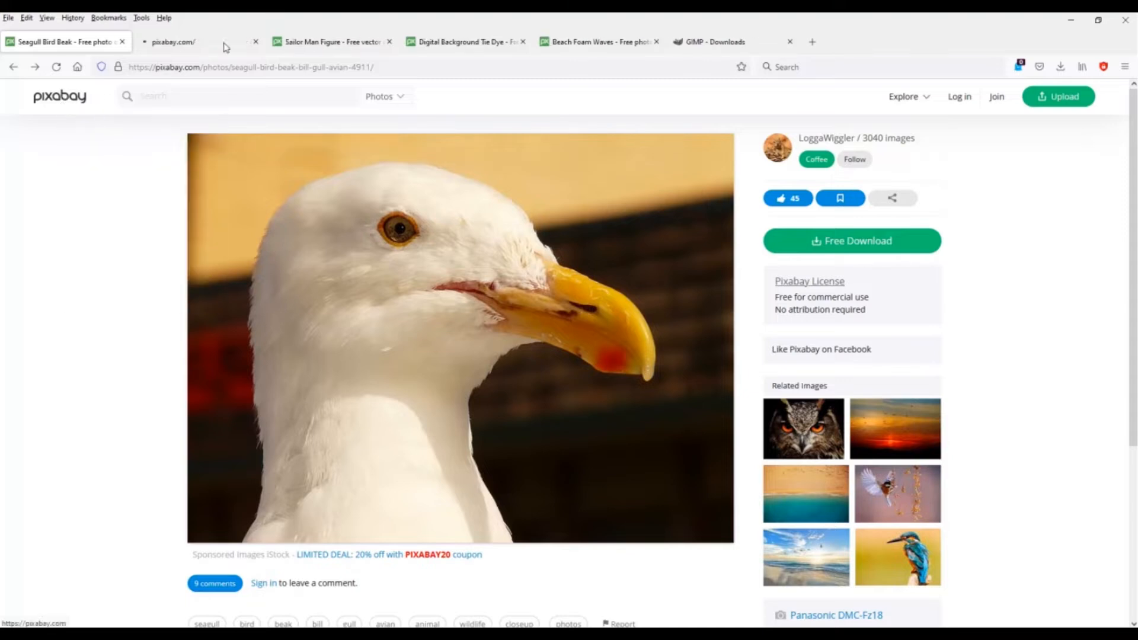
click(211, 47)
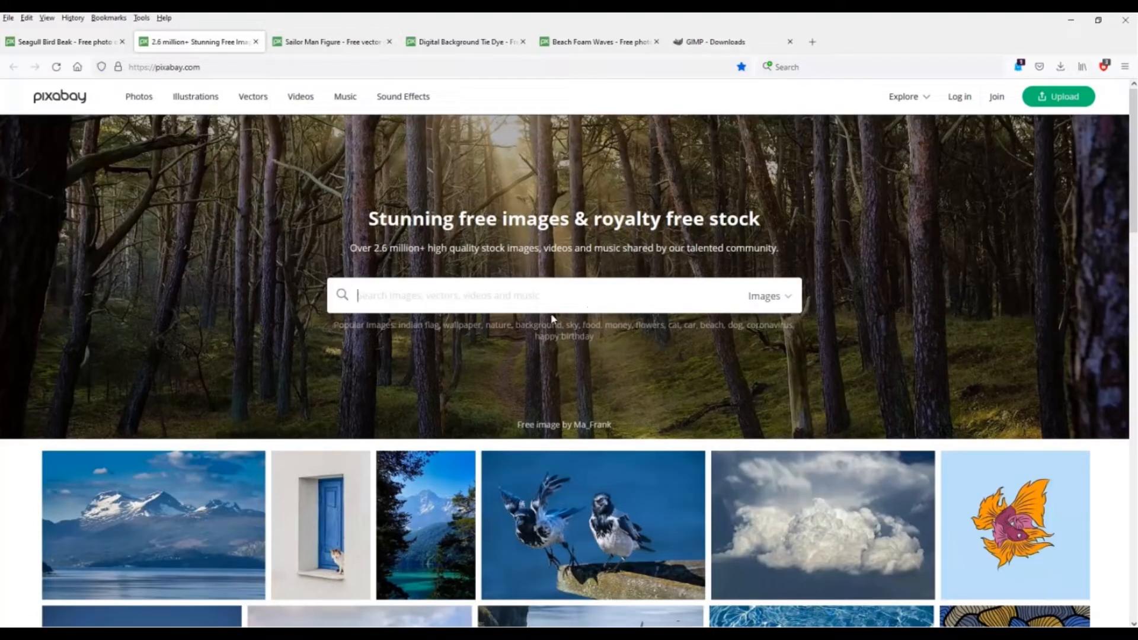
text(s)
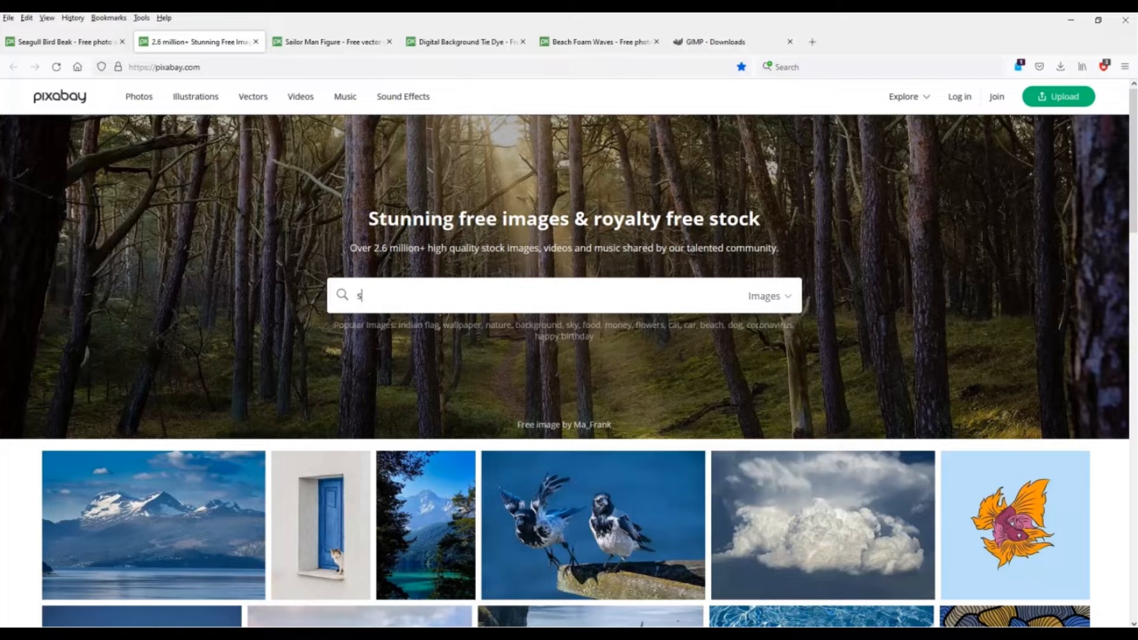
text(eagull)
key(Return)
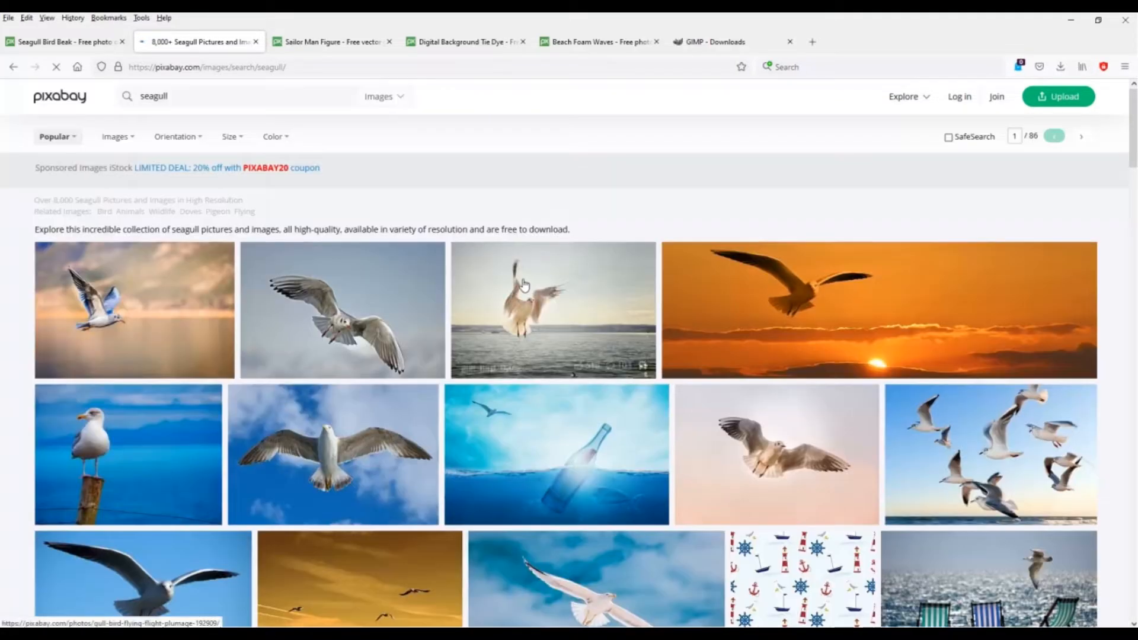
Browse the seagull image search results and close the results page
scroll(678, 449, down, 3)
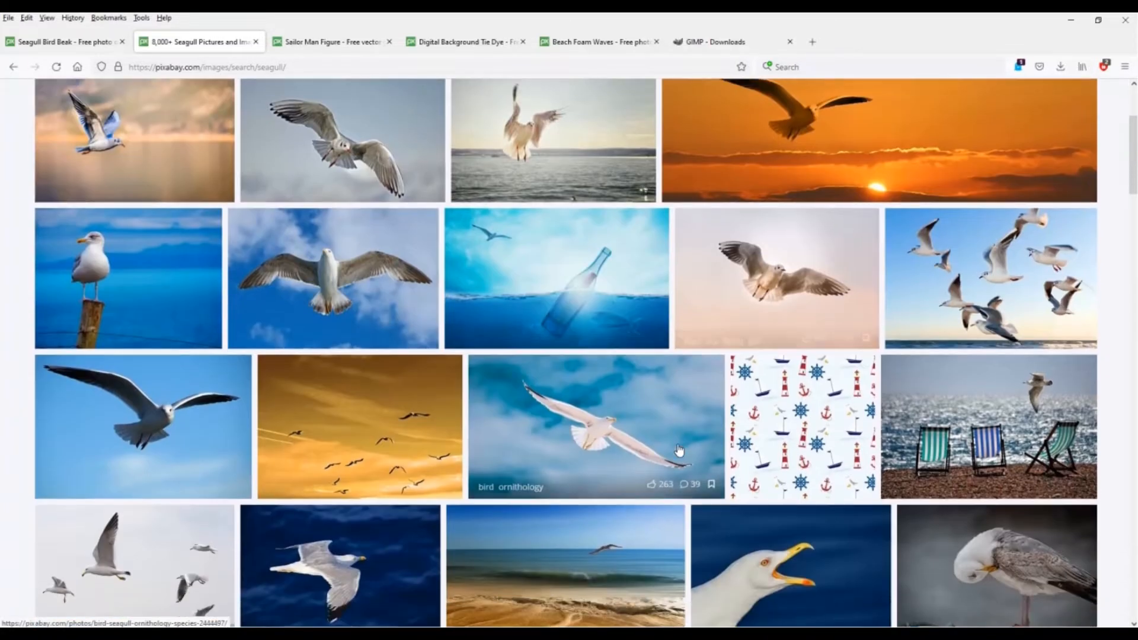
scroll(679, 449, down, 3)
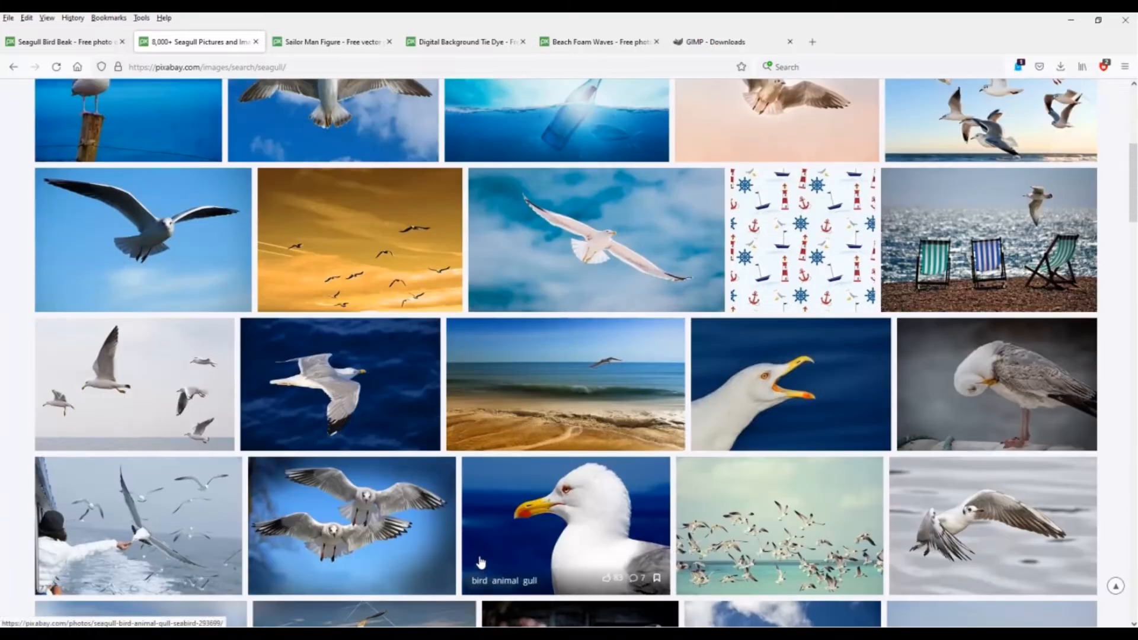
click(256, 42)
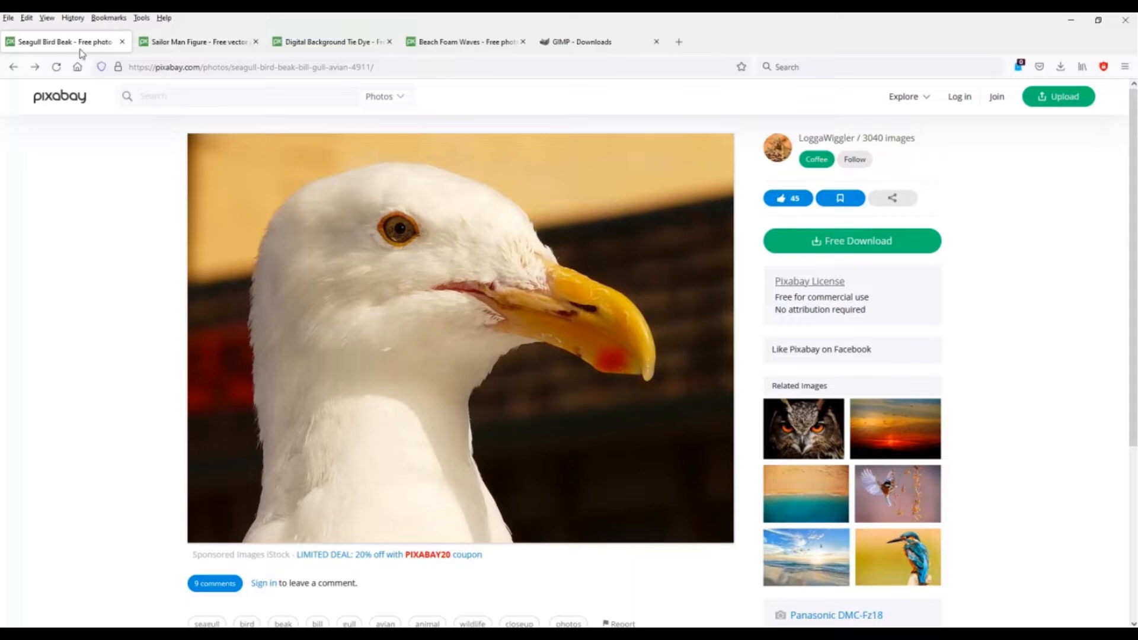
Review the open Pixabay pages for the sailor figure, the tie-dye digital background and the beach foam waves photo
click(206, 47)
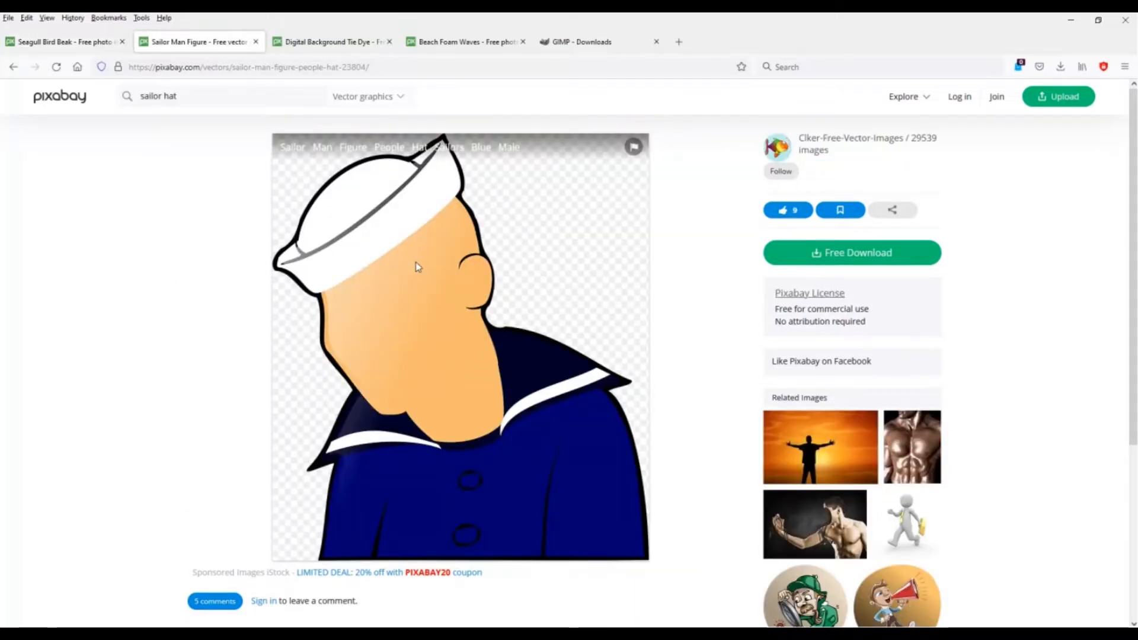
click(316, 45)
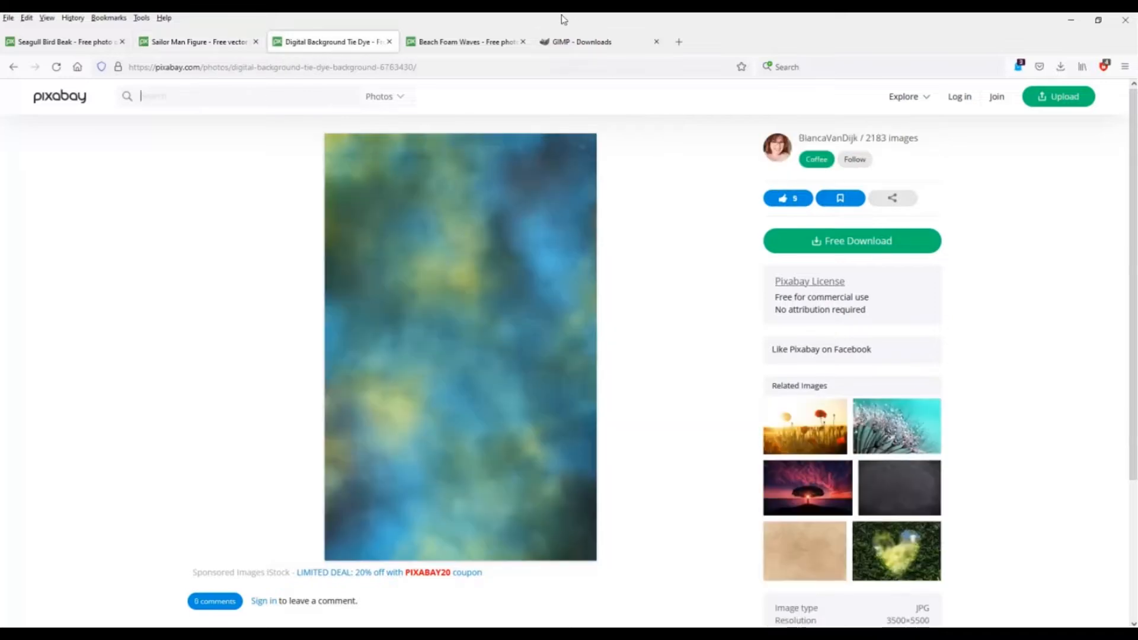
click(459, 43)
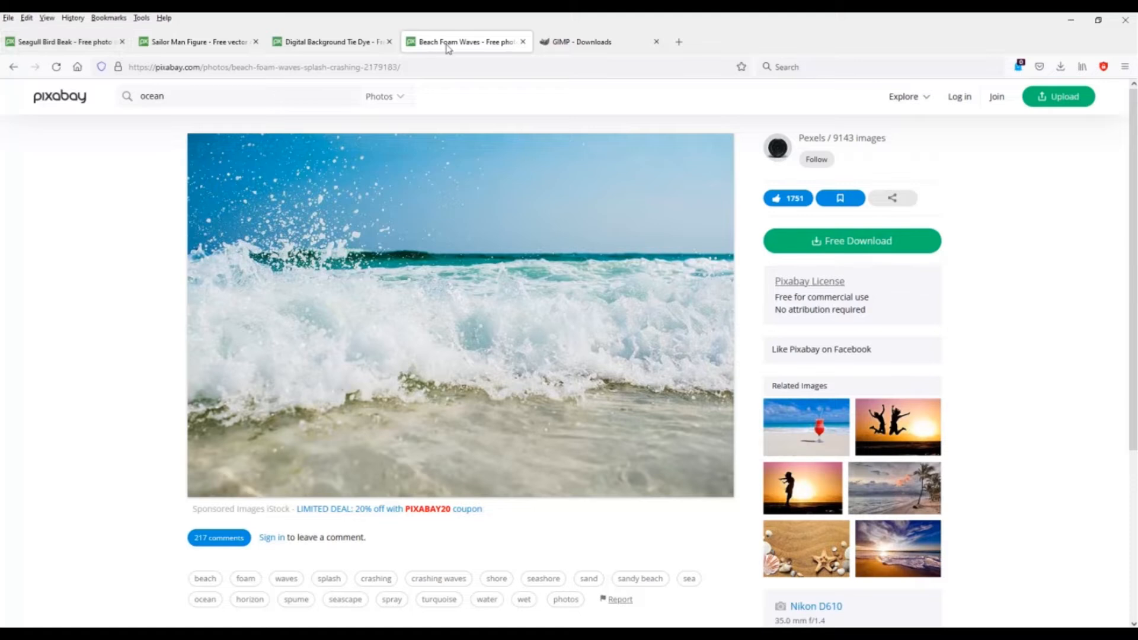
click(852, 243)
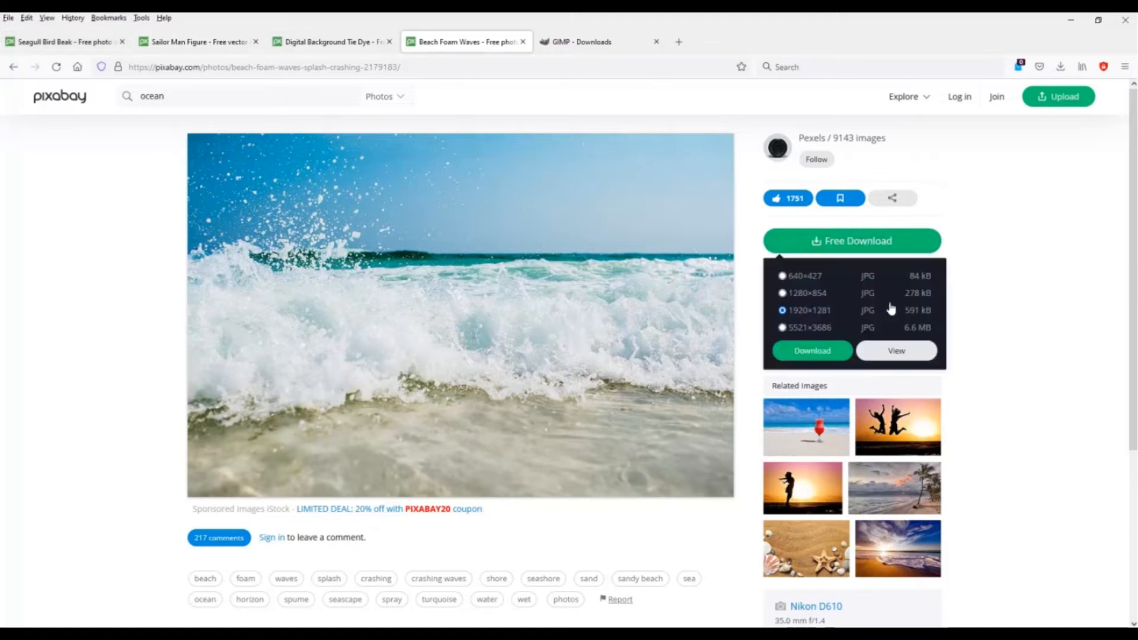
click(801, 355)
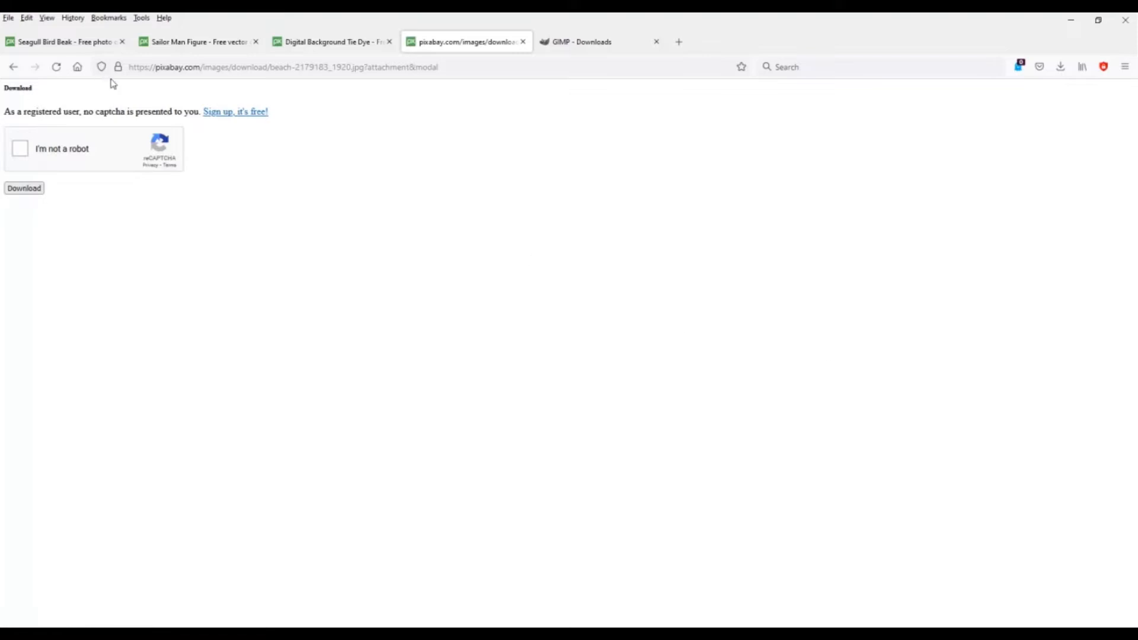
click(13, 66)
Download the beach foam waves photo as a 1920×1281 JPG, completing the reCAPTCHA fire hydrant check
click(810, 240)
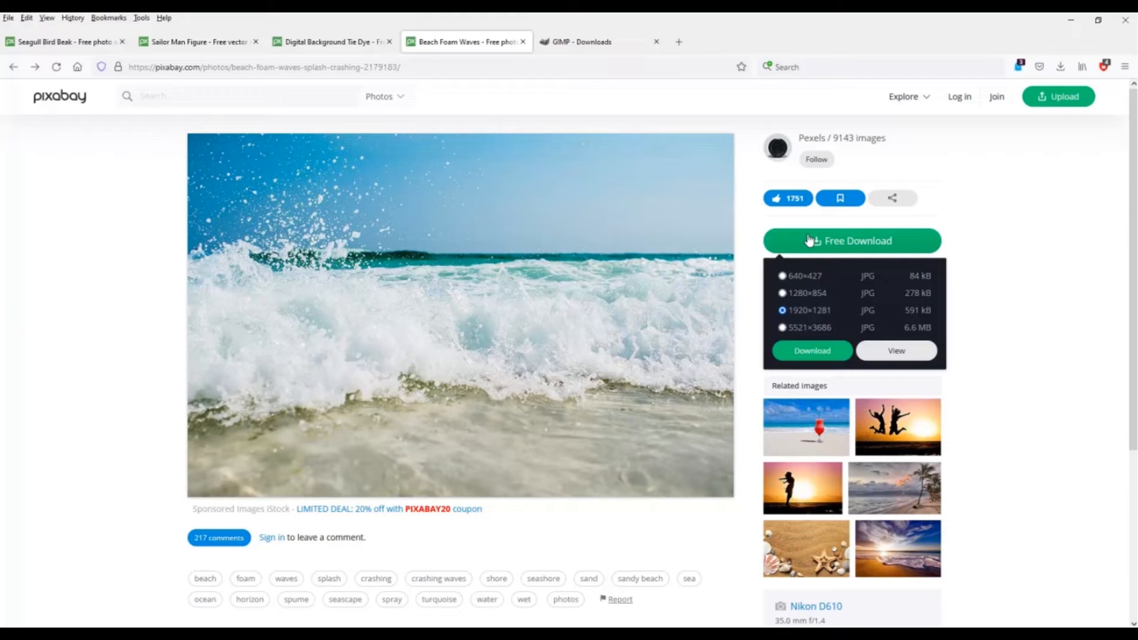
click(809, 355)
click(492, 367)
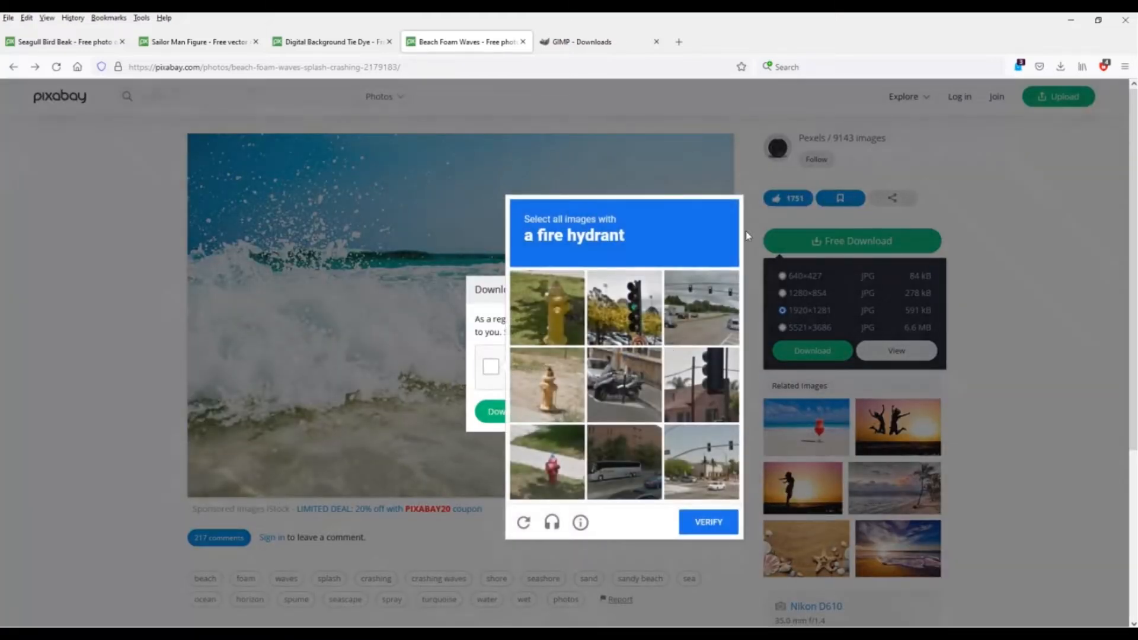
click(564, 328)
click(561, 389)
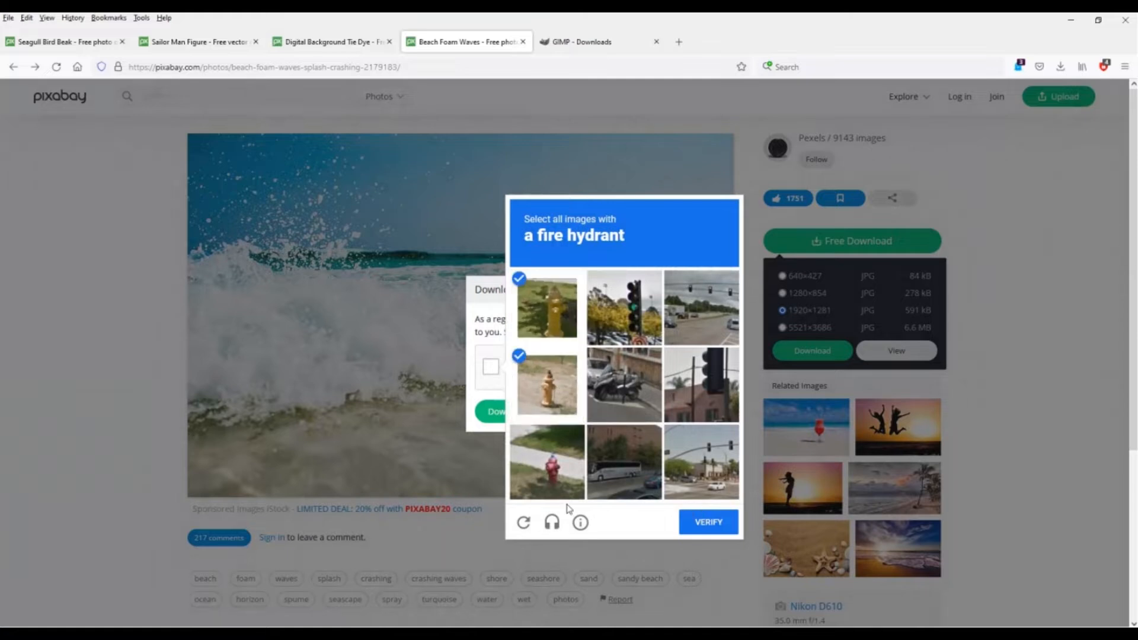
click(542, 474)
click(703, 523)
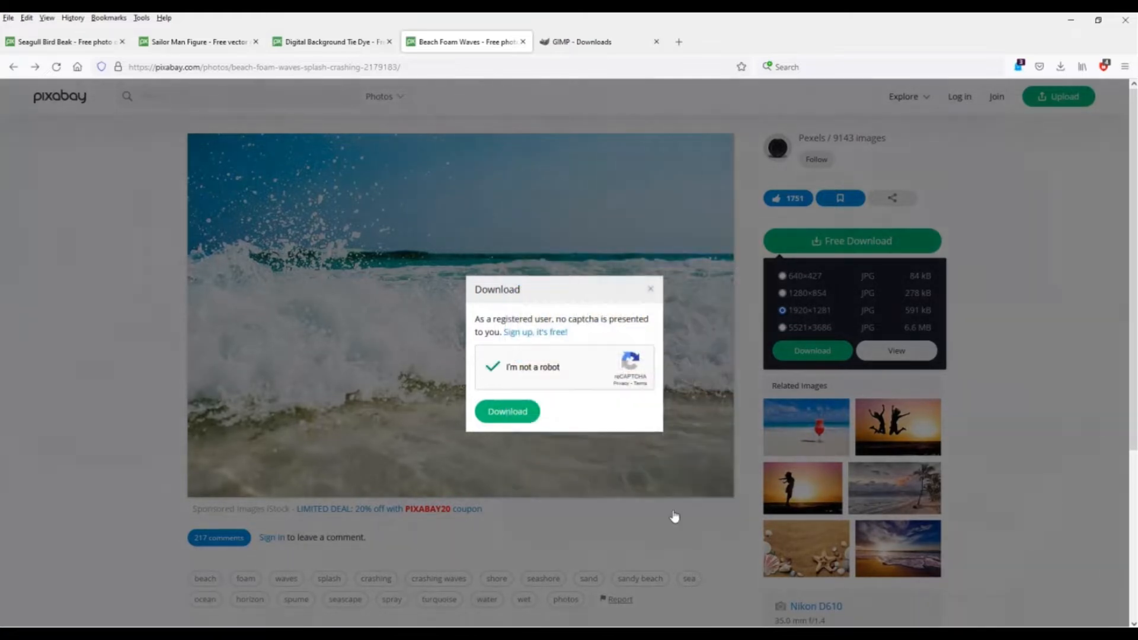
click(508, 415)
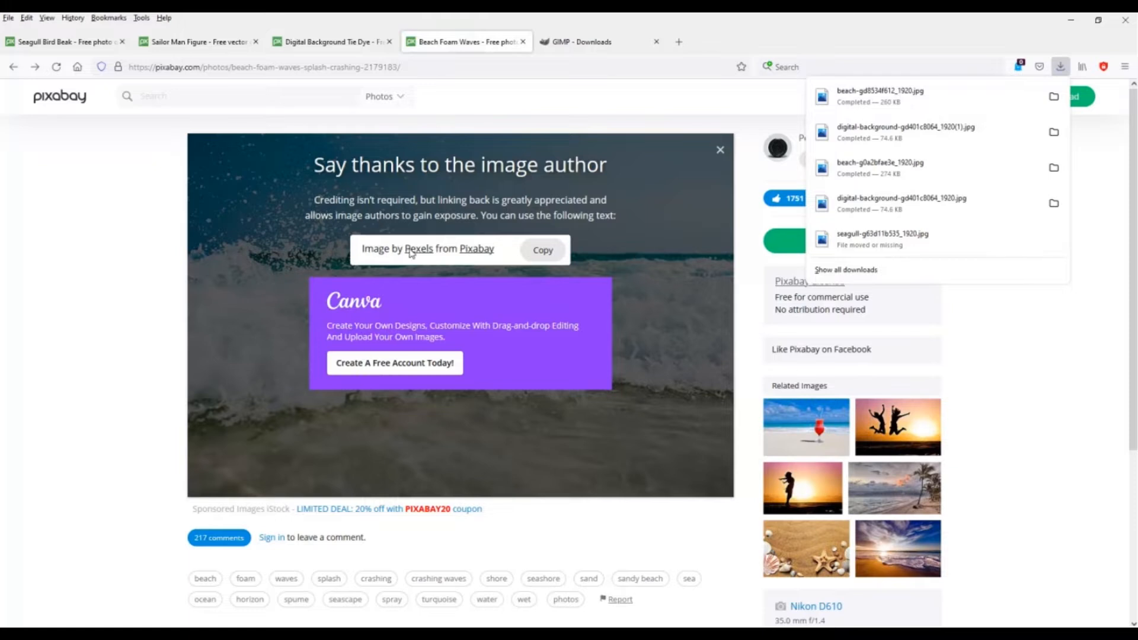
Copy the image author credit text for the beach photo and return to the Seagull Bird Beak page
click(543, 244)
click(543, 244)
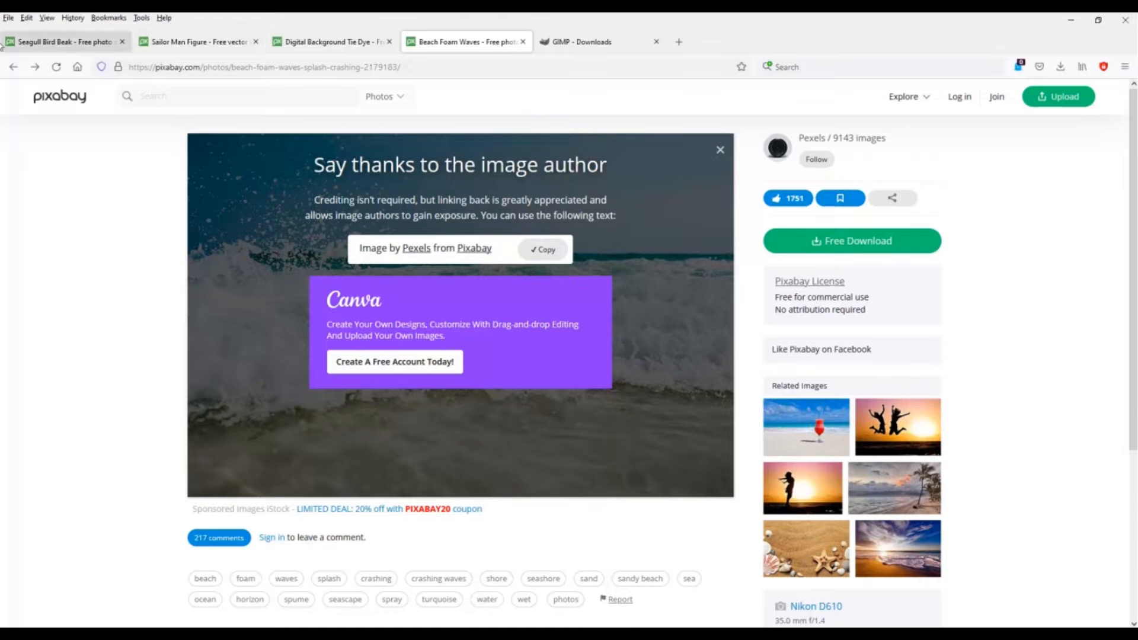
click(64, 43)
click(867, 240)
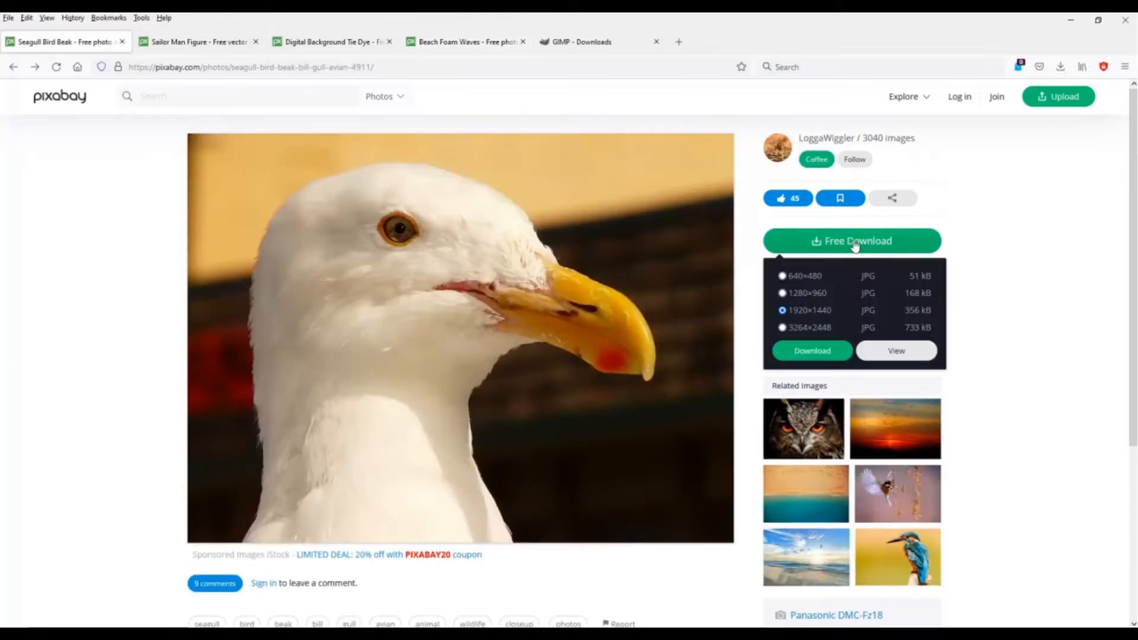
click(809, 351)
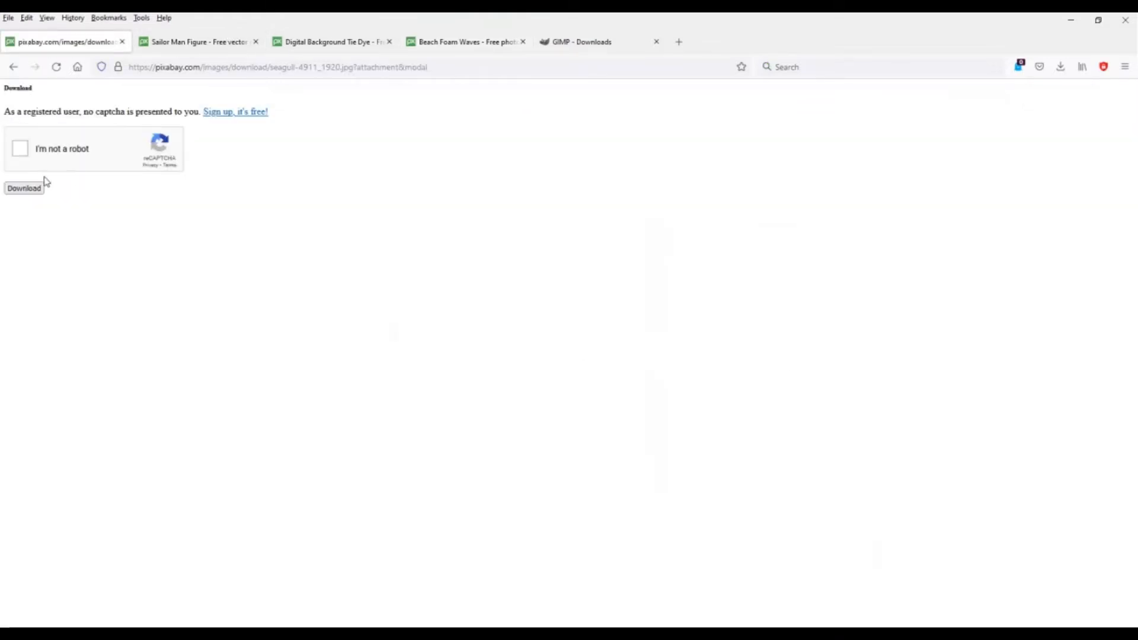
click(13, 66)
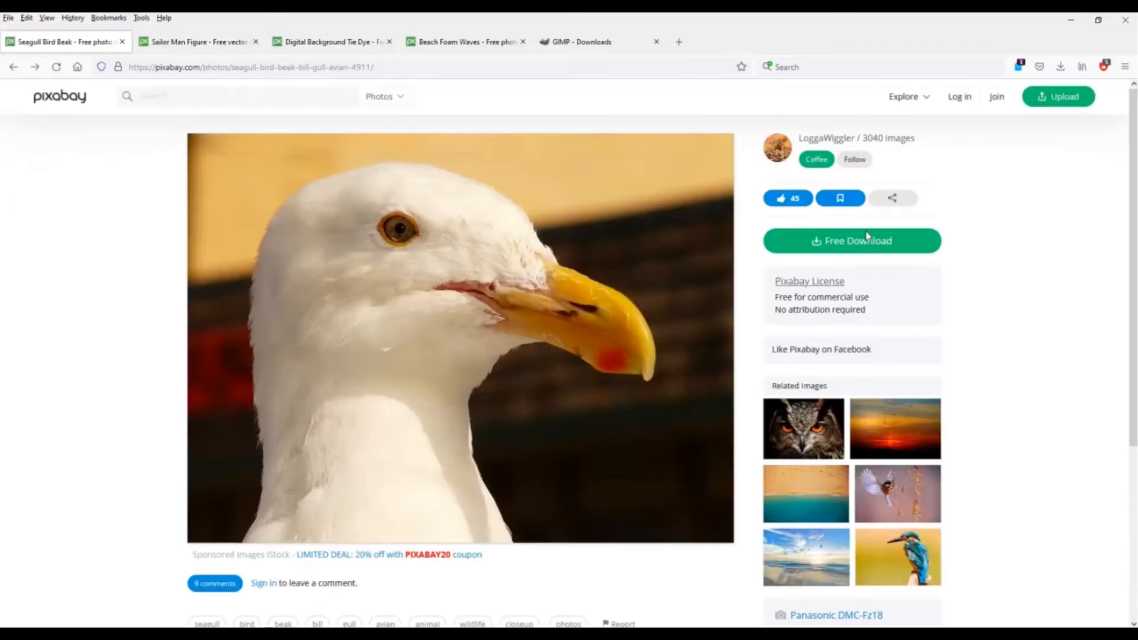
Download the Seagull Bird Beak photo as a 1920×1440 JPG, completing the reCAPTCHA check, and dismiss the downloads list
click(836, 240)
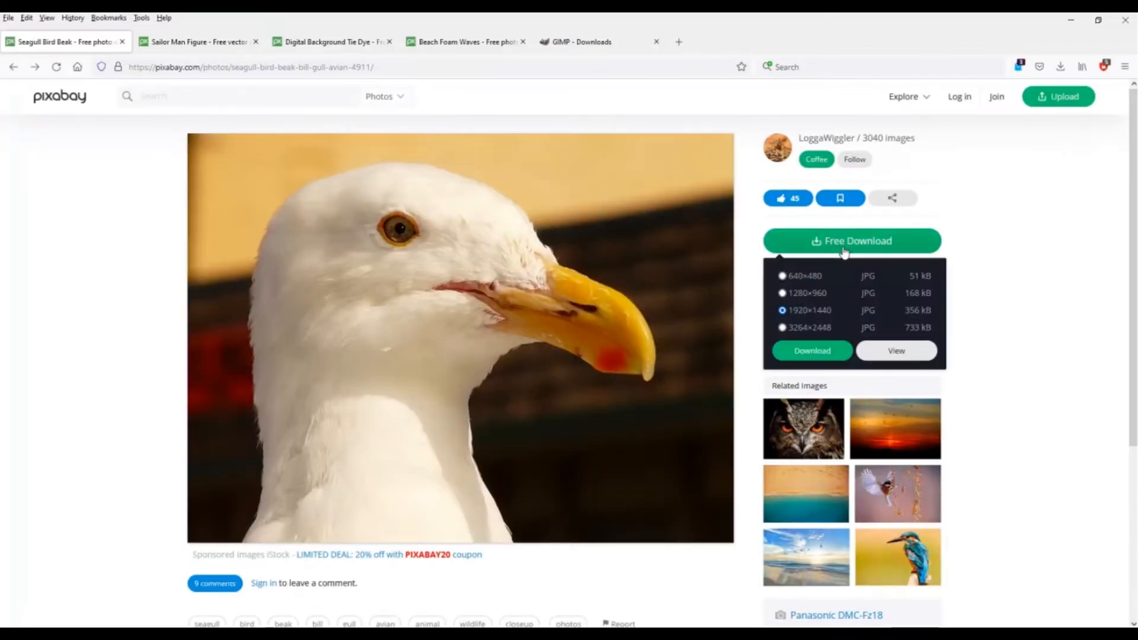
click(811, 351)
click(491, 366)
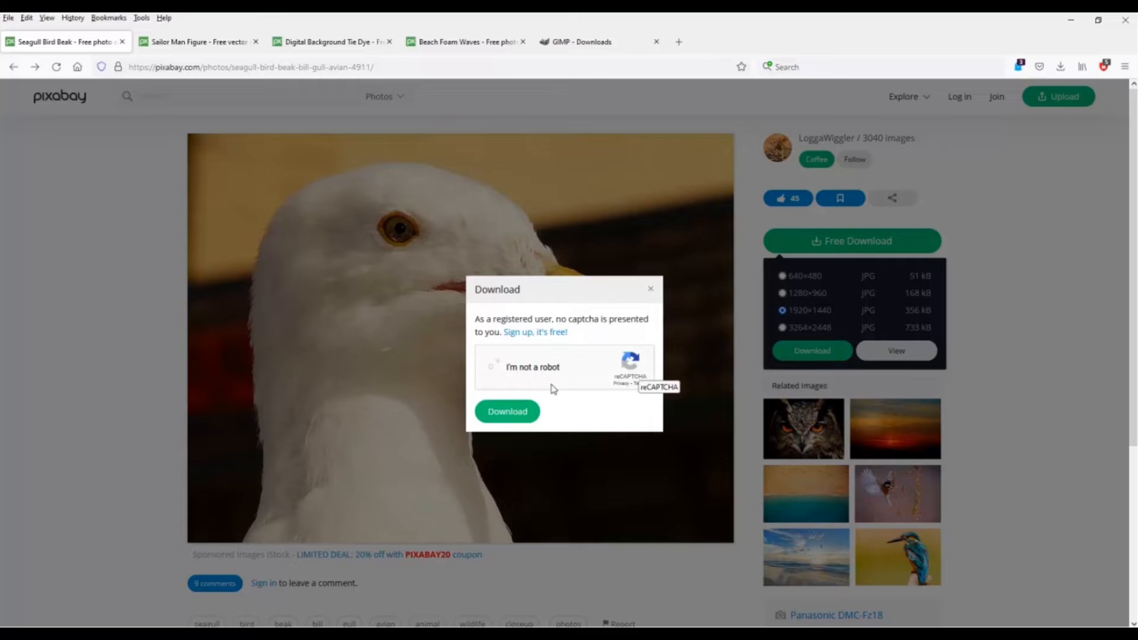
click(520, 412)
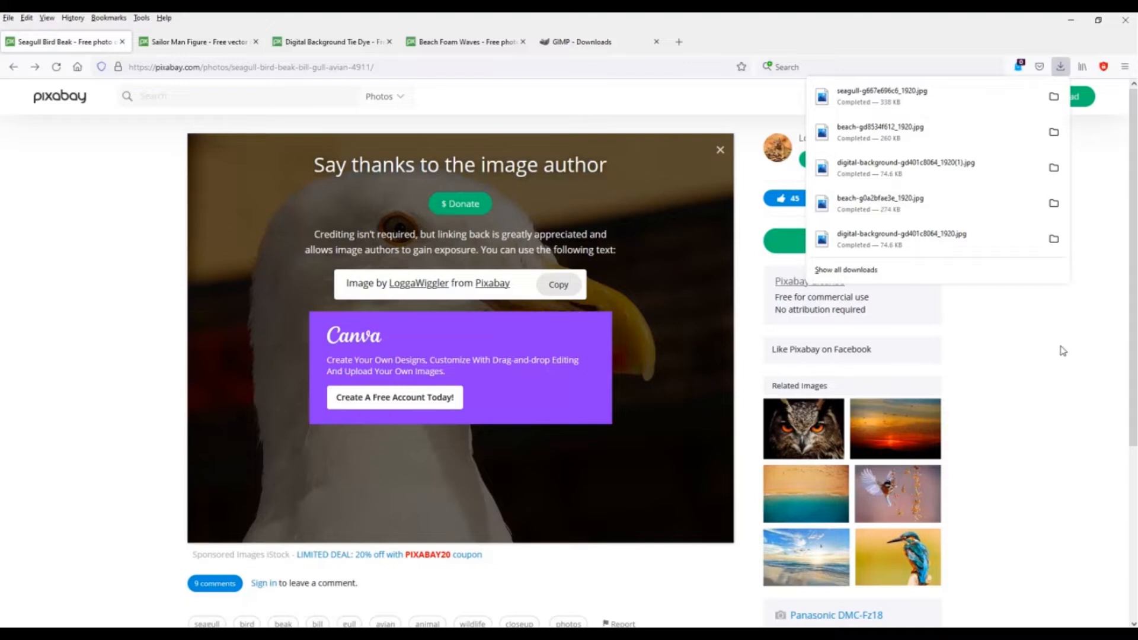
click(1047, 371)
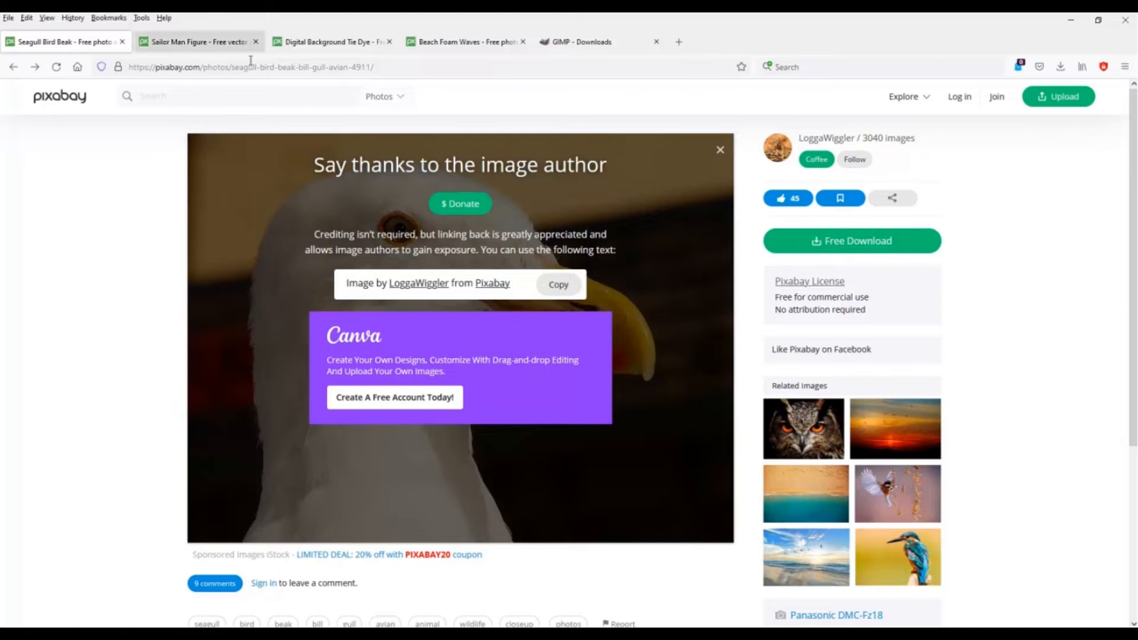
Move the browser window out of the way to reveal GIMP and bring up the Downloads folder in File Explorer over it
double_click(881, 28)
drag(492, 148, 0, 237)
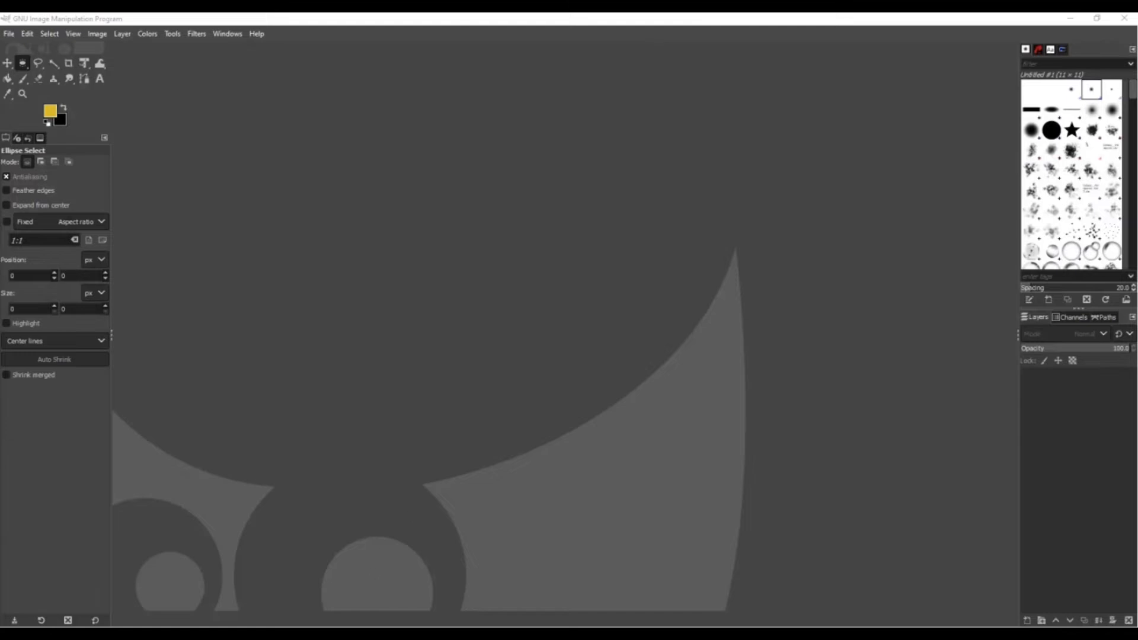
click(337, 584)
drag(548, 237, 565, 150)
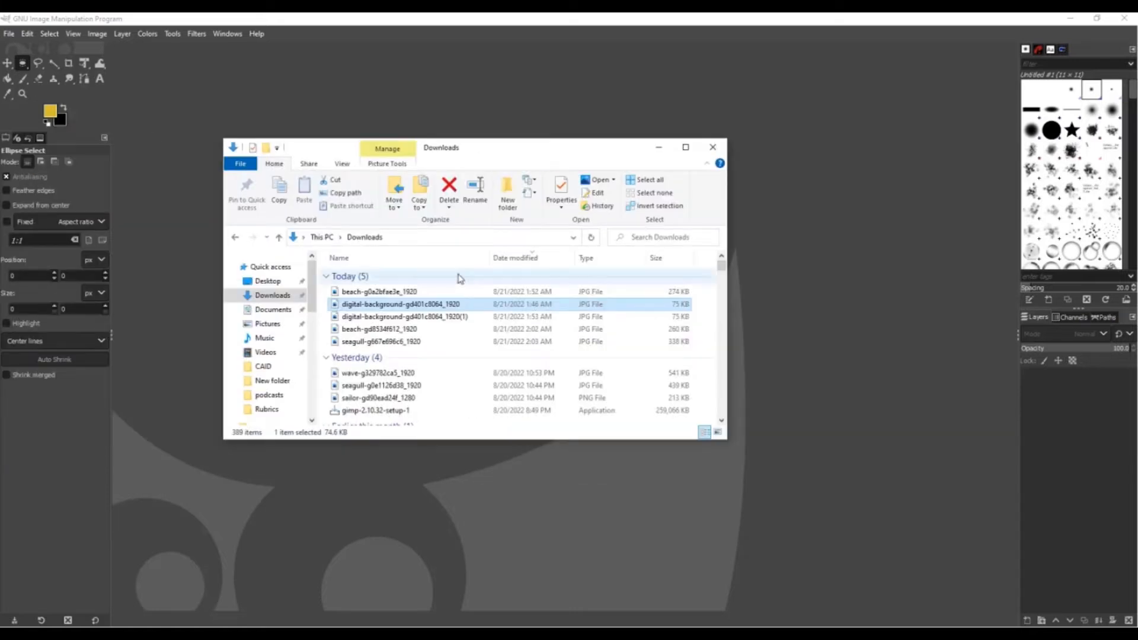
Delete the duplicate downloads digital-background-gd401c8064_1920(1), seagull-g667e696c6_1920 and beach-g0a2bfae3e_1920 from the Downloads folder
click(452, 318)
key(Delete)
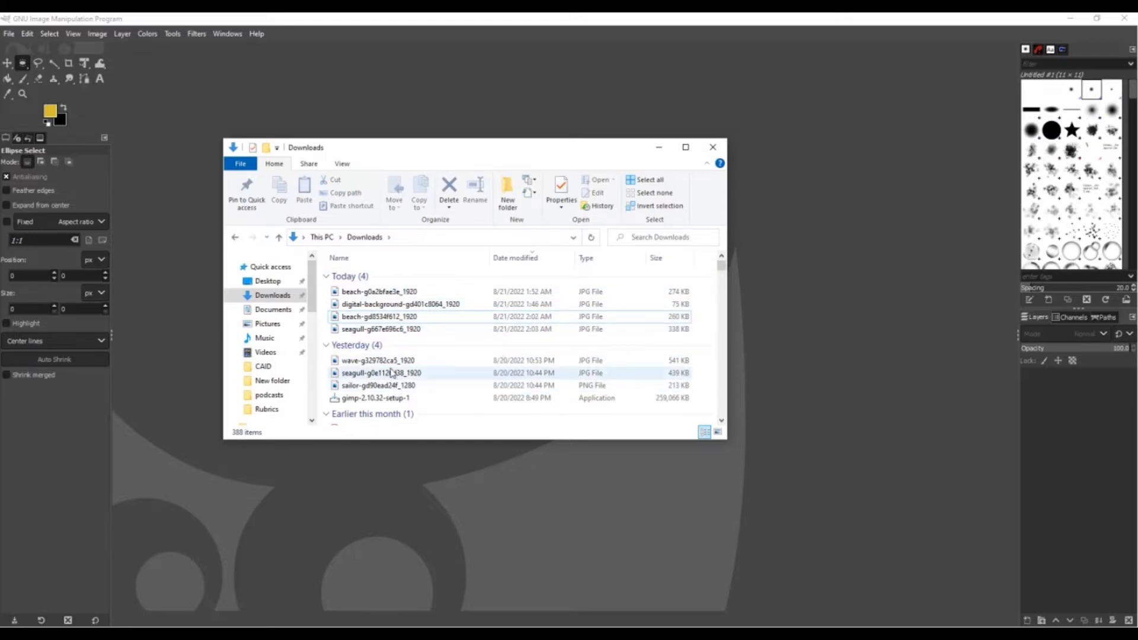
click(380, 329)
key(Delete)
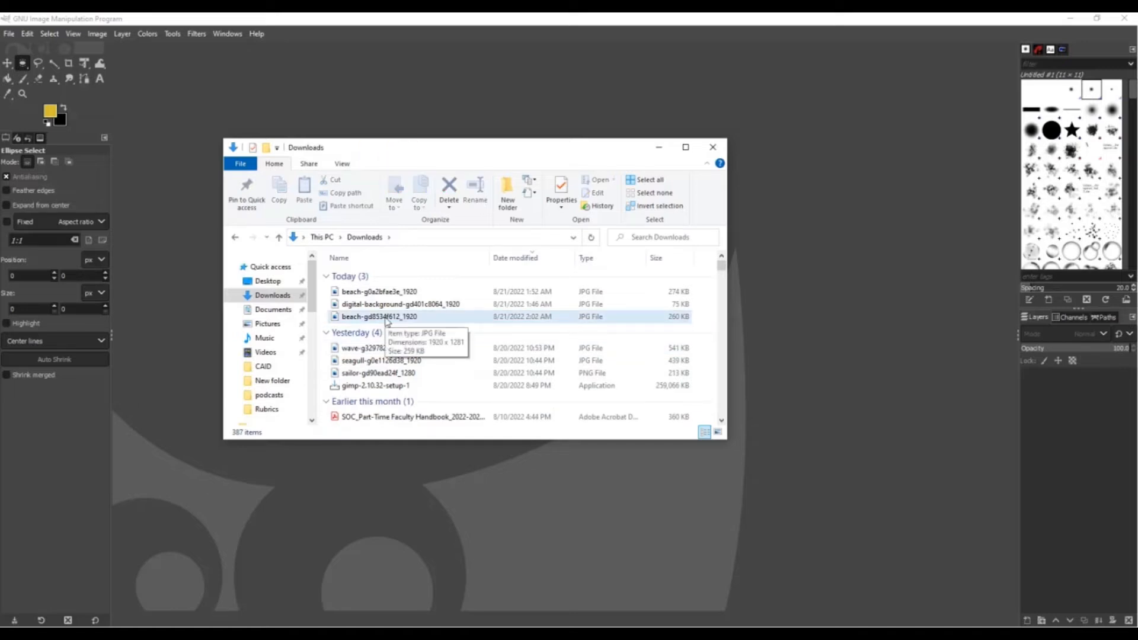
click(402, 293)
key(Delete)
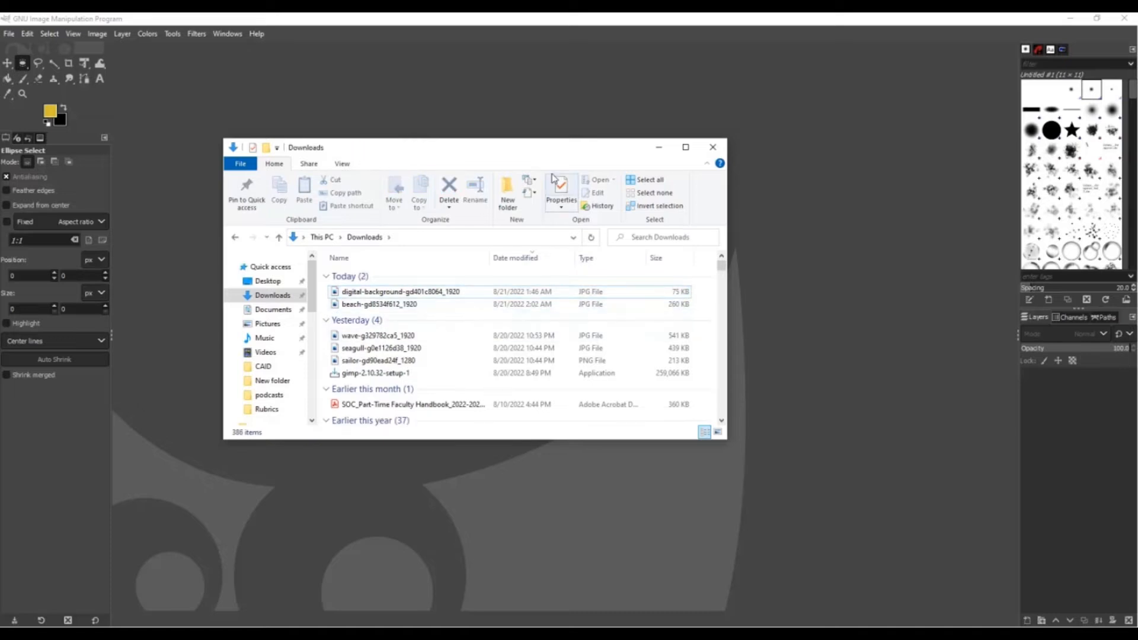
Reposition the Downloads window and open seagull-g0e1126d38_1920 from it as a new image in GIMP
drag(550, 147, 717, 243)
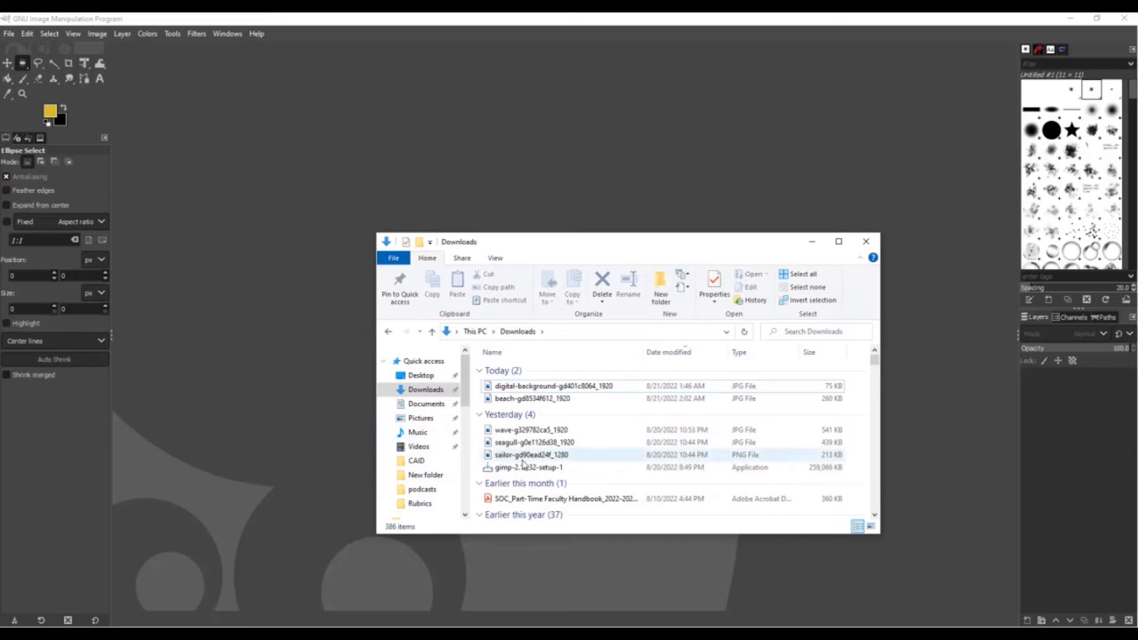
click(510, 445)
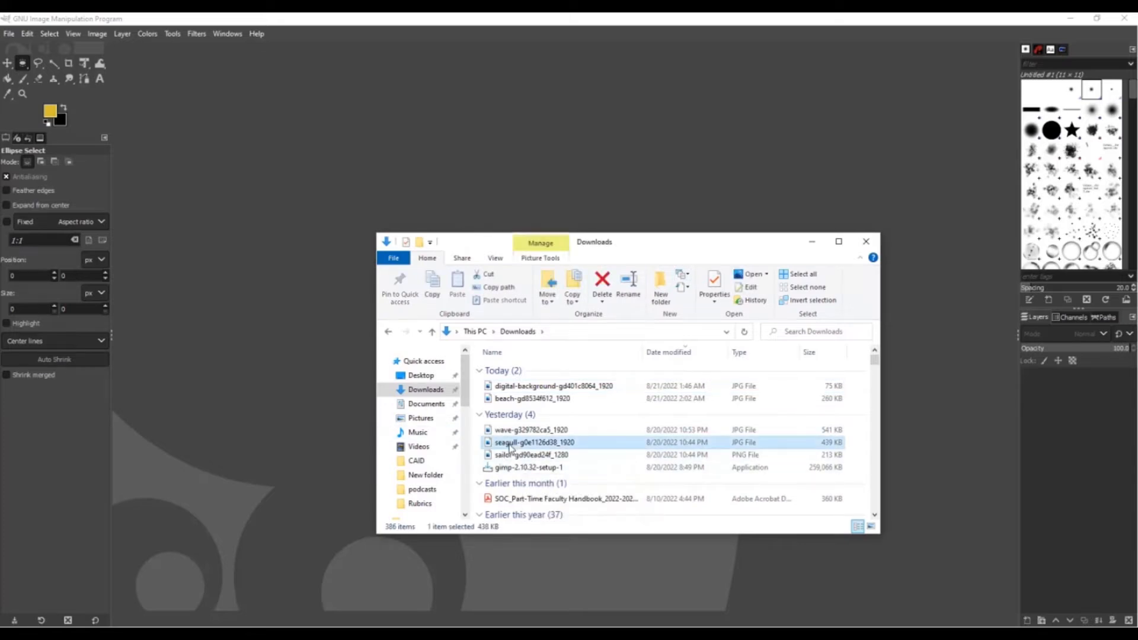
drag(514, 426, 622, 226)
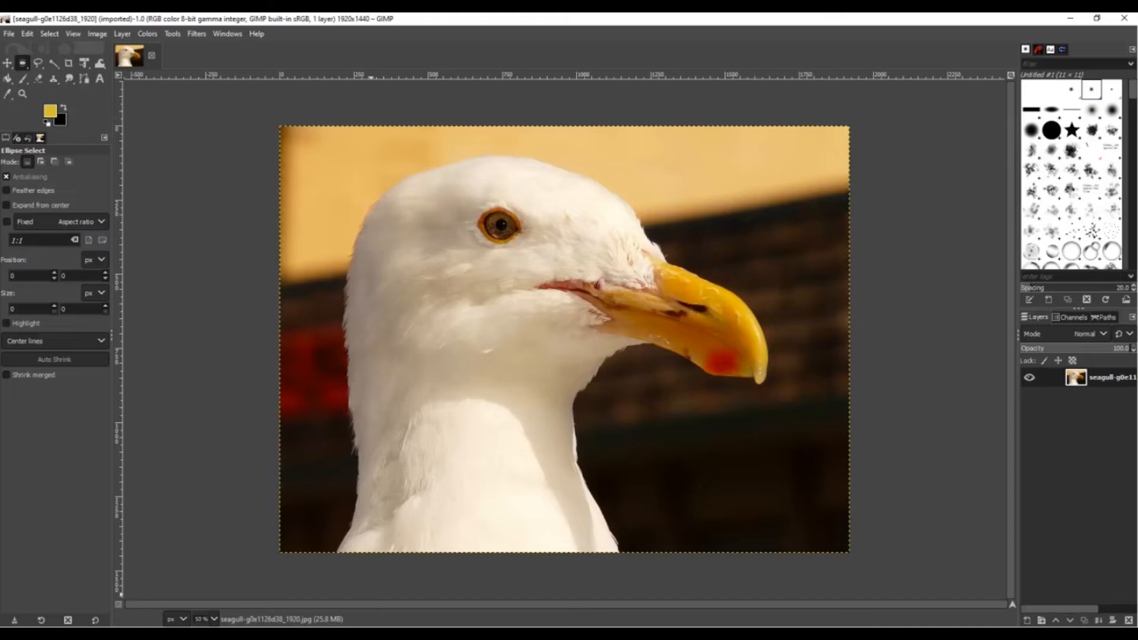
Add wave-g329782ca5_1920 from the Downloads folder to the seagull image as a new layer
key(alt+Tab)
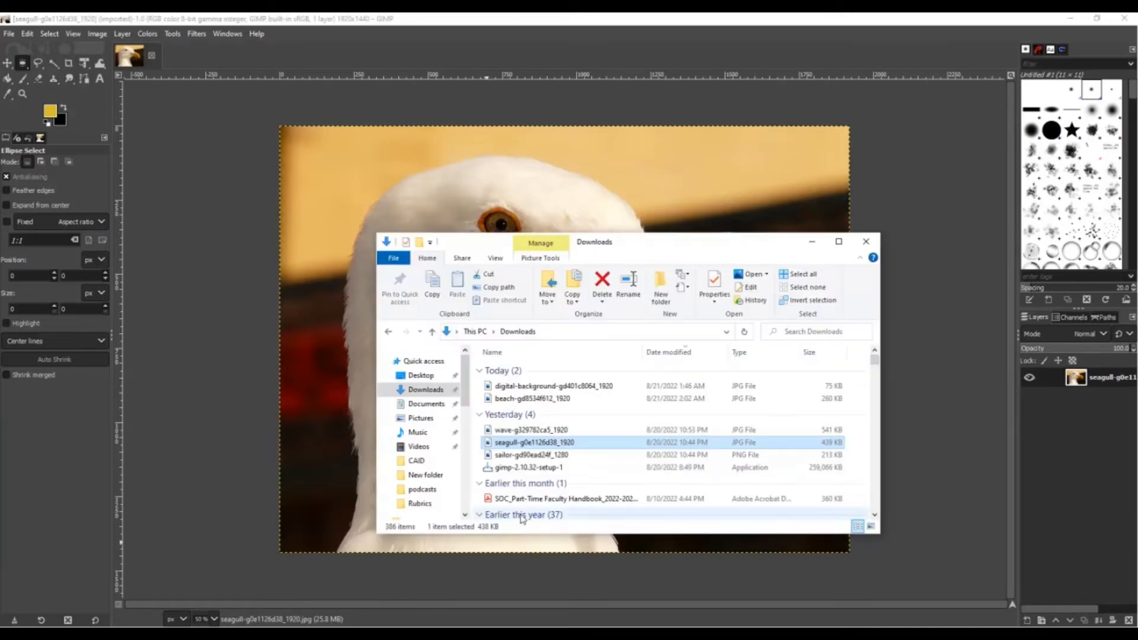
click(517, 433)
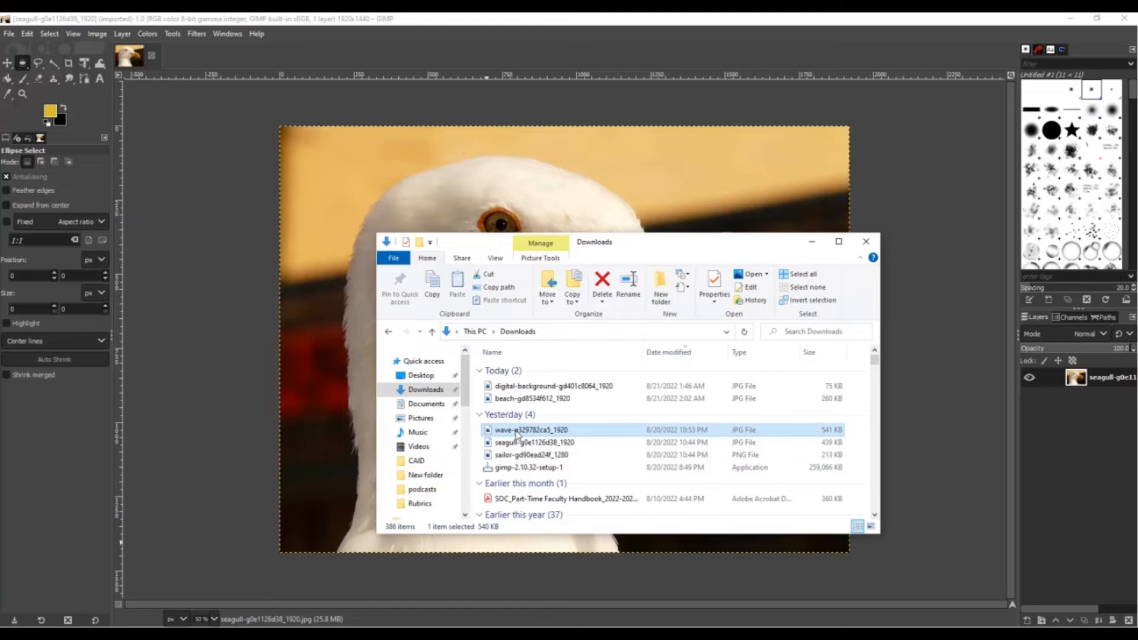
drag(517, 433, 651, 215)
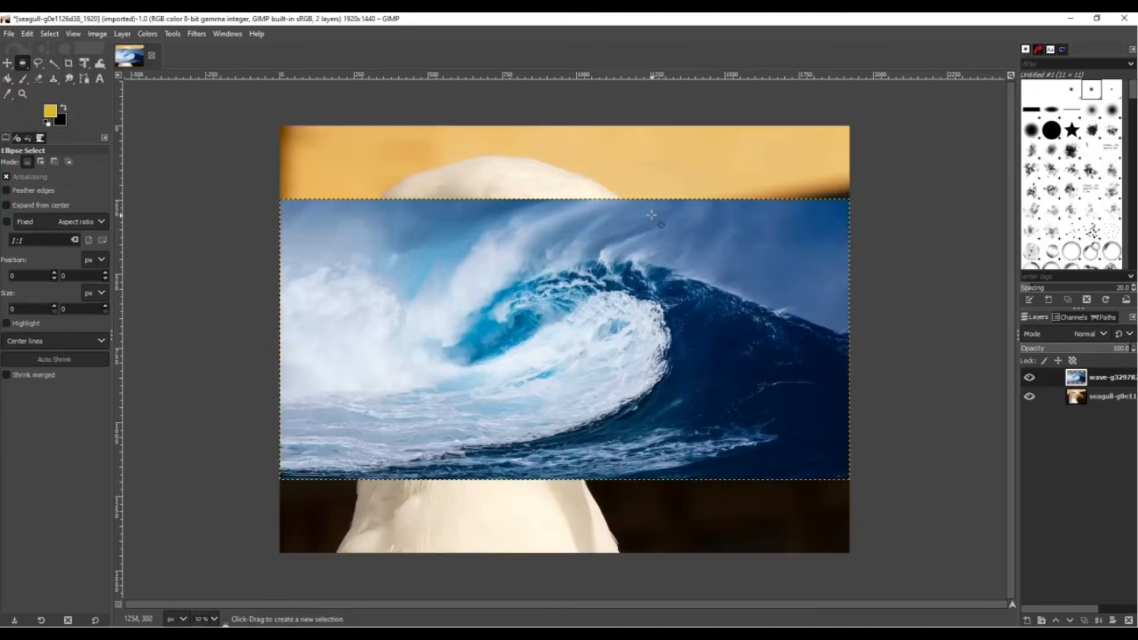
Add beach-gd8534f612_1920 from the Downloads folder to the seagull image as another layer above the wave
click(342, 627)
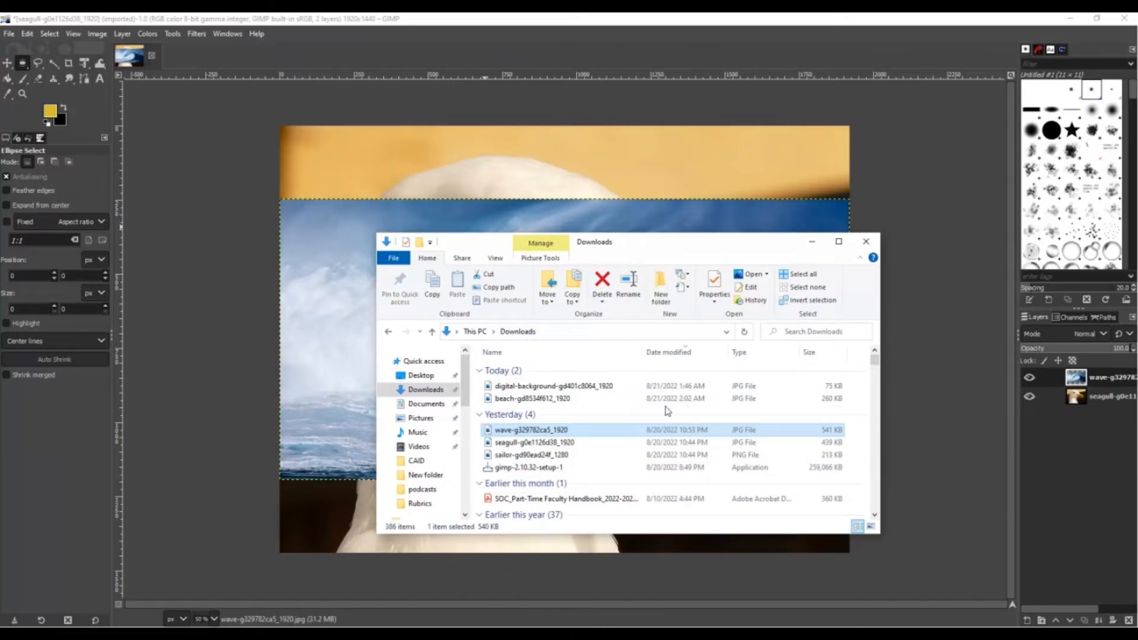
click(557, 400)
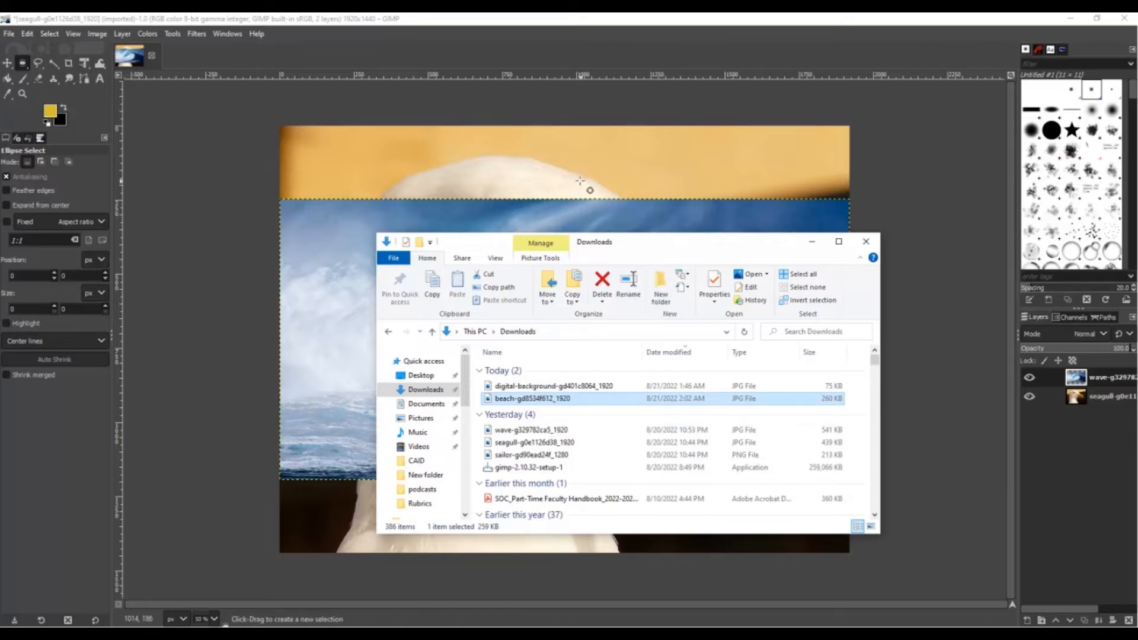
drag(580, 181, 596, 205)
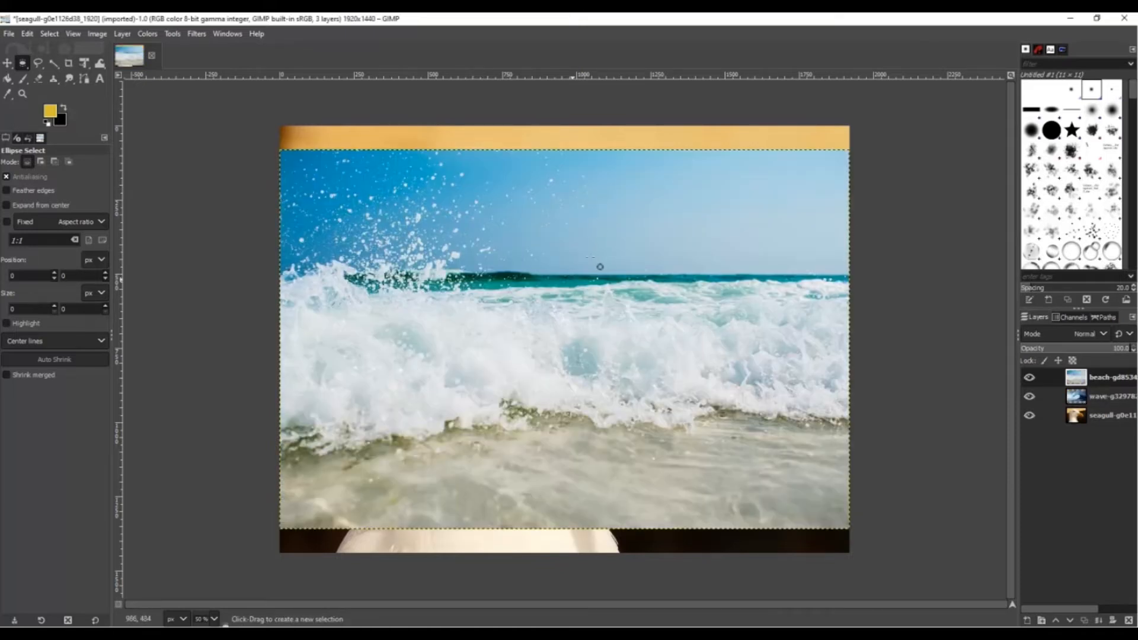
Add sailor-gd90ead24f_1280 from the Downloads folder to the seagull image as a new layer above the beach
mouse_move(335, 631)
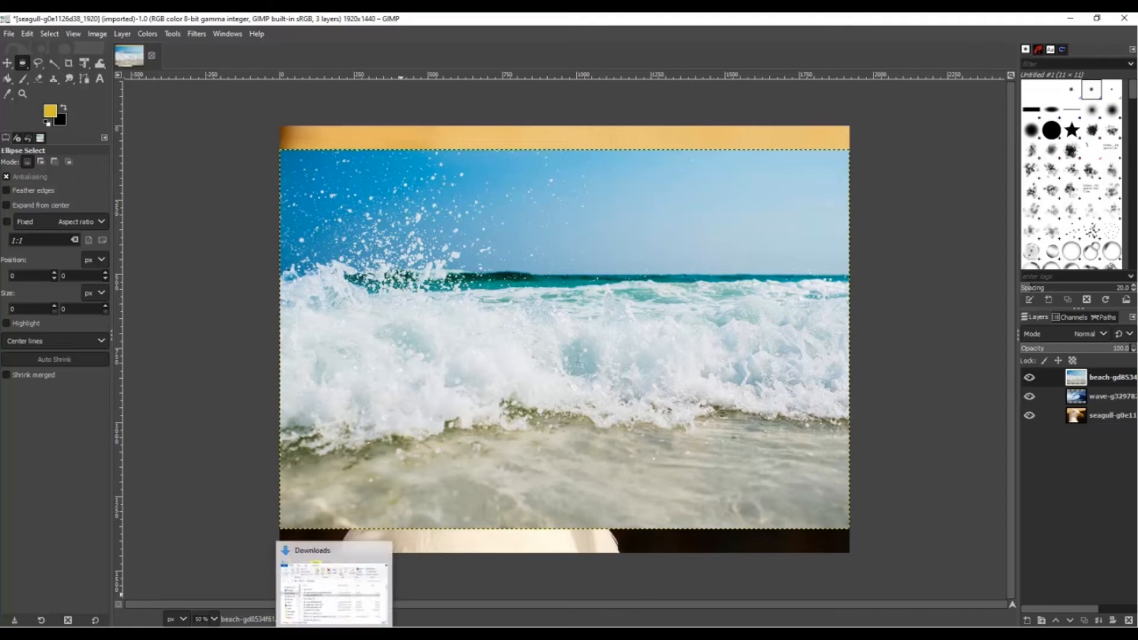
click(332, 584)
click(532, 386)
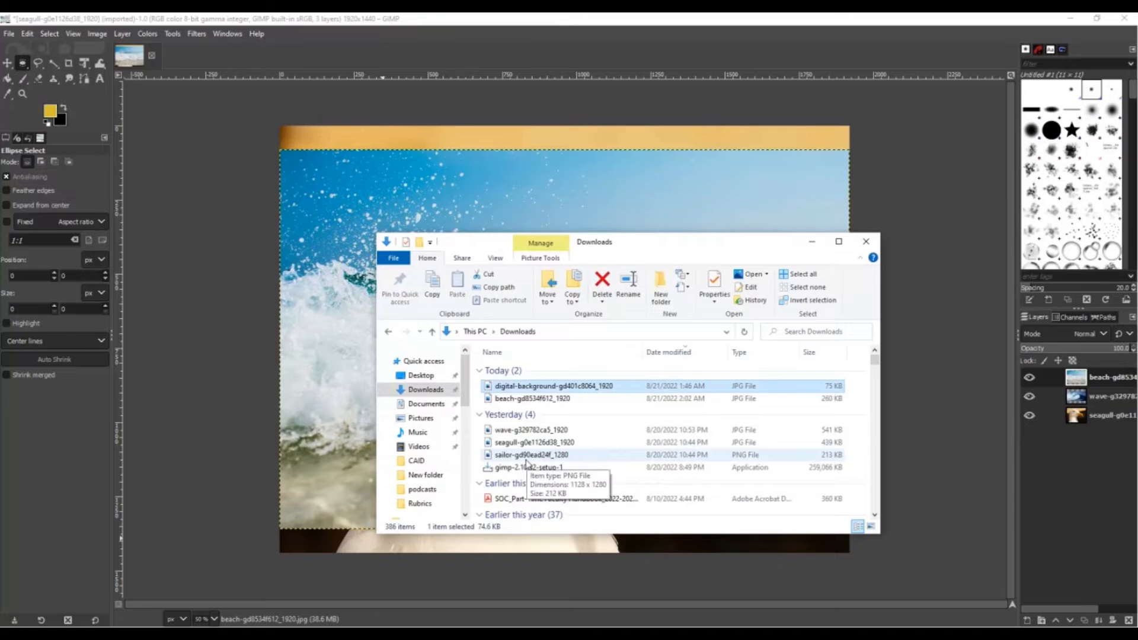
click(529, 455)
drag(406, 173, 526, 230)
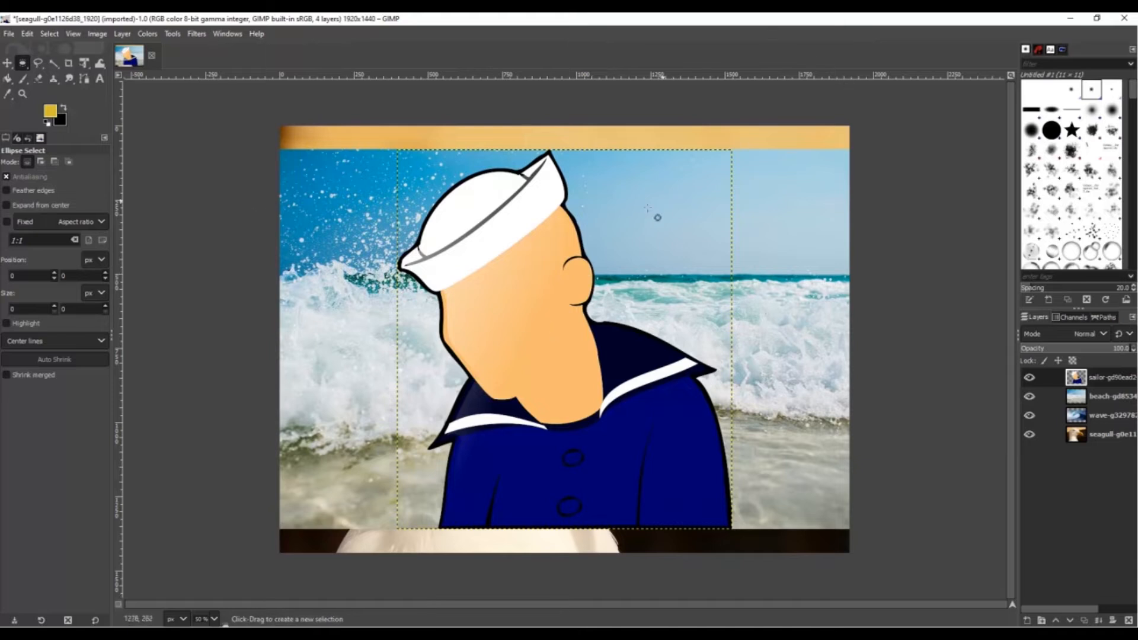
Hide the beach layer and delete the wave layer from the image
click(1030, 397)
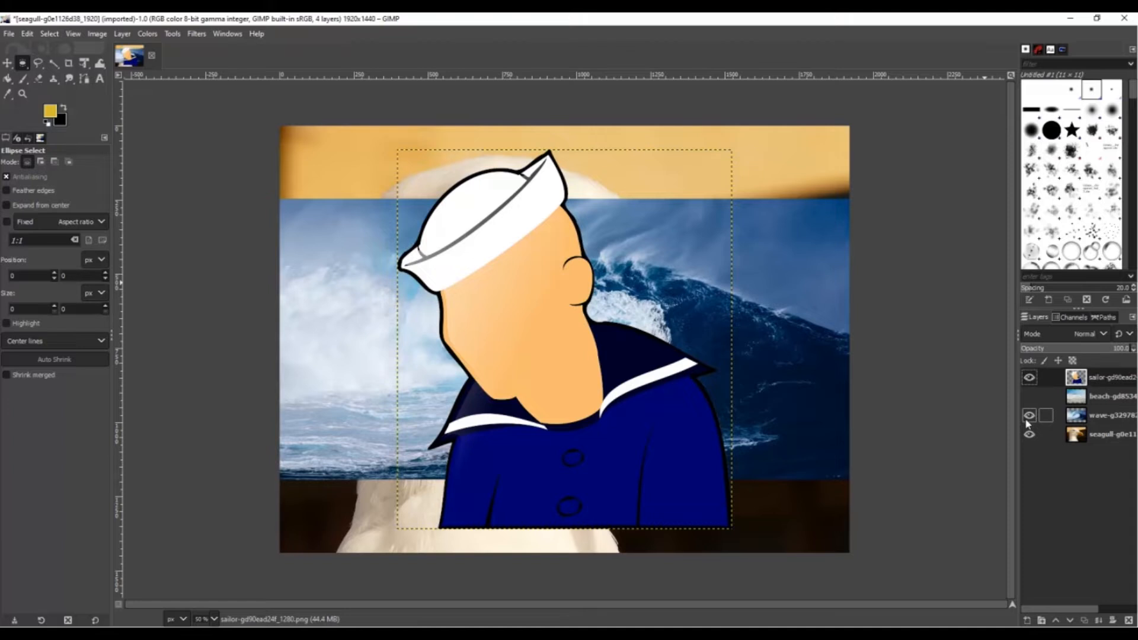
click(1029, 416)
click(1029, 416)
click(1091, 416)
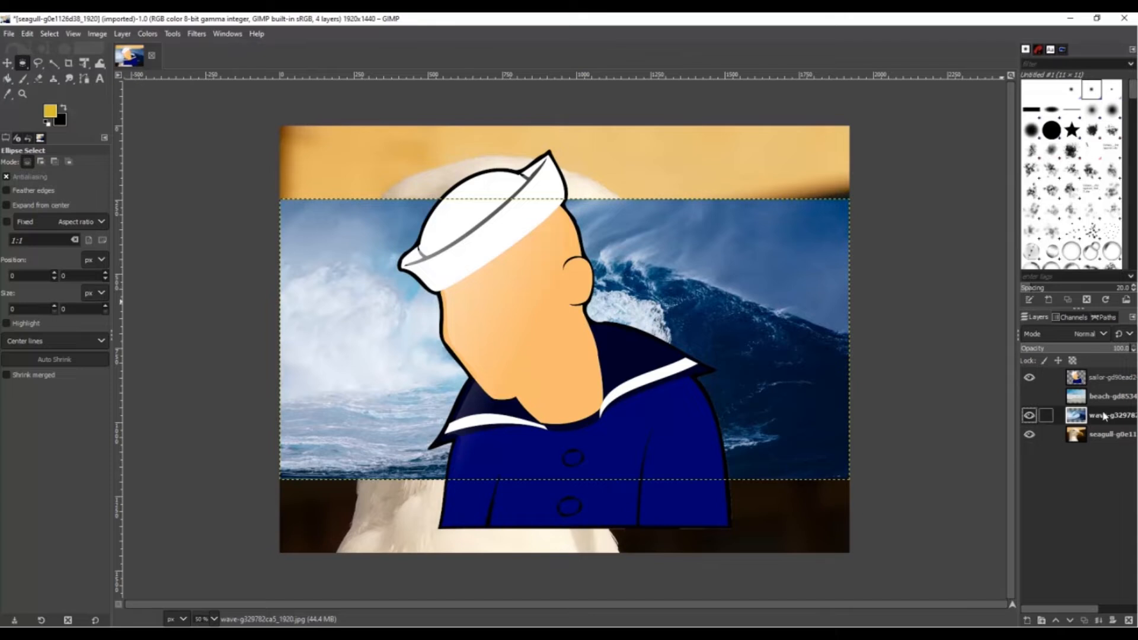
click(1128, 621)
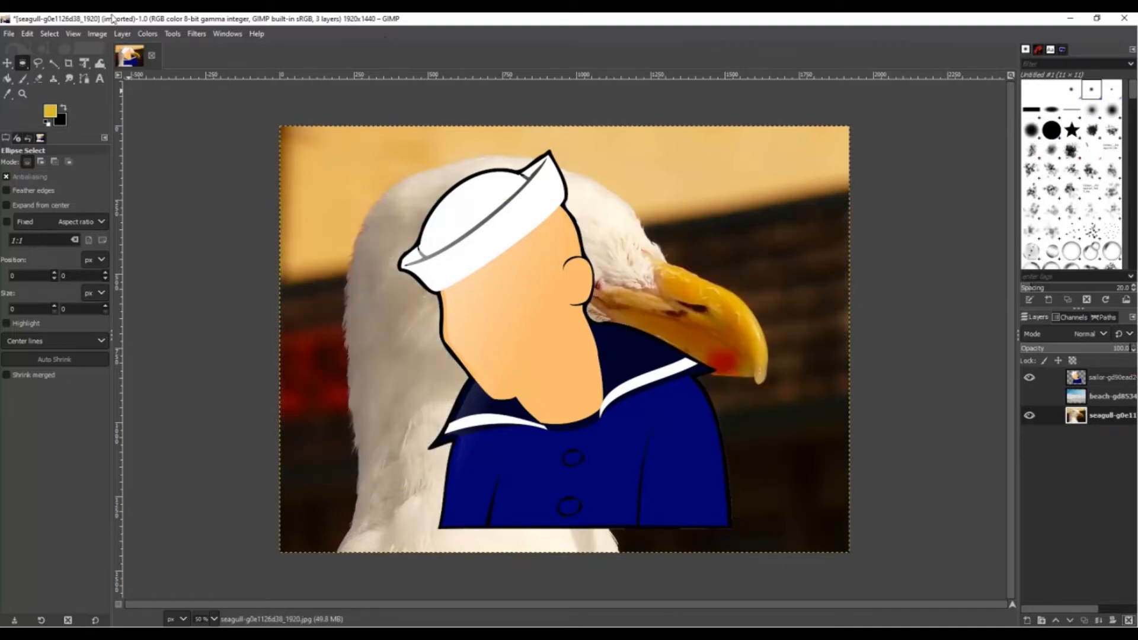
Hide the sailor and seagull layers and try a Rectangle Select area of about 1168 × 790 px on the empty canvas, clearing the selection again
click(1029, 378)
click(1029, 415)
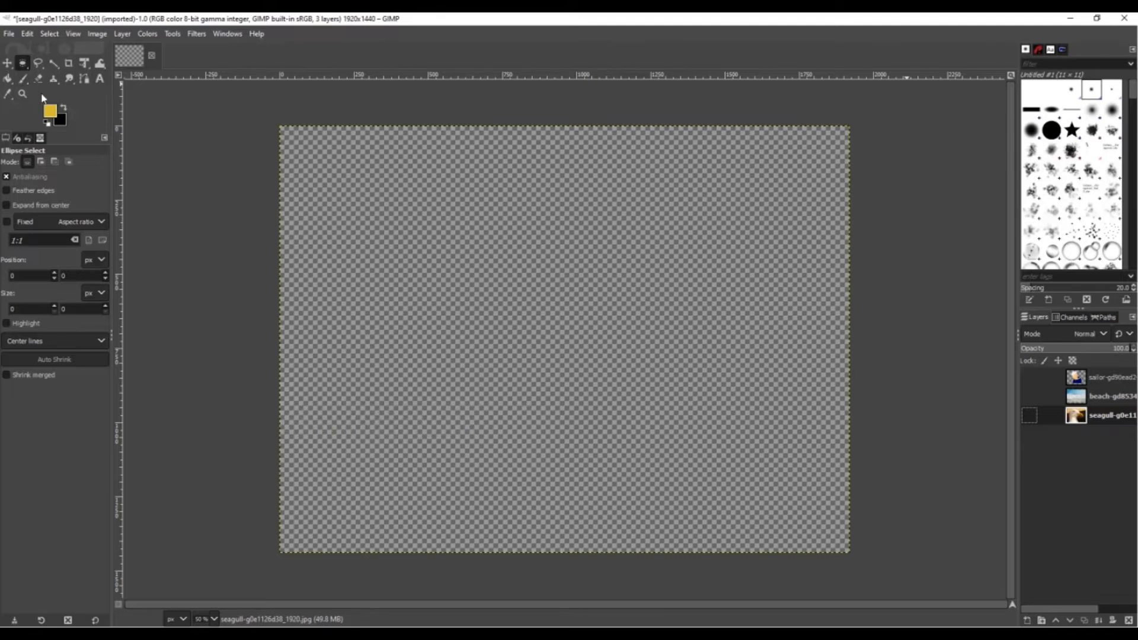
click(8, 65)
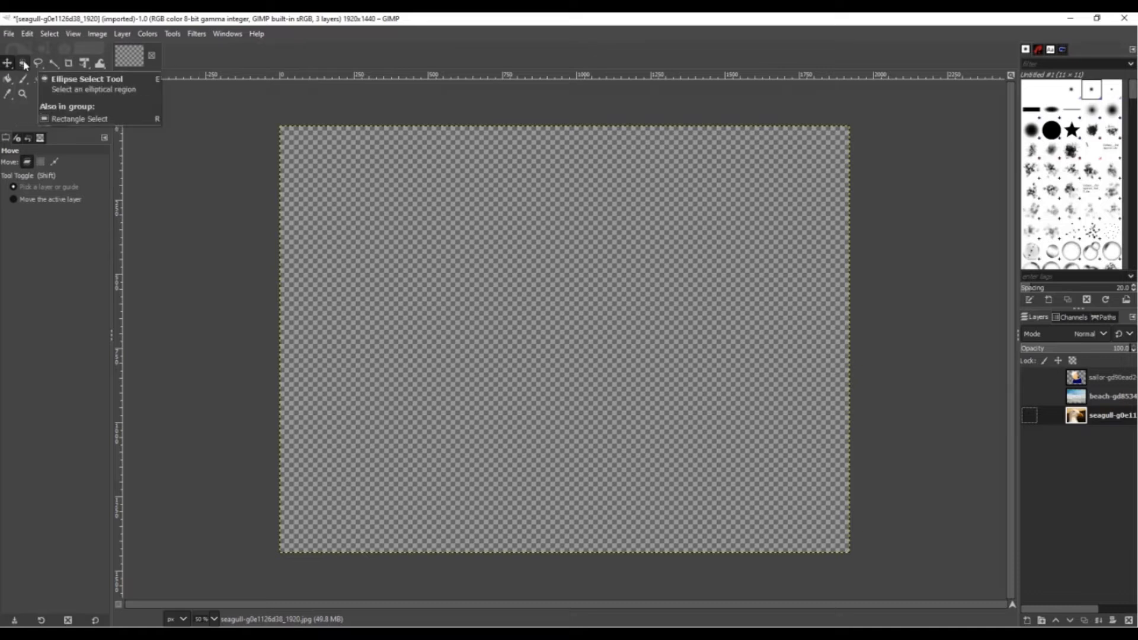
click(23, 65)
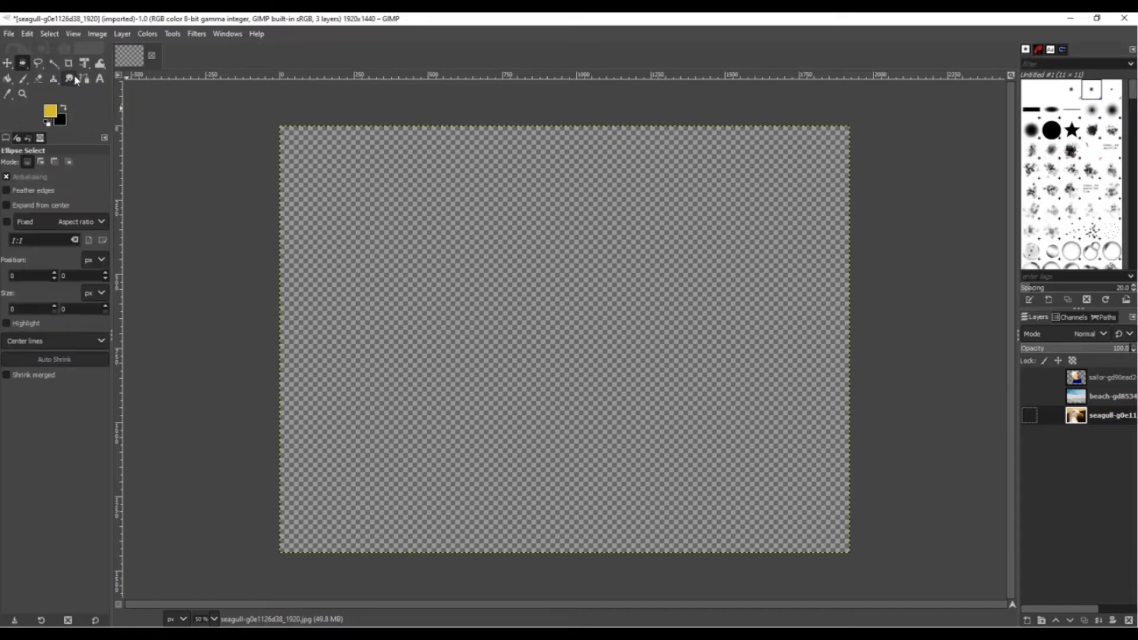
right_click(26, 70)
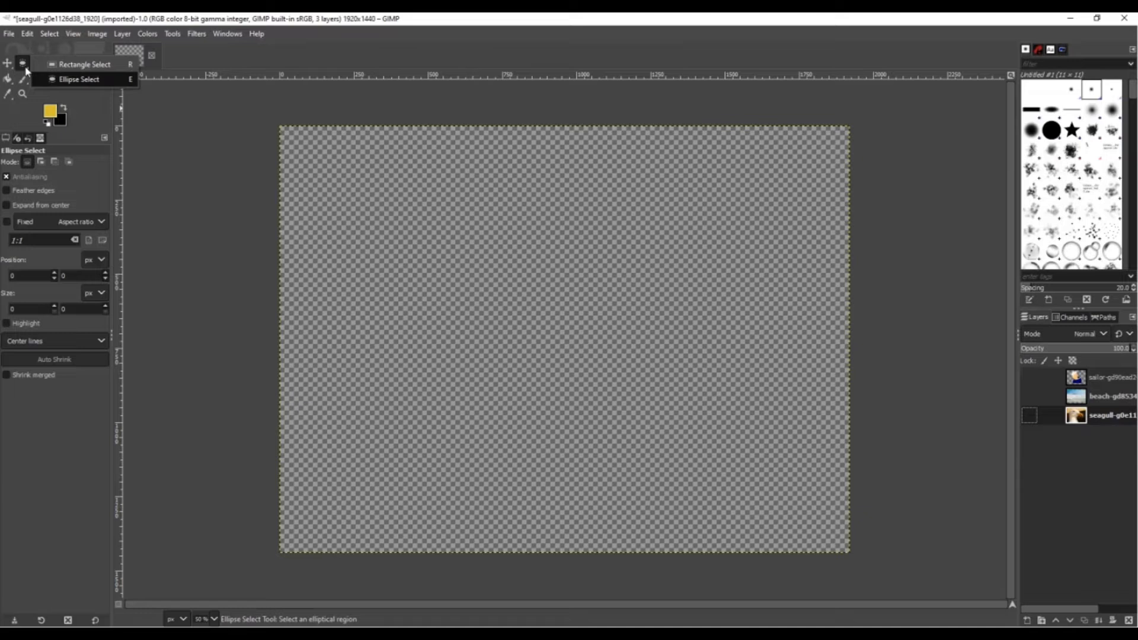
click(83, 65)
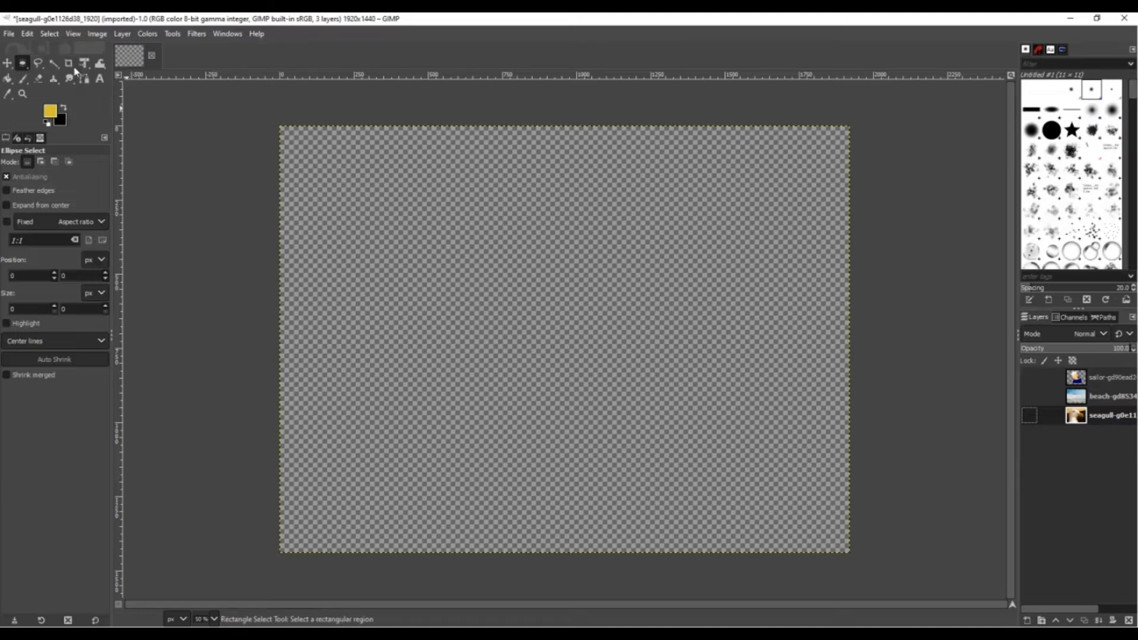
right_click(26, 71)
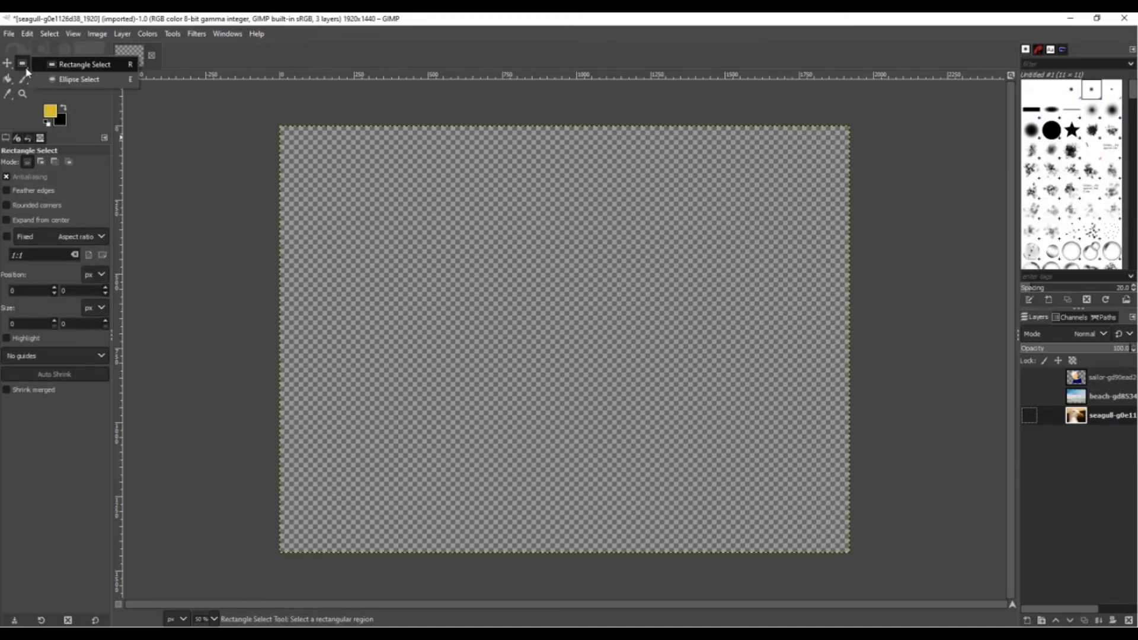
click(88, 68)
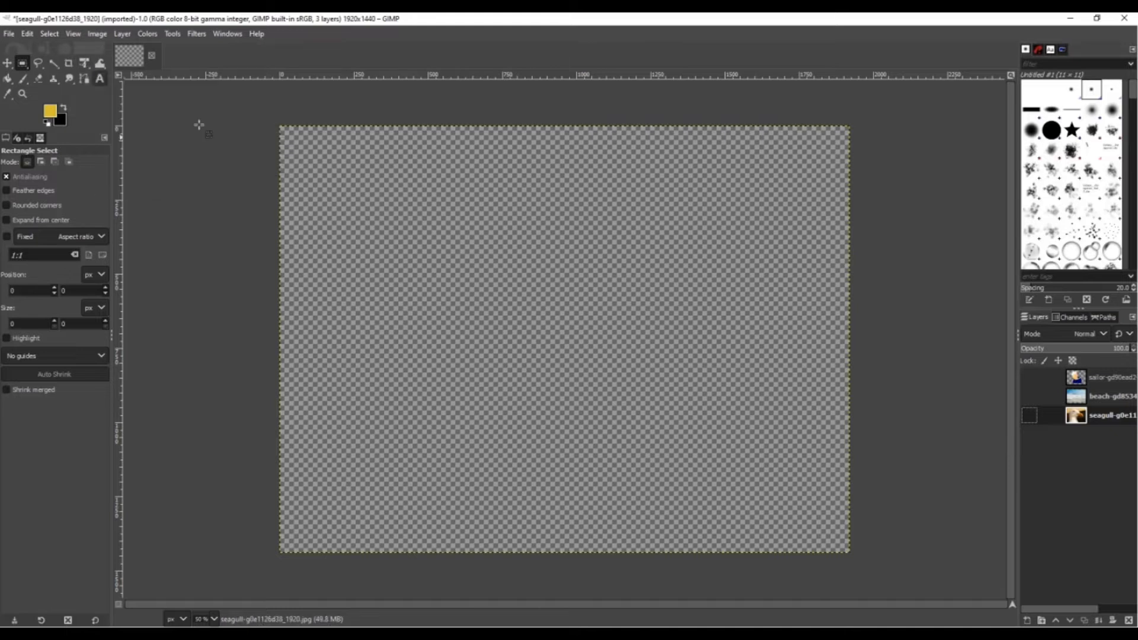
drag(343, 164, 688, 398)
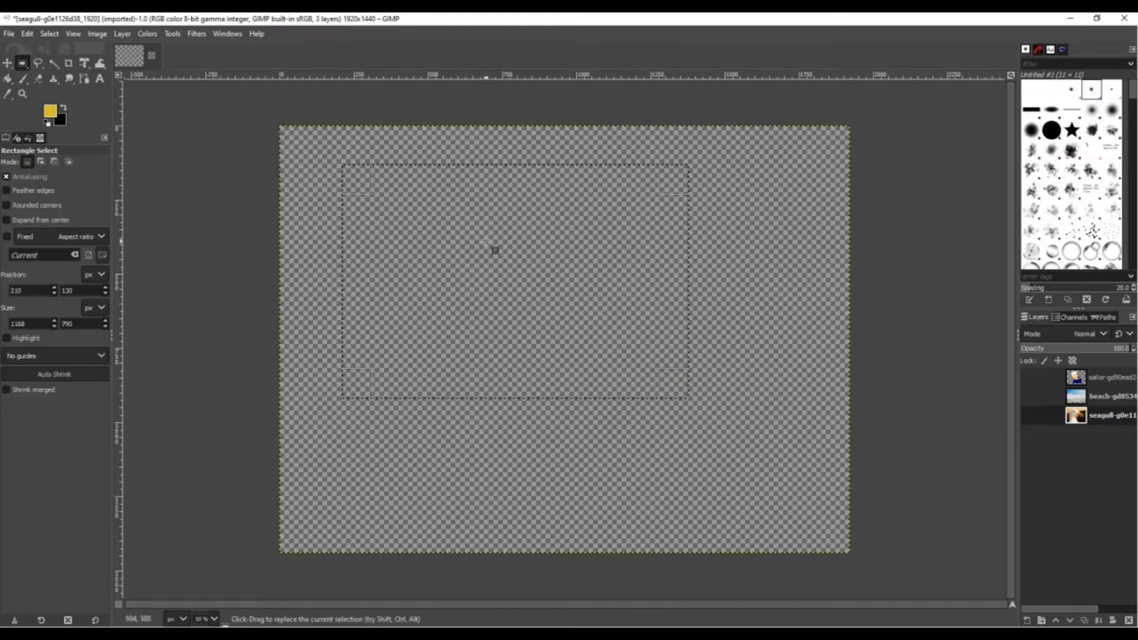
click(727, 490)
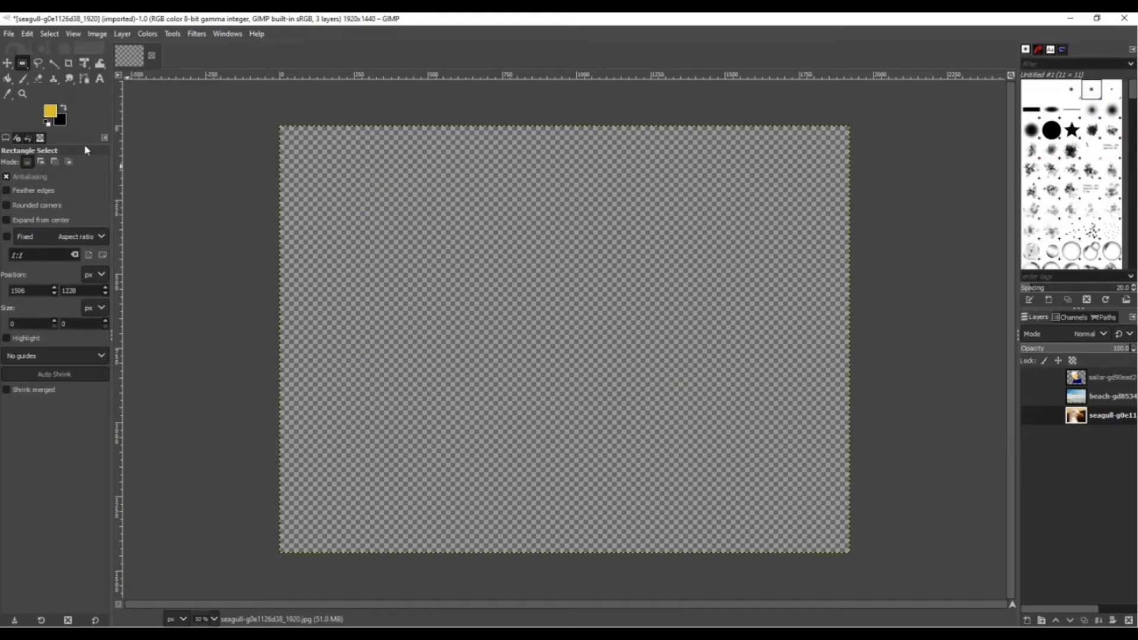
Try an Ellipse Select area of about 912 × 670 px on the empty canvas and clear the selection again
mouse_move(23, 63)
click(59, 82)
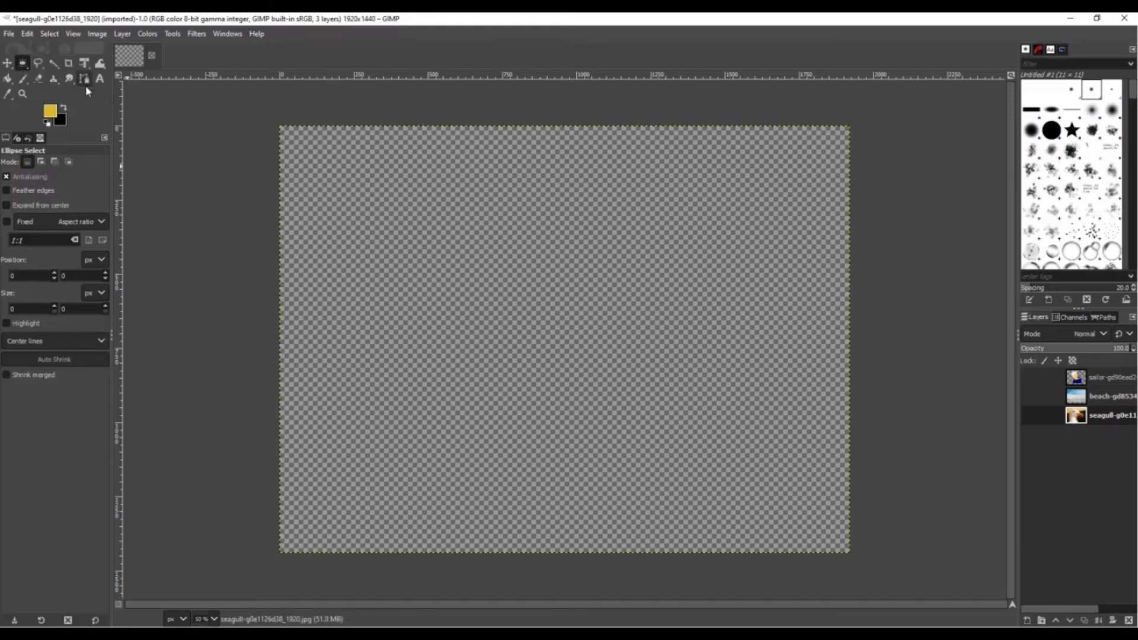
drag(346, 180, 617, 378)
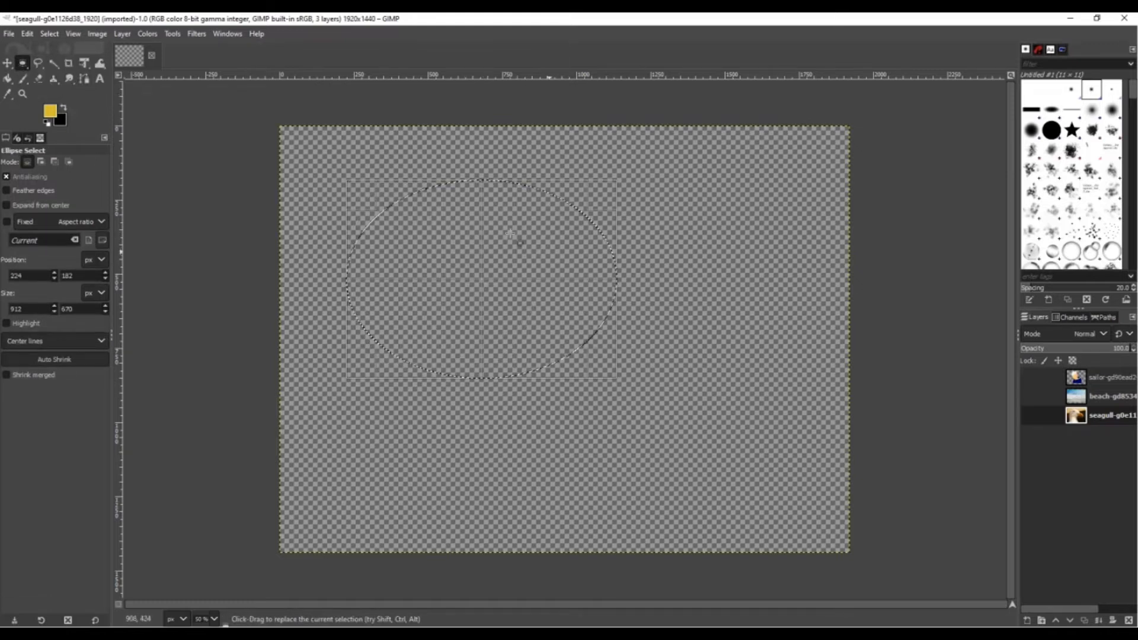
click(237, 412)
click(363, 477)
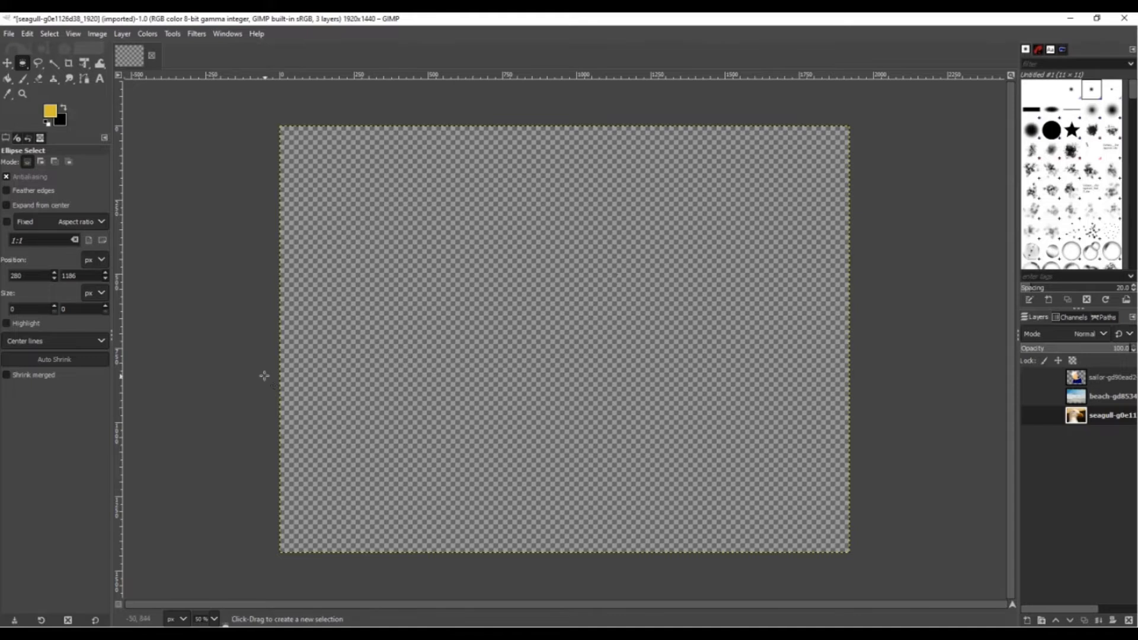
Show the seagull layer and delete the contents of a wide elliptical selection over the bird's beak
click(1035, 417)
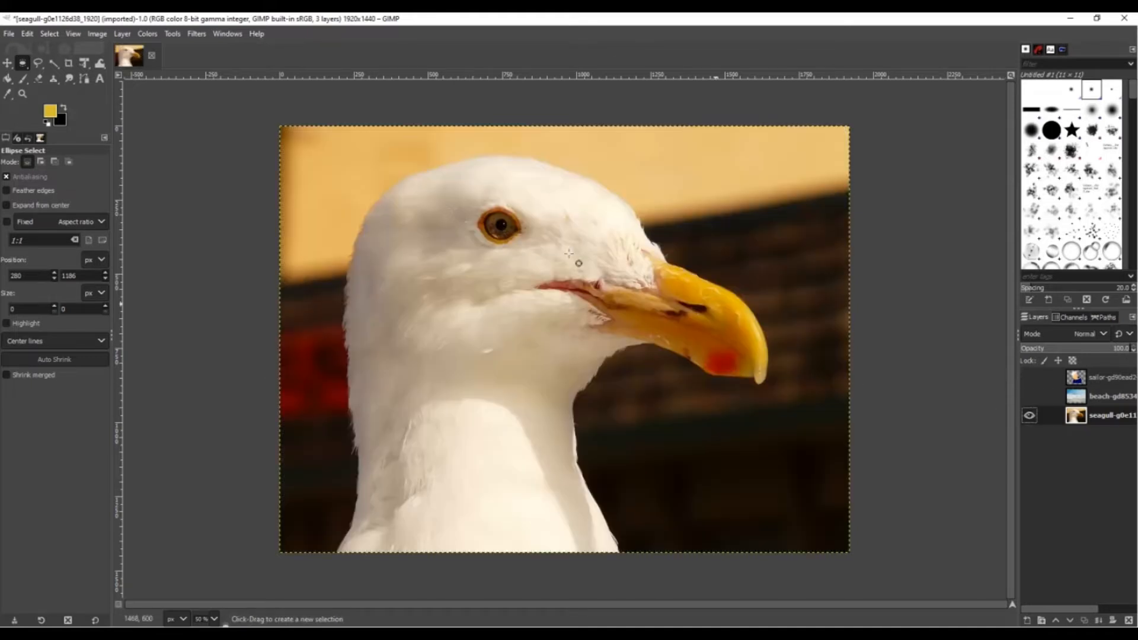
drag(445, 219, 776, 389)
key(Delete)
click(940, 364)
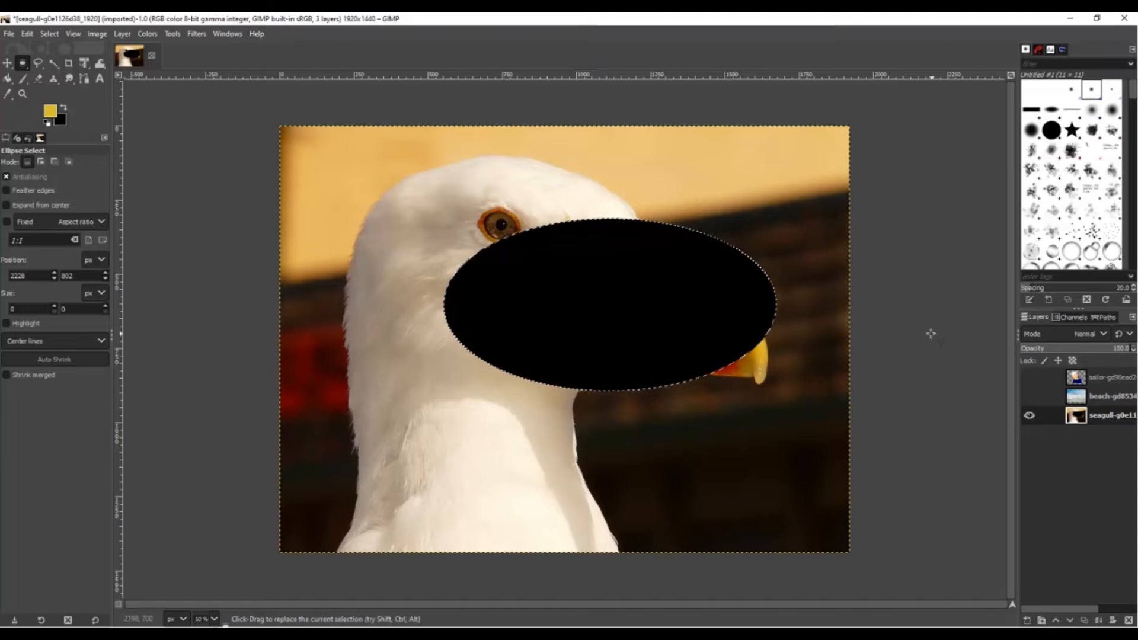
Undo the deletion of the elliptical area over the beak and remove the selection
key(ctrl+z)
key(ctrl+z)
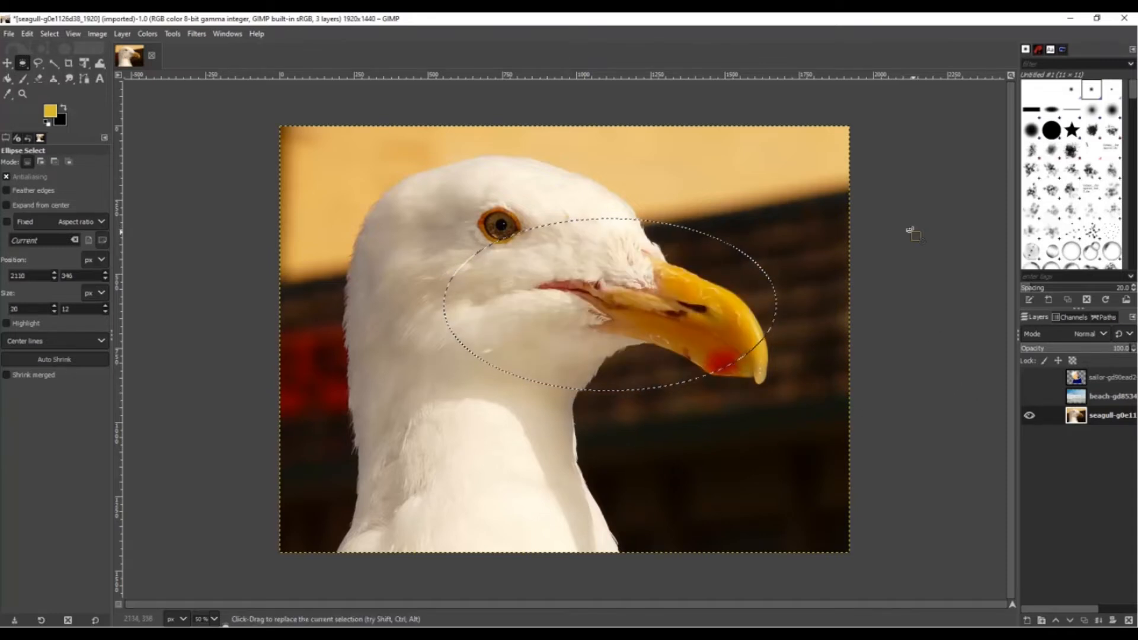
click(249, 156)
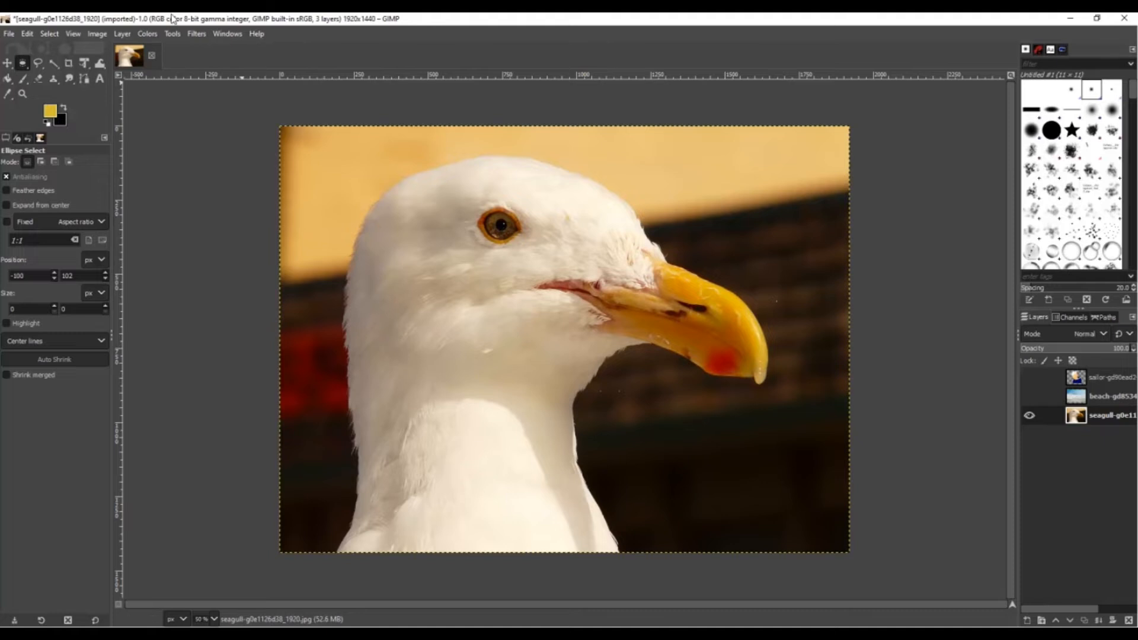
click(27, 34)
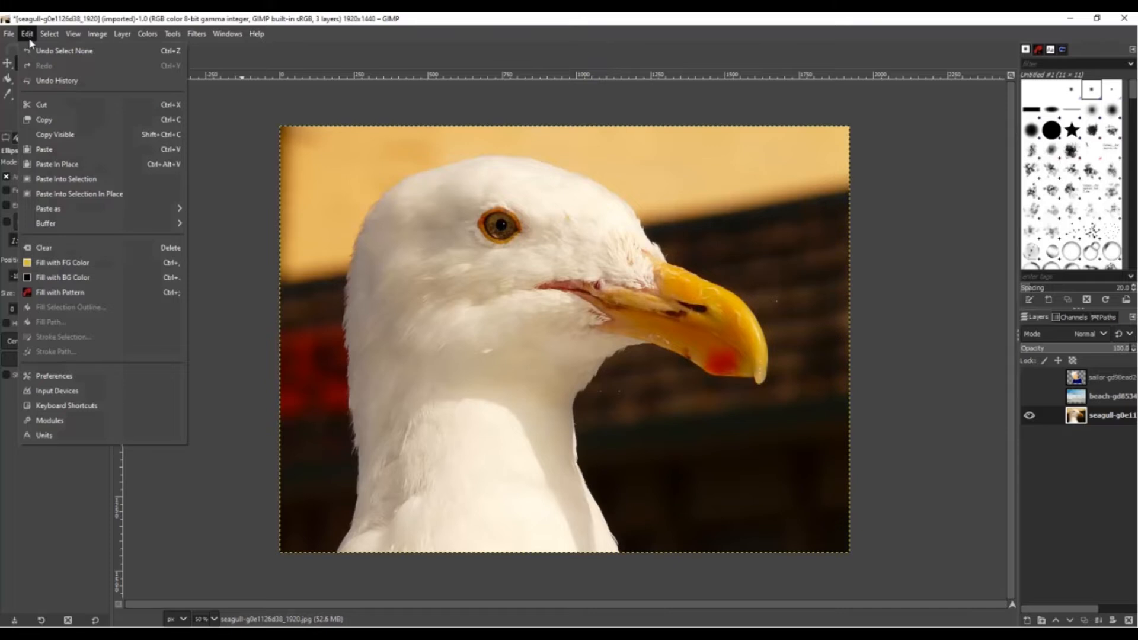
click(234, 153)
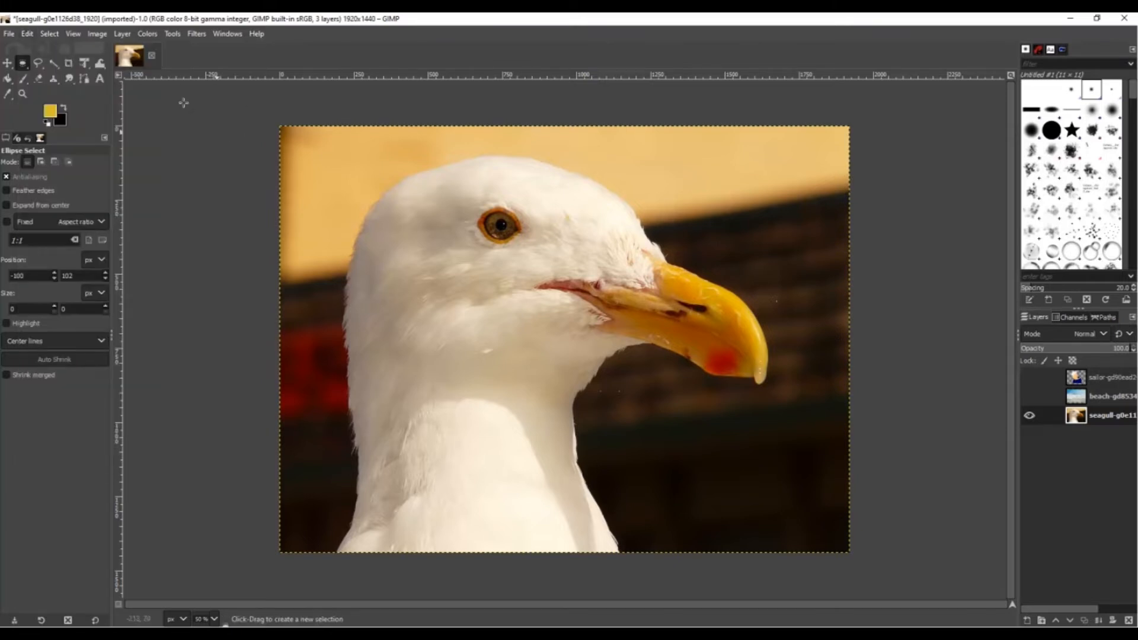
Try to clear the yellow background above the seagull using Fuzzy Select, and undo the attempt
click(55, 67)
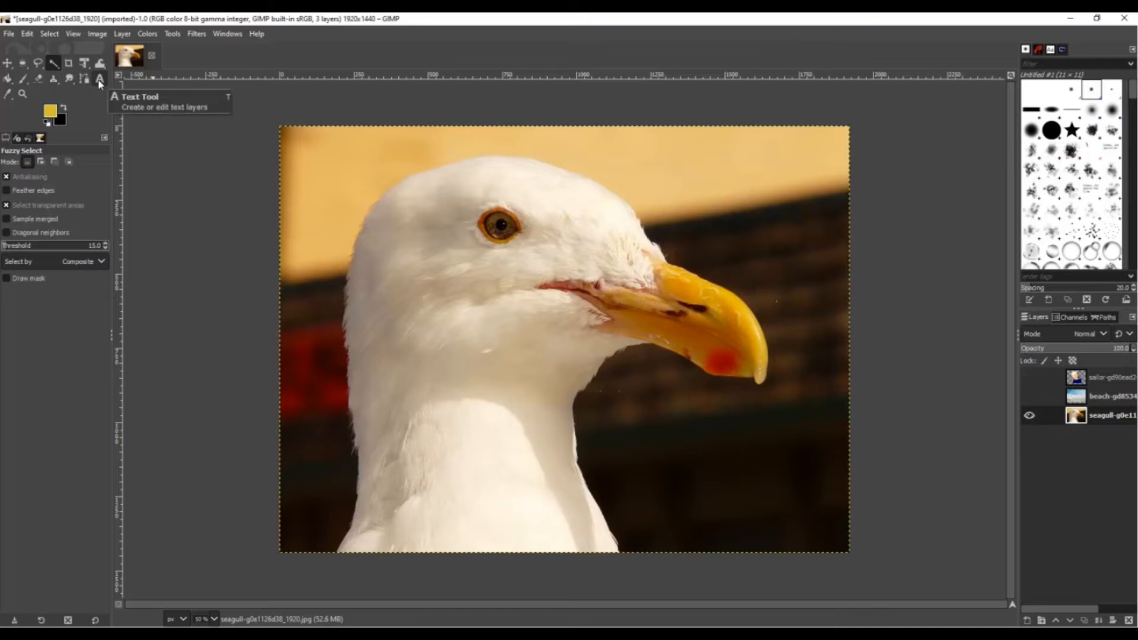
click(334, 185)
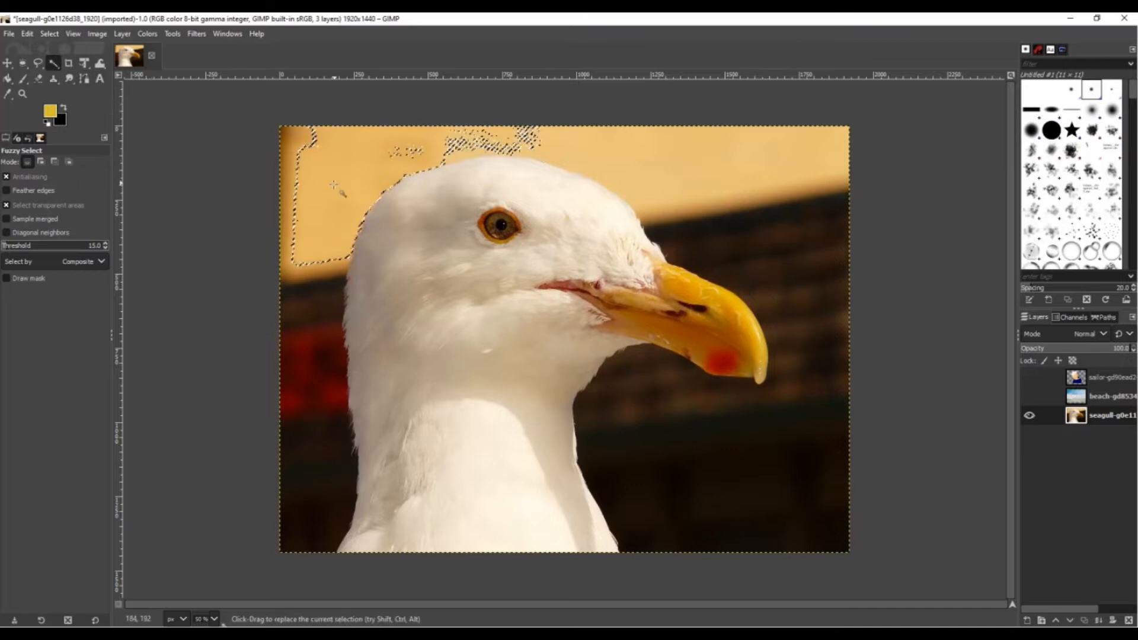
drag(334, 185, 883, 181)
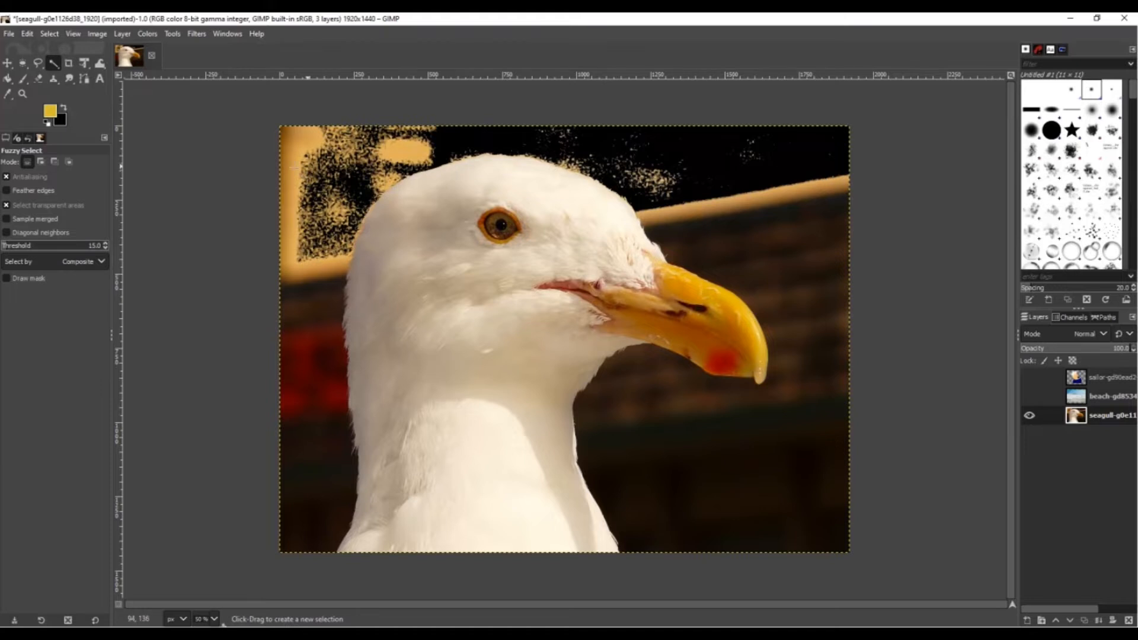
key(ctrl+z)
key(ctrl+z)
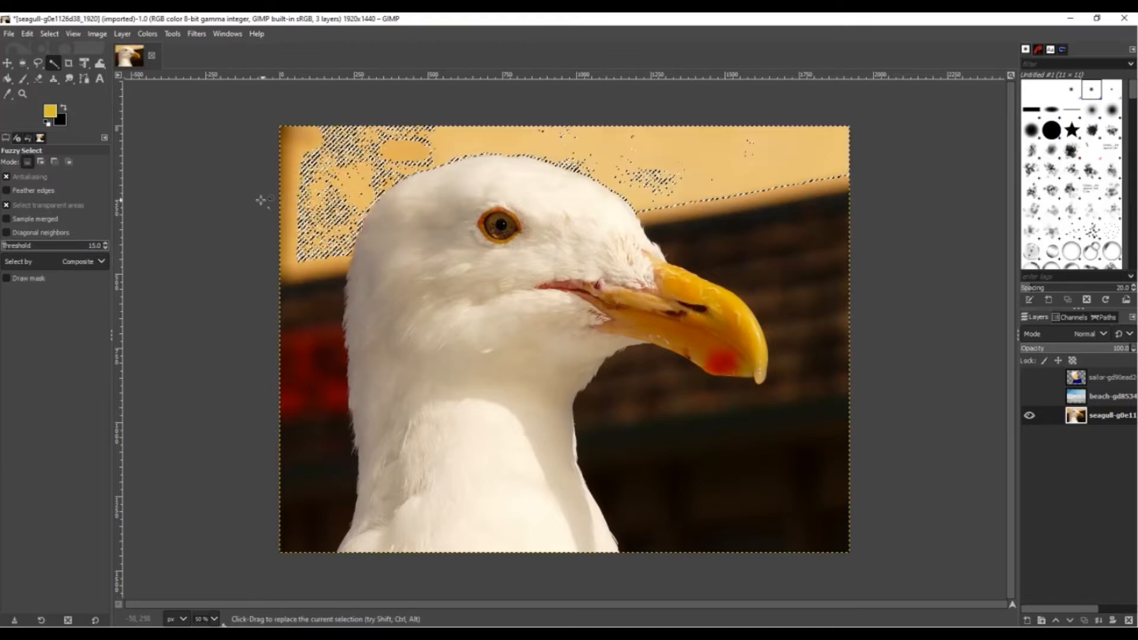
key(ctrl+z)
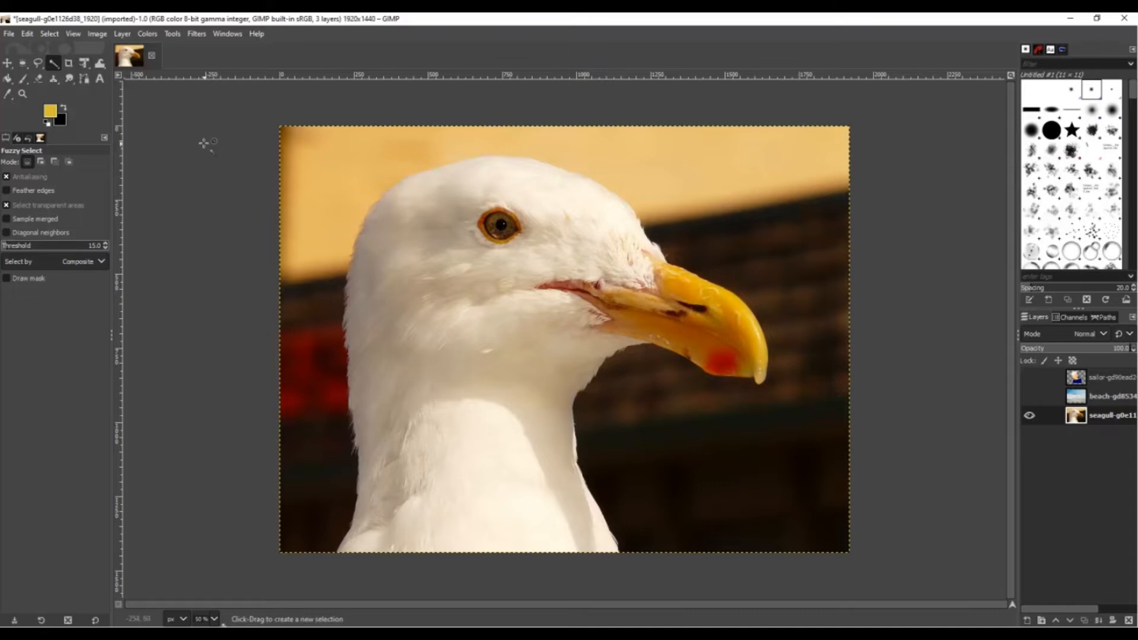
Try Select by Color on the yellow background of the seagull layer and drop the selection again
click(55, 65)
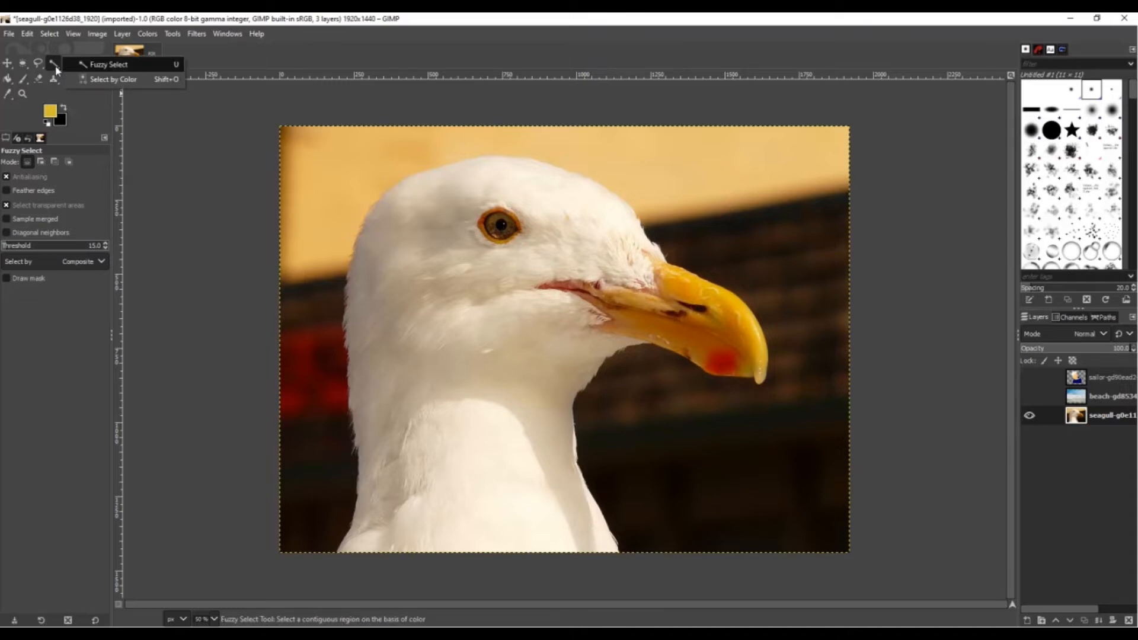
click(125, 80)
click(383, 230)
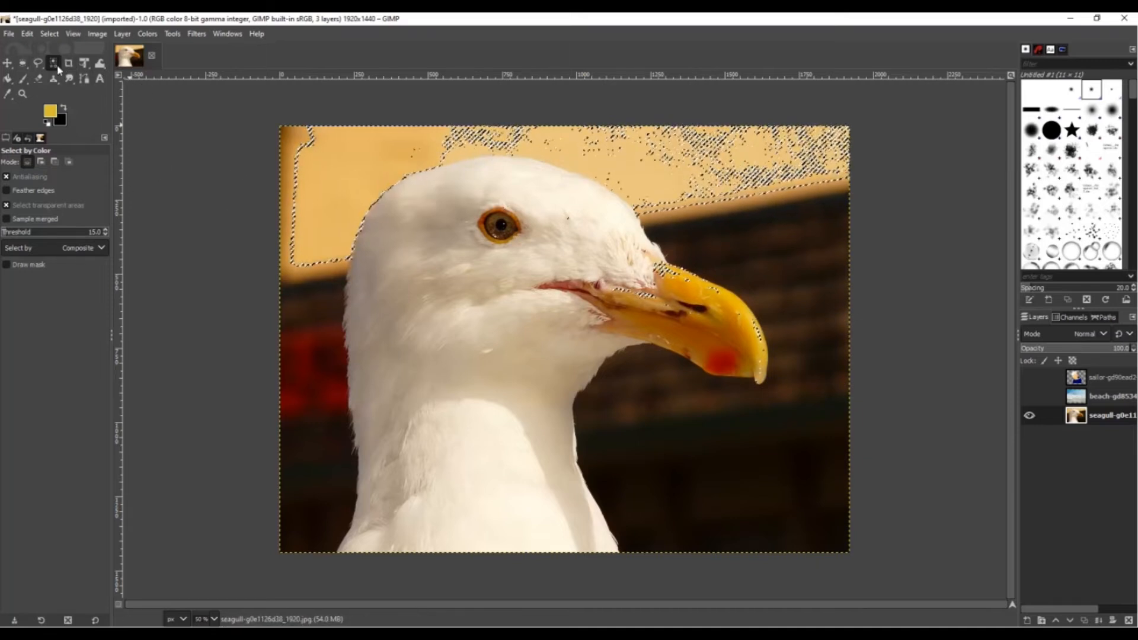
drag(57, 64, 86, 69)
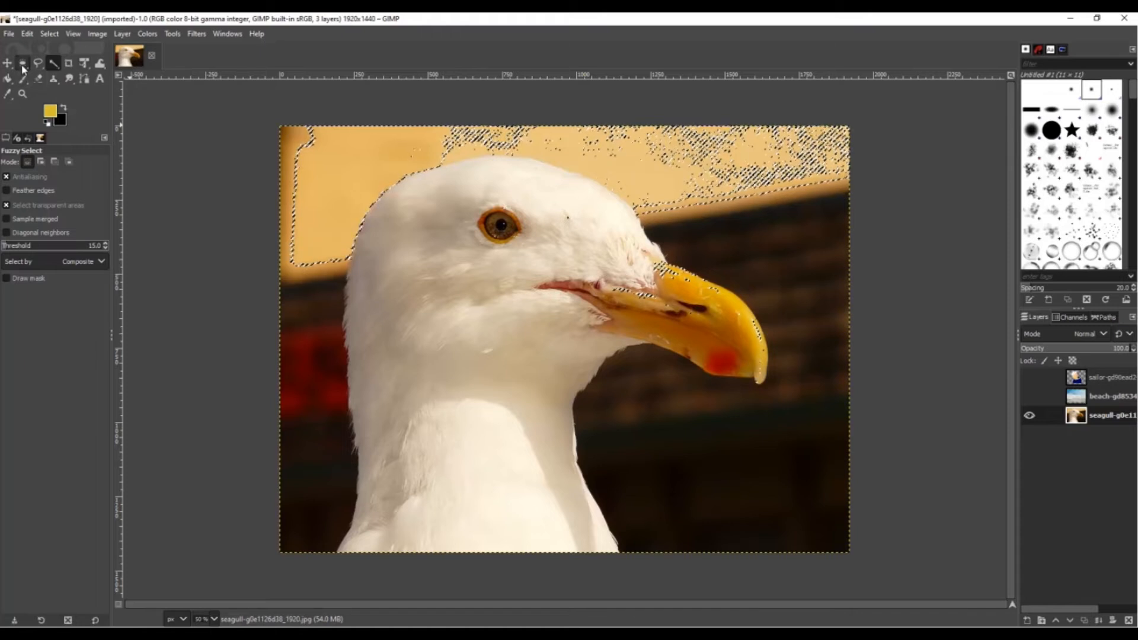
key(e)
click(166, 124)
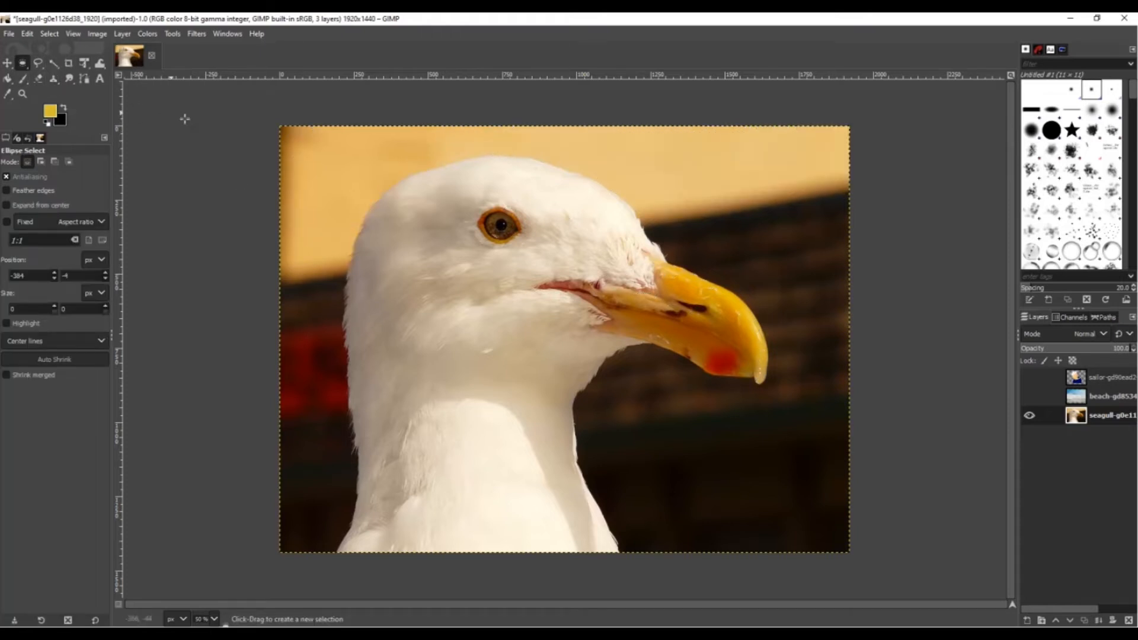
Activate the Unified Transform tool and show the sailor layer over the seagull
click(86, 64)
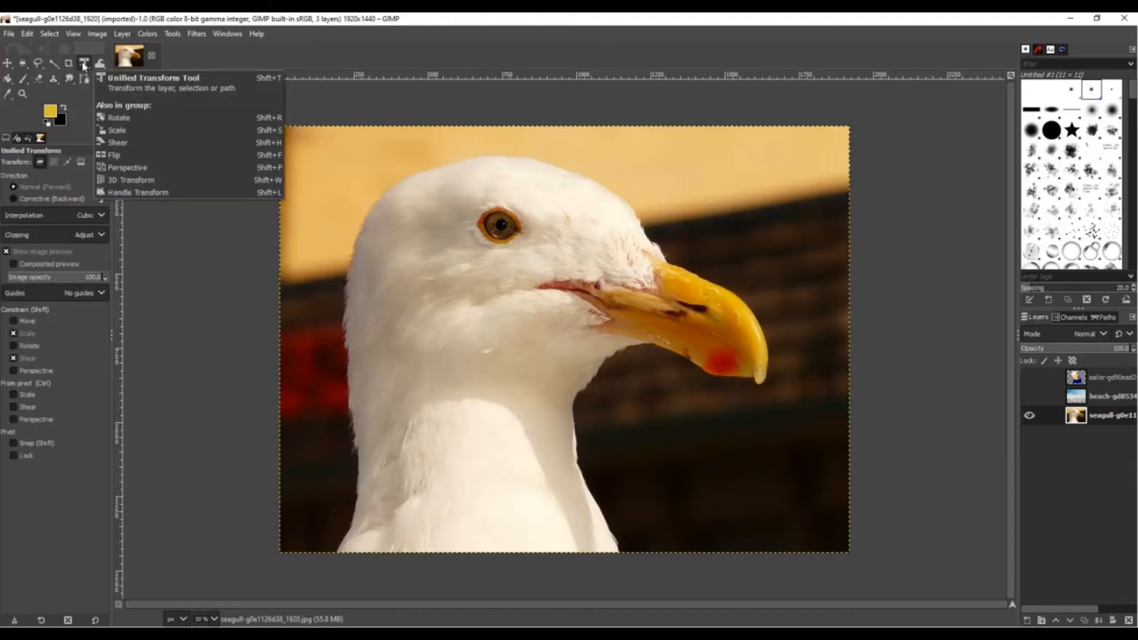
click(1030, 379)
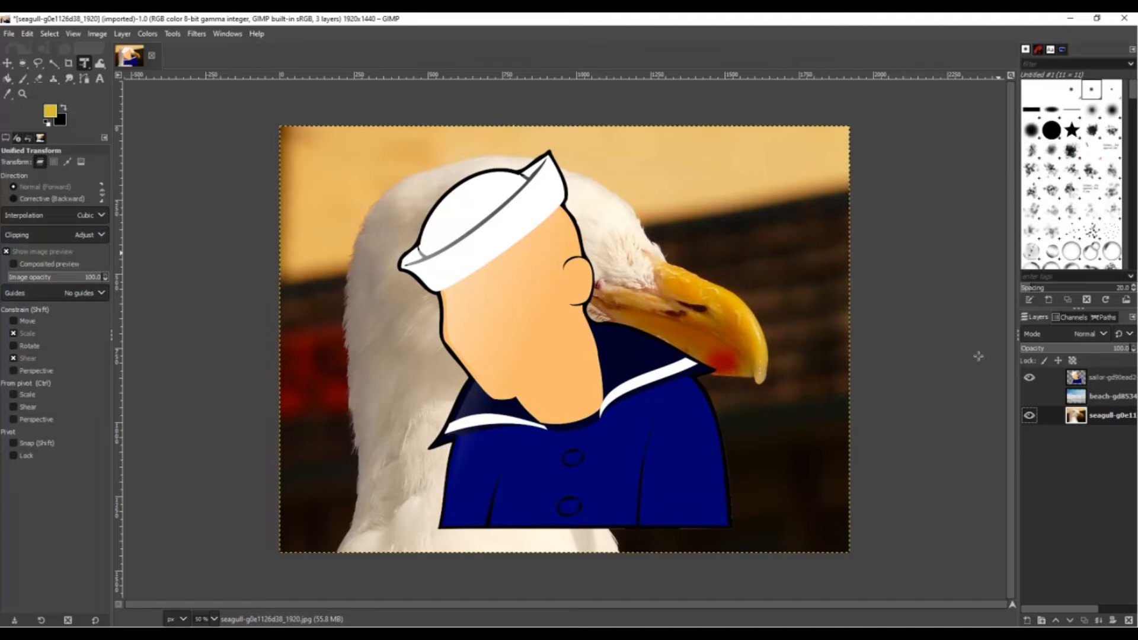
Compare the stacked images by hiding and showing the sailor and beach layers over the seagull
click(1100, 382)
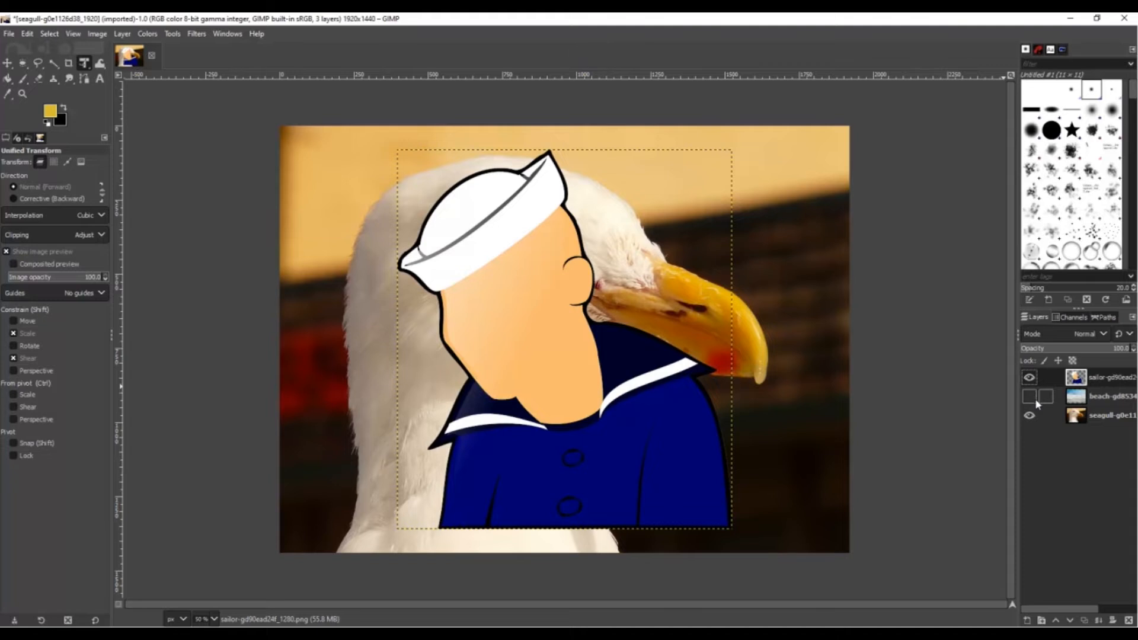
click(1029, 379)
click(1030, 378)
click(1029, 396)
click(1031, 397)
click(1030, 378)
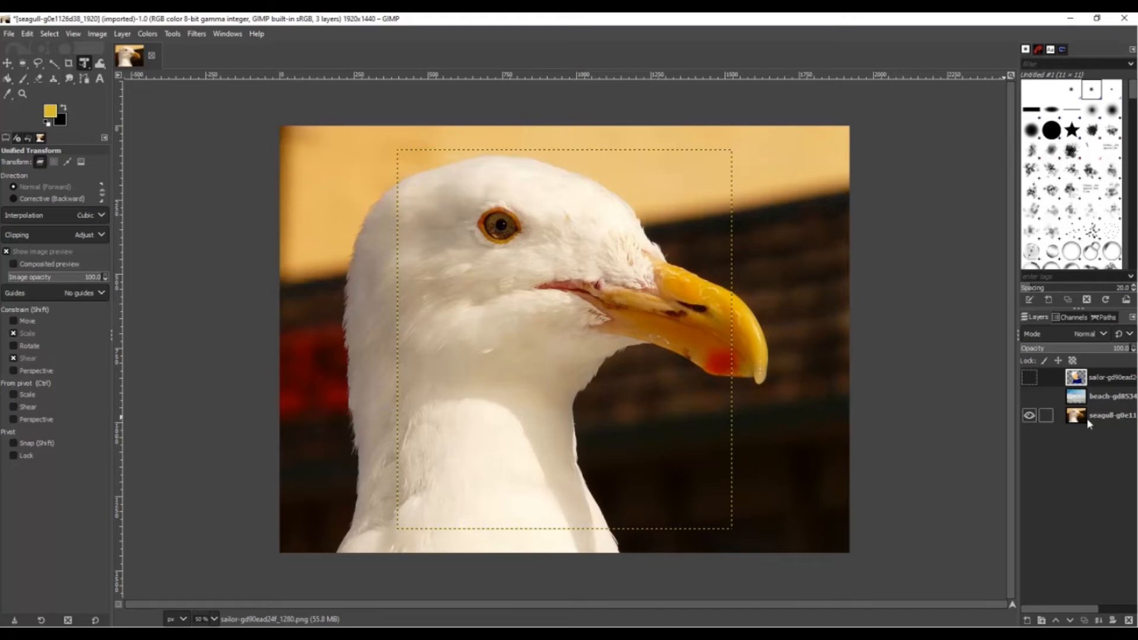
click(1087, 418)
click(1030, 378)
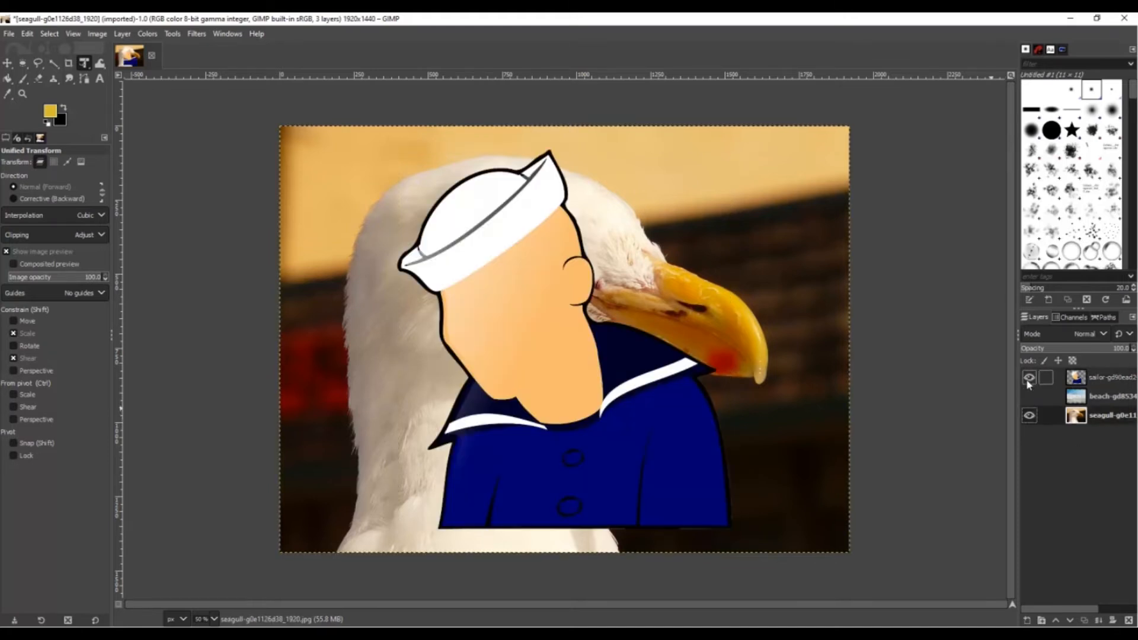
Show the beach layer and move it to the bottom of the layer stack, beneath the seagull layer
click(1030, 397)
click(1029, 397)
drag(1075, 415, 1082, 390)
click(1030, 397)
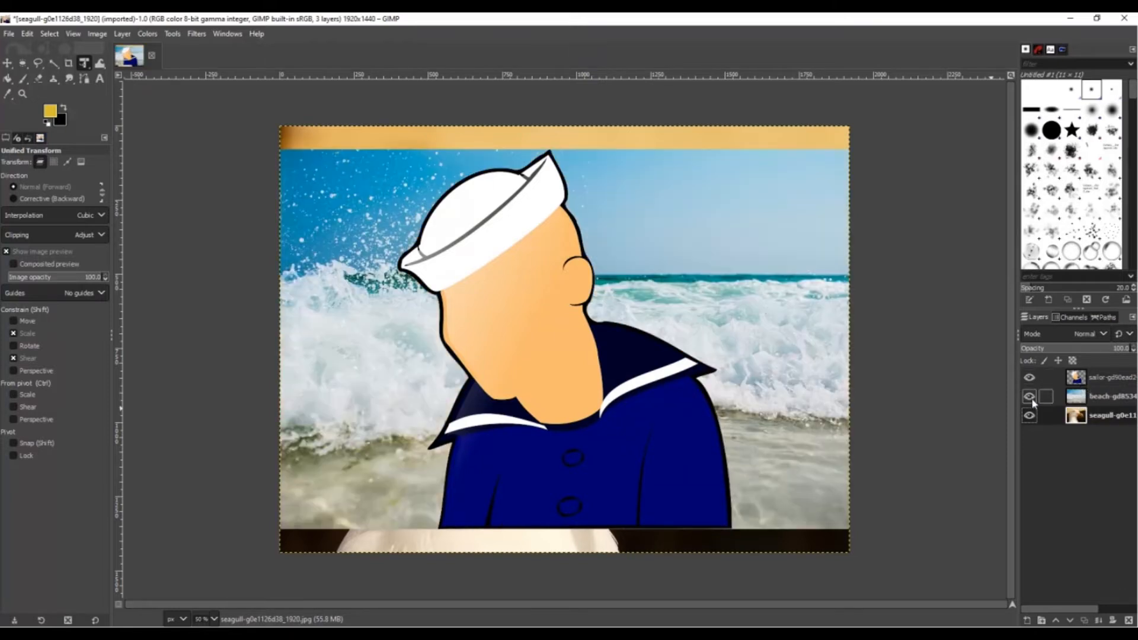
click(1108, 397)
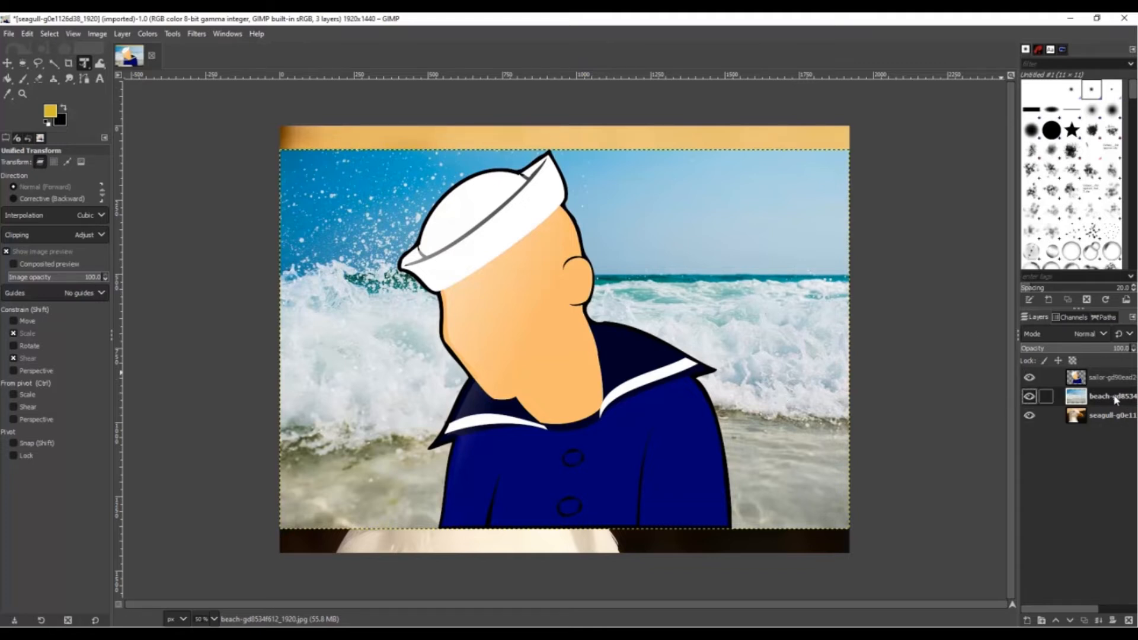
click(1072, 621)
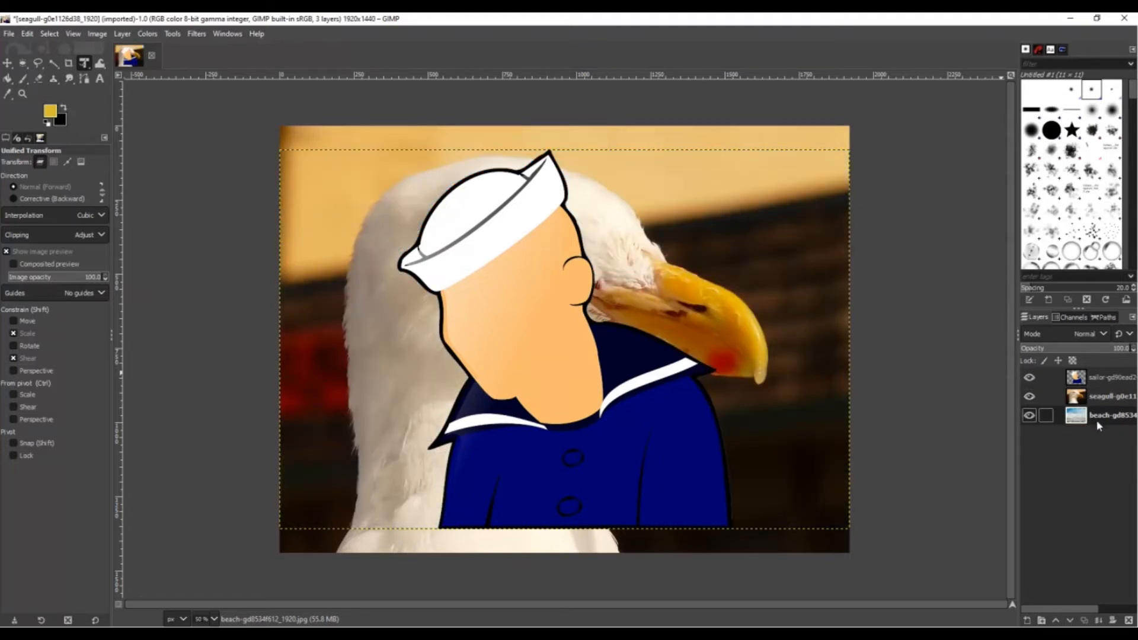
Hide the seagull and sailor layers to view the beach alone, show both again and make the sailor layer active
click(1030, 396)
click(1030, 377)
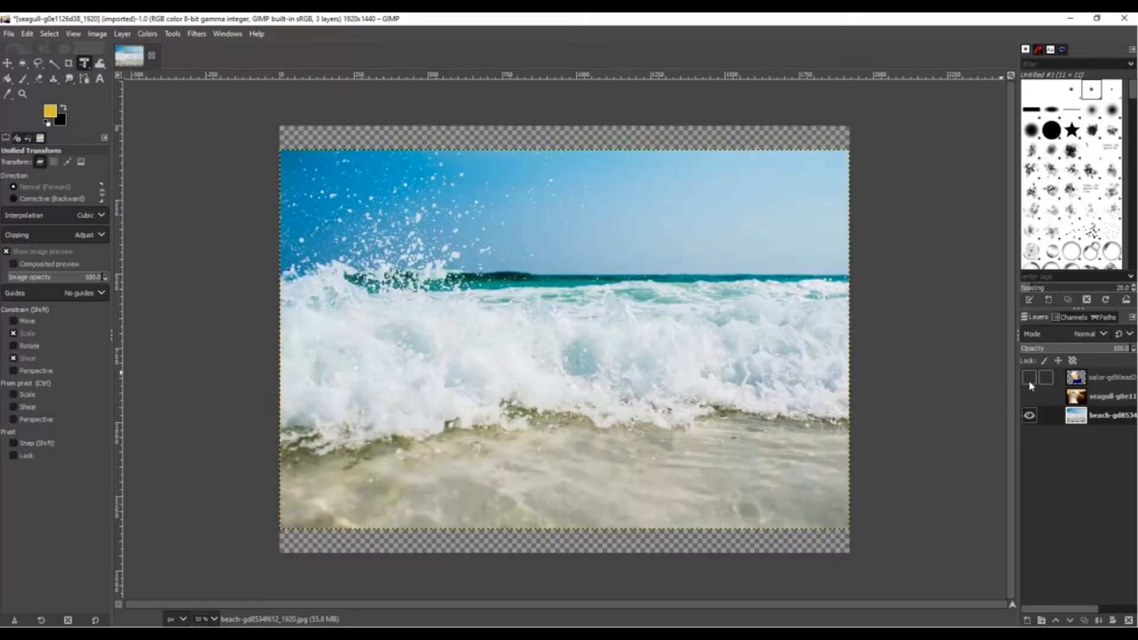
click(1103, 398)
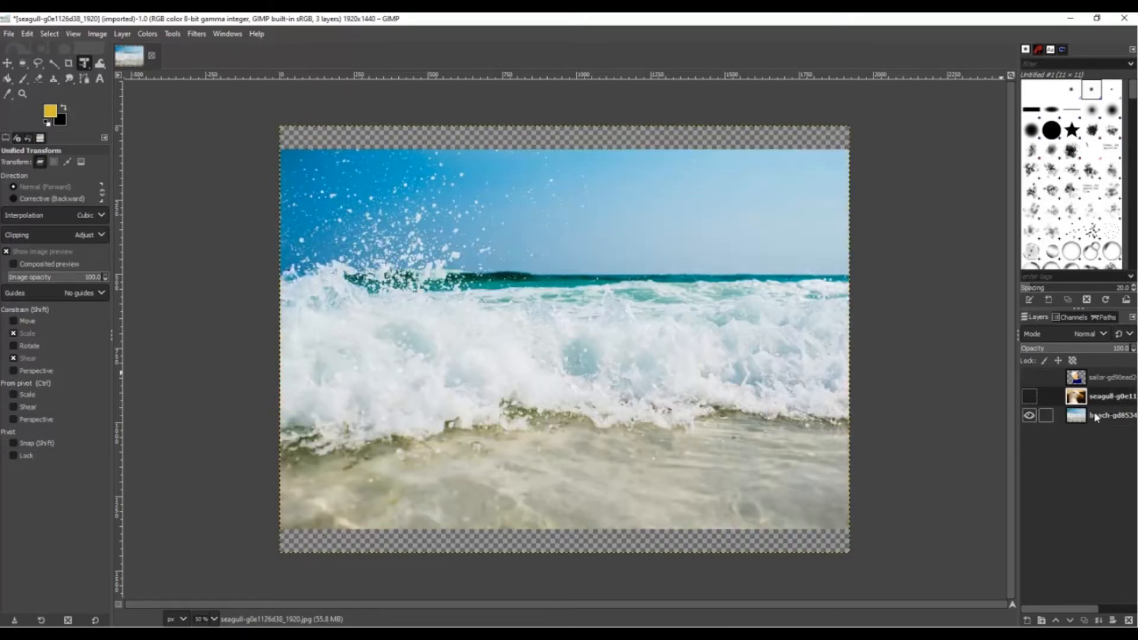
click(1091, 379)
click(1030, 396)
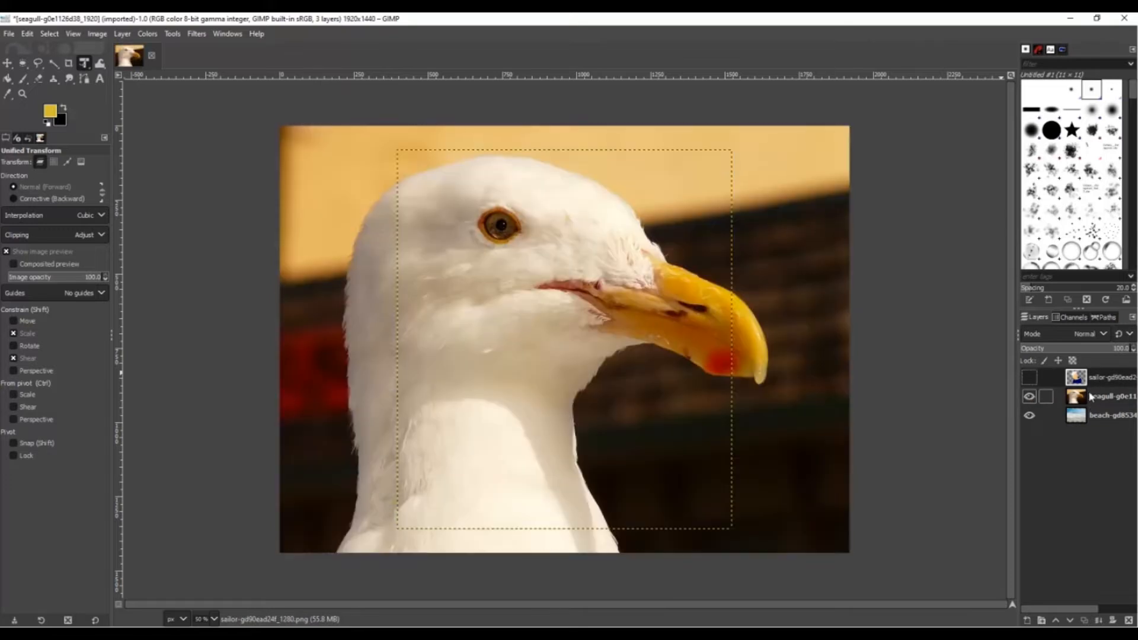
click(1030, 378)
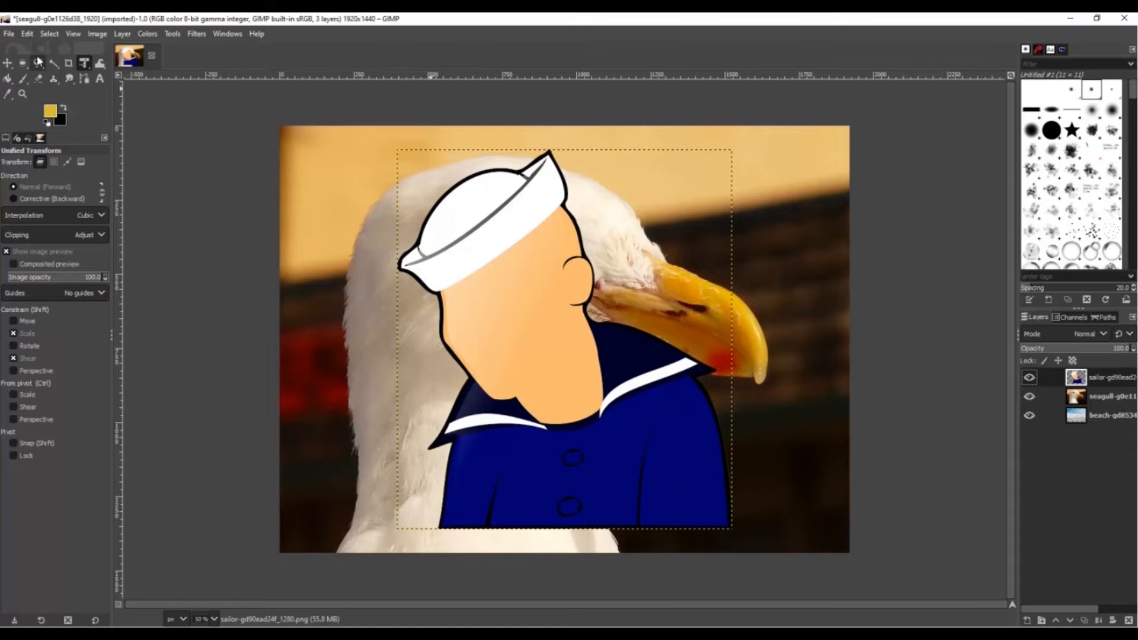
Enlarge the sailor layer proportionally to about 1.27 times with Unified Transform and apply the change
click(478, 252)
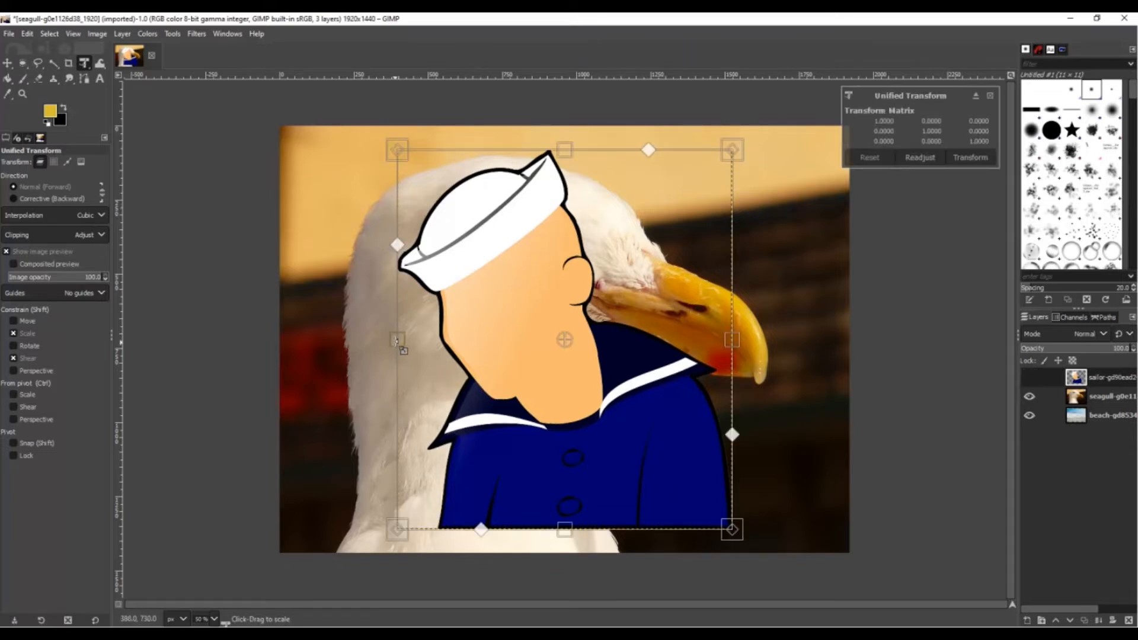
drag(397, 342, 306, 349)
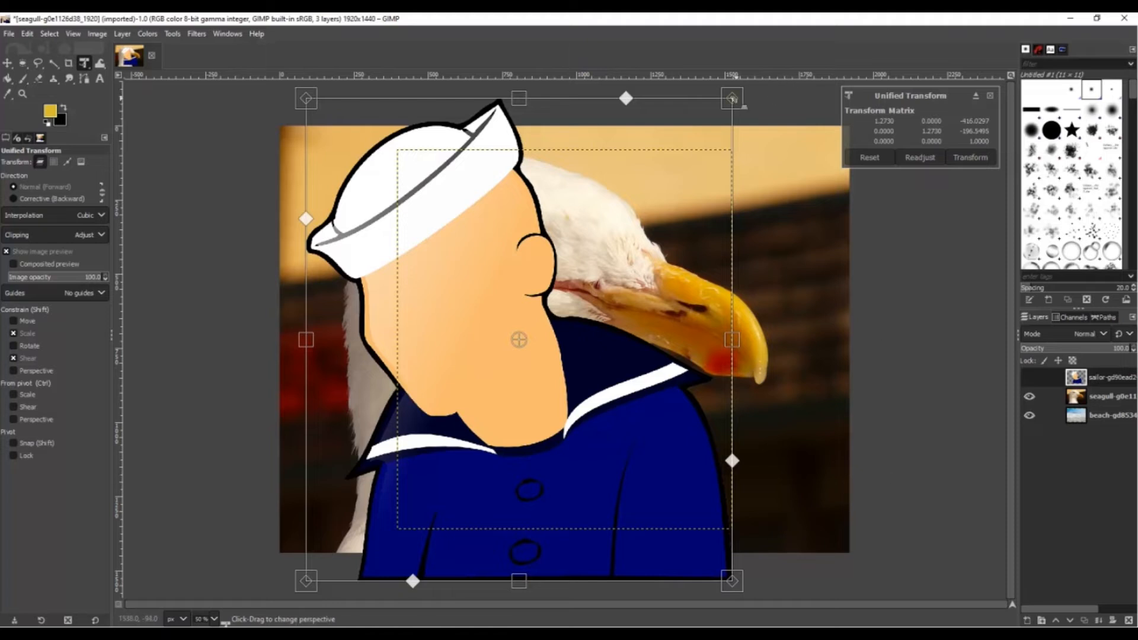
click(889, 335)
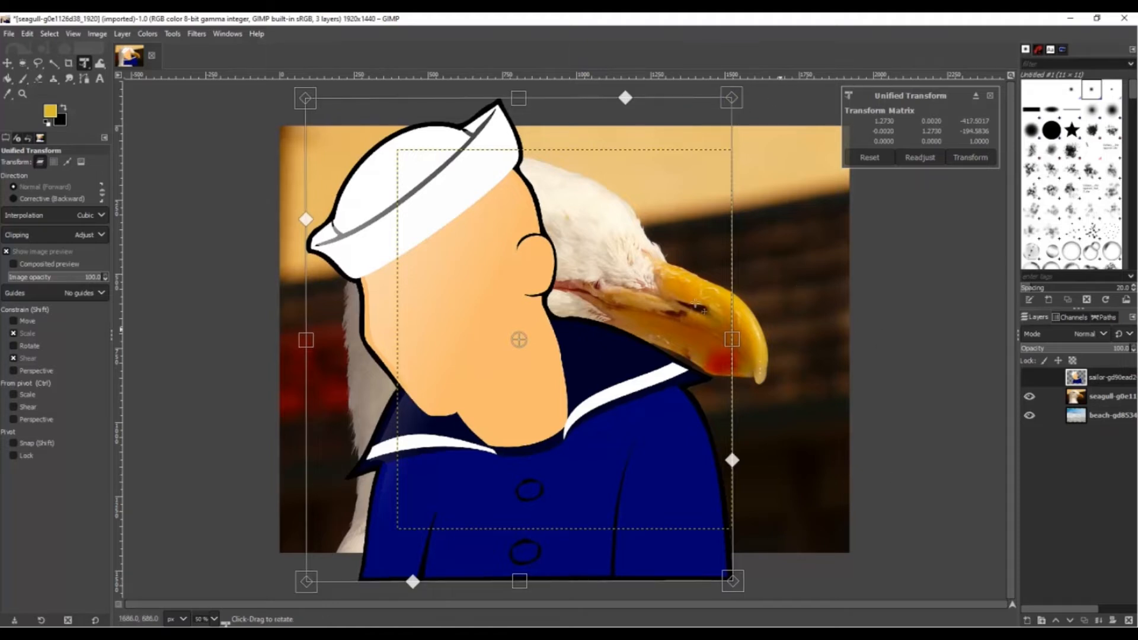
click(22, 63)
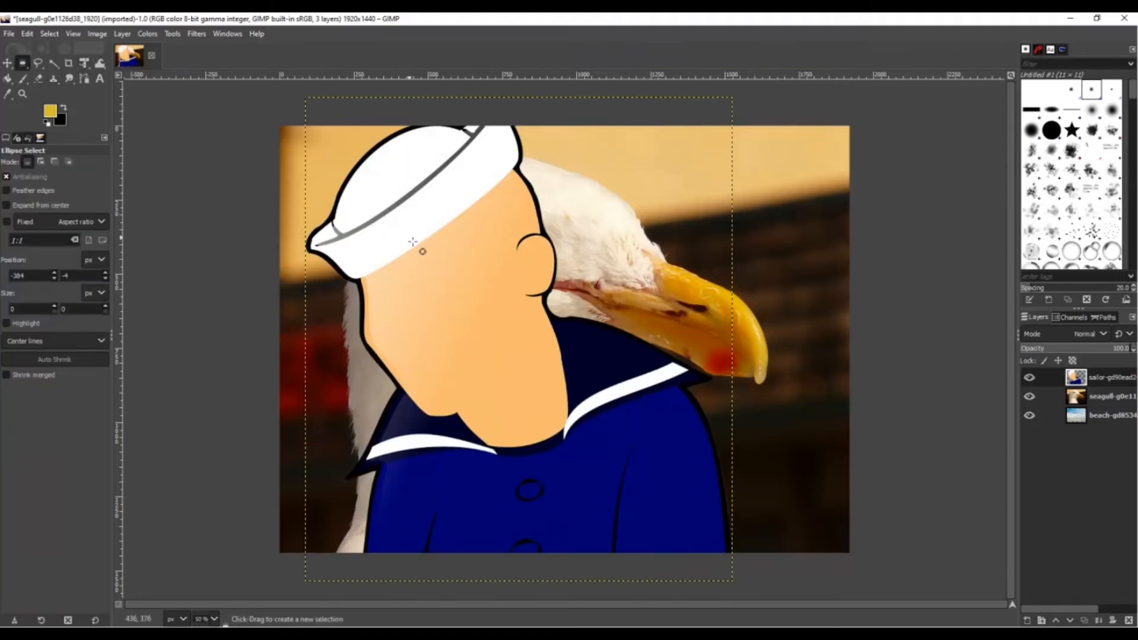
Try a slight perspective distortion at the sailor layer's upper-right corner and reset the transform
click(82, 64)
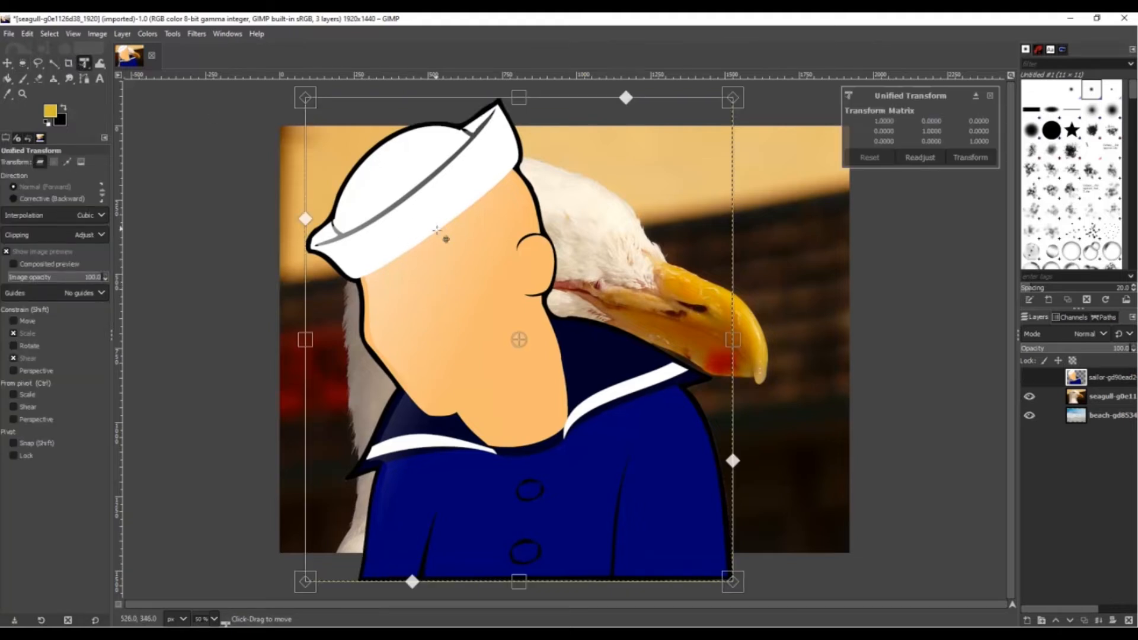
click(435, 228)
mouse_move(734, 99)
mouse_down()
mouse_move(538, 208)
mouse_move(656, 501)
mouse_move(627, 514)
mouse_move(589, 198)
mouse_move(571, 204)
mouse_move(883, 64)
mouse_move(757, 140)
mouse_move(464, 198)
mouse_move(739, 122)
mouse_move(617, 275)
mouse_move(818, 282)
mouse_move(818, 549)
mouse_move(729, 579)
mouse_move(779, 275)
mouse_move(836, 146)
mouse_move(771, 296)
mouse_move(590, 116)
mouse_move(610, 245)
mouse_move(741, 116)
mouse_move(534, 243)
mouse_move(794, 151)
mouse_move(758, 127)
mouse_move(755, 224)
mouse_move(730, 221)
mouse_move(706, 249)
mouse_move(697, 144)
mouse_move(731, 96)
mouse_up()
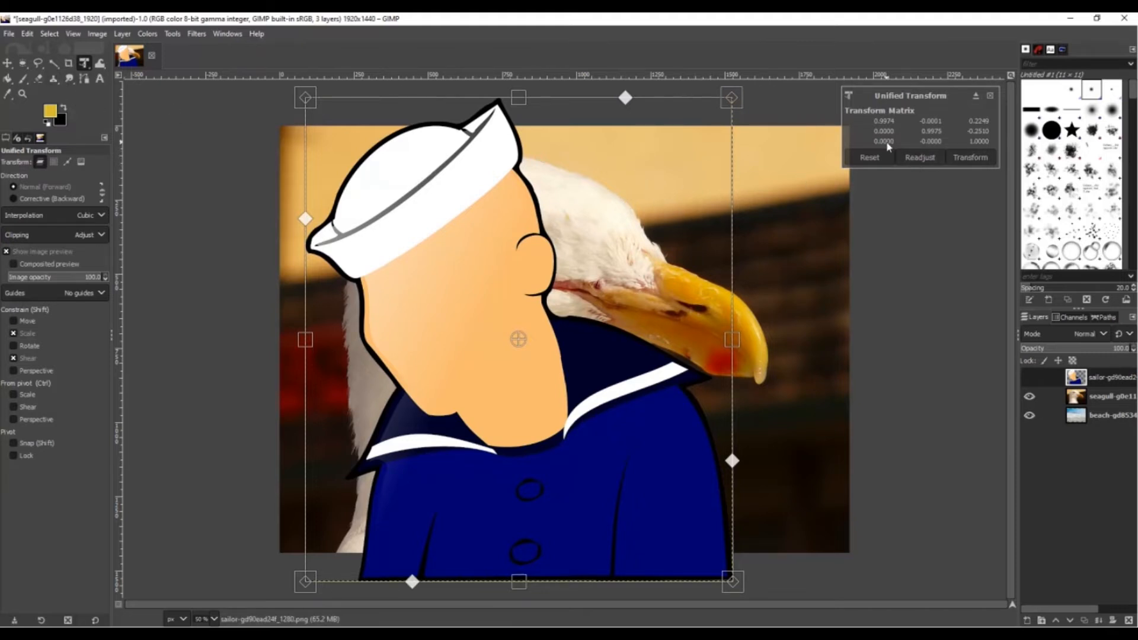
click(869, 158)
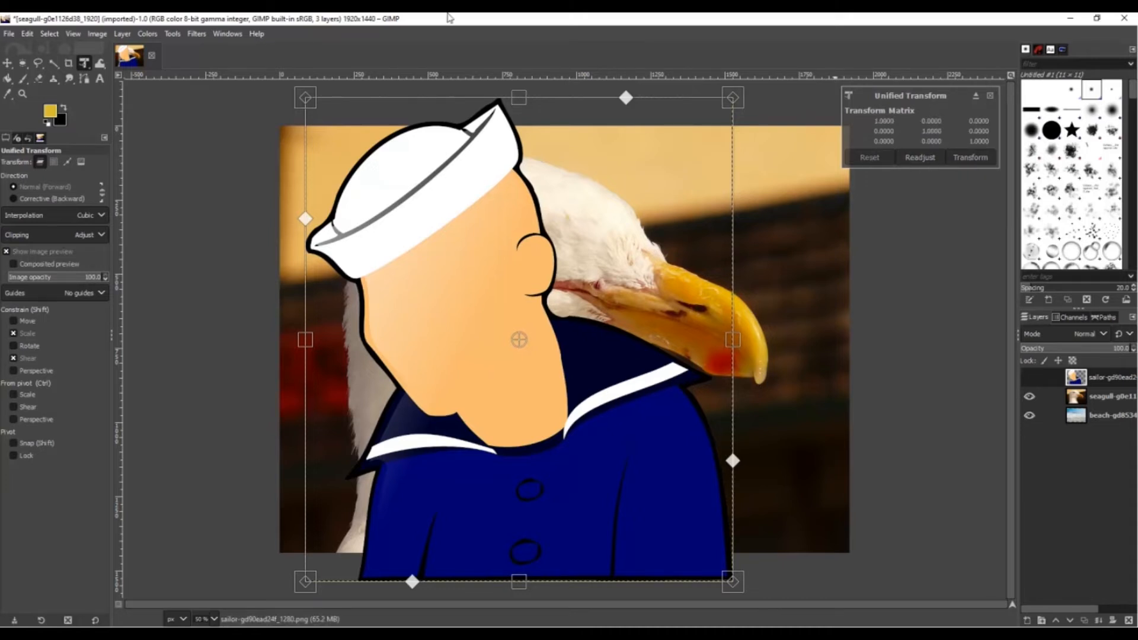
click(7, 63)
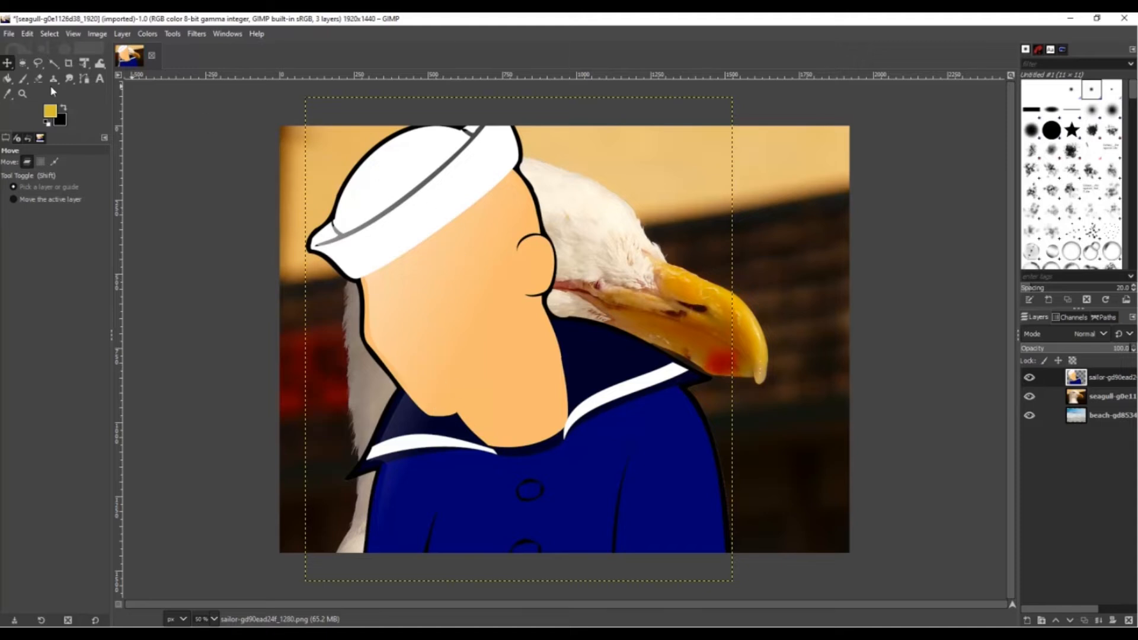
Delete the sailor's body below the hat with a wide rectangular selection and remove the selection
click(25, 69)
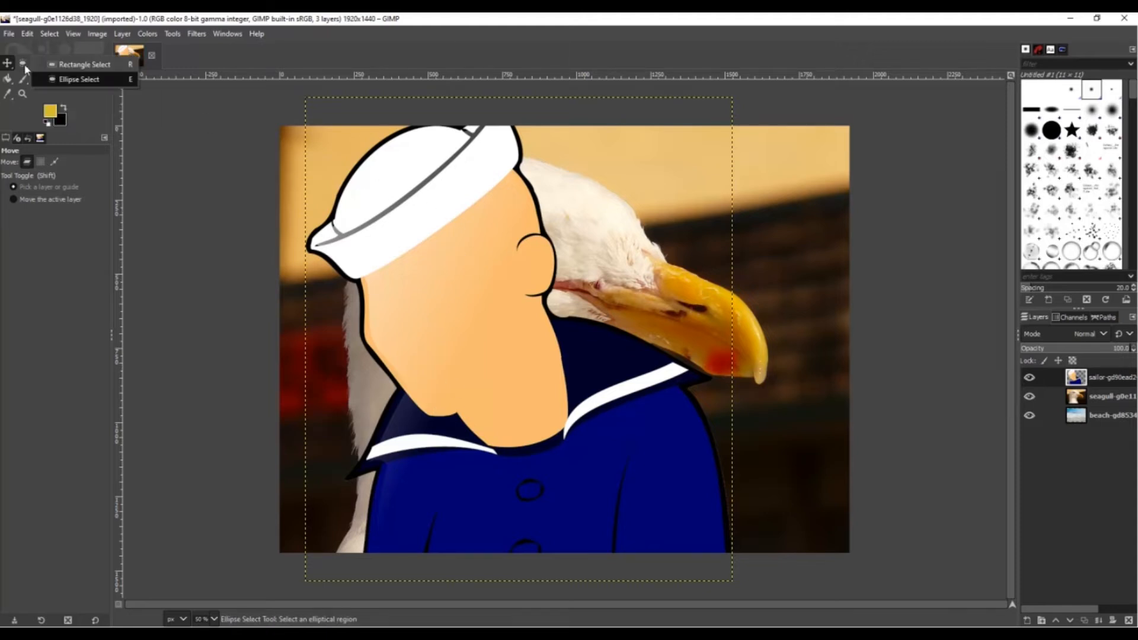
click(92, 65)
drag(303, 304, 956, 594)
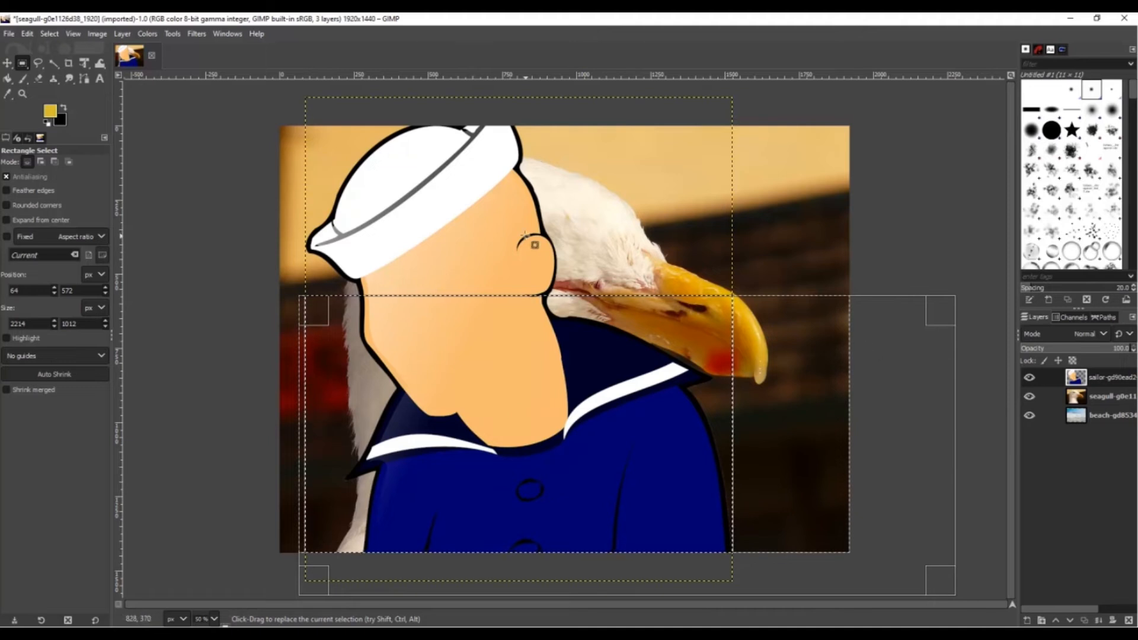
drag(590, 305, 592, 293)
key(Delete)
click(837, 214)
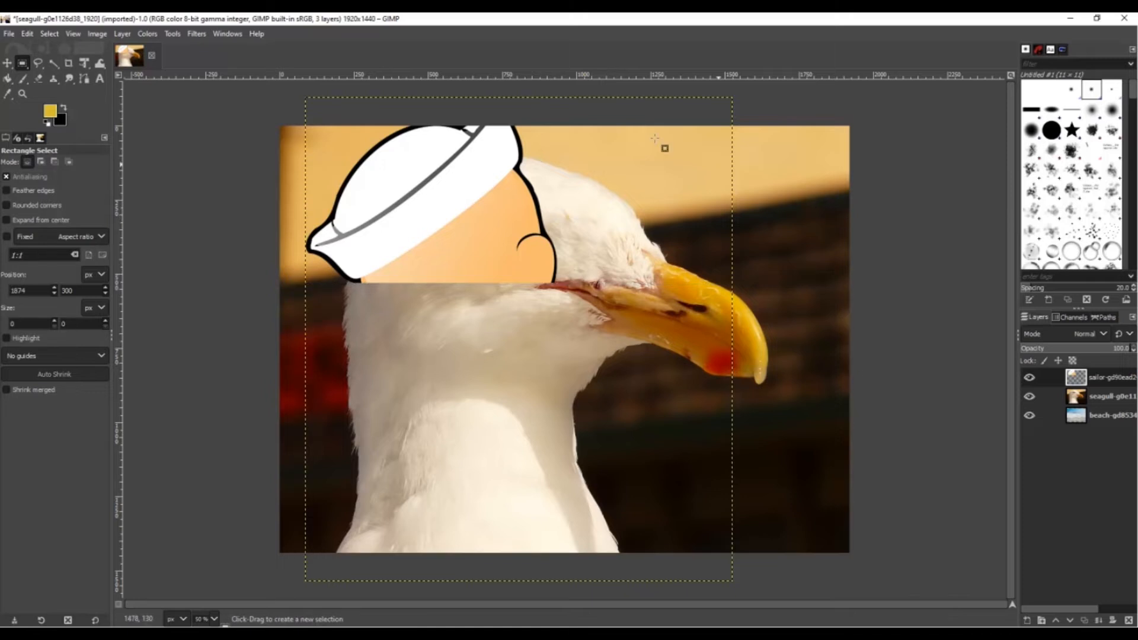
Delete two more rectangular areas of the sailor's face around the seagull's eye and clear the selection
drag(591, 196, 490, 438)
key(Delete)
drag(524, 236, 469, 272)
key(Delete)
click(858, 300)
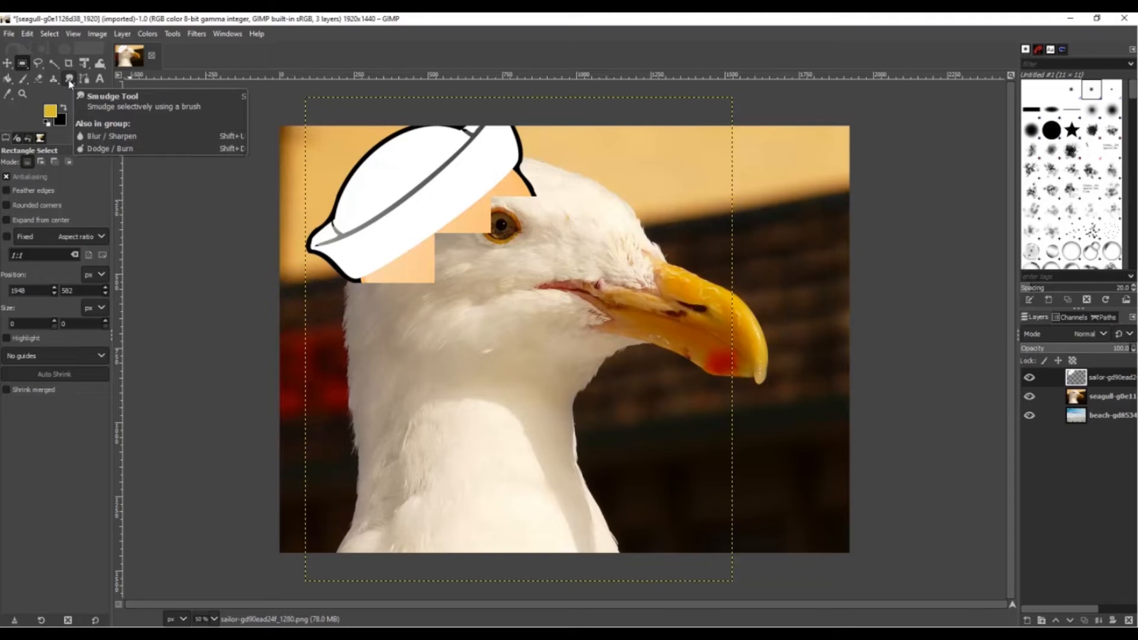
Erase the leftover skin beneath the lower end of the hat's brim with a 260 px hard-edged Eraser
click(37, 78)
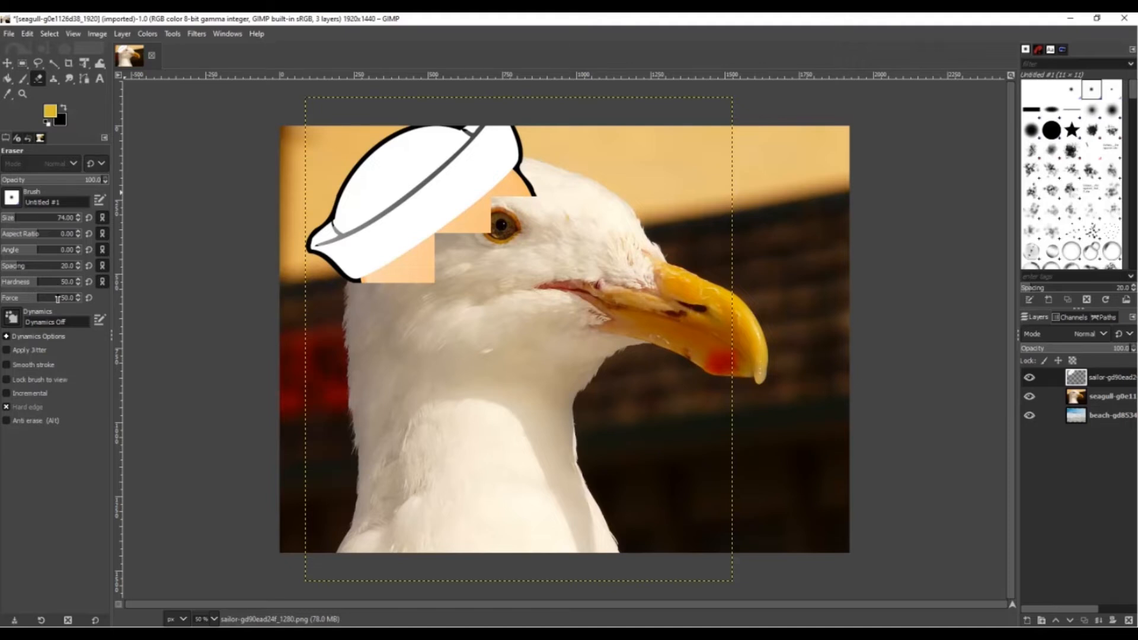
click(23, 64)
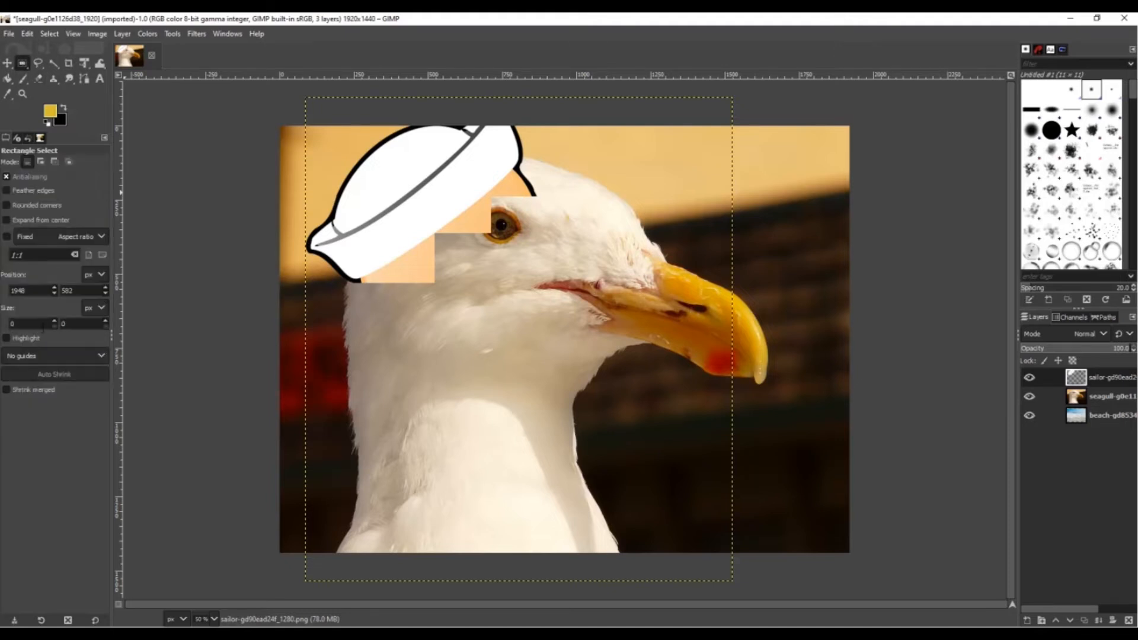
click(38, 78)
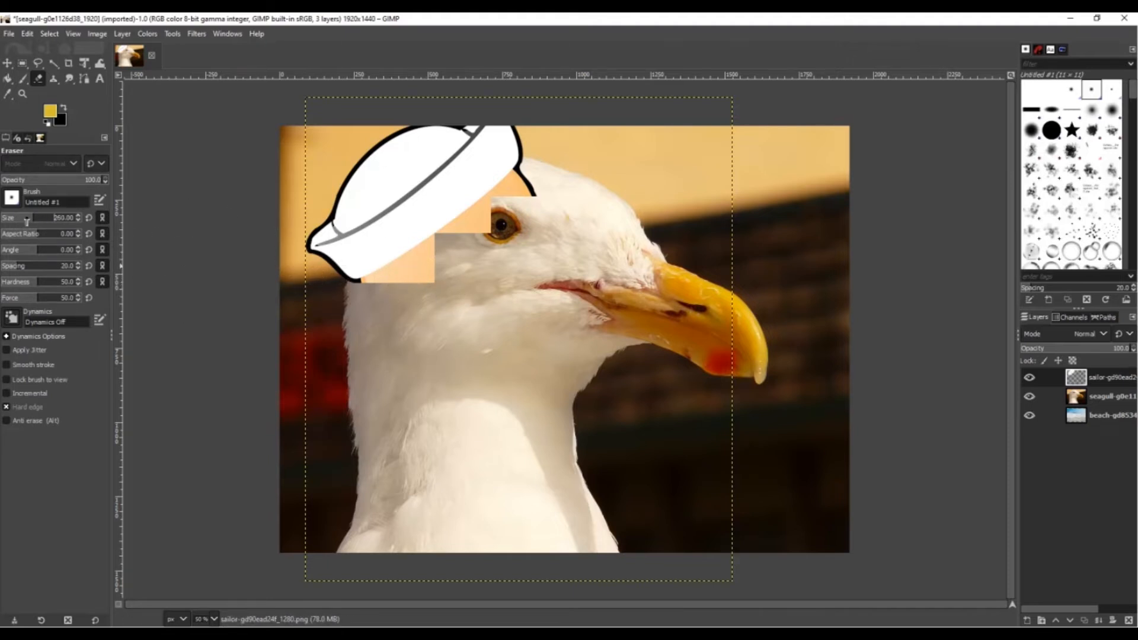
click(436, 279)
drag(427, 287, 379, 310)
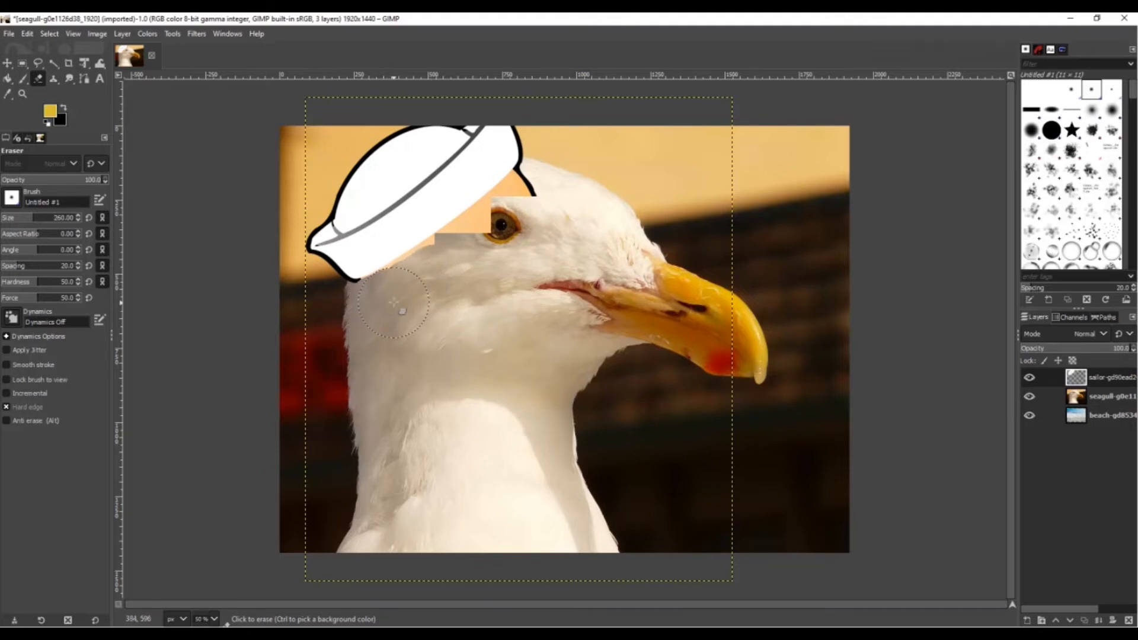
drag(407, 294, 465, 246)
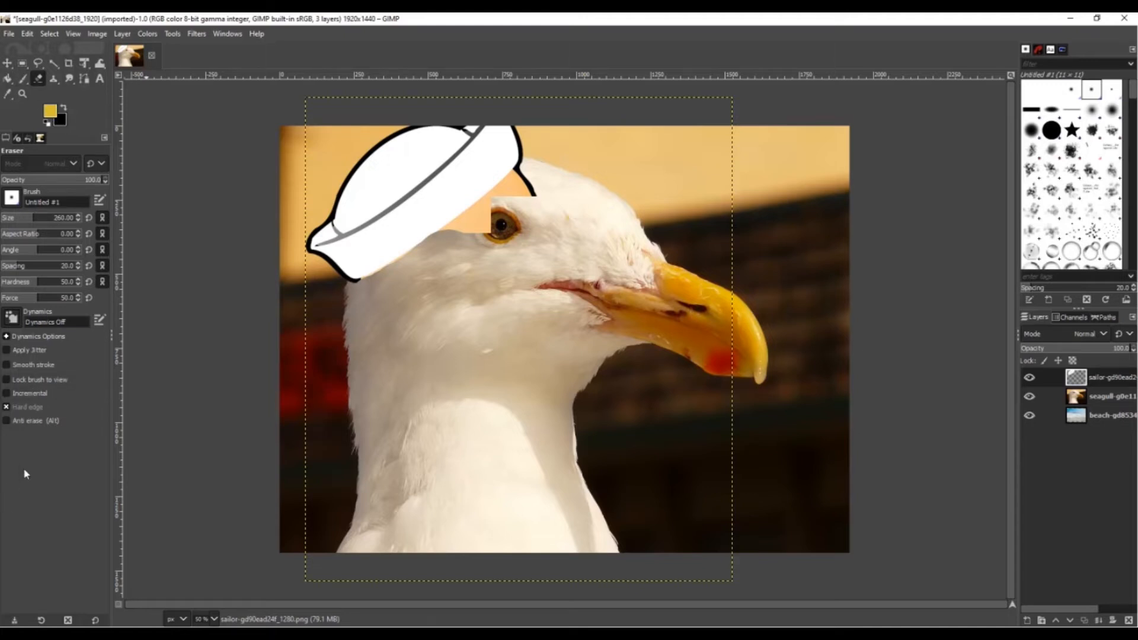
Erase the remaining skin around the seagull's eye with Hard edge disabled, and re-enable Hard edge
click(16, 411)
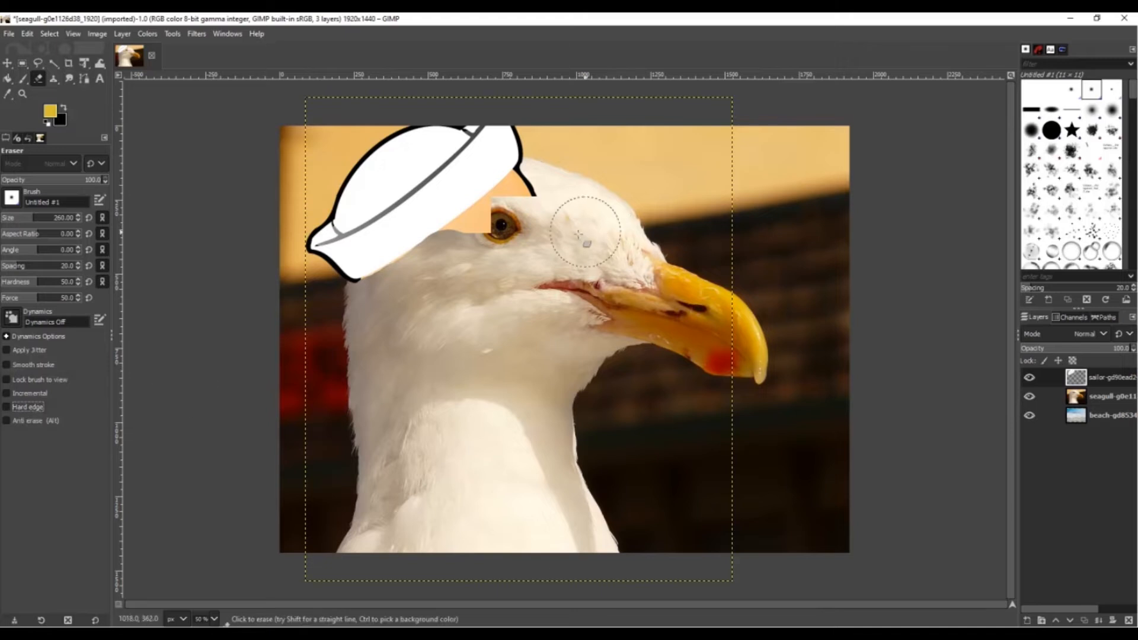
mouse_move(490, 243)
mouse_down()
mouse_move(475, 218)
mouse_move(513, 210)
mouse_move(481, 204)
mouse_move(513, 214)
mouse_move(522, 184)
mouse_move(537, 193)
mouse_move(549, 183)
mouse_move(483, 208)
mouse_move(491, 216)
mouse_move(484, 202)
mouse_move(468, 213)
mouse_move(474, 263)
mouse_move(446, 270)
mouse_up()
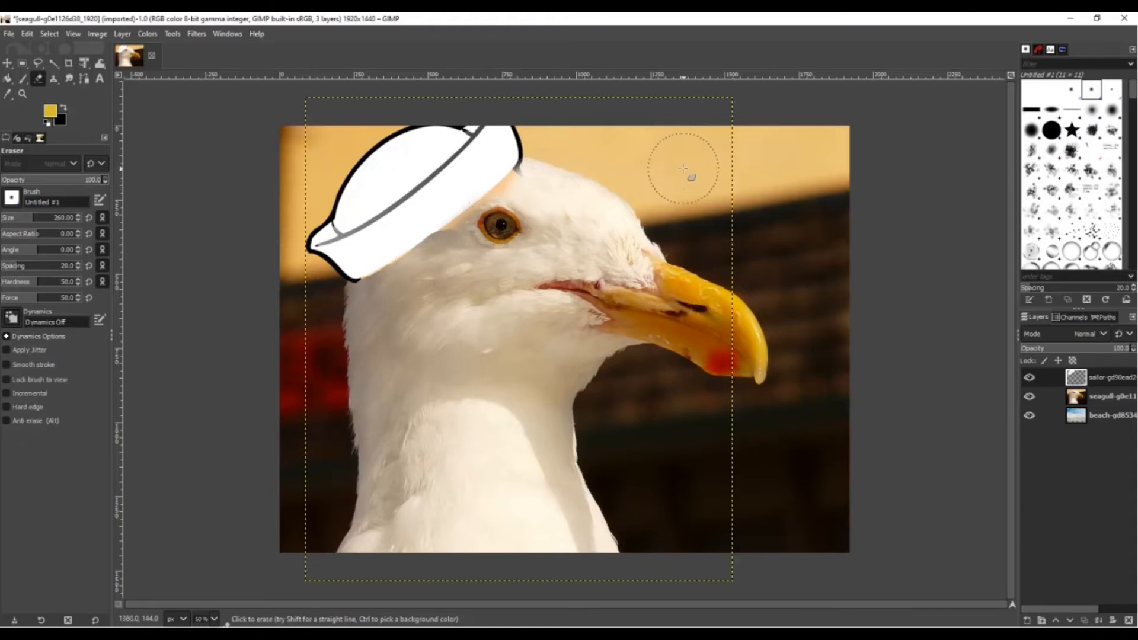
click(36, 408)
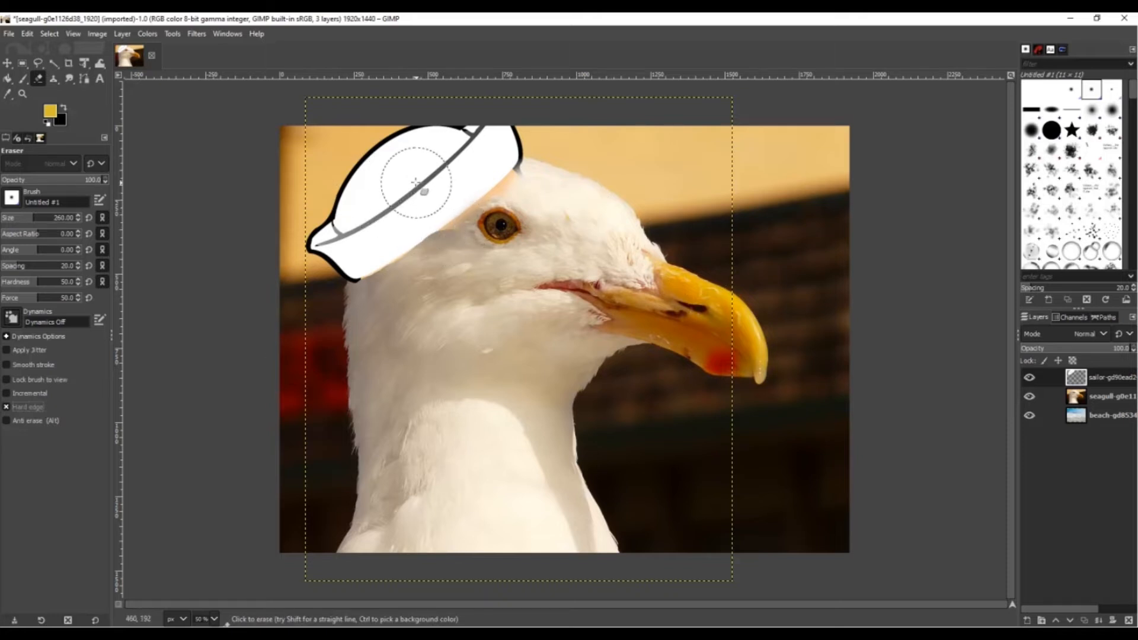
Erase a test spot from the hat's brim beside the seagull's eye and undo the stroke
click(467, 227)
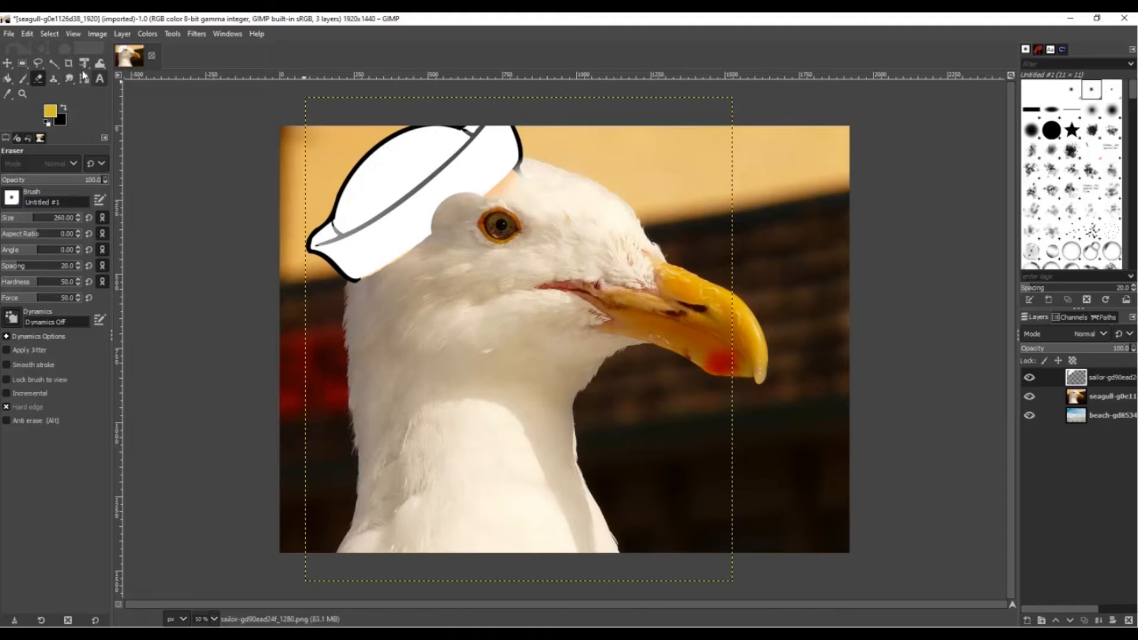
click(27, 34)
click(43, 55)
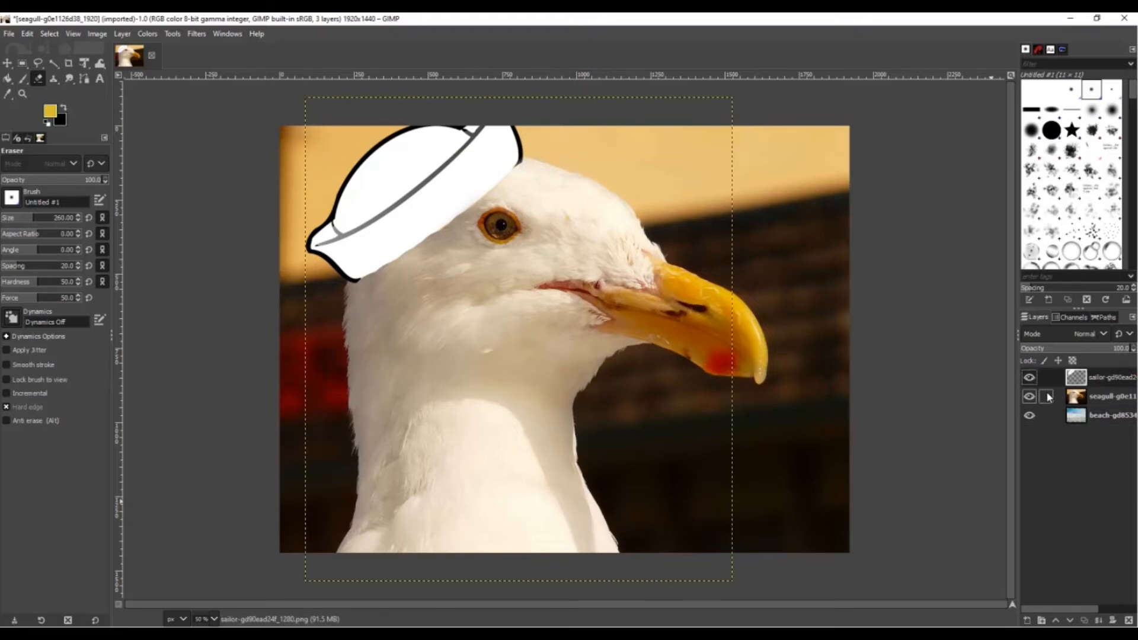
Hide the hat and seagull layers and enlarge the beach layer proportionally by about 1.12 with Unified Transform to fill the canvas height
click(1030, 378)
click(1030, 397)
click(1079, 421)
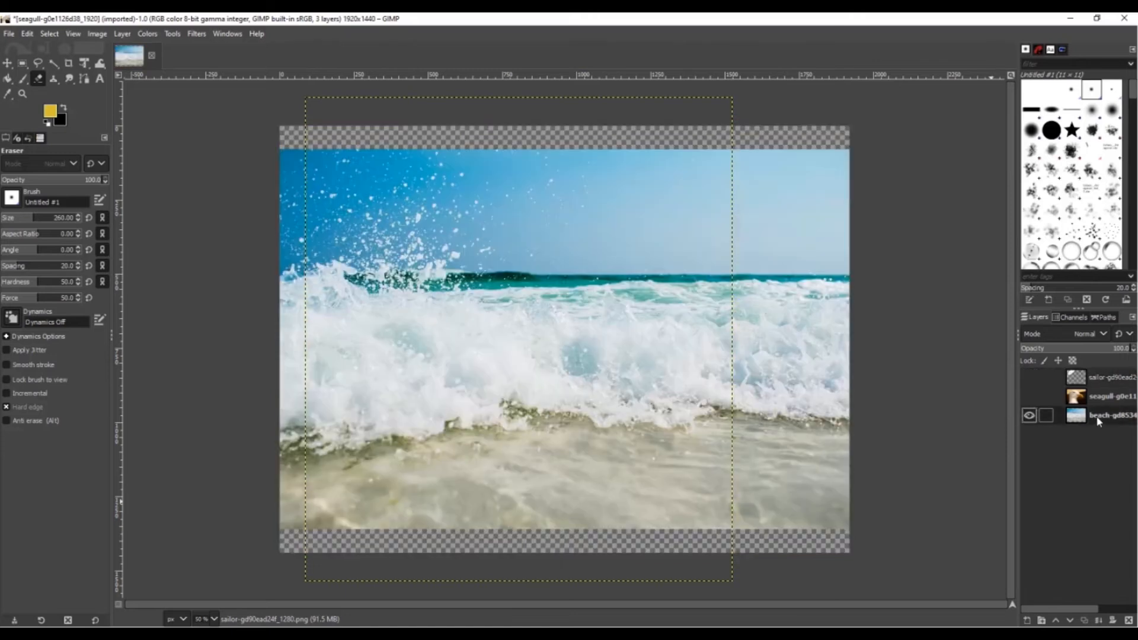
click(84, 63)
click(485, 404)
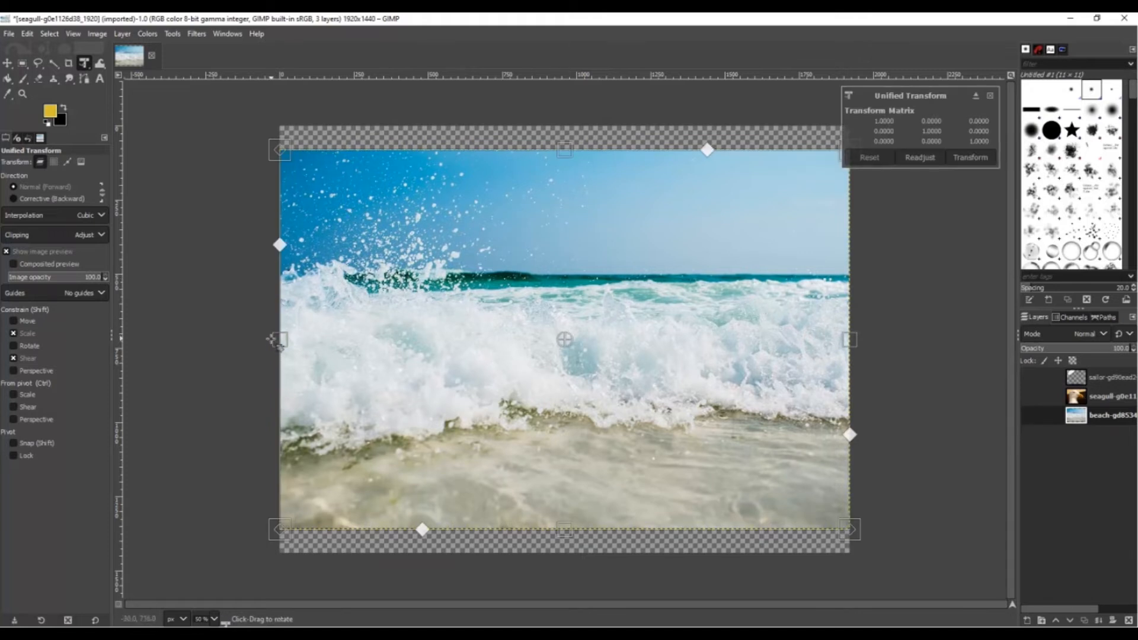
drag(278, 340, 209, 340)
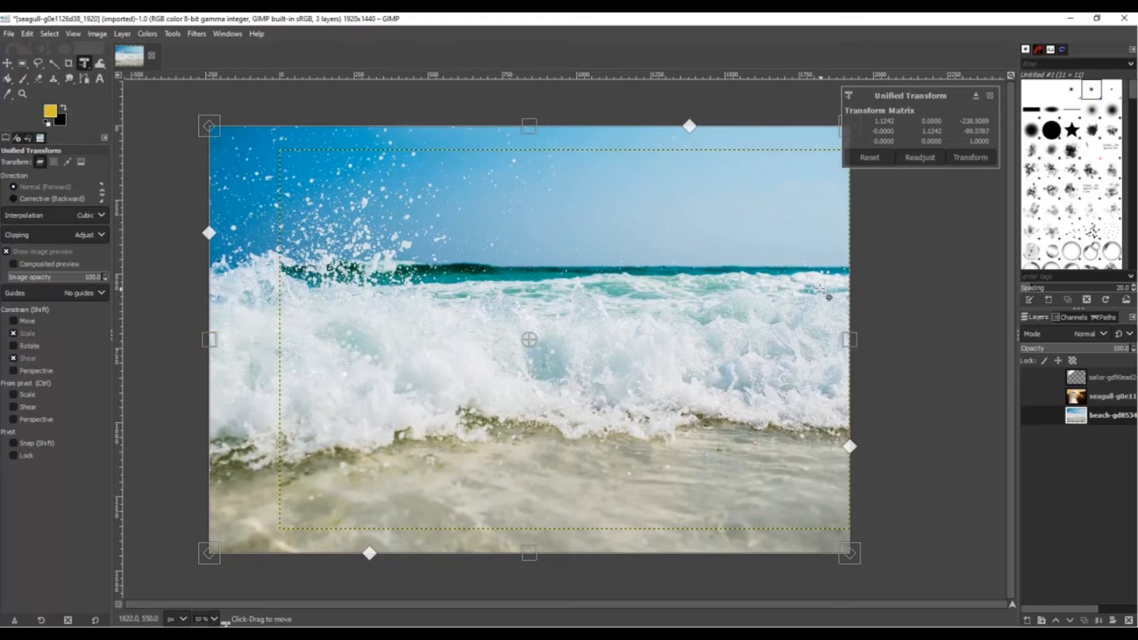
key(r)
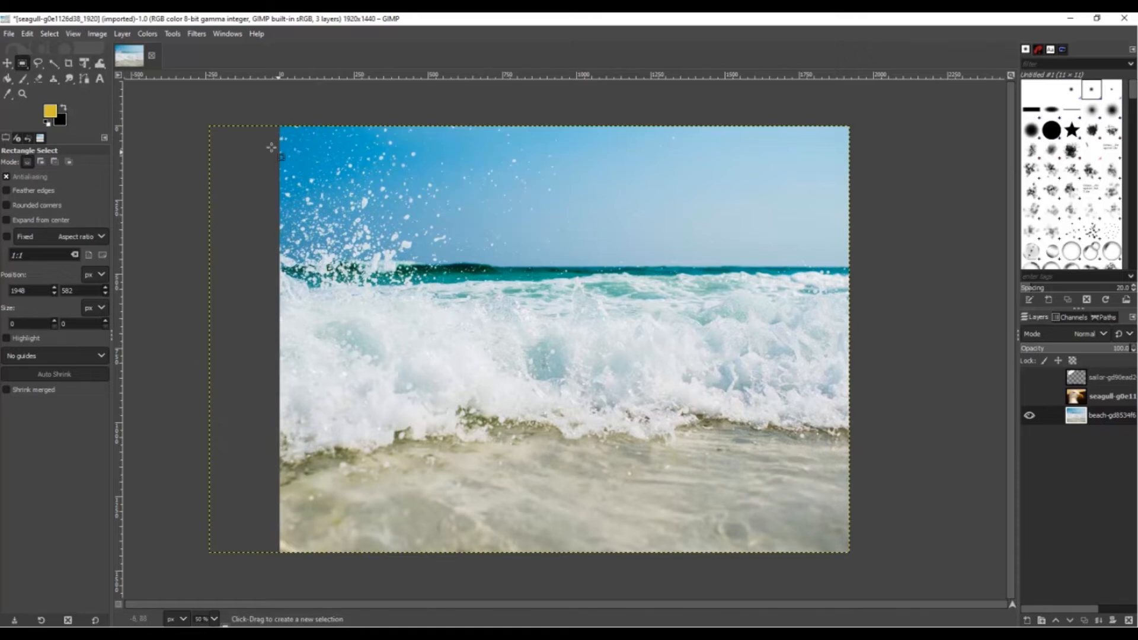
Cut a 1924 × 1442 px rectangular area covering the canvas out of the beach layer and delete the leftover layer
drag(278, 126, 849, 552)
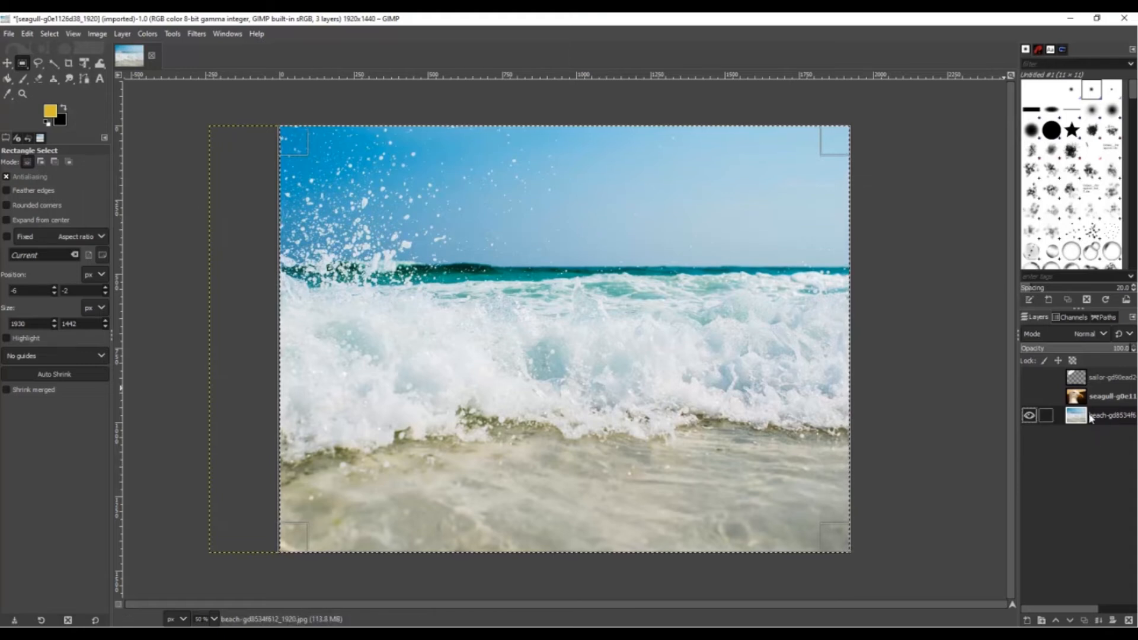
drag(290, 315, 283, 306)
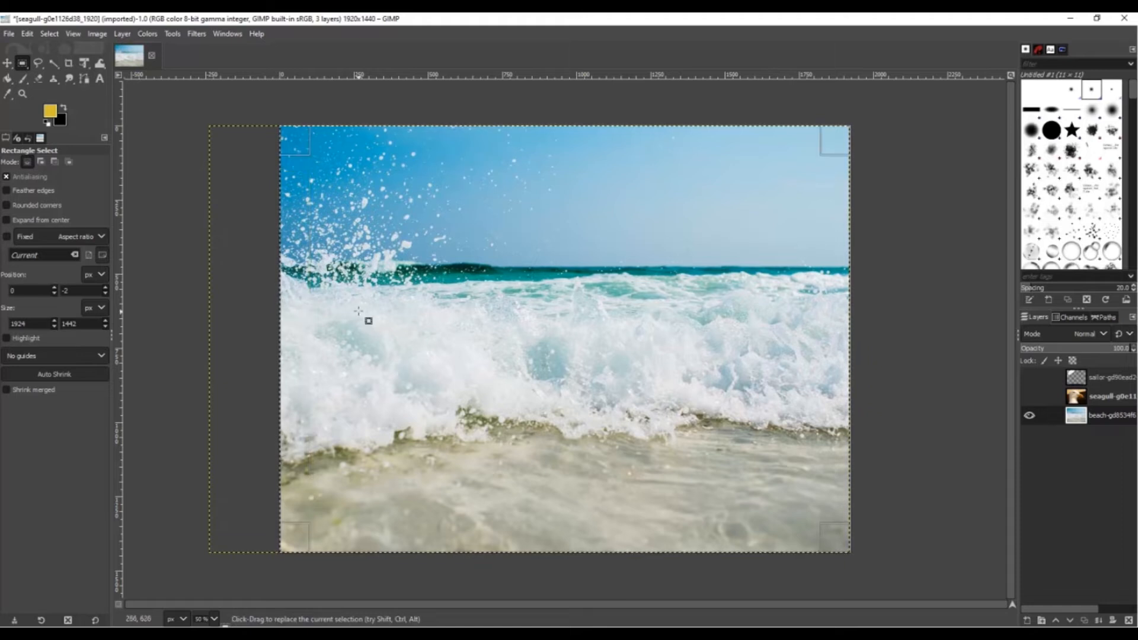
key(ctrl)
key(ctrl+x)
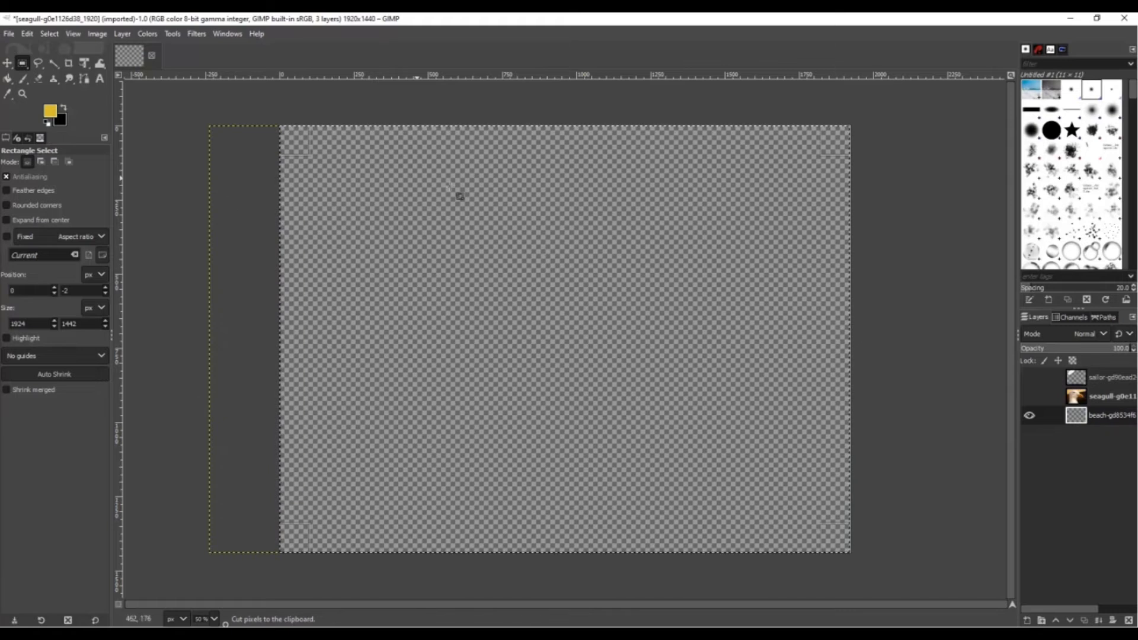
drag(1110, 419, 1110, 422)
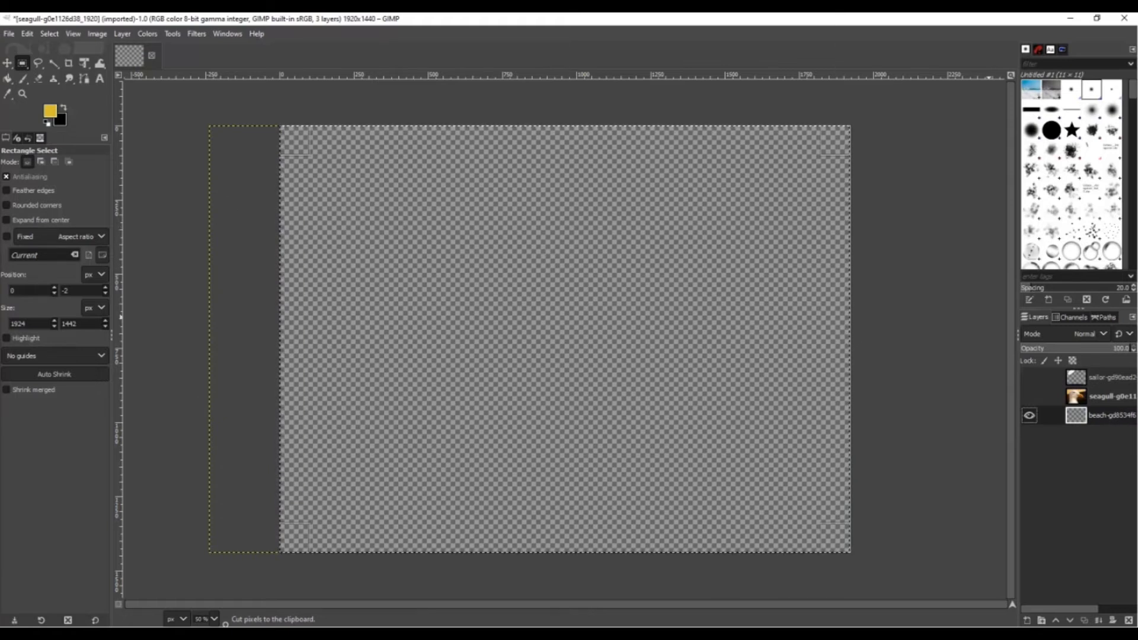
click(1127, 620)
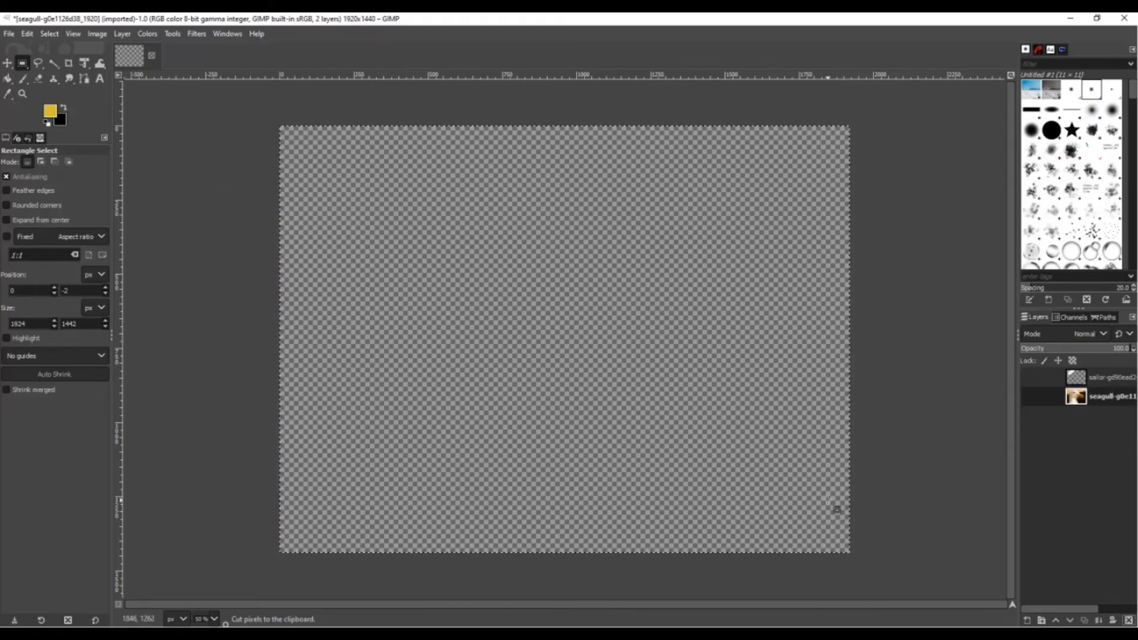
Paste the cut beach area as a new layer and lower it beneath the seagull layer
key(ctrl+v)
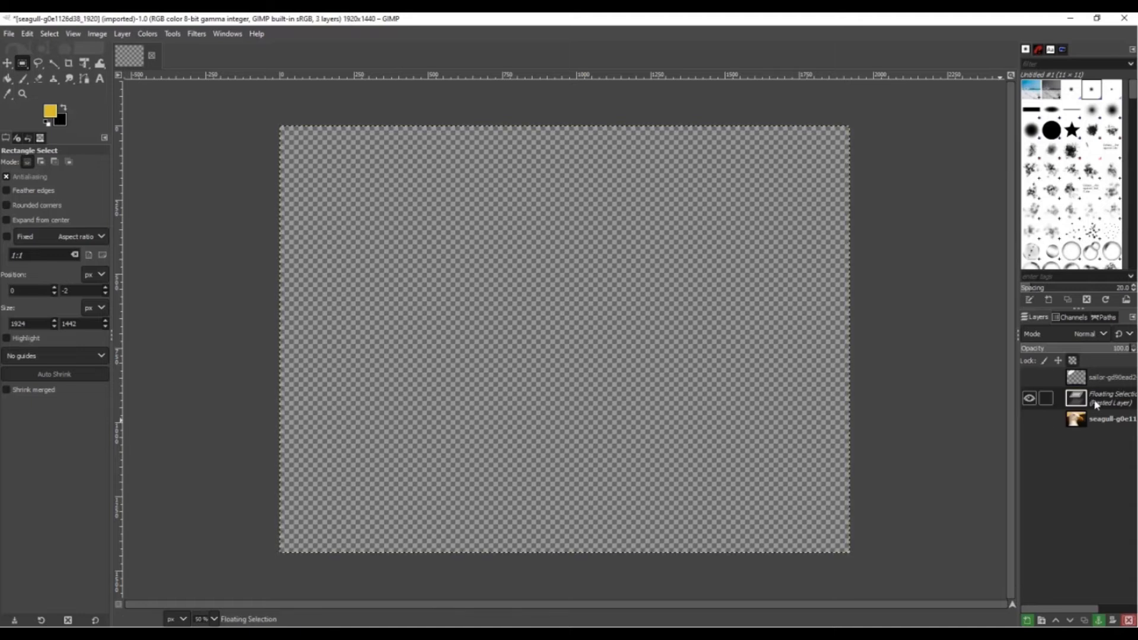
click(1027, 621)
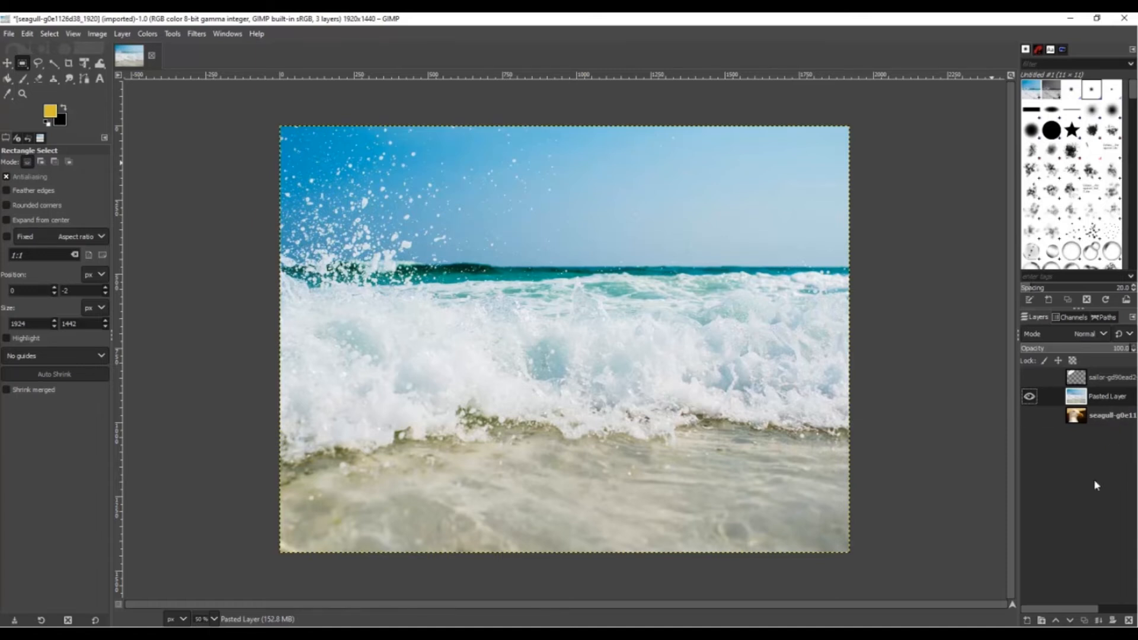
click(1070, 620)
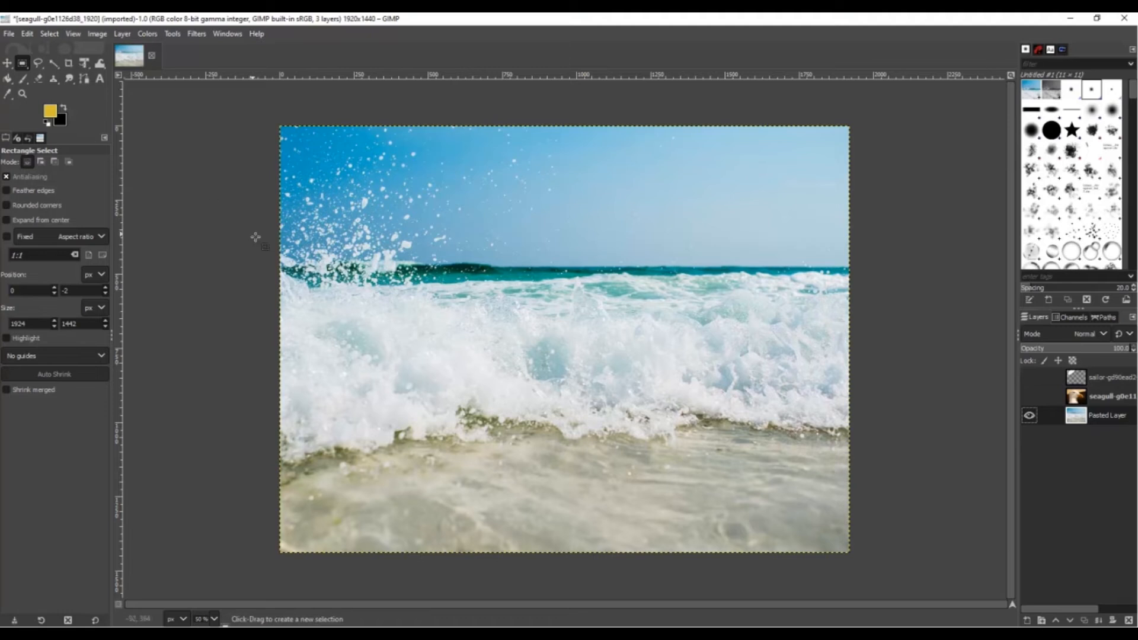
Try to reorder the layers in the stack while toggling the position lock on the seagull and pasted beach layers
click(11, 66)
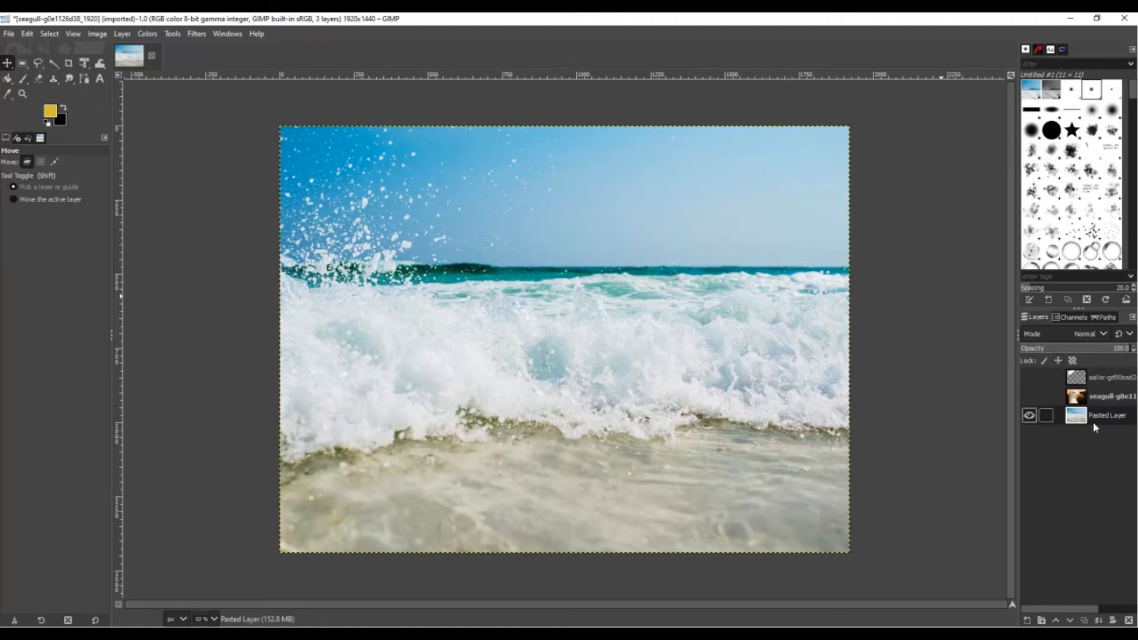
click(1099, 396)
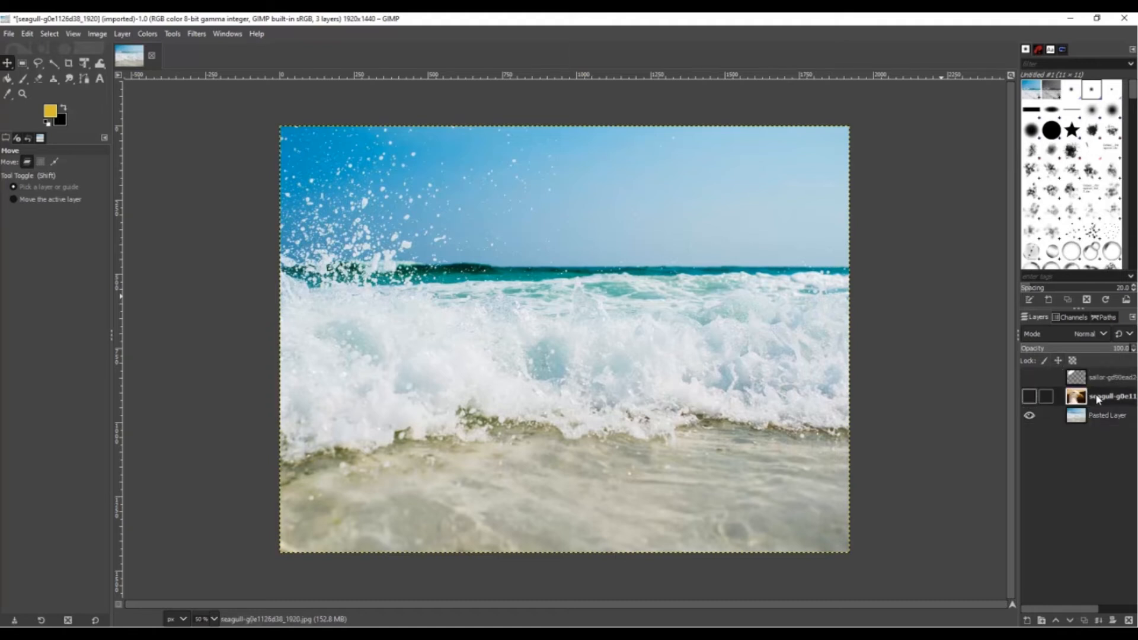
click(1058, 361)
drag(1061, 395, 1113, 371)
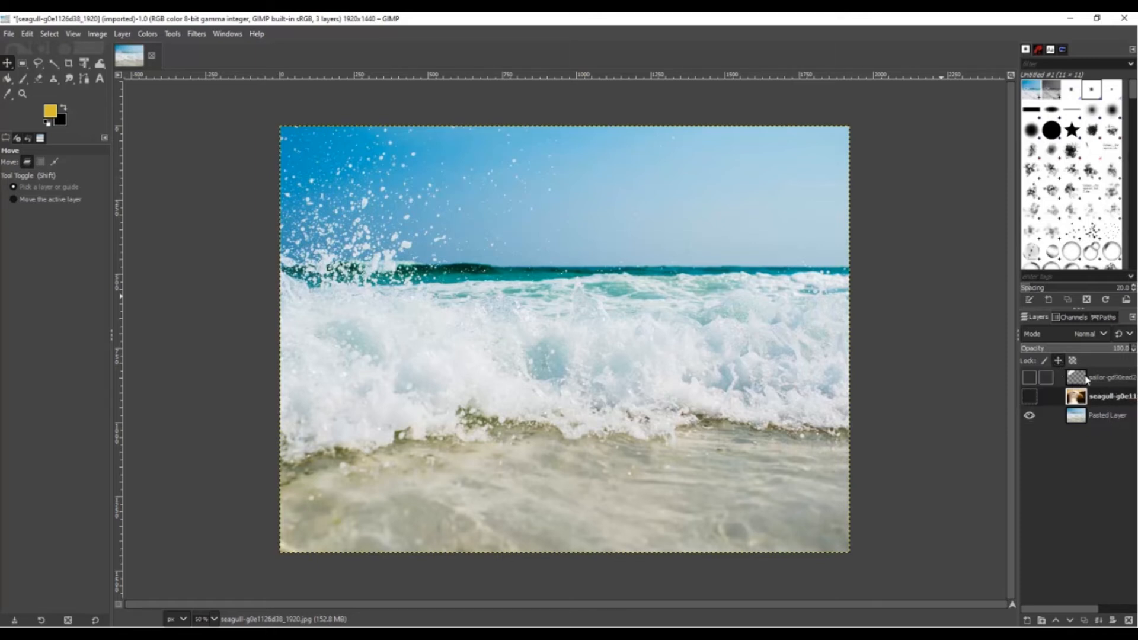
click(1086, 381)
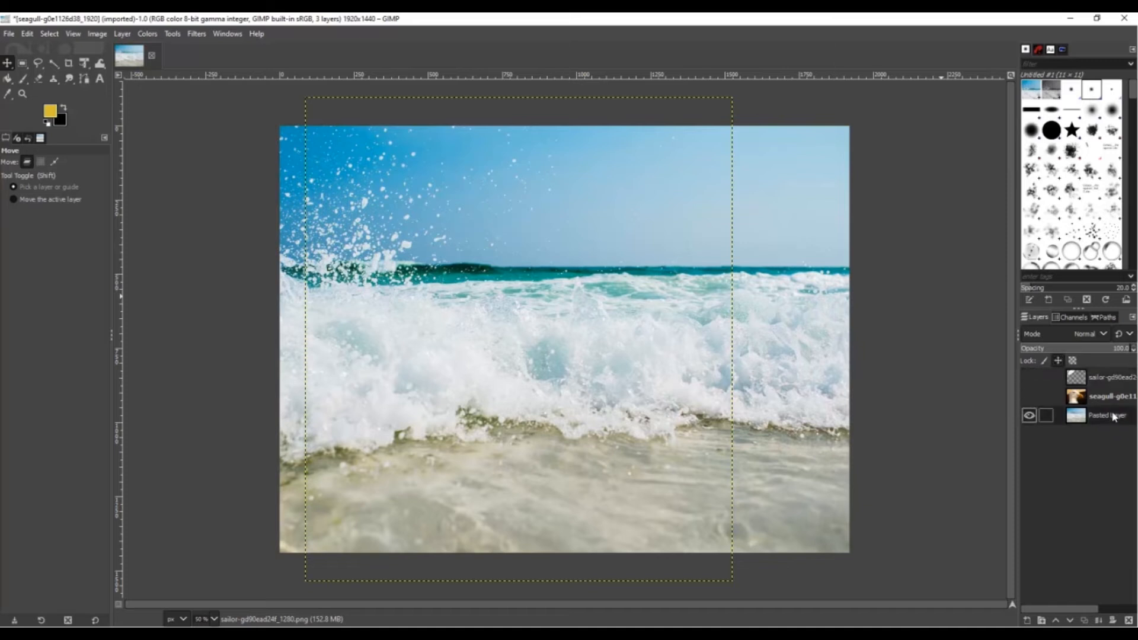
click(1112, 413)
click(1059, 361)
drag(1113, 396, 1121, 425)
click(1106, 415)
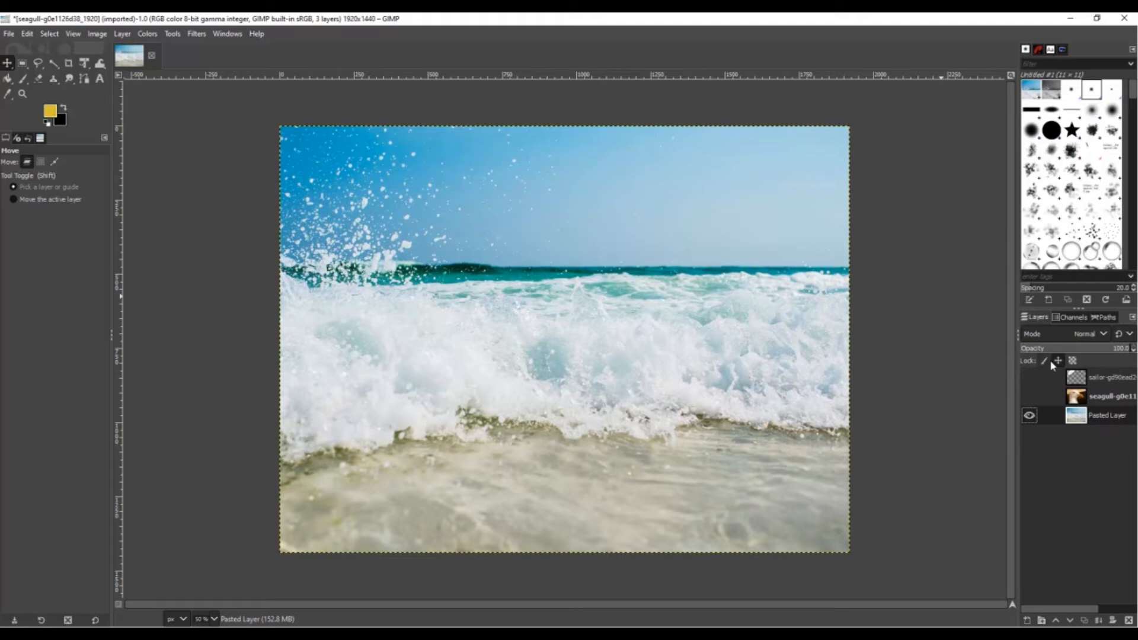
click(1101, 384)
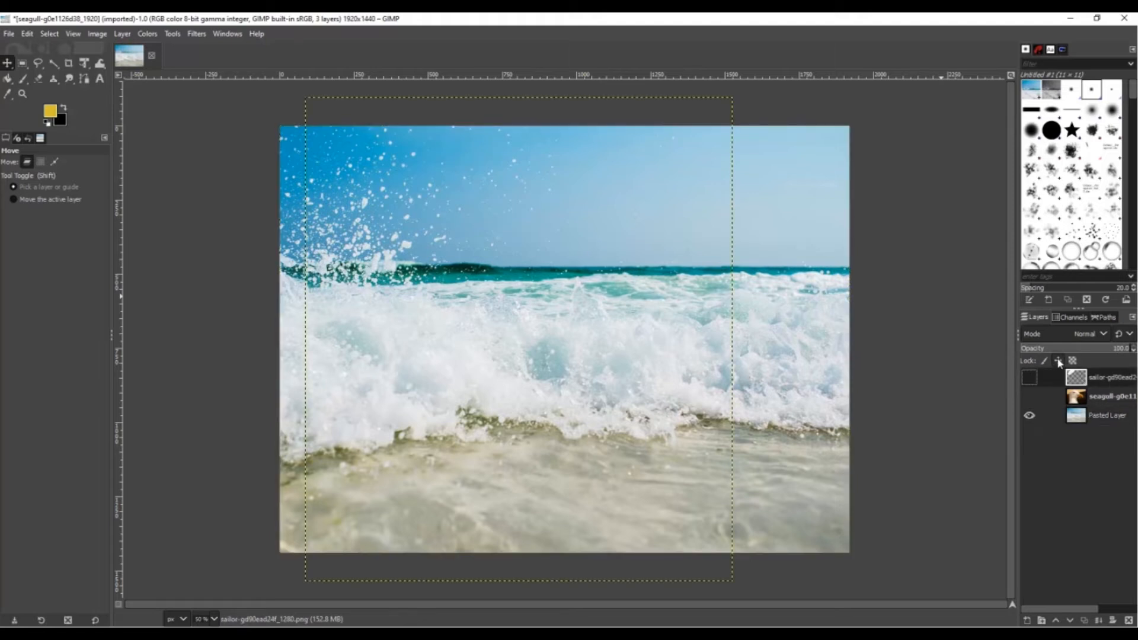
click(1108, 396)
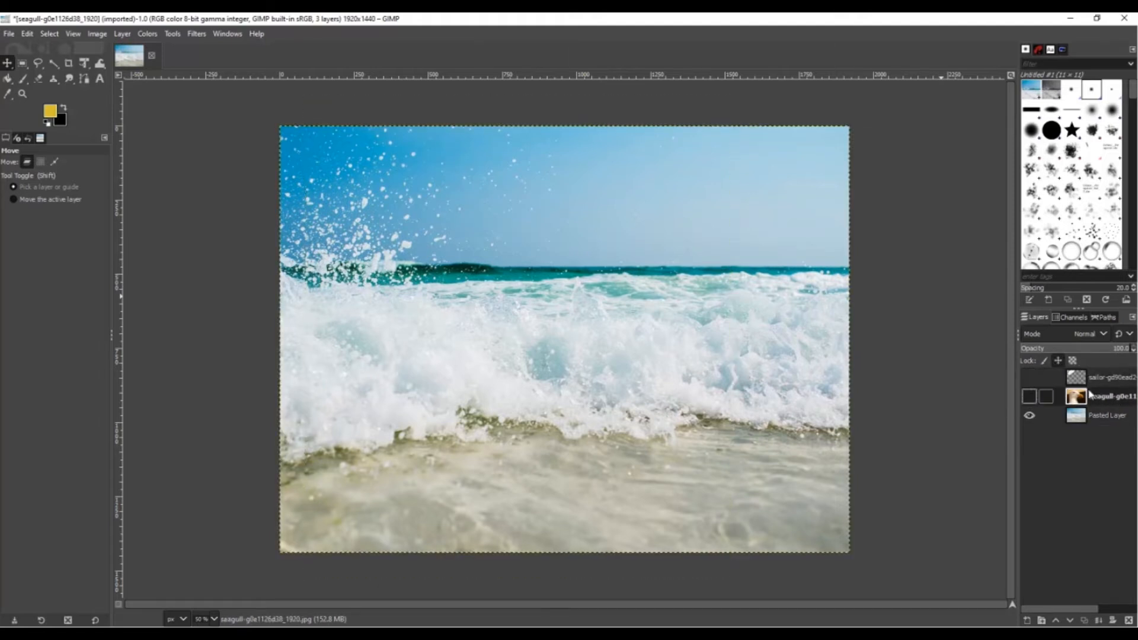
click(1114, 415)
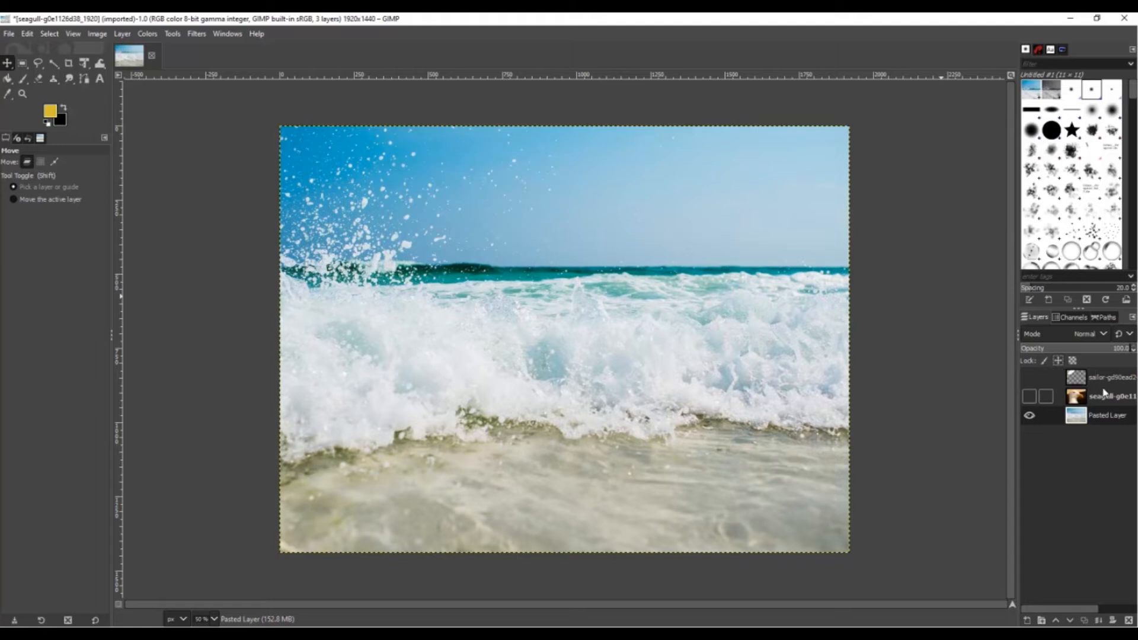
Try moving layers in the stack with the Move tool set to the active layer, and restore Pick a layer or guide
click(1093, 377)
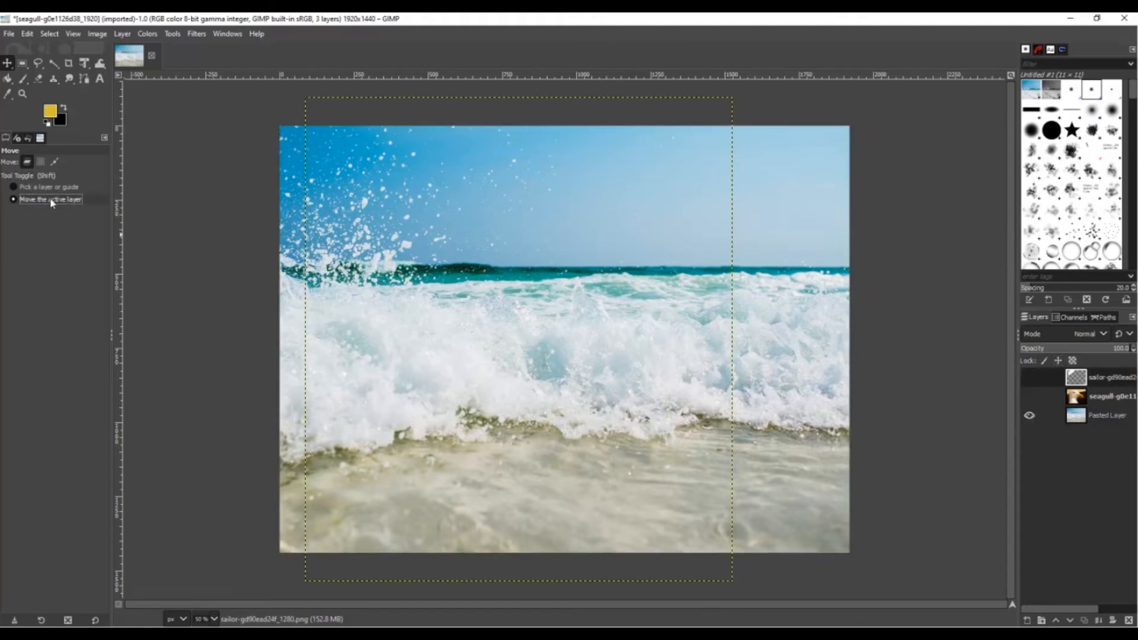
click(1103, 394)
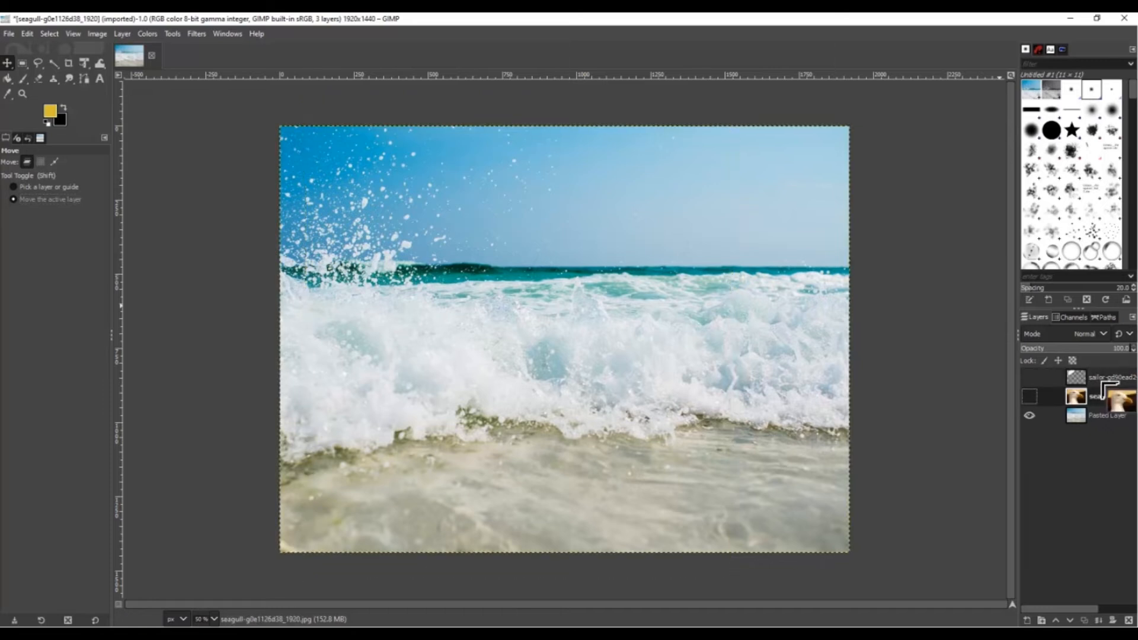
click(54, 187)
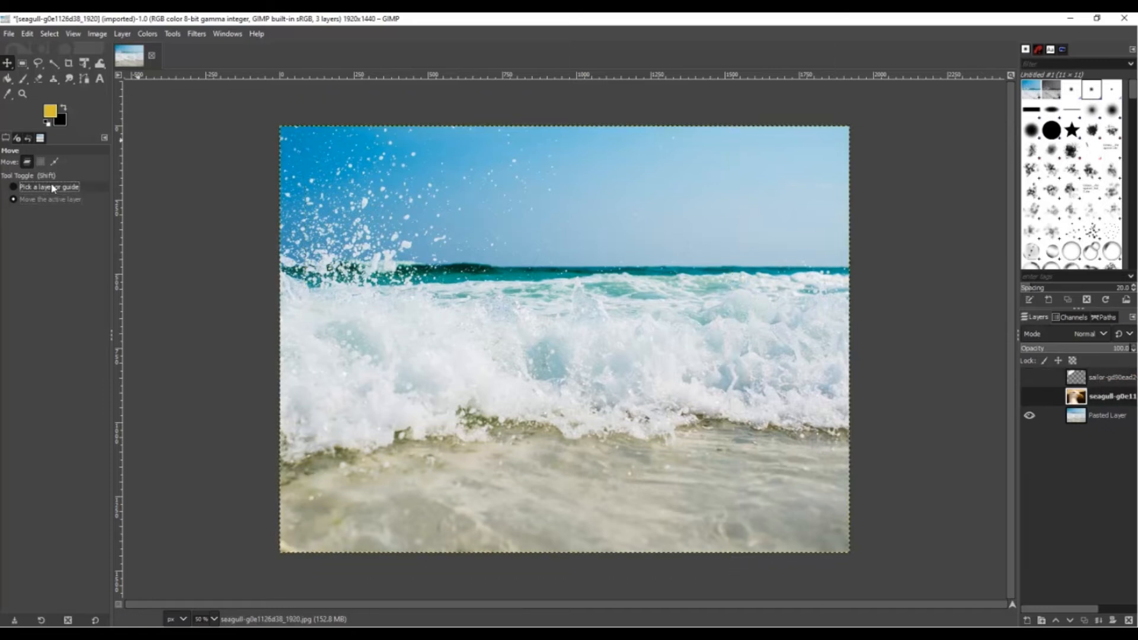
click(53, 187)
click(1107, 377)
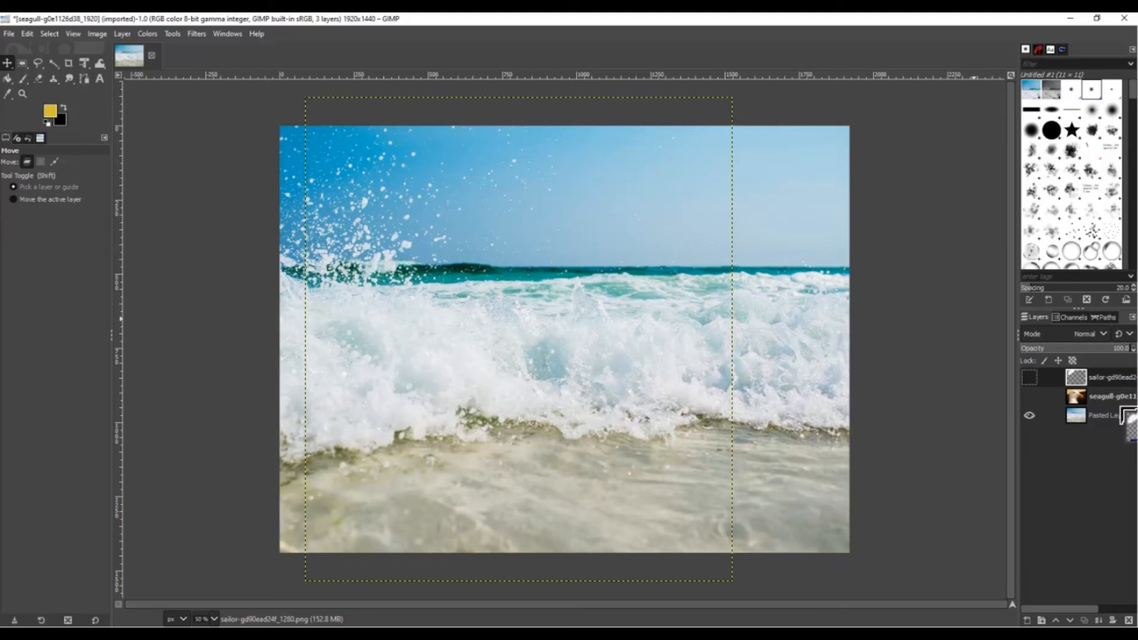
Make the sailor's hat and seagull layers visible above the beach and select the seagull layer
click(1031, 377)
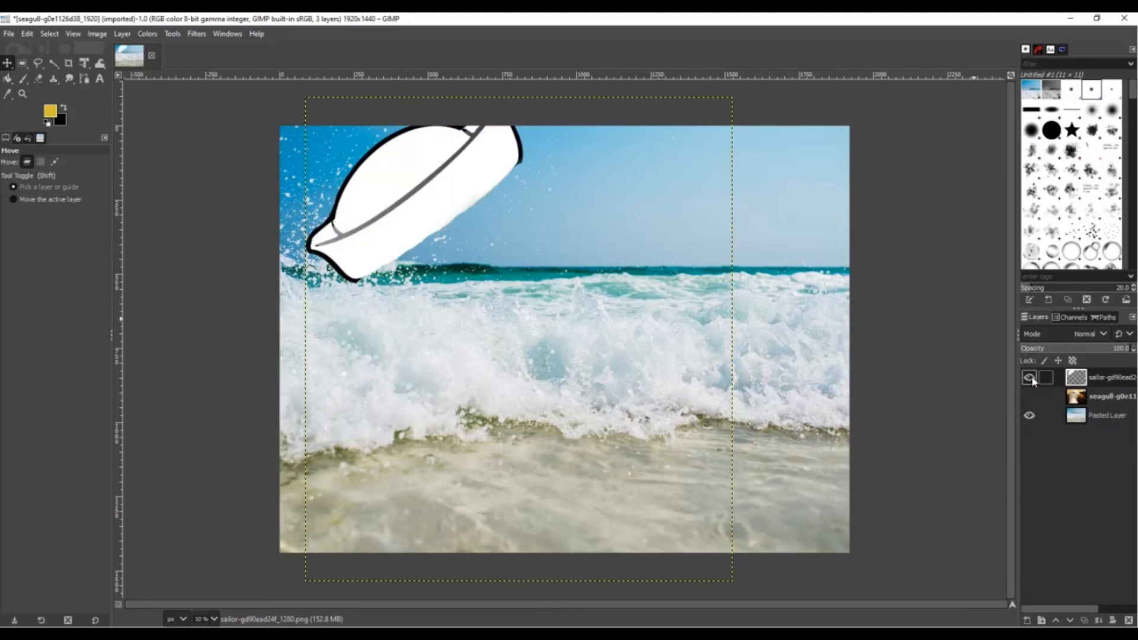
click(1030, 397)
click(1030, 377)
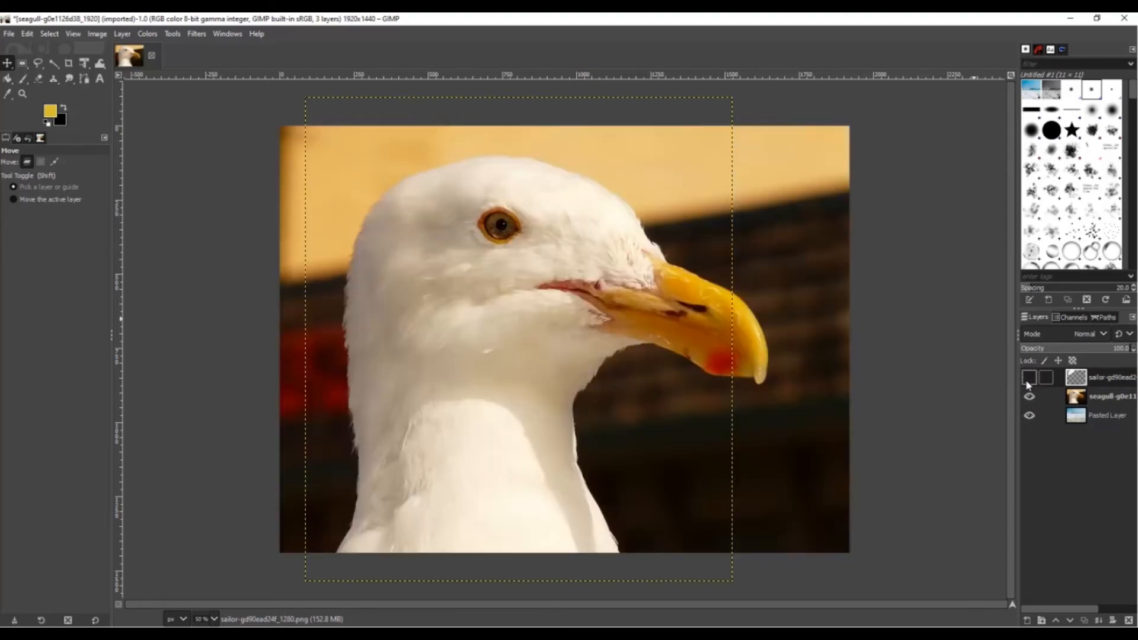
click(1031, 397)
click(1089, 418)
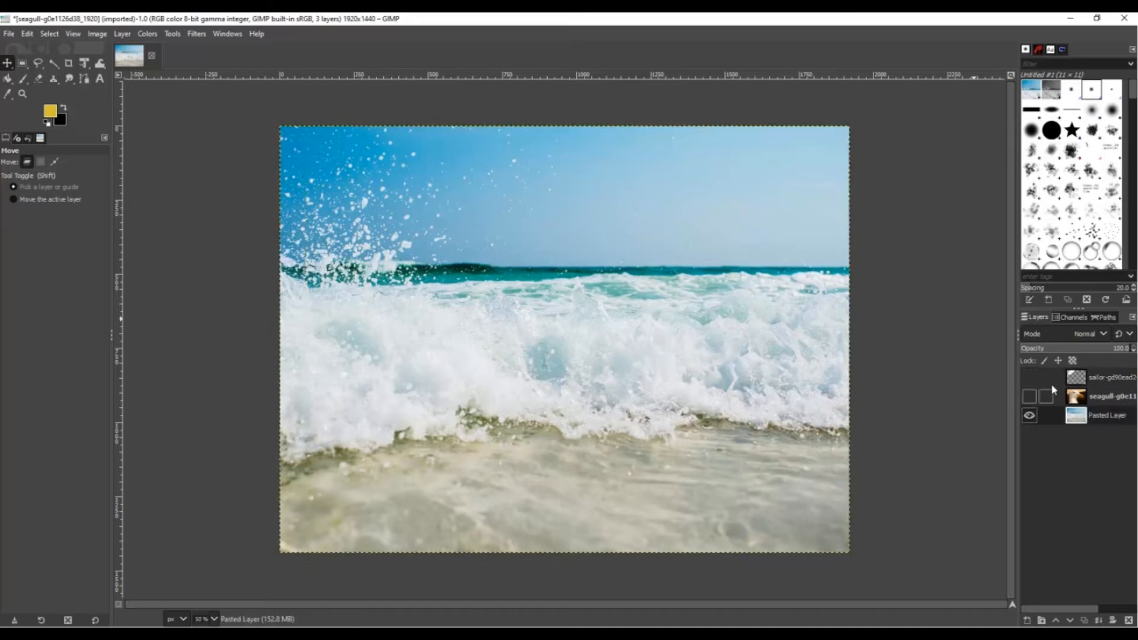
click(1030, 377)
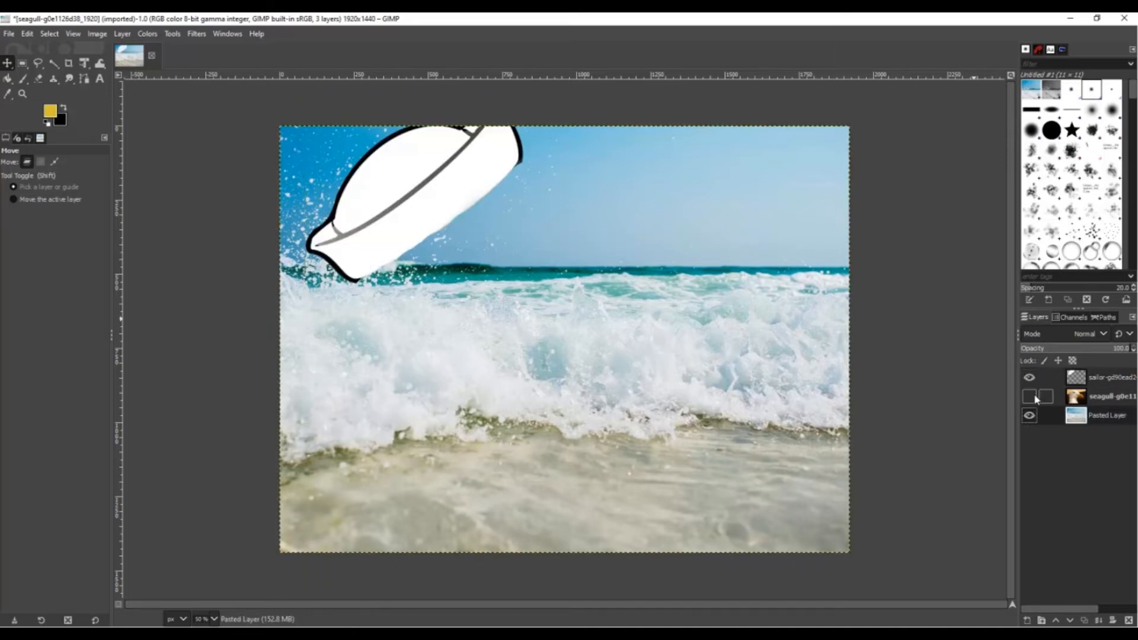
click(1029, 397)
click(1111, 399)
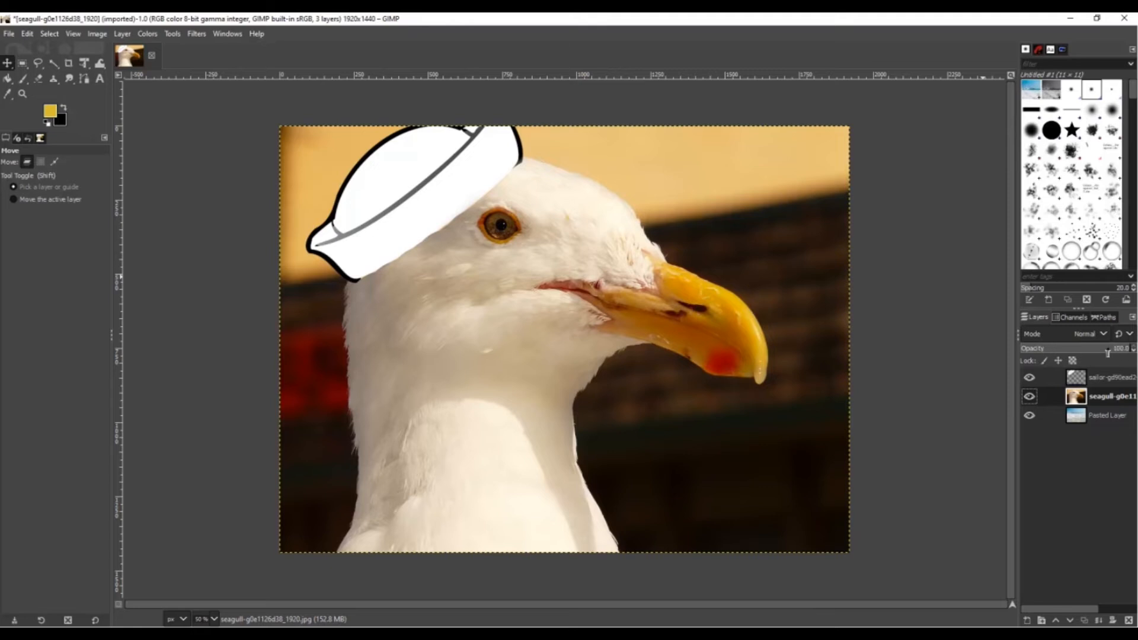
Lower the seagull layer's opacity to 51.4 to preview the beach behind it, and restore it to 100
drag(1101, 349, 1077, 350)
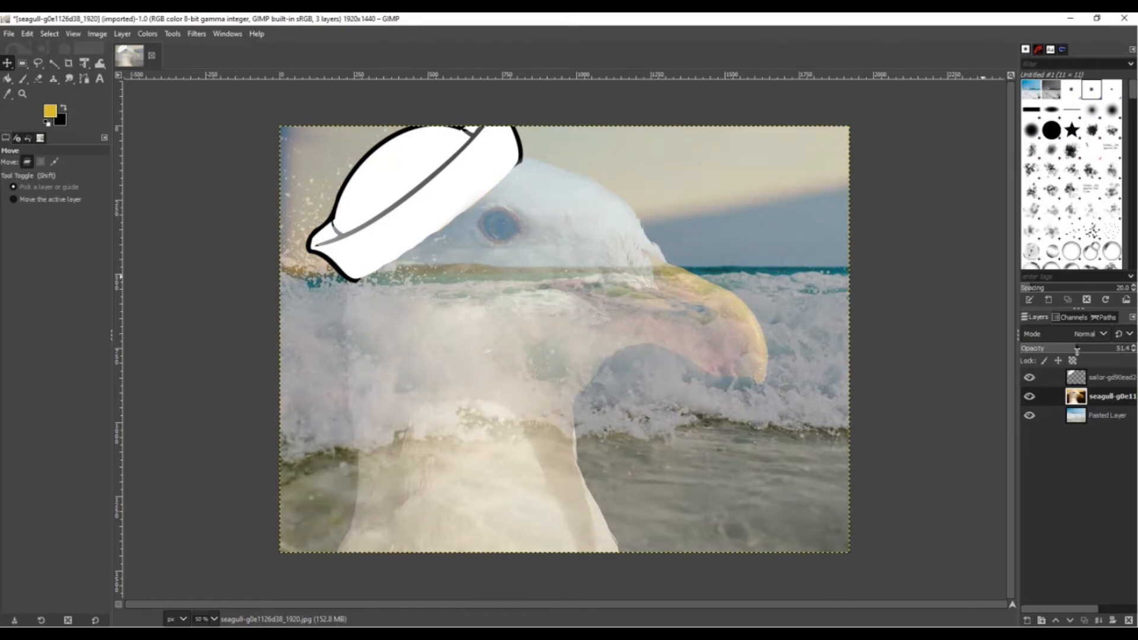
drag(1077, 350, 1135, 351)
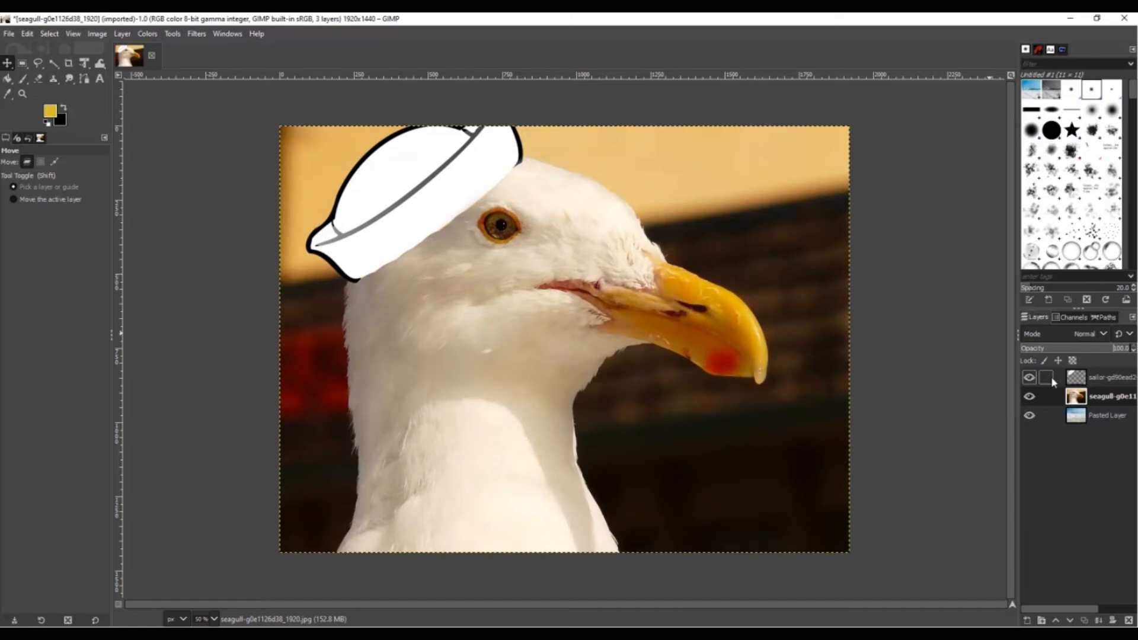
Hide the sailor's hat layer and activate the Eraser tool for work on the seagull layer
click(1030, 378)
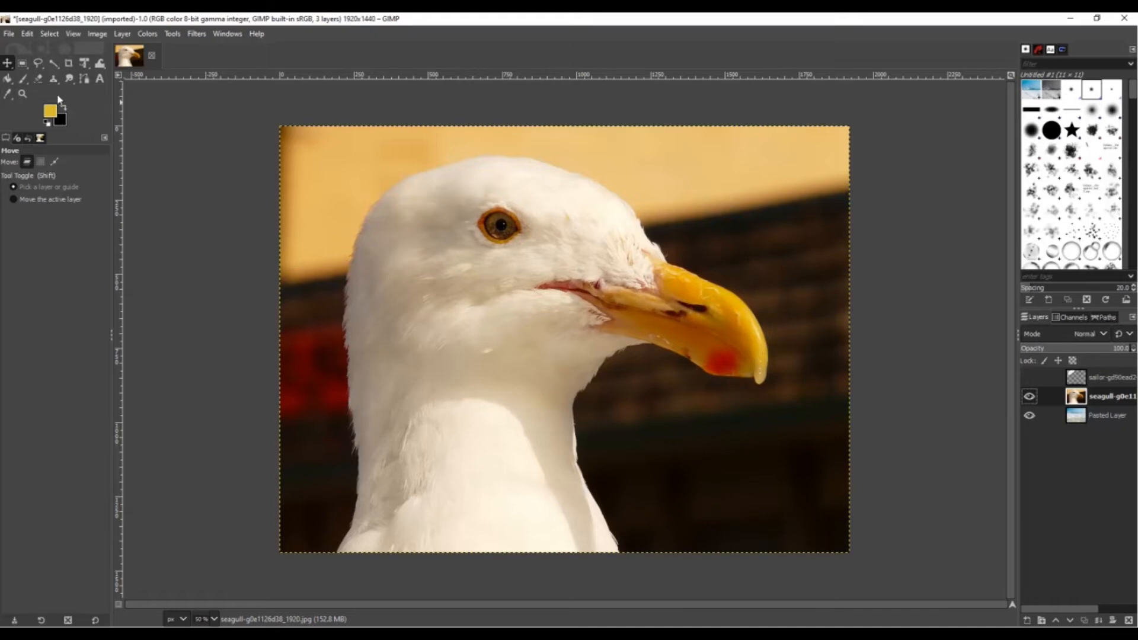
click(39, 79)
Try erasing the seagull layer's background with black and yellow as the background colour, and undo all the strokes
click(383, 153)
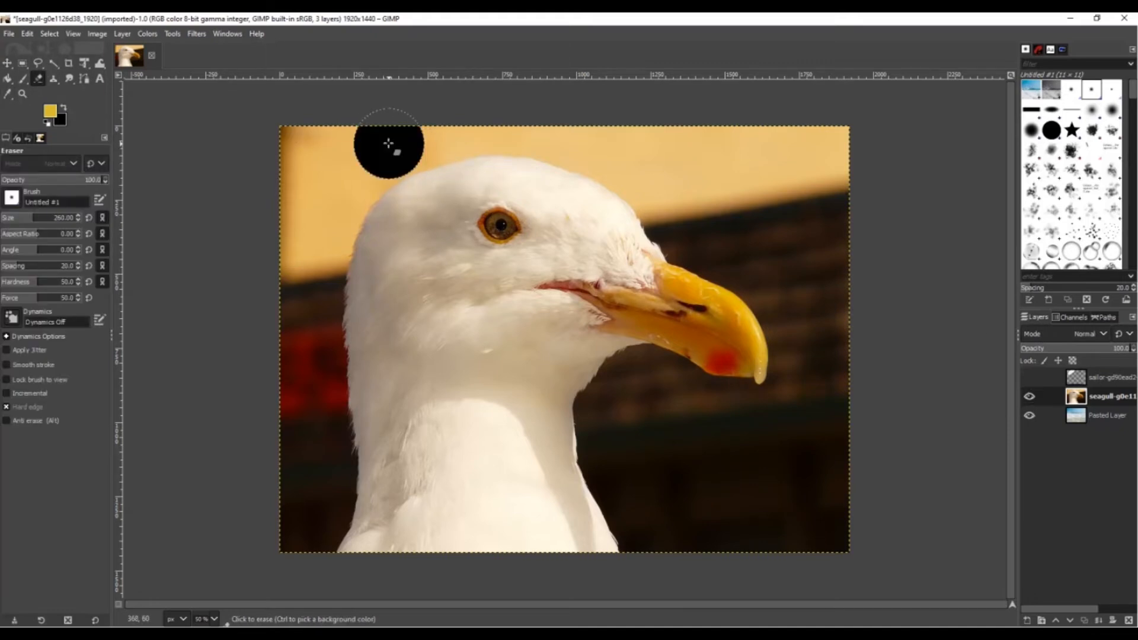
mouse_move(370, 152)
mouse_down()
mouse_move(323, 178)
mouse_move(303, 237)
mouse_up()
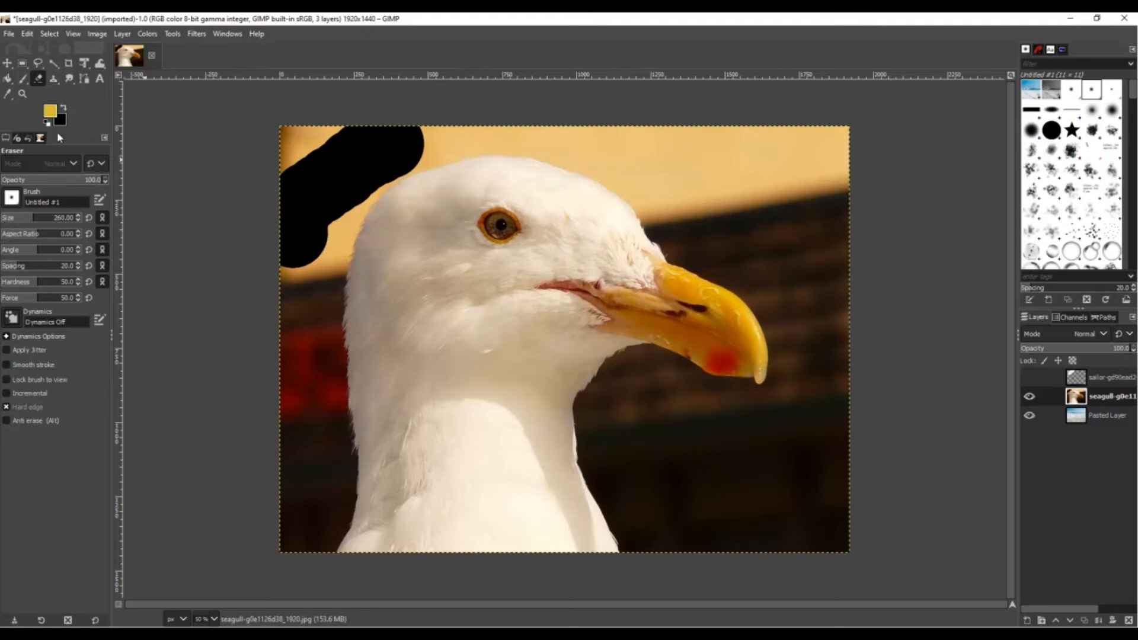
mouse_move(296, 148)
mouse_down()
mouse_move(323, 232)
mouse_move(327, 181)
mouse_move(390, 130)
mouse_move(718, 121)
mouse_move(796, 213)
mouse_move(769, 139)
mouse_move(793, 150)
mouse_move(811, 217)
mouse_up()
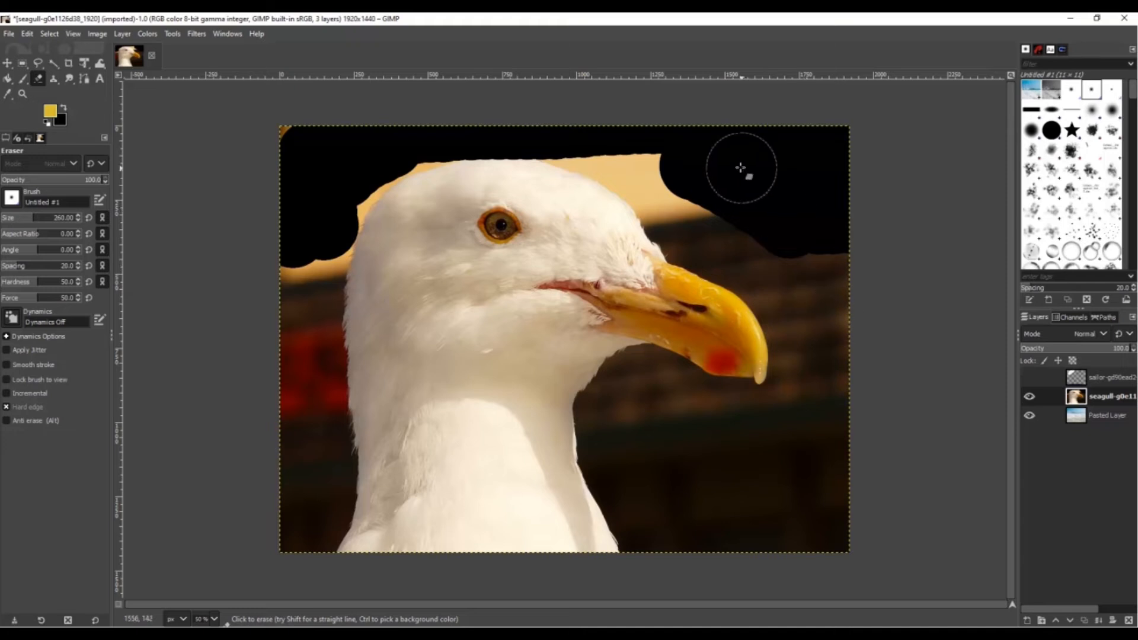
click(288, 139)
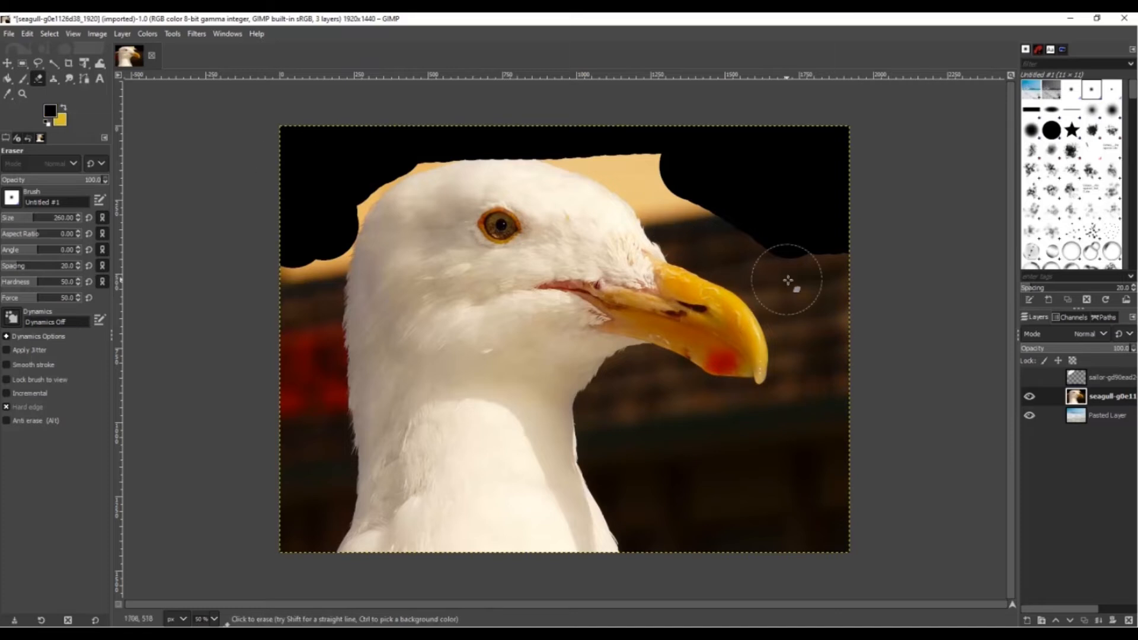
mouse_move(788, 280)
mouse_down()
mouse_move(834, 224)
mouse_move(760, 205)
mouse_move(731, 147)
mouse_move(830, 219)
mouse_move(828, 159)
mouse_move(783, 123)
mouse_move(720, 140)
mouse_up()
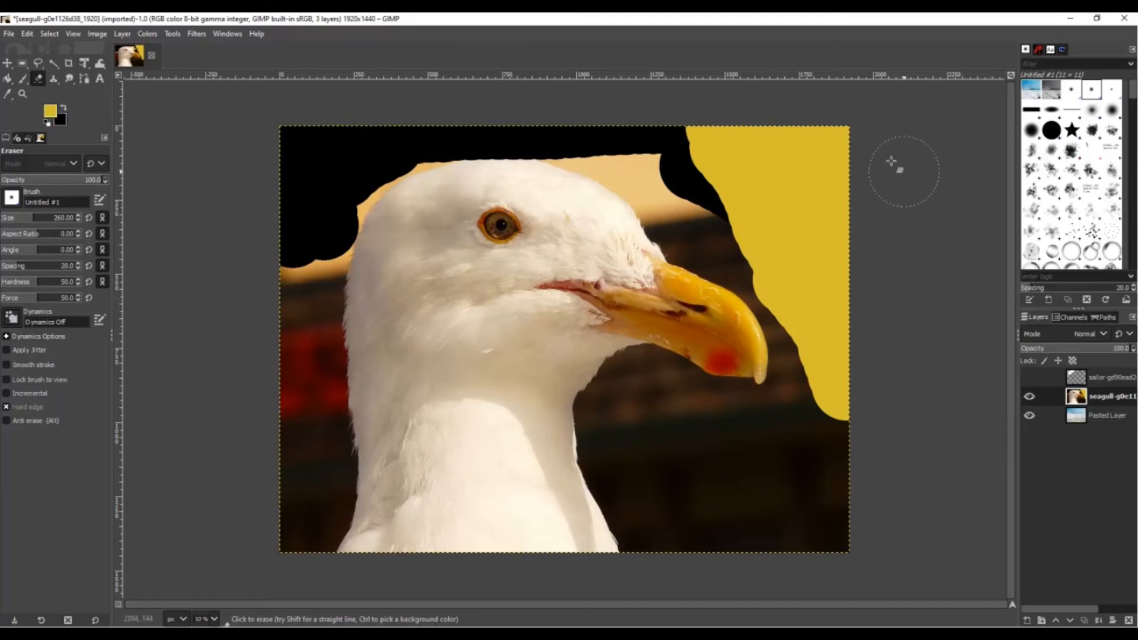
click(27, 34)
click(36, 46)
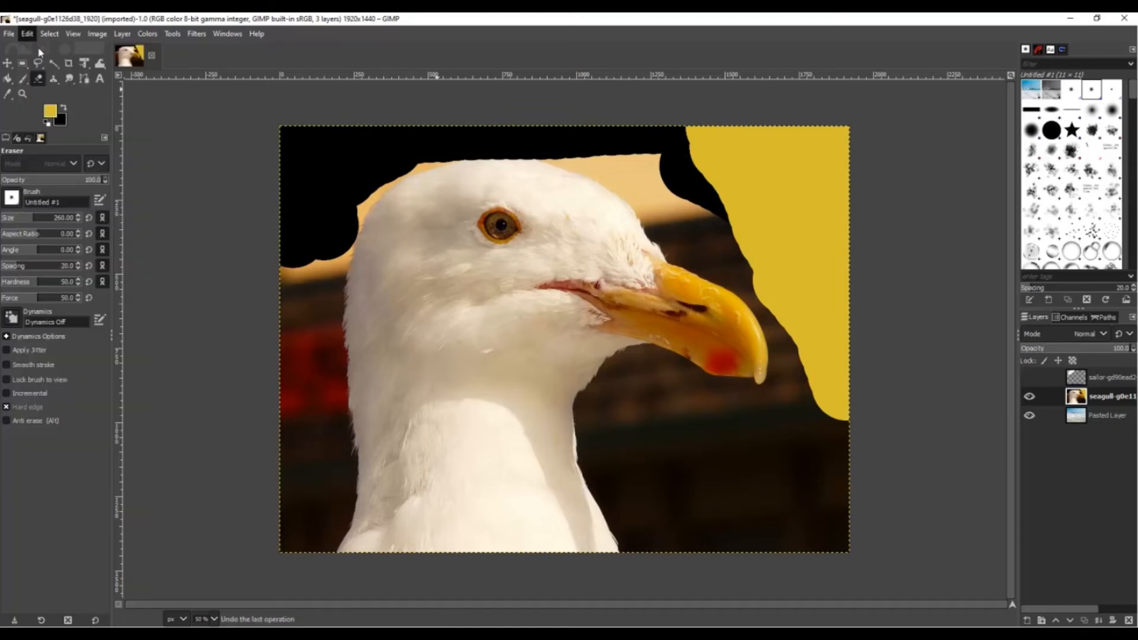
key(ctrl+z)
key(ctrl+z)
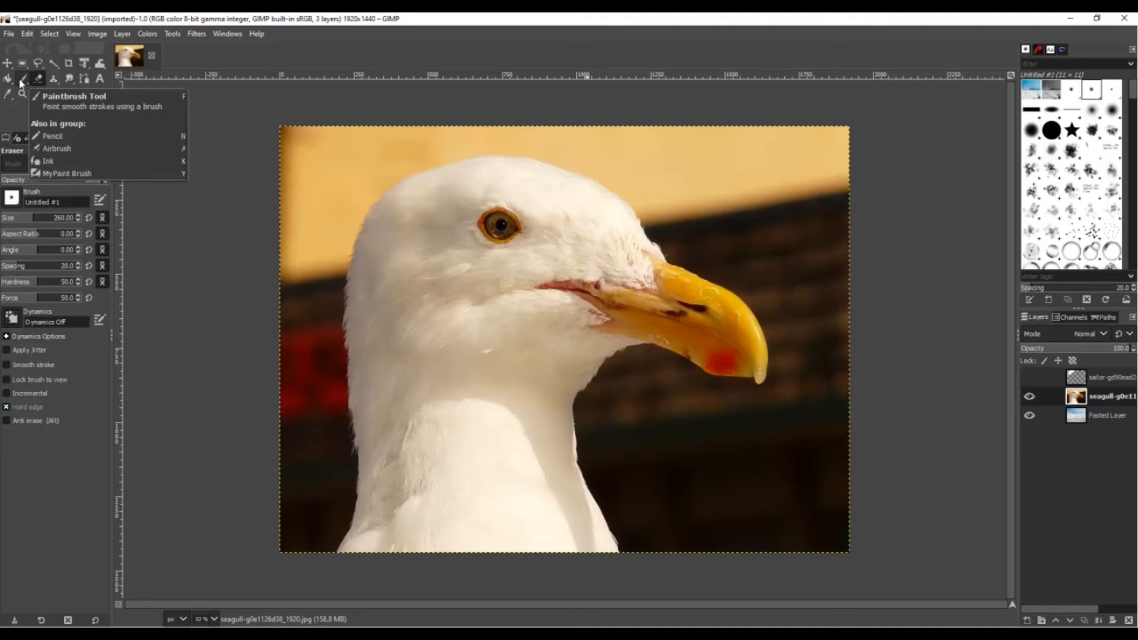
Add an alpha channel to the seagull layer
right_click(1099, 399)
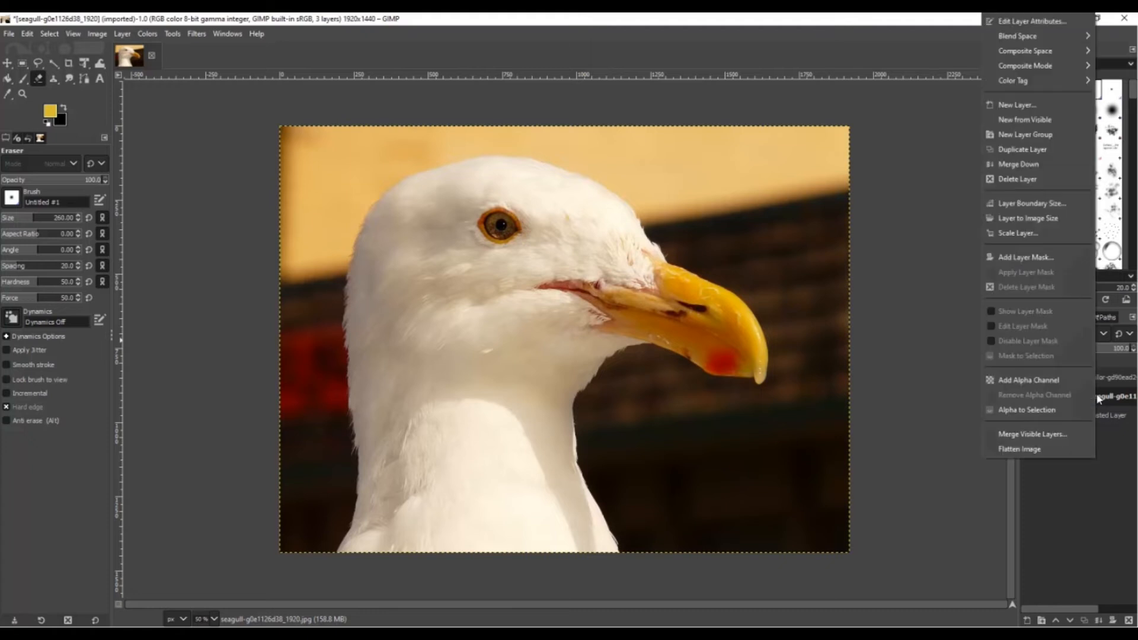
click(1037, 384)
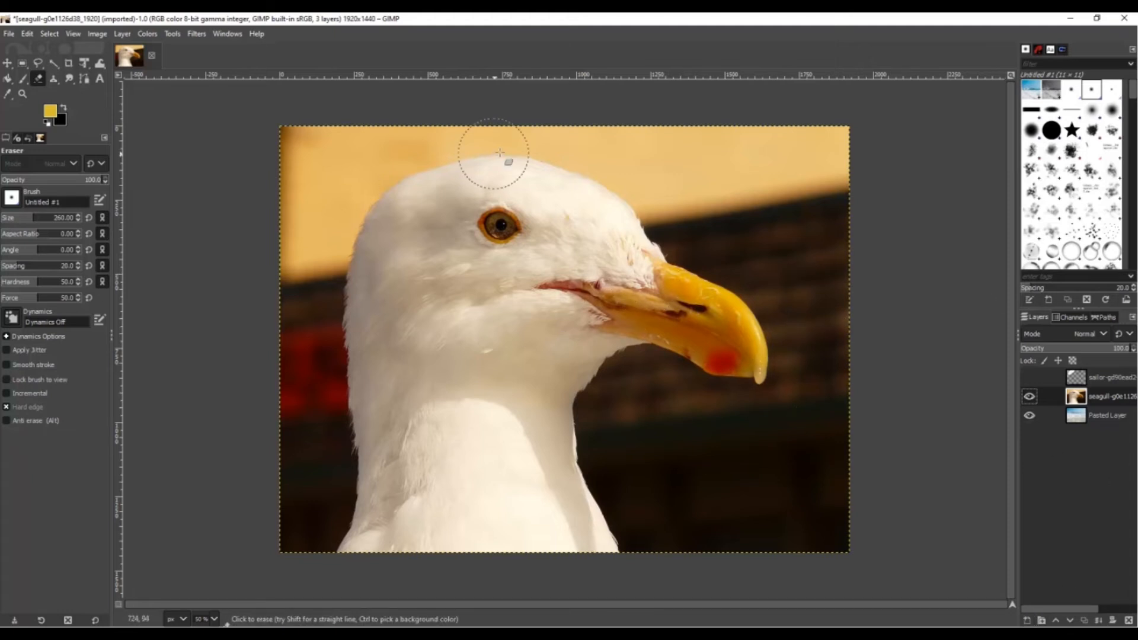
Test the Eraser on the pasted beach layer with the seagull hidden, undo the stroke, and return to the visible seagull layer
click(1030, 397)
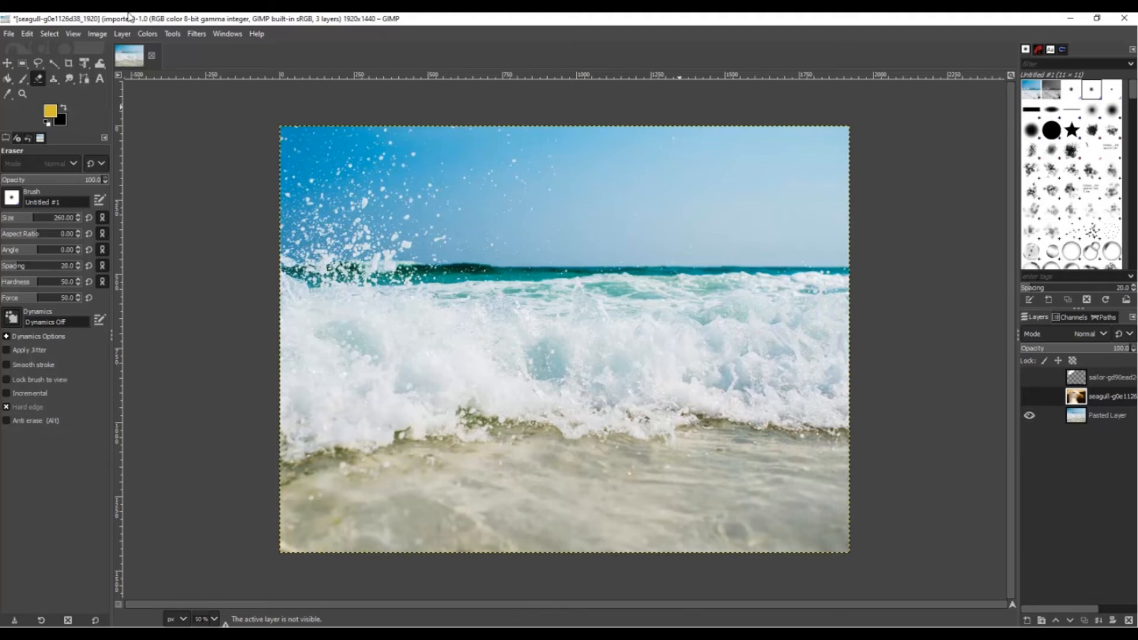
click(1027, 396)
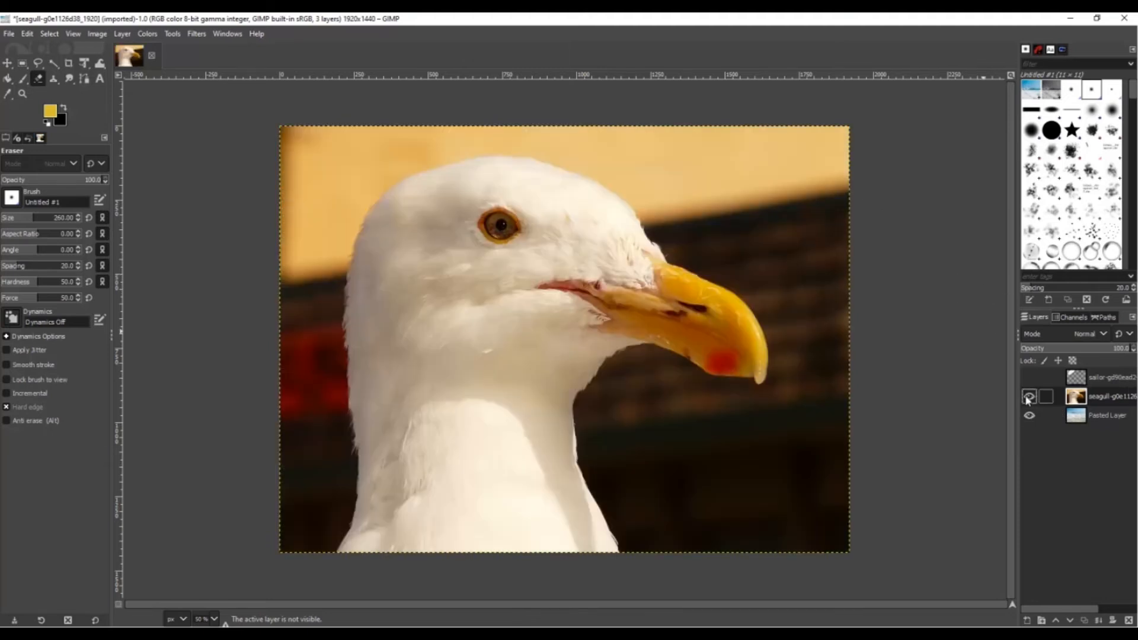
click(1027, 396)
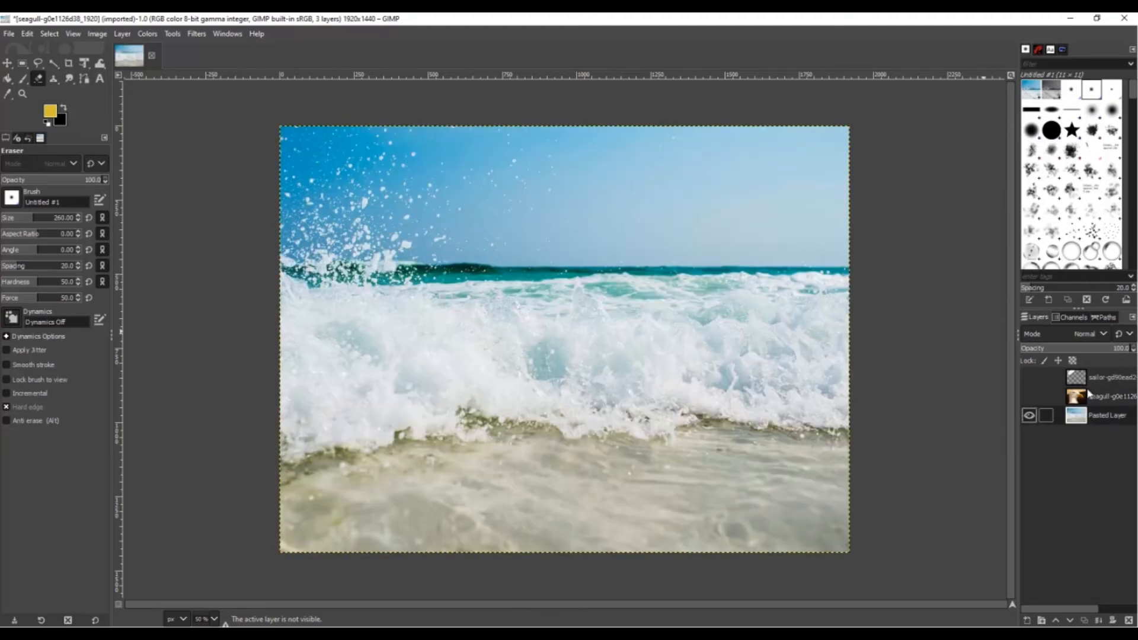
click(1106, 415)
mouse_move(667, 216)
mouse_down()
mouse_move(486, 237)
mouse_move(363, 388)
mouse_move(387, 433)
mouse_up()
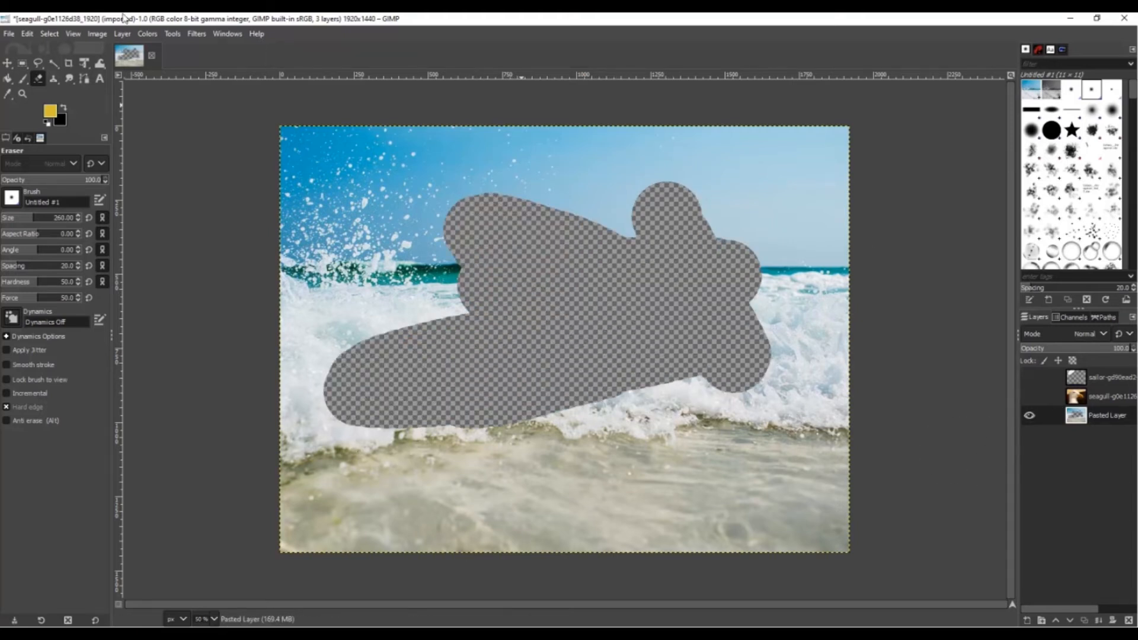
click(27, 34)
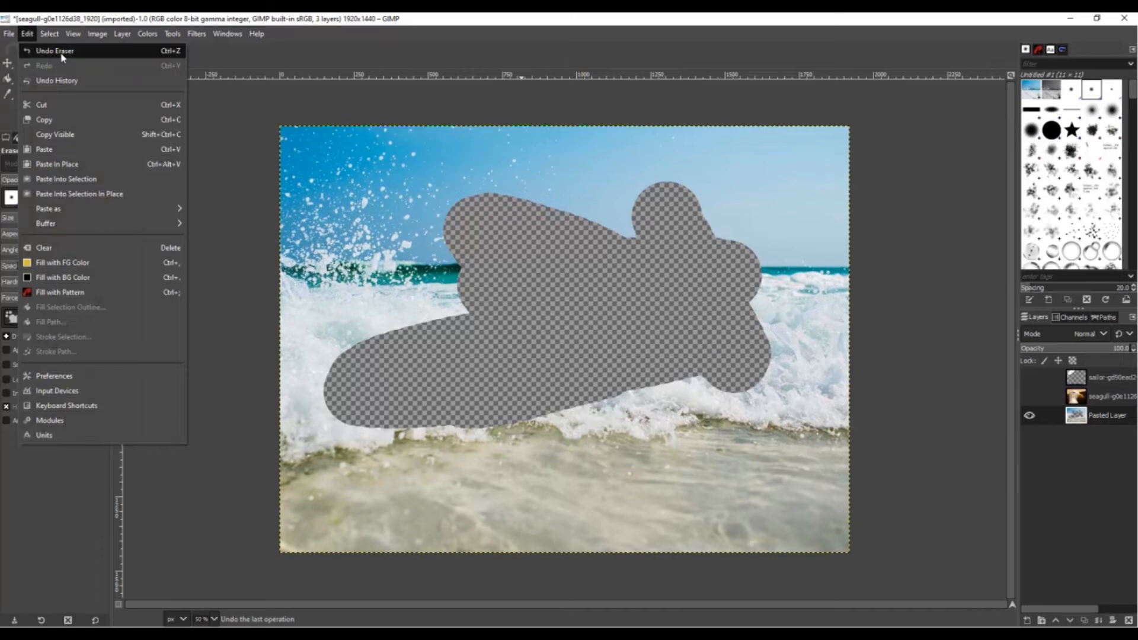
click(51, 49)
click(1029, 396)
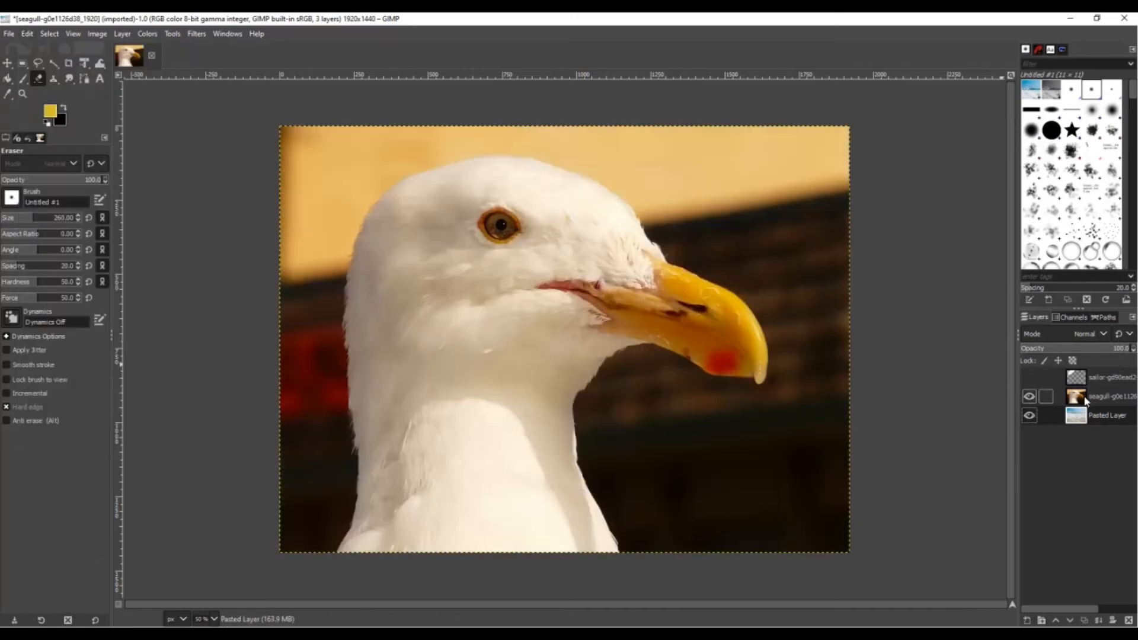
click(1095, 399)
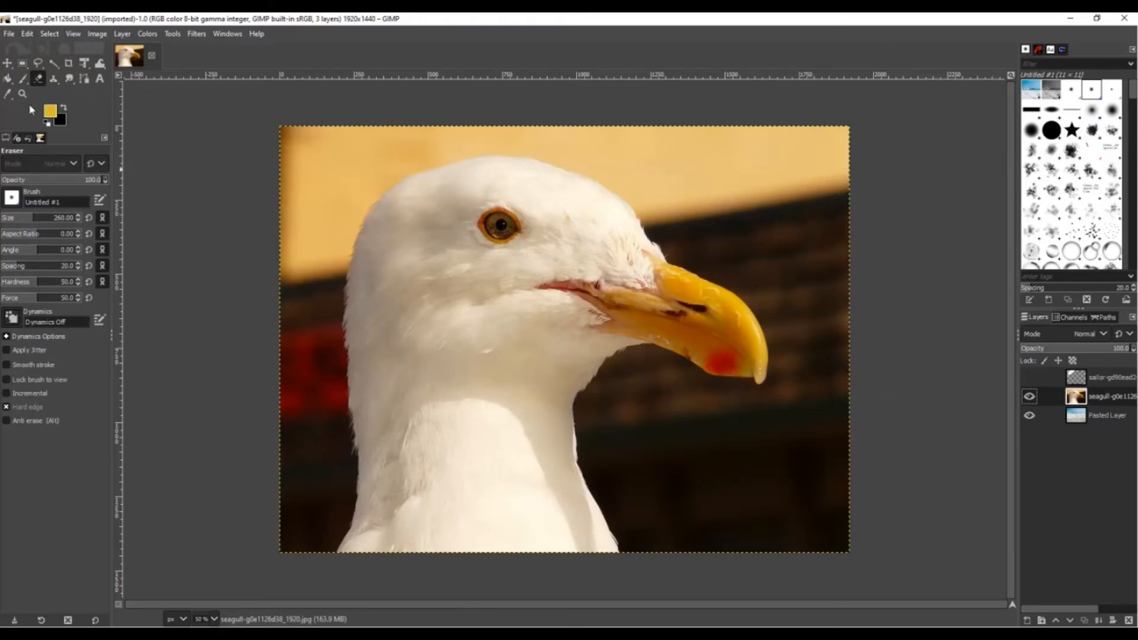
right_click(1089, 396)
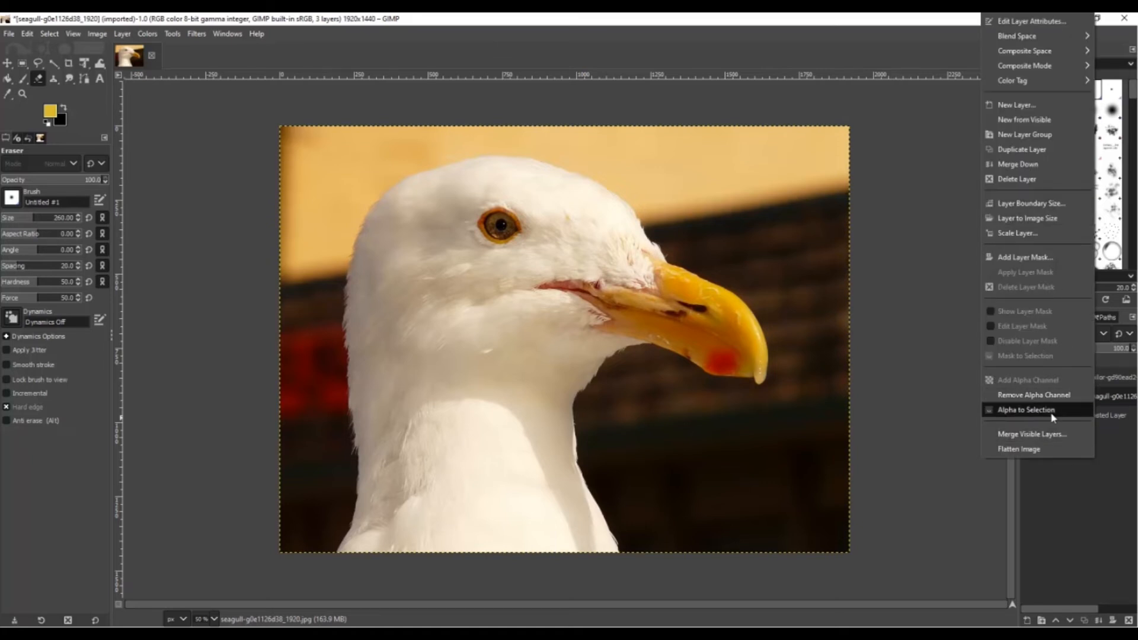
click(949, 446)
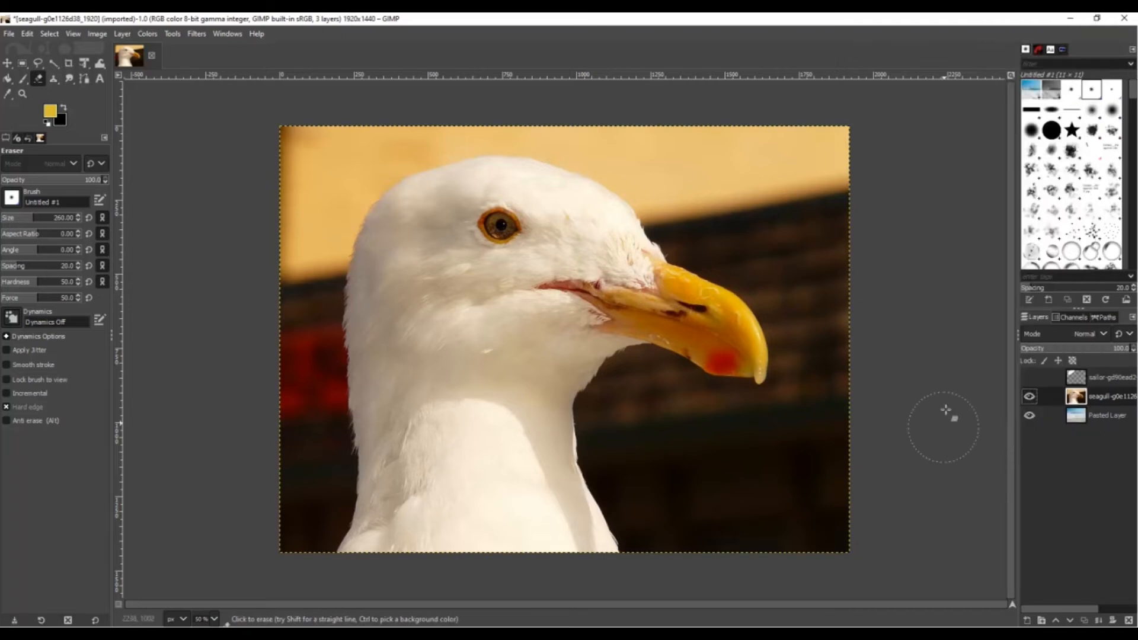
Erase the seagull layer's background around the head, beak and neck, using Eraser size 260 for large areas and 48 closer to the outline
drag(737, 126, 887, 245)
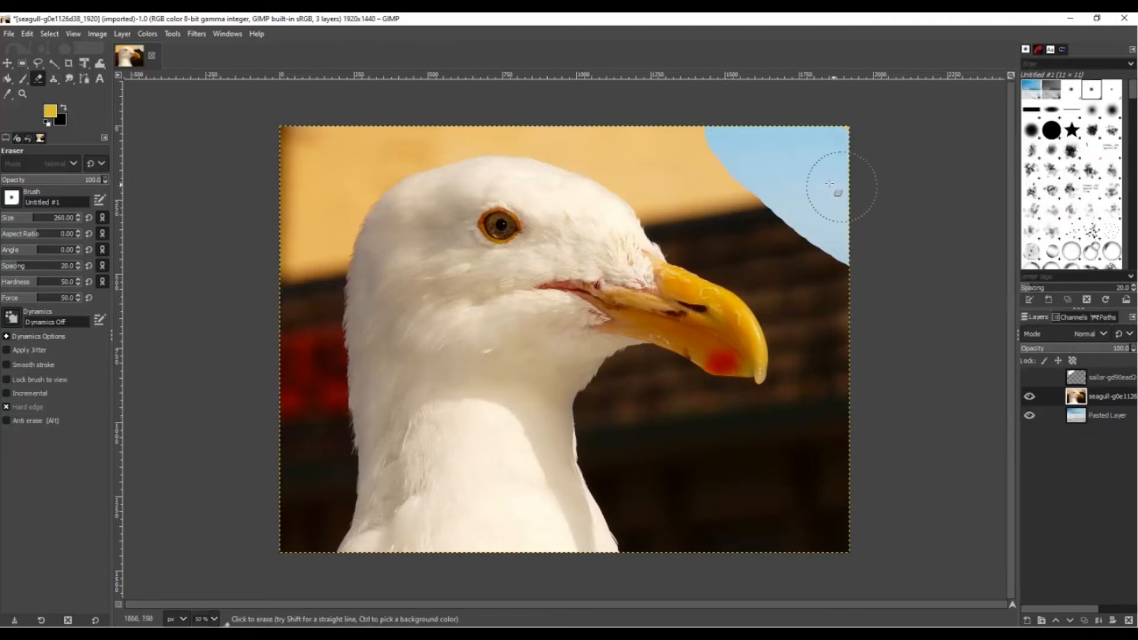
mouse_move(829, 184)
mouse_down()
mouse_move(703, 151)
mouse_move(833, 236)
mouse_move(821, 253)
mouse_move(718, 169)
mouse_move(612, 130)
mouse_move(438, 124)
mouse_move(304, 158)
mouse_move(279, 247)
mouse_move(321, 182)
mouse_up()
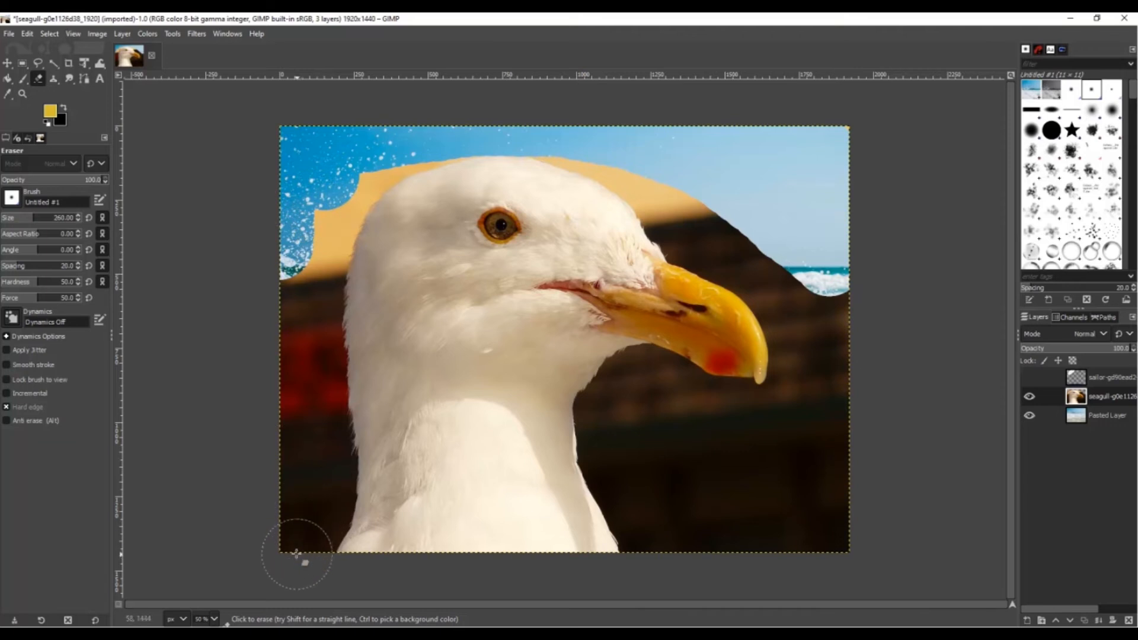
mouse_move(297, 546)
mouse_down()
mouse_move(317, 474)
mouse_move(316, 291)
mouse_move(329, 231)
mouse_up()
mouse_move(646, 534)
mouse_down()
mouse_move(687, 403)
mouse_move(795, 475)
mouse_move(787, 267)
mouse_move(696, 223)
mouse_move(642, 152)
mouse_move(510, 151)
mouse_move(334, 186)
mouse_up()
mouse_move(643, 552)
mouse_down()
mouse_move(620, 480)
mouse_move(653, 386)
mouse_move(760, 426)
mouse_move(780, 338)
mouse_move(759, 290)
mouse_up()
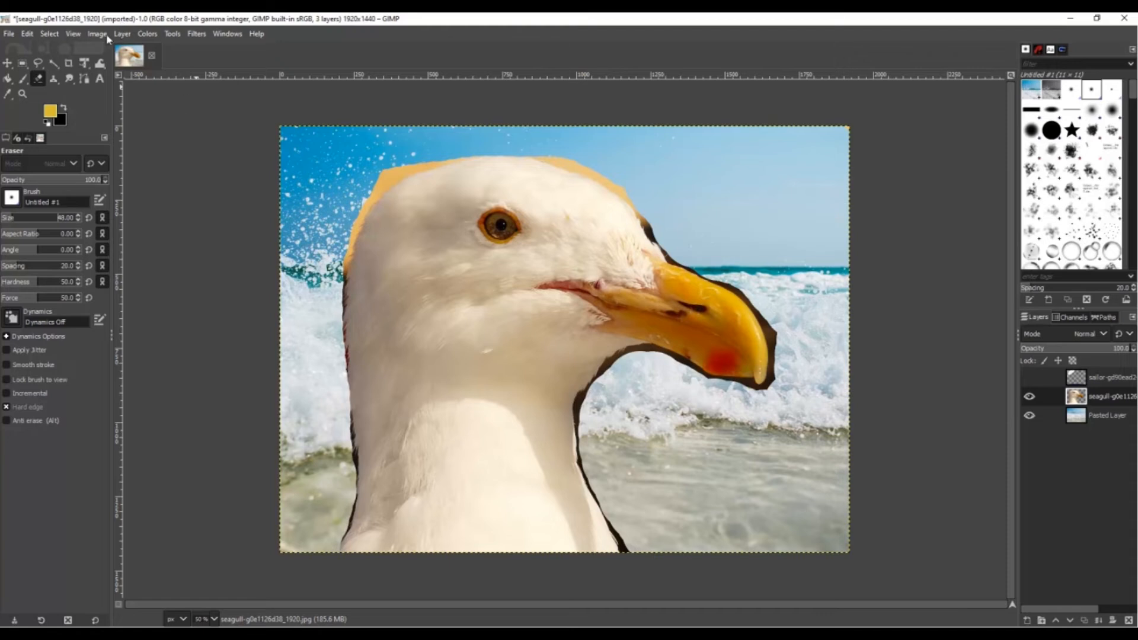
Erase the dark fringe along the seagull's throat just below the beak with the size 48 Eraser
click(74, 33)
mouse_move(145, 96)
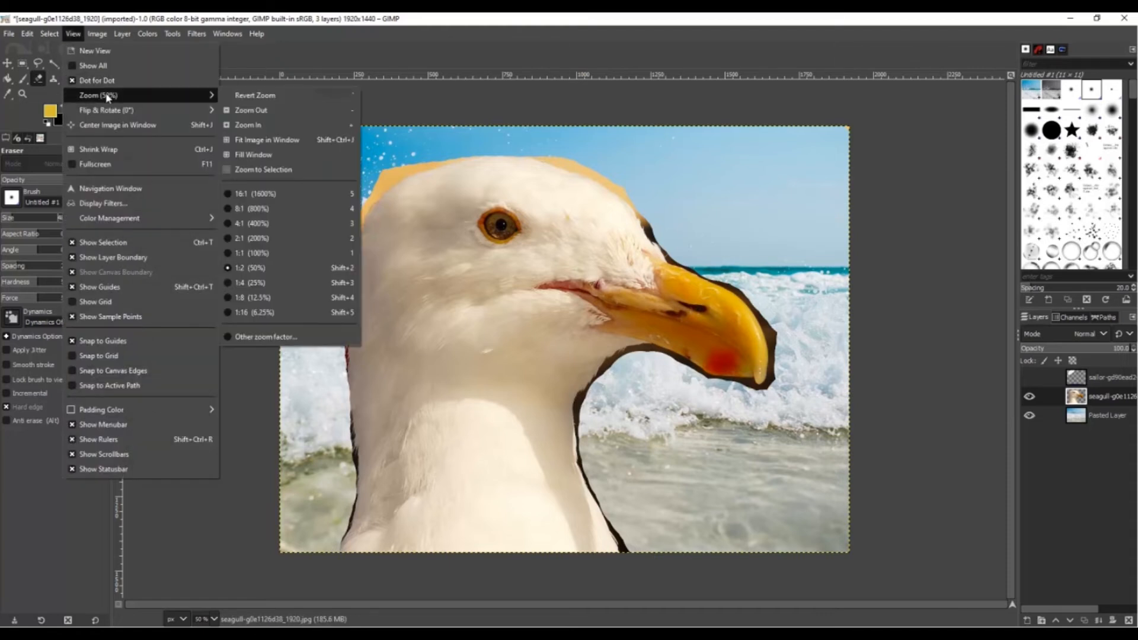
click(310, 223)
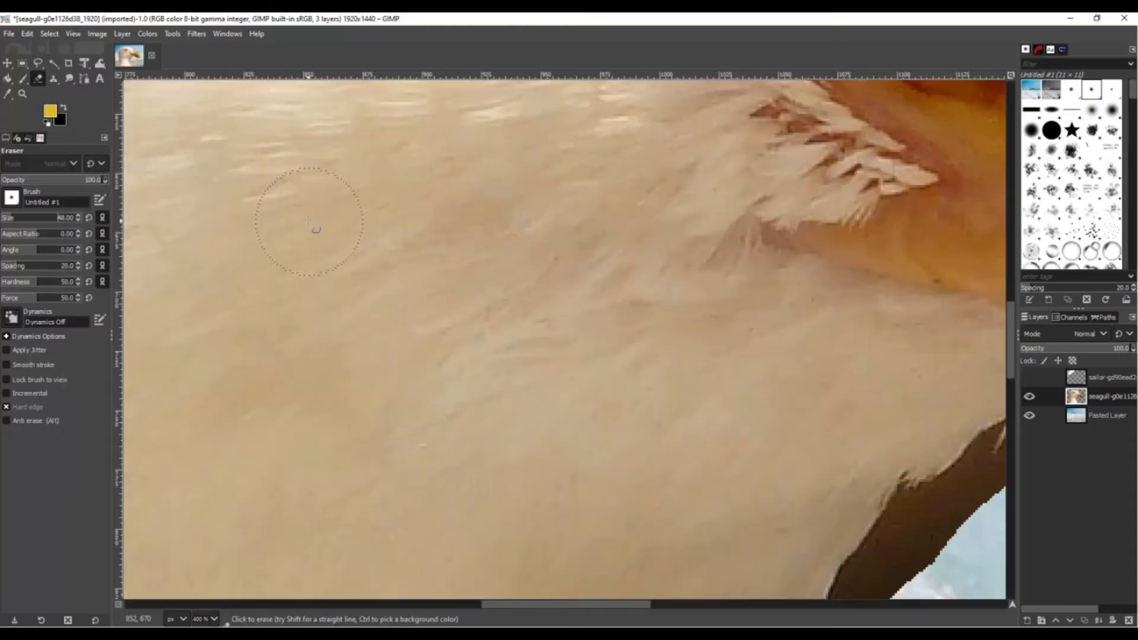
click(73, 34)
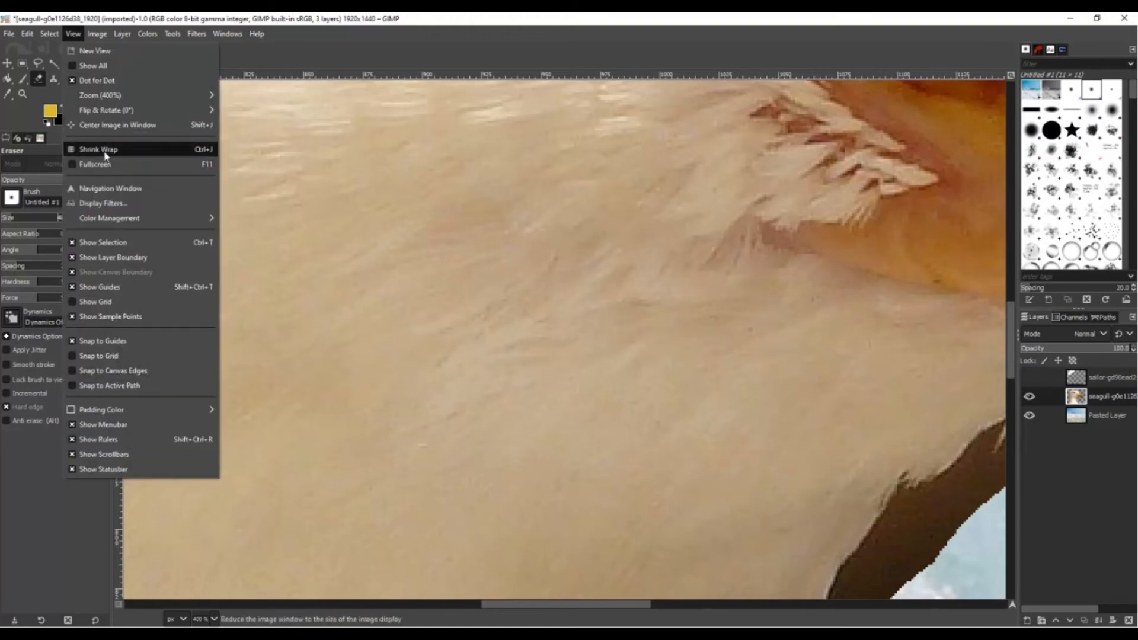
mouse_move(110, 96)
click(280, 238)
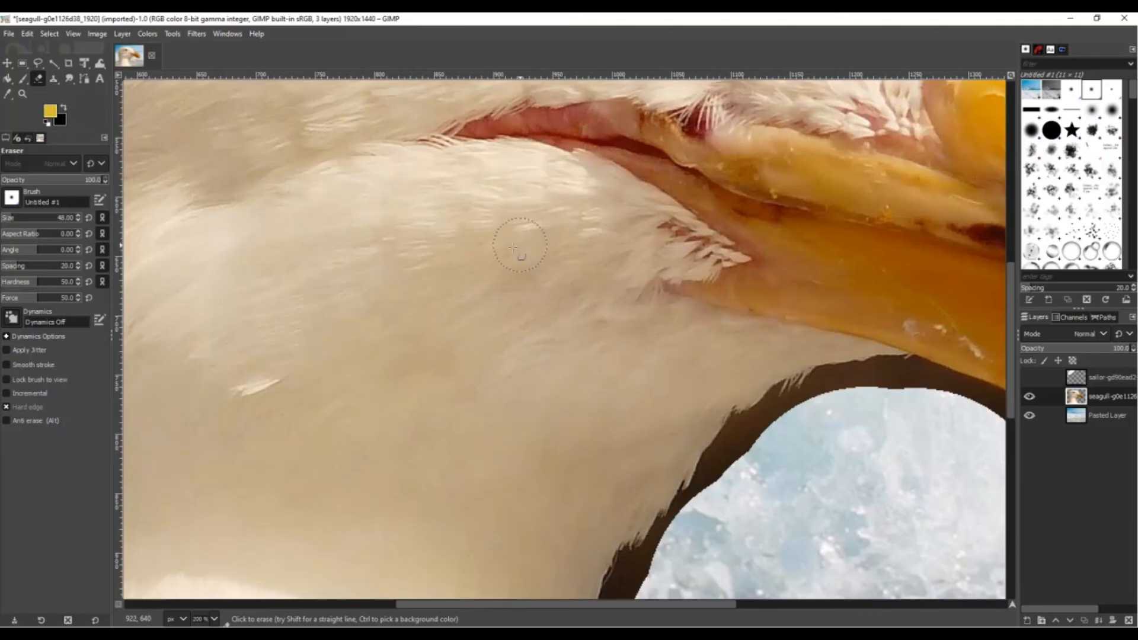
scroll(821, 525, down, 10)
scroll(821, 525, up, 5)
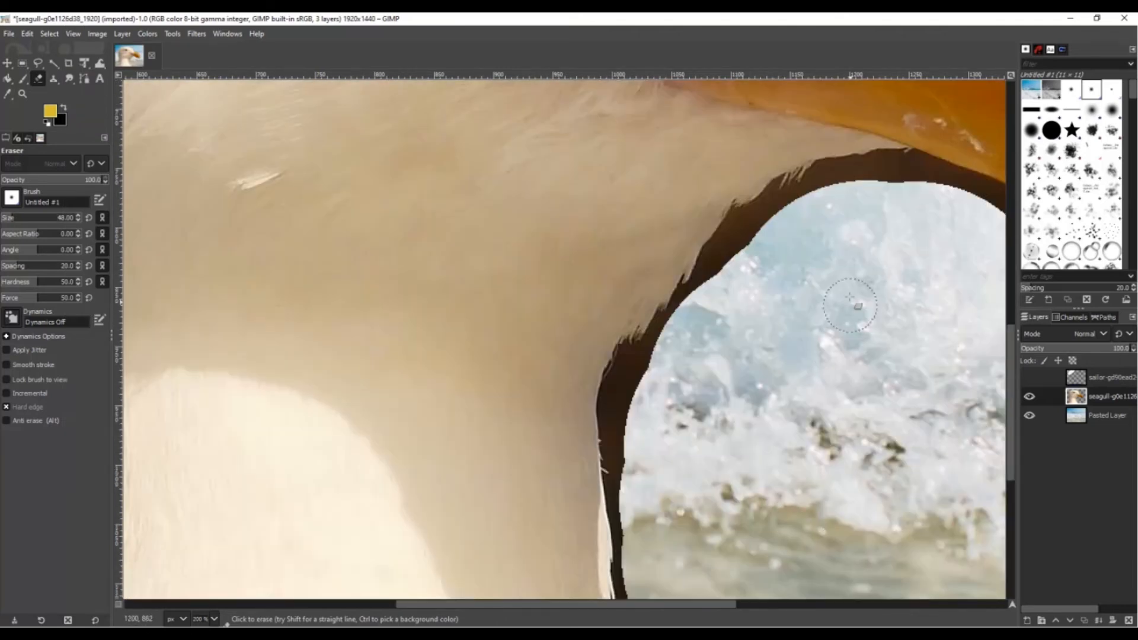
mouse_move(867, 182)
mouse_down()
mouse_move(816, 185)
mouse_move(740, 240)
mouse_move(753, 227)
mouse_move(797, 196)
mouse_move(721, 264)
mouse_move(706, 302)
mouse_move(725, 255)
mouse_move(753, 243)
mouse_move(745, 303)
mouse_move(722, 332)
mouse_move(697, 302)
mouse_up()
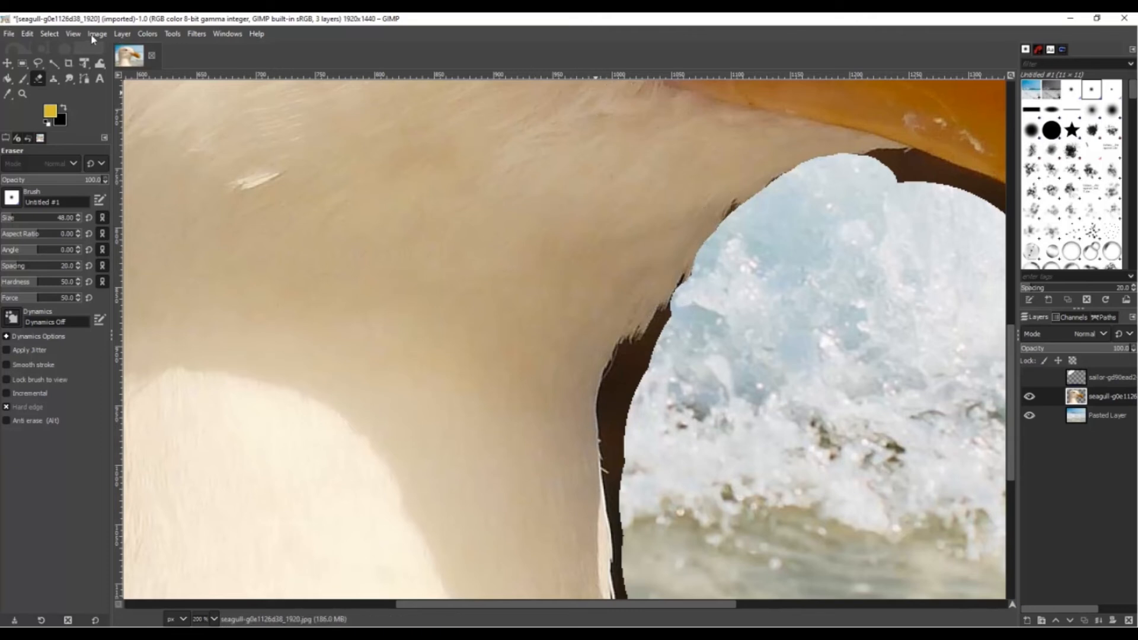
Erase the dark fringe from the seagull's throat down along the upper front edge of the neck
click(73, 34)
mouse_move(111, 96)
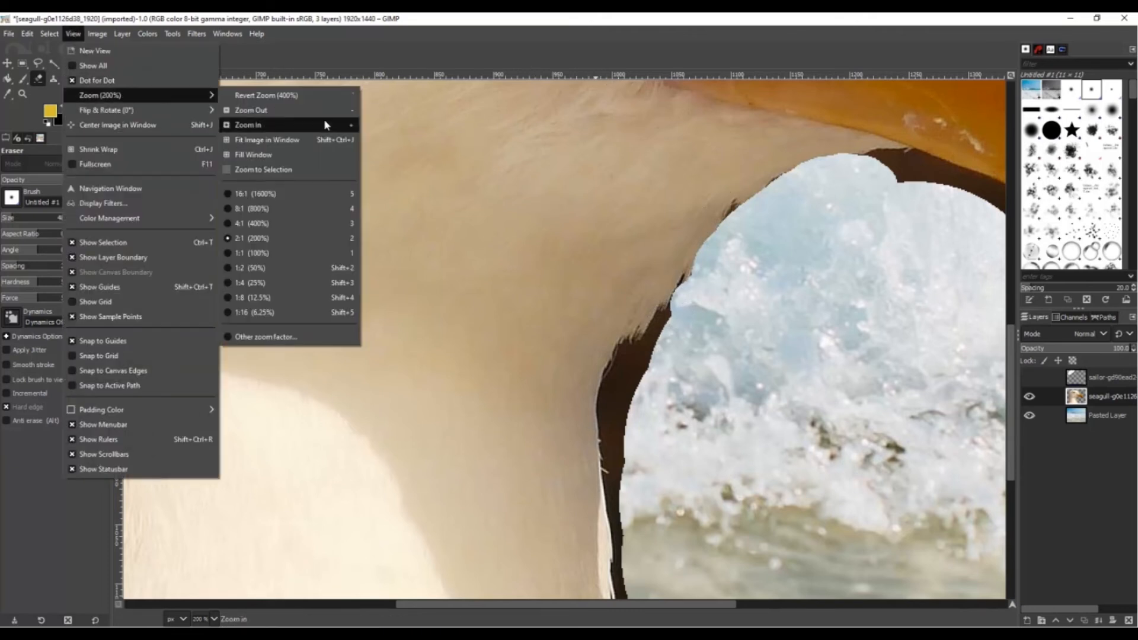
click(747, 372)
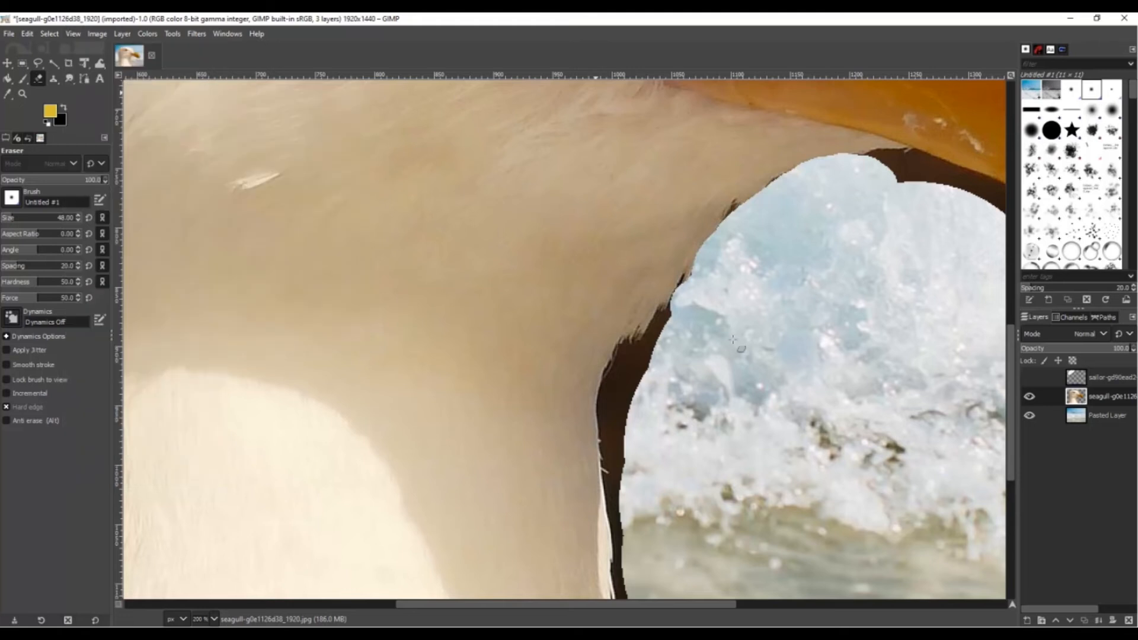
drag(674, 330, 698, 306)
mouse_move(668, 377)
mouse_down()
mouse_move(638, 362)
mouse_move(625, 399)
mouse_move(625, 383)
mouse_move(625, 489)
mouse_move(643, 560)
mouse_up()
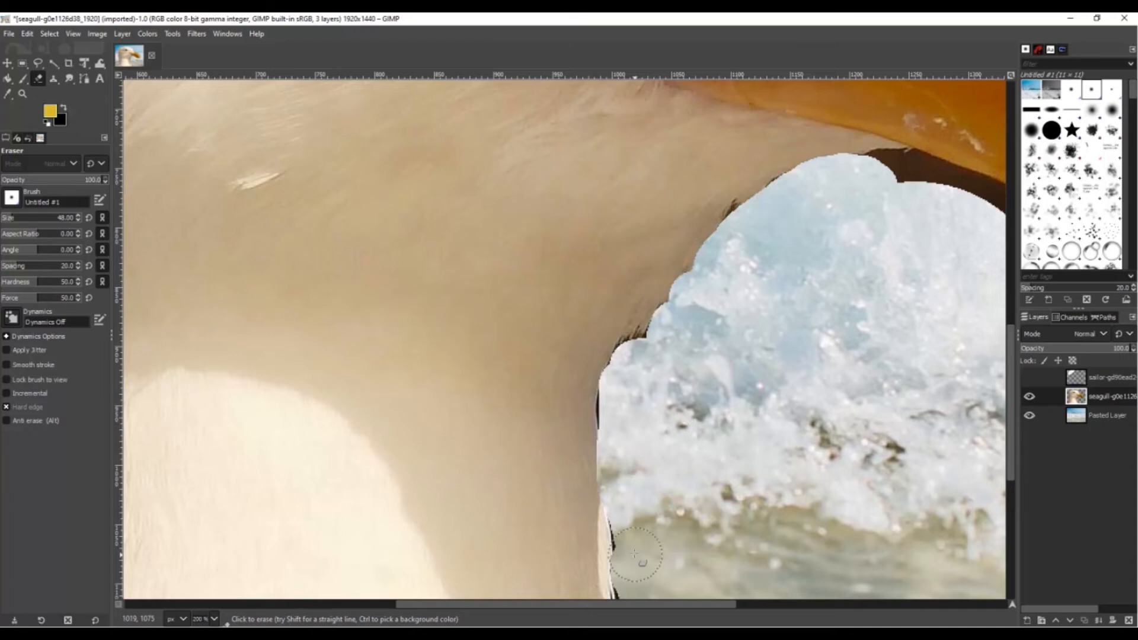
drag(624, 458, 609, 396)
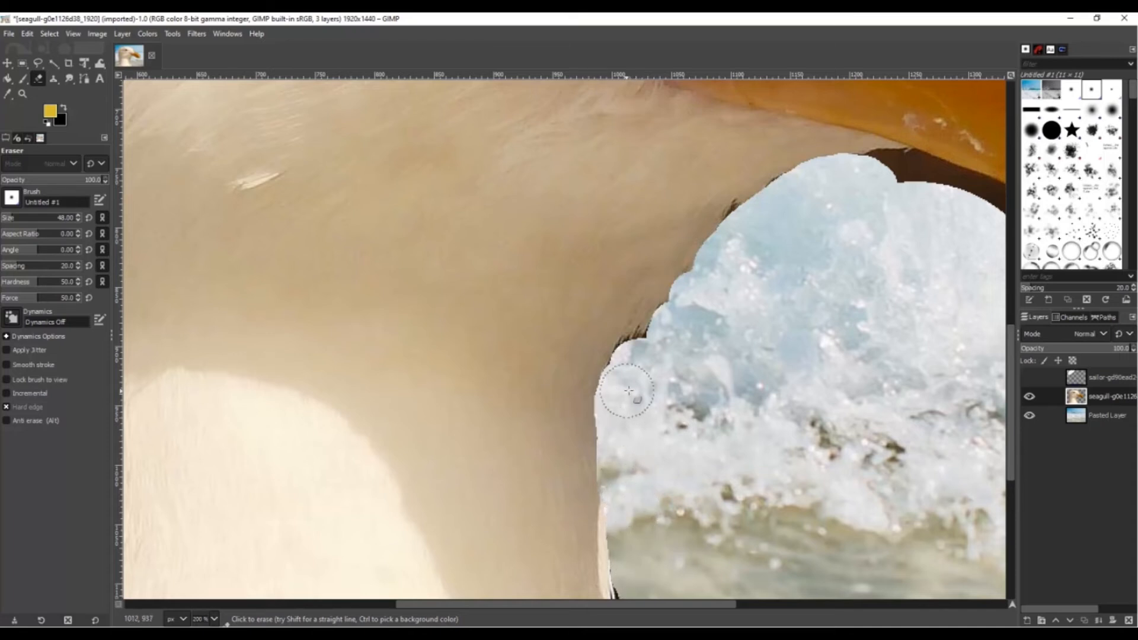
Erase the dark fringe along the lower front edge of the seagull's neck down to the image's bottom edge
scroll(834, 501, down, 5)
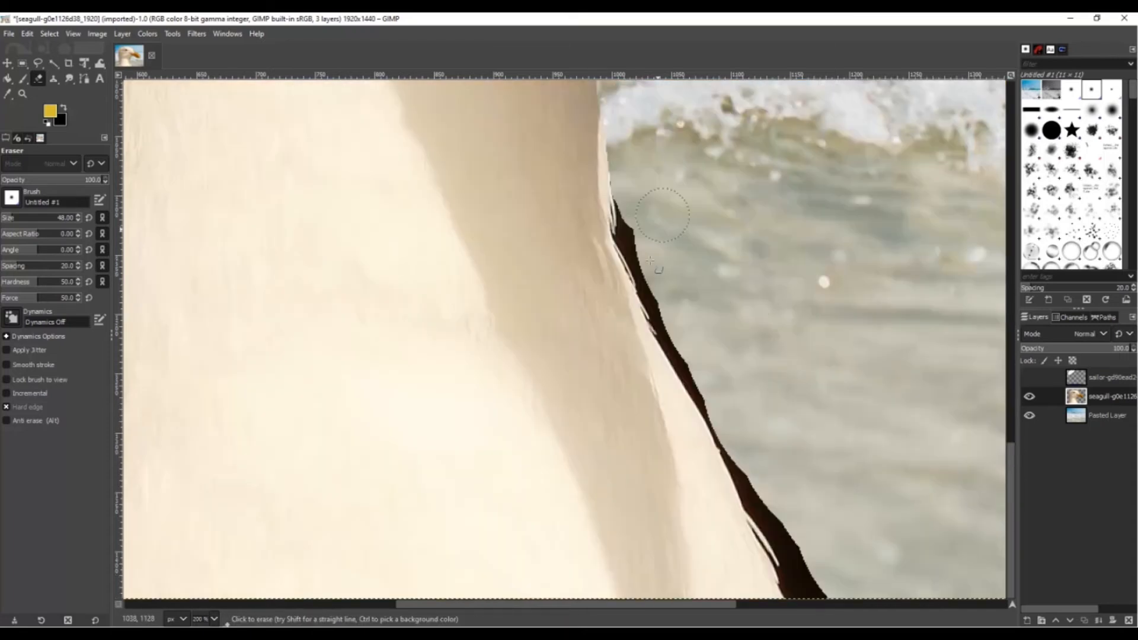
drag(640, 211, 645, 245)
mouse_move(664, 288)
mouse_down()
mouse_move(685, 352)
mouse_move(803, 572)
mouse_up()
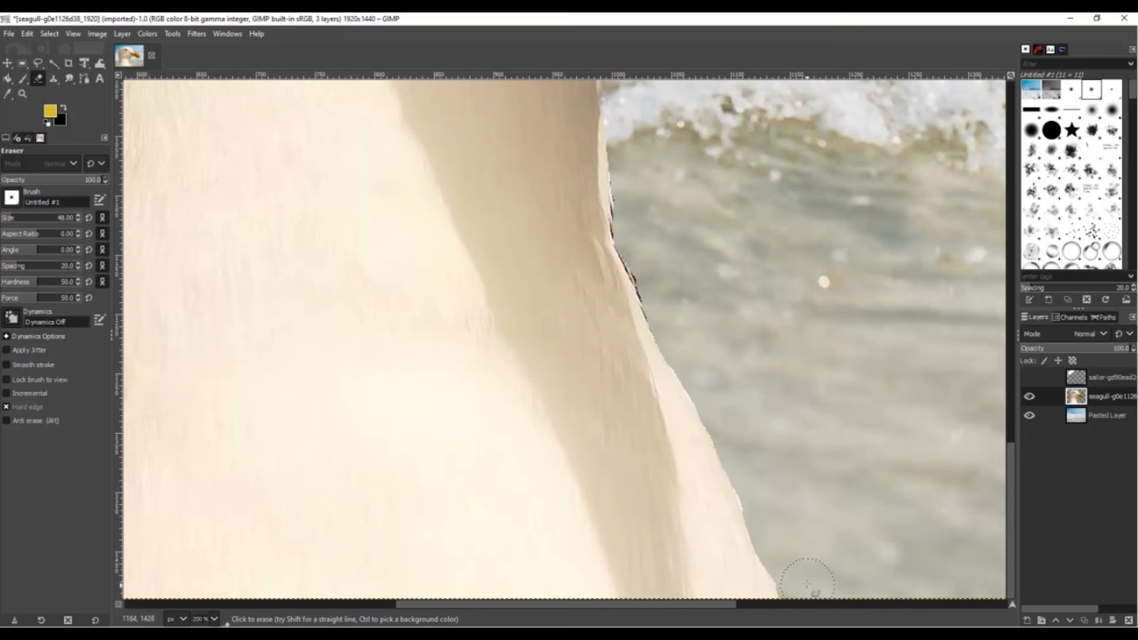
drag(1011, 521, 1011, 325)
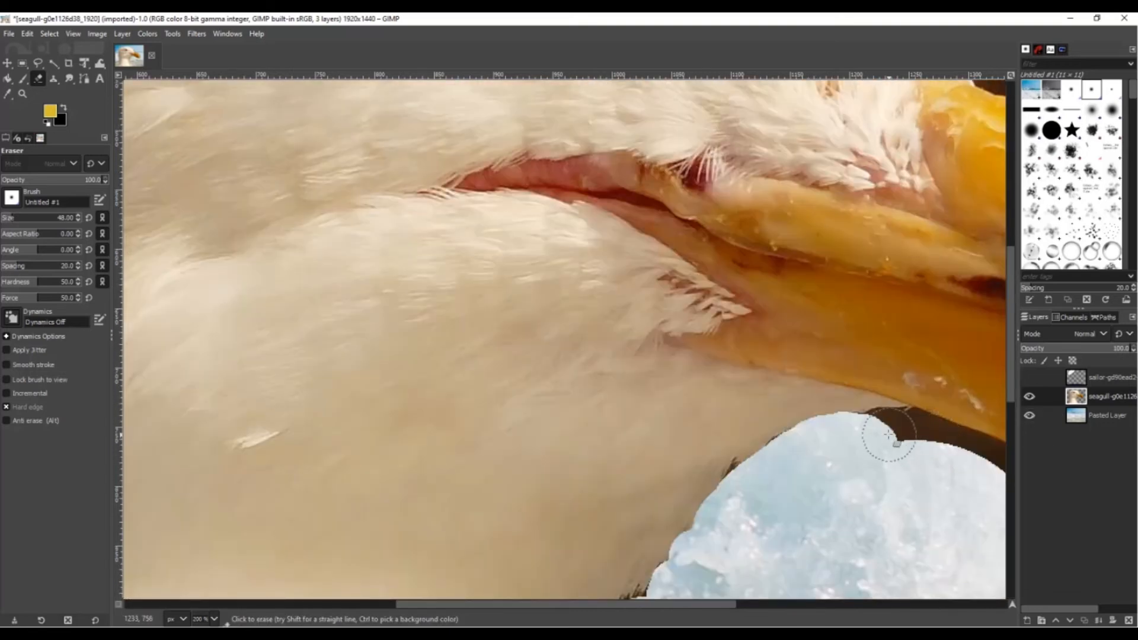
Erase the dark fringe where the seagull's throat meets the base of the lower beak with the size 48 Eraser
mouse_move(889, 436)
mouse_down()
mouse_move(879, 434)
mouse_move(945, 458)
mouse_up()
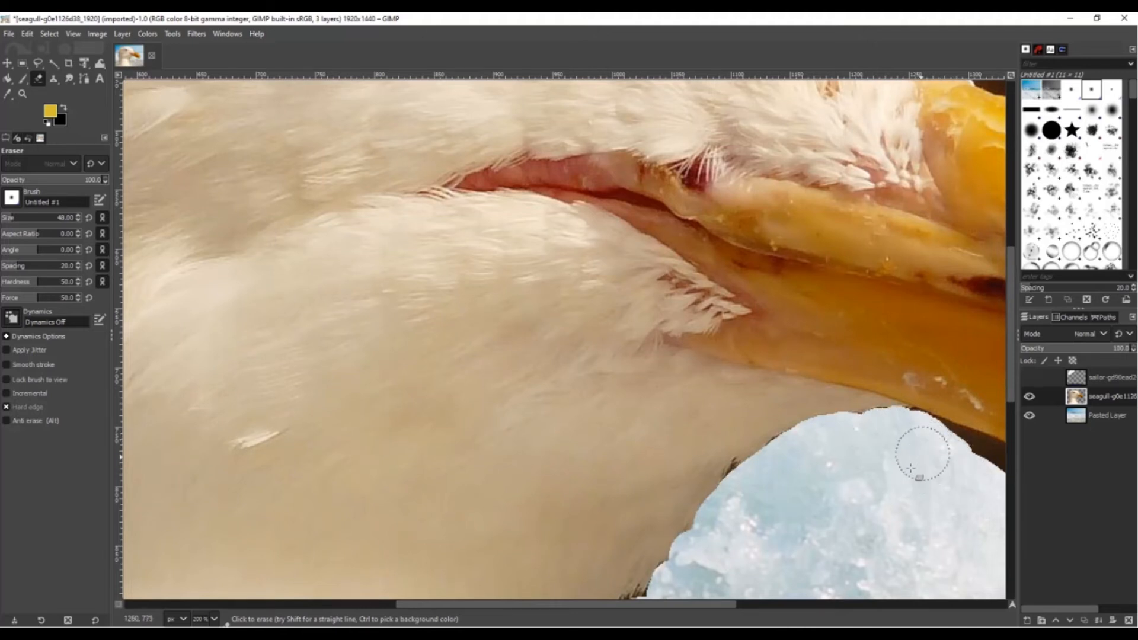
drag(692, 604, 841, 605)
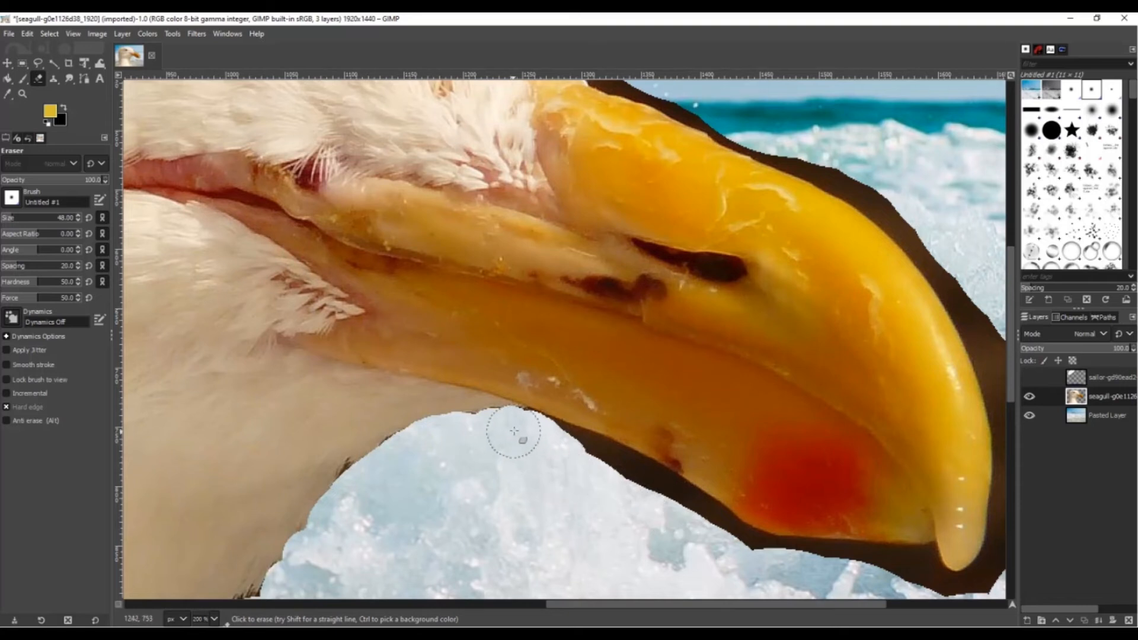
mouse_move(511, 433)
mouse_down()
mouse_move(632, 475)
mouse_move(672, 502)
mouse_up()
drag(691, 517, 928, 596)
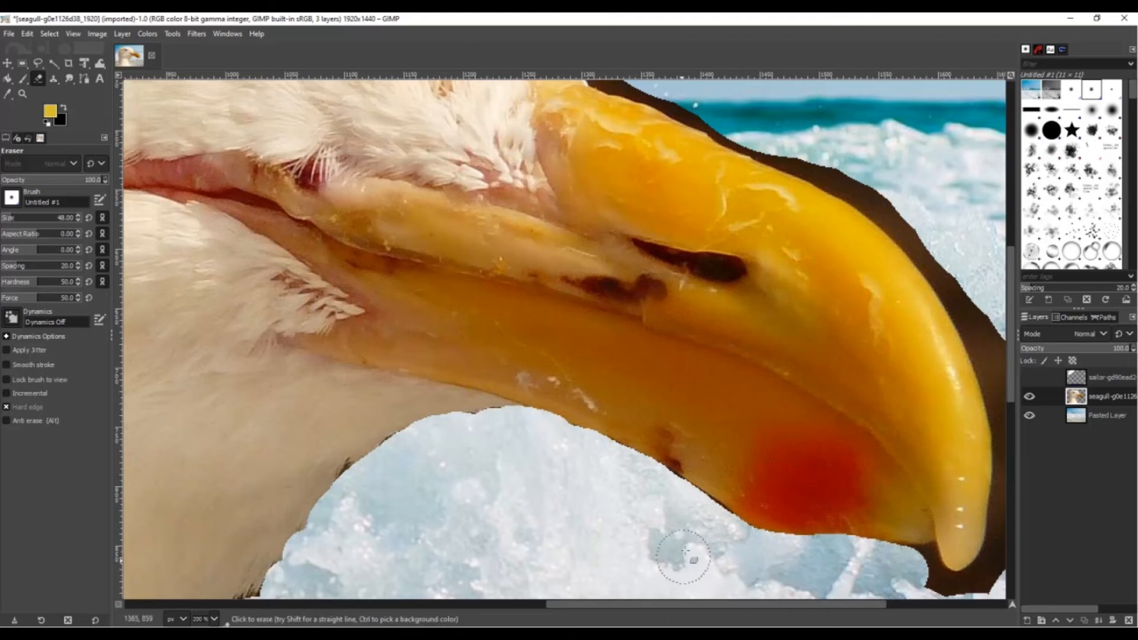
key(ctrl+z)
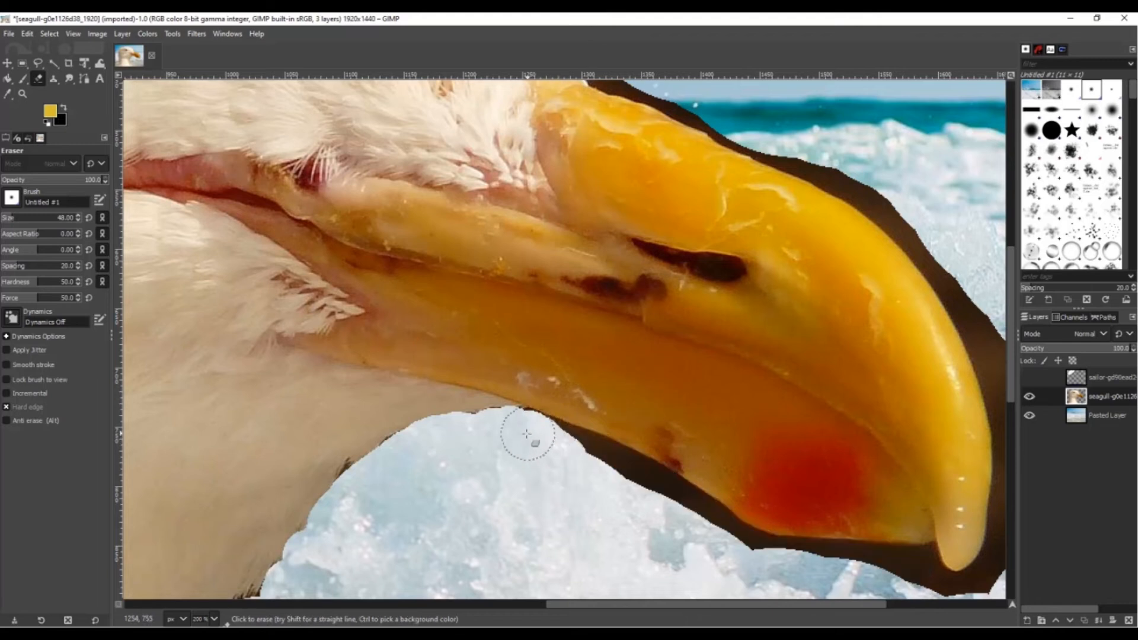
drag(532, 442, 693, 508)
key(ctrl+z)
Erase the dark fringe along the underside of the beak, from its base past the red spot to the hooked tip, redoing the last stroke
mouse_move(554, 453)
mouse_down()
mouse_move(649, 491)
mouse_move(781, 580)
mouse_move(711, 549)
mouse_move(690, 522)
mouse_up()
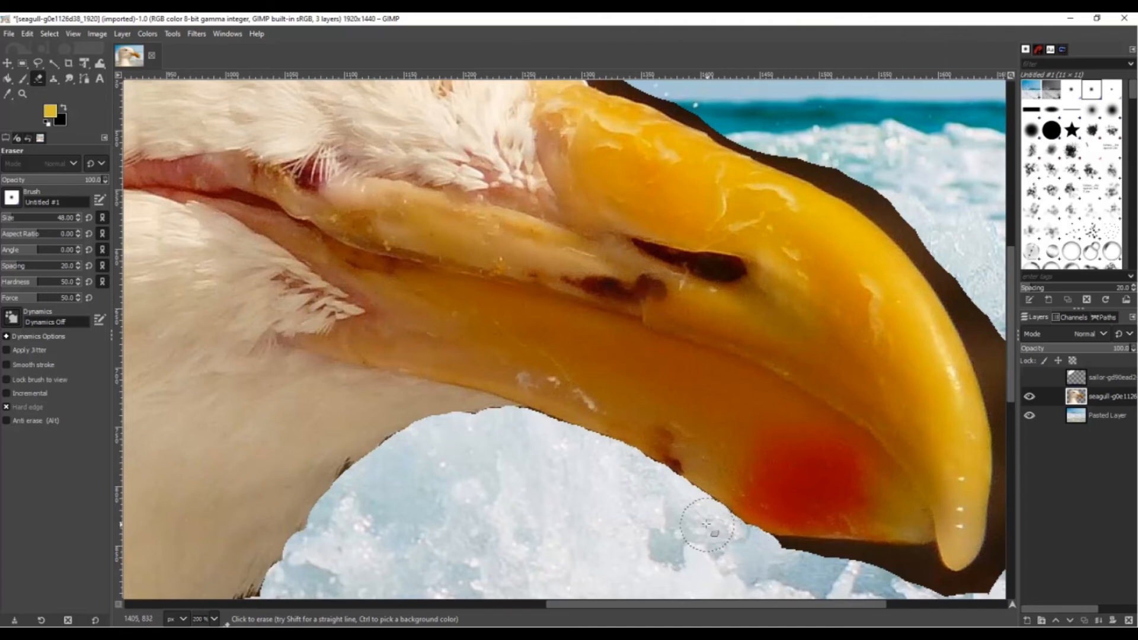
drag(778, 561, 966, 584)
key(ctrl+z)
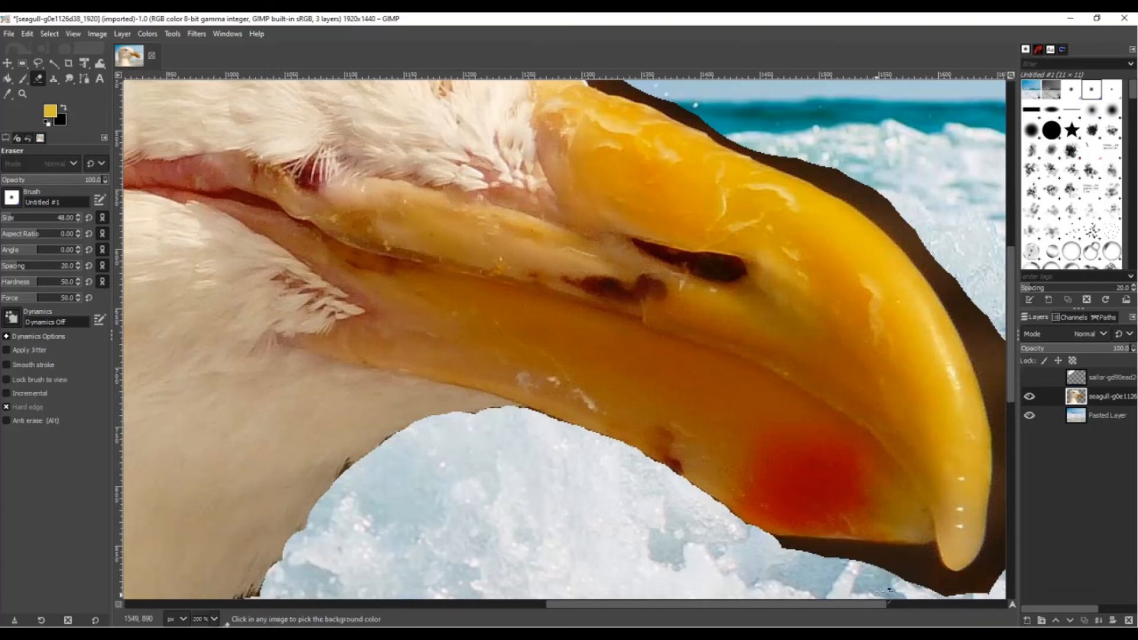
drag(796, 564, 929, 586)
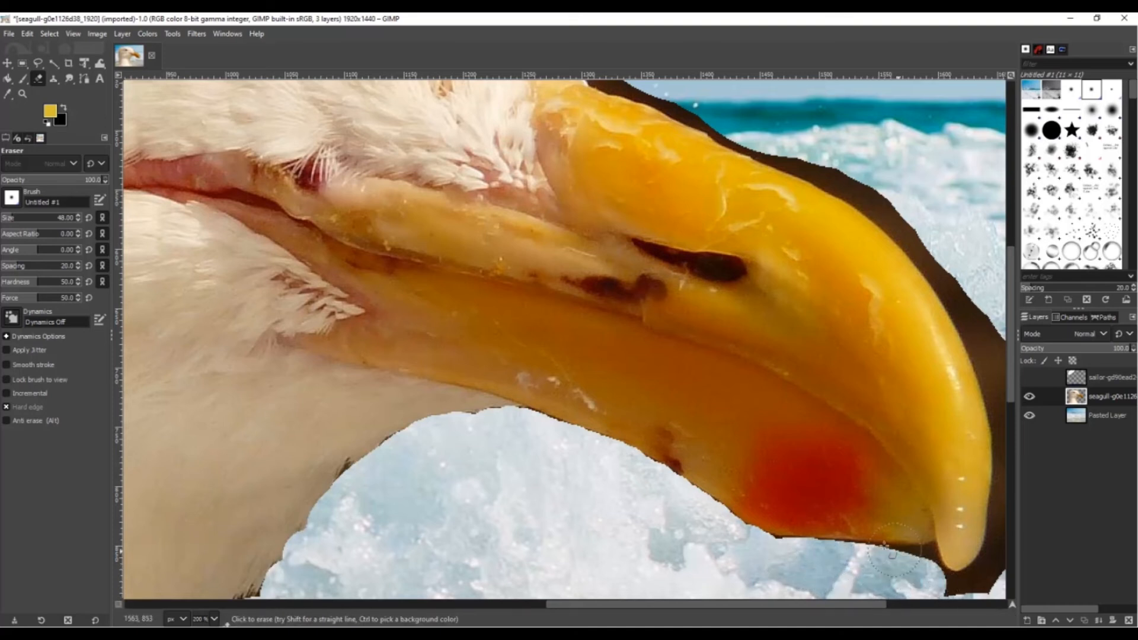
Clean up the beak's underside near the red spot and erase the dark fringe around the hooked tip and up the beak's front edge
scroll(889, 563, down, 10)
scroll(882, 554, up, 7)
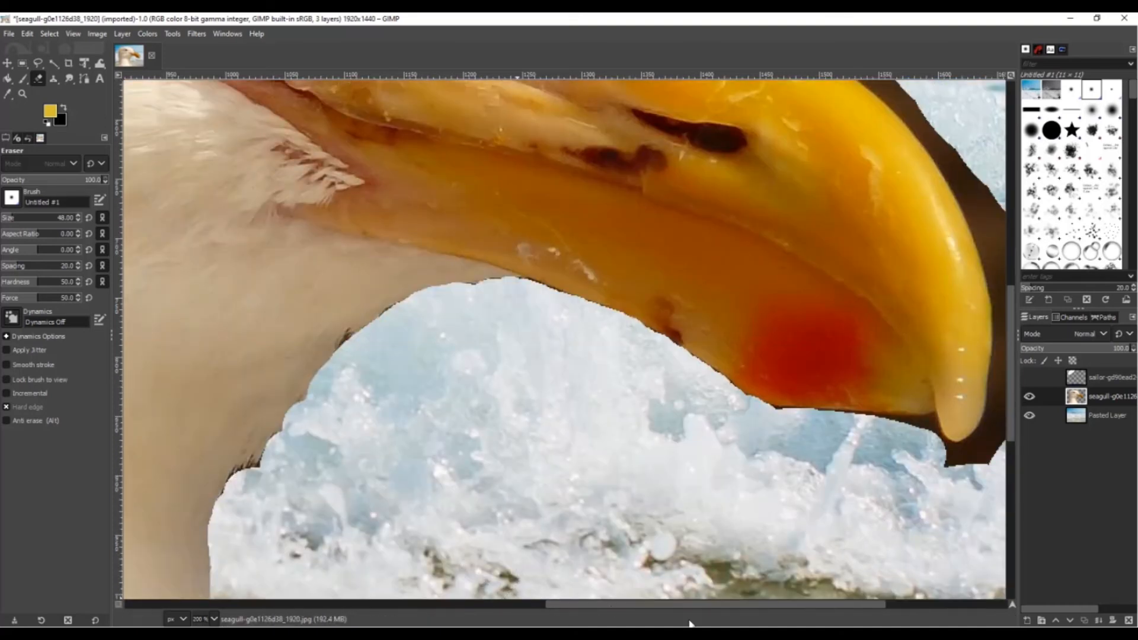
drag(561, 604, 676, 604)
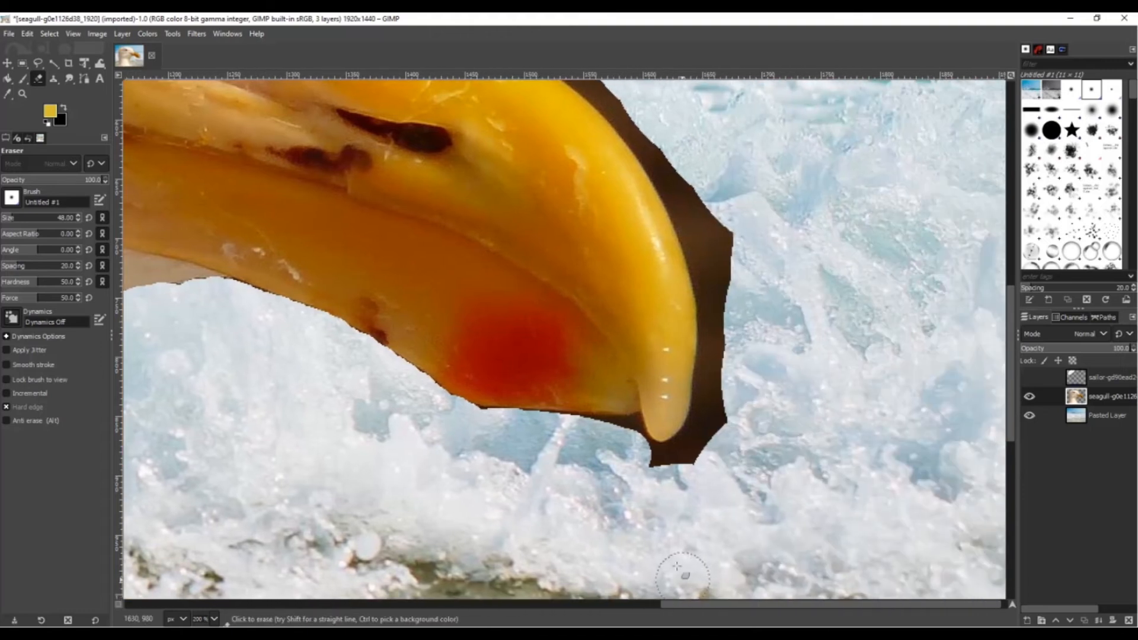
drag(612, 440, 615, 443)
click(582, 439)
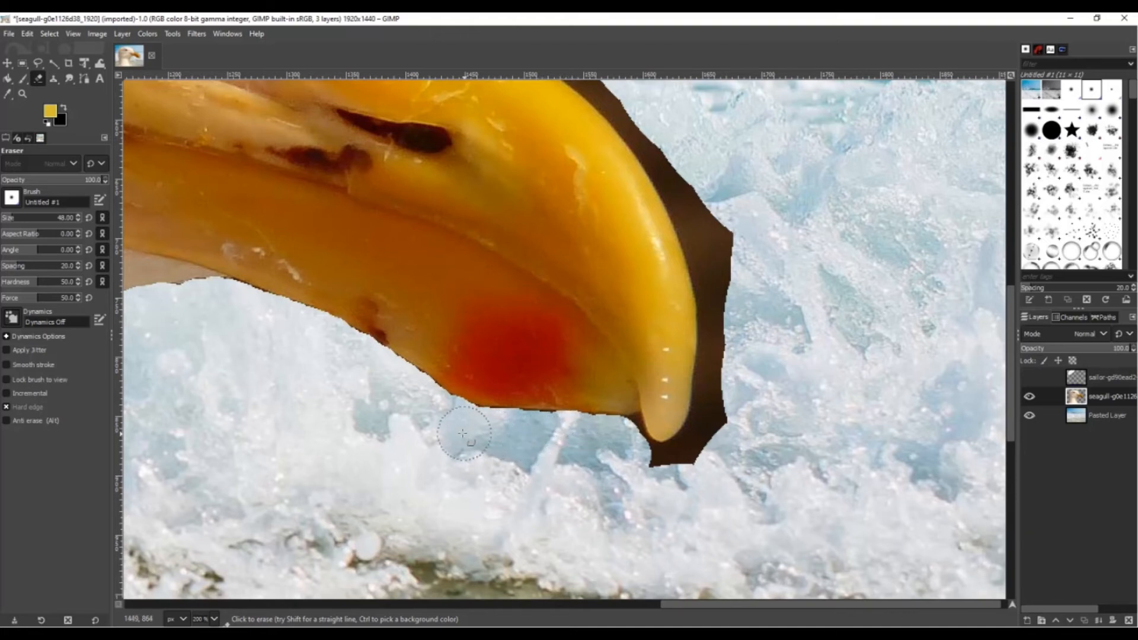
mouse_move(646, 480)
mouse_down()
mouse_move(697, 466)
mouse_move(704, 453)
mouse_move(727, 312)
mouse_move(676, 162)
mouse_move(629, 88)
mouse_up()
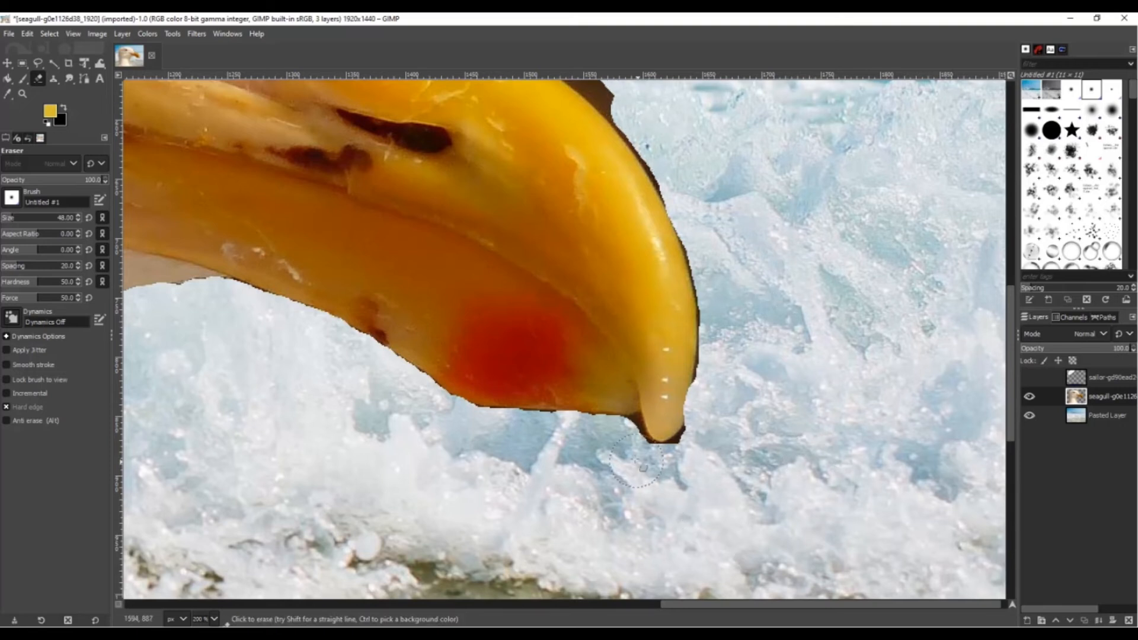
mouse_move(628, 455)
mouse_down()
mouse_move(660, 466)
mouse_move(690, 460)
mouse_up()
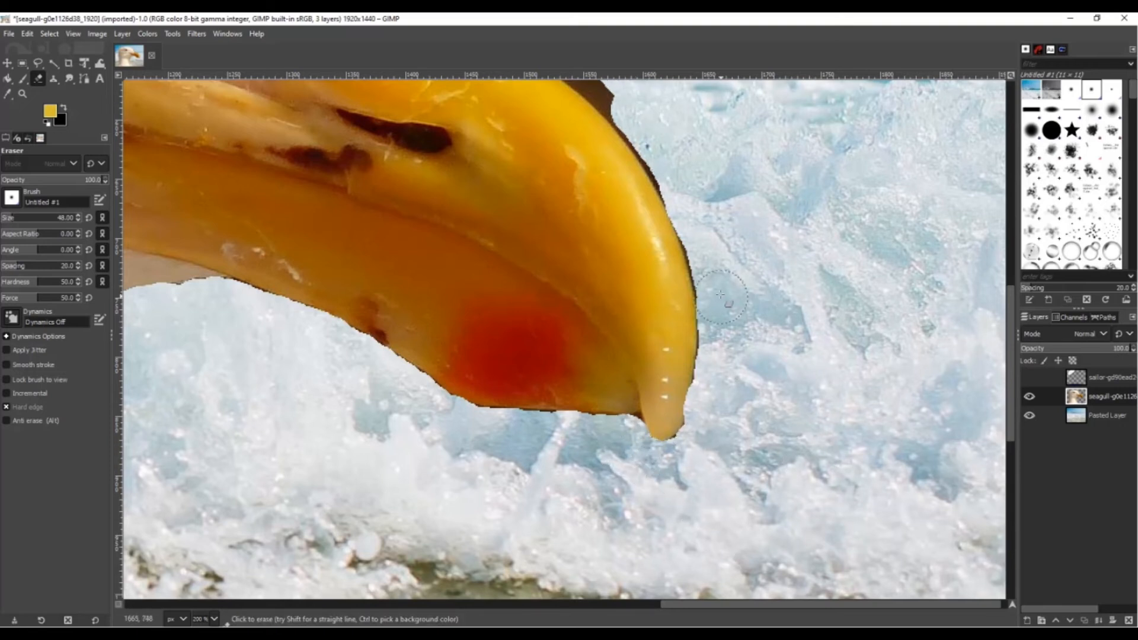
Erase the remaining fringe along the top of the beak, up the forehead and over the crown of the seagull's head
scroll(616, 178, up, 3)
scroll(559, 338, up, 6)
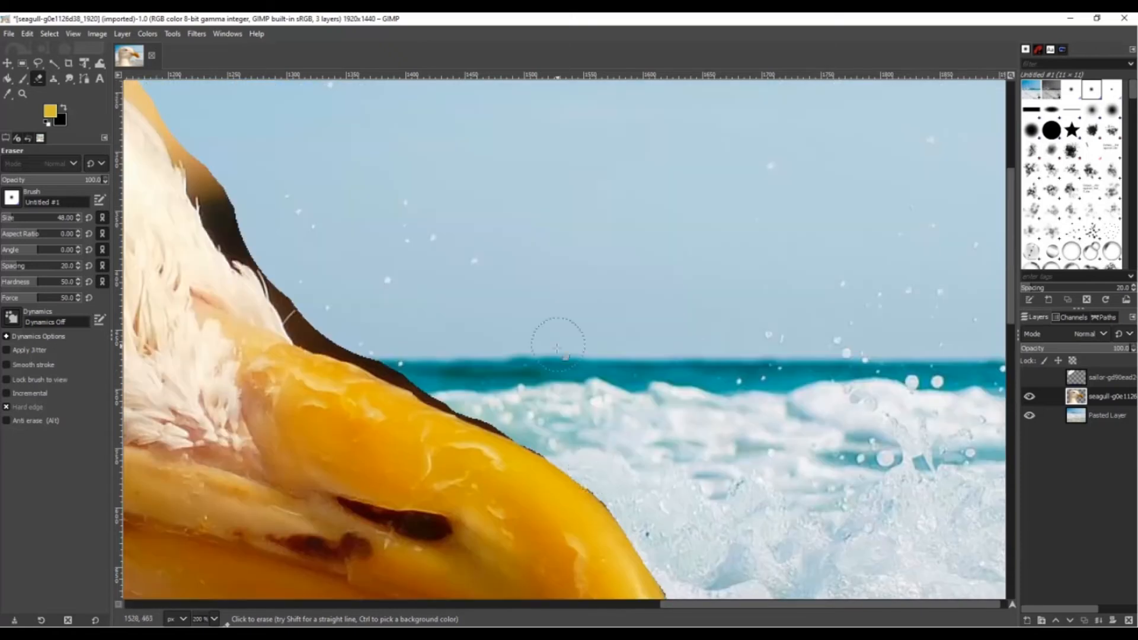
mouse_move(348, 333)
mouse_down()
mouse_move(310, 318)
mouse_move(389, 343)
mouse_move(191, 119)
mouse_move(294, 288)
mouse_move(231, 218)
mouse_move(236, 245)
mouse_up()
scroll(236, 244, up, 6)
drag(668, 604, 502, 605)
mouse_move(566, 354)
mouse_down()
mouse_move(264, 208)
mouse_move(184, 186)
mouse_up()
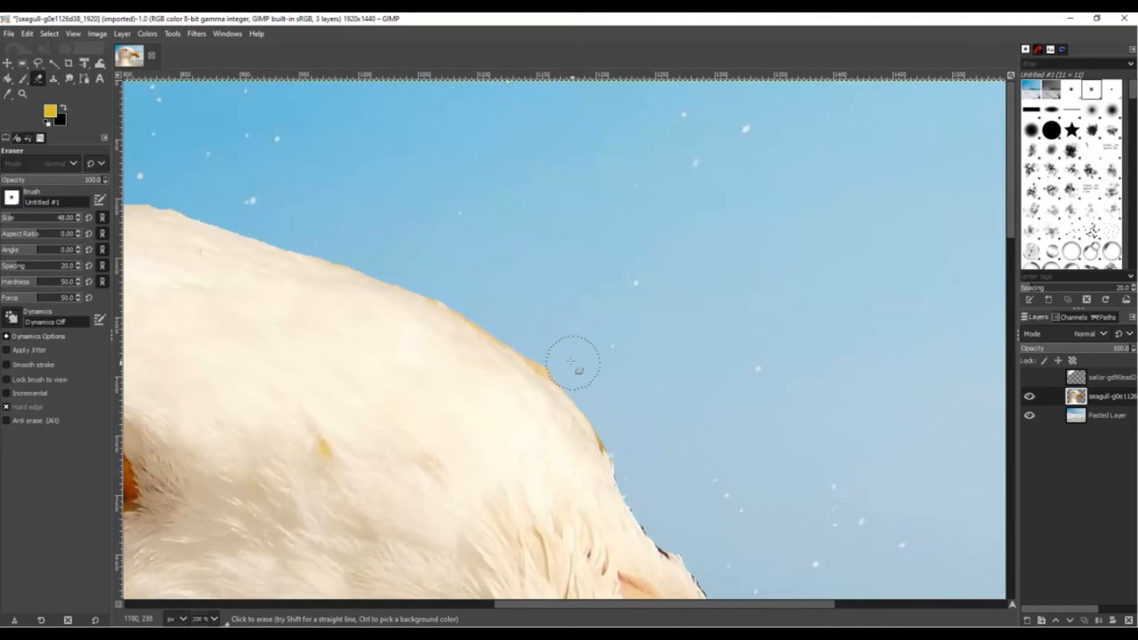
Erase the orange fringe along the rear of the seagull's crown and down the back of its head
scroll(571, 368, left, 20)
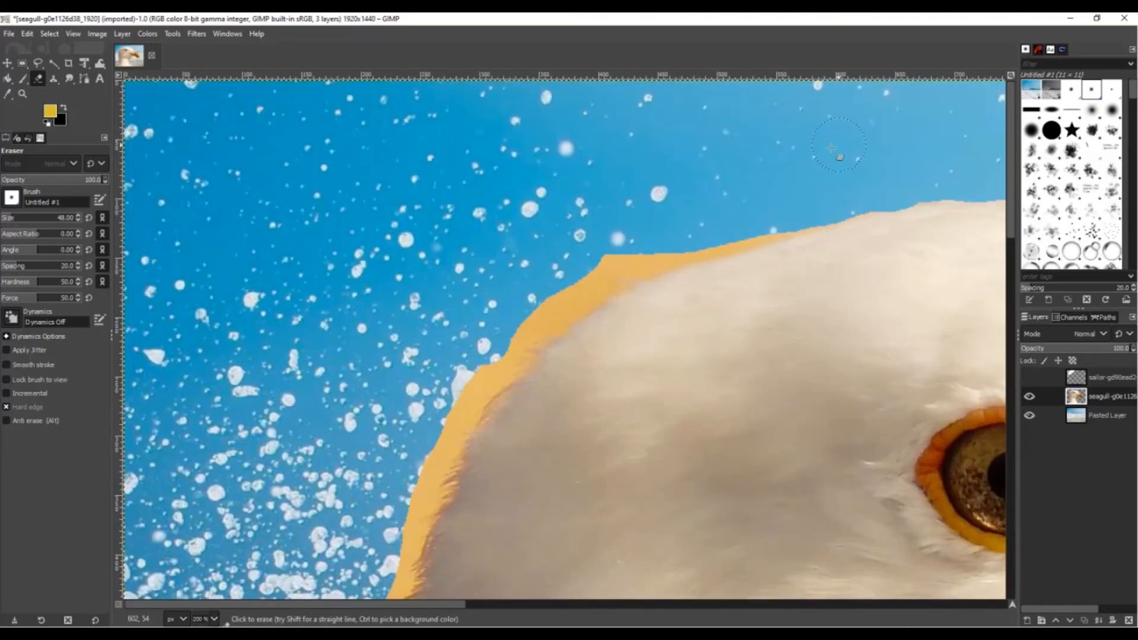
mouse_move(859, 191)
mouse_down()
mouse_move(688, 234)
mouse_move(445, 424)
mouse_move(551, 297)
mouse_up()
scroll(551, 296, down, 2)
mouse_move(504, 228)
mouse_down()
mouse_move(425, 328)
mouse_move(388, 474)
mouse_up()
Erase the fringe along the back of the seagull's neck down to the image's bottom edge
scroll(388, 474, down, 5)
drag(374, 249, 363, 127)
scroll(385, 206, down, 2)
drag(385, 206, 407, 391)
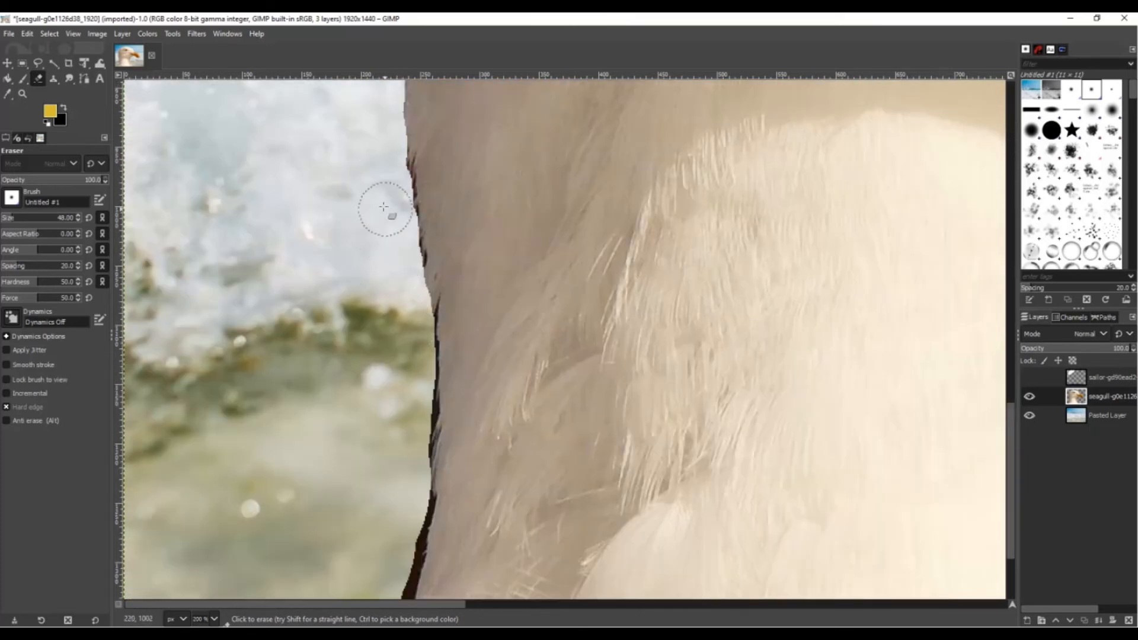
scroll(386, 205, down, 1)
mouse_move(400, 238)
mouse_down()
mouse_move(406, 284)
mouse_move(379, 503)
mouse_move(348, 545)
mouse_up()
Make the sailor hat layer visible and merge it down into the seagull layer
click(73, 34)
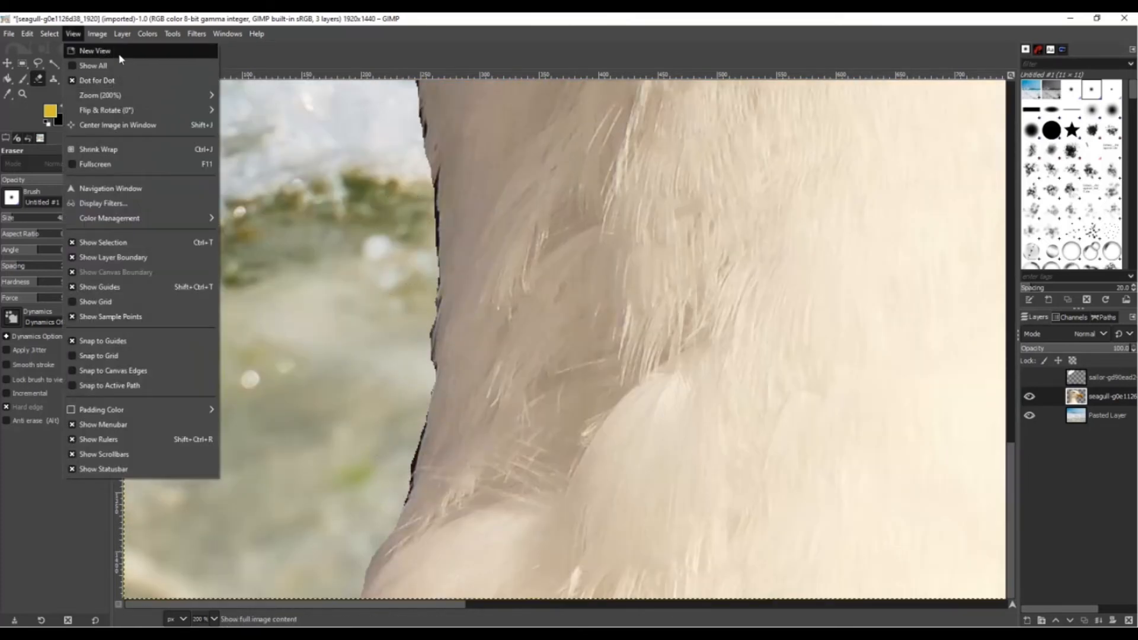
mouse_move(120, 94)
click(255, 93)
click(73, 34)
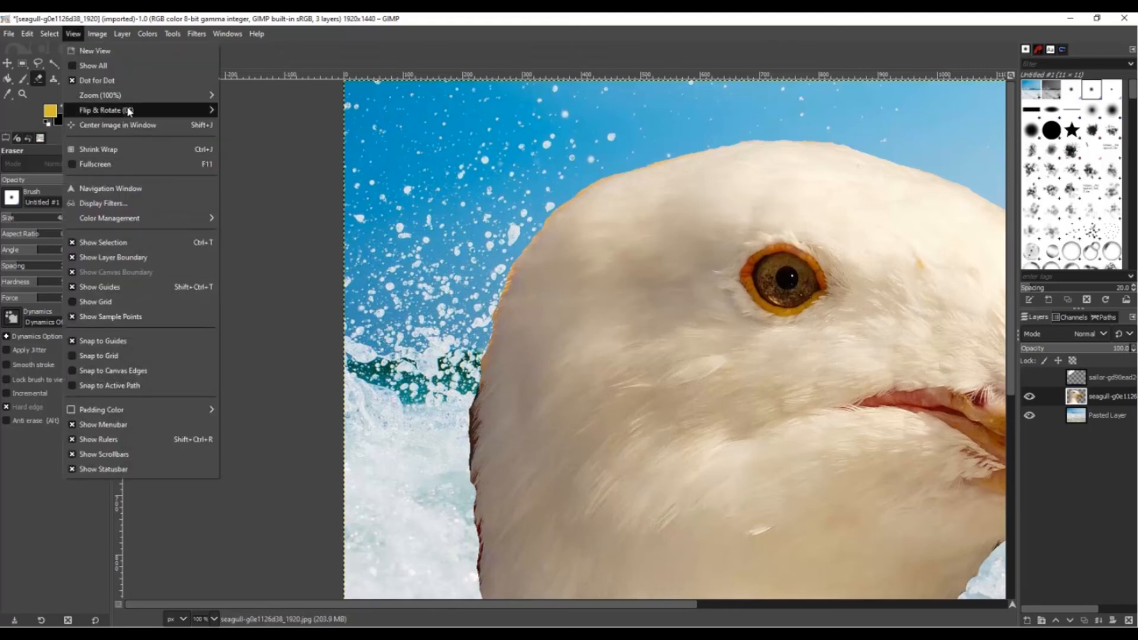
mouse_move(119, 95)
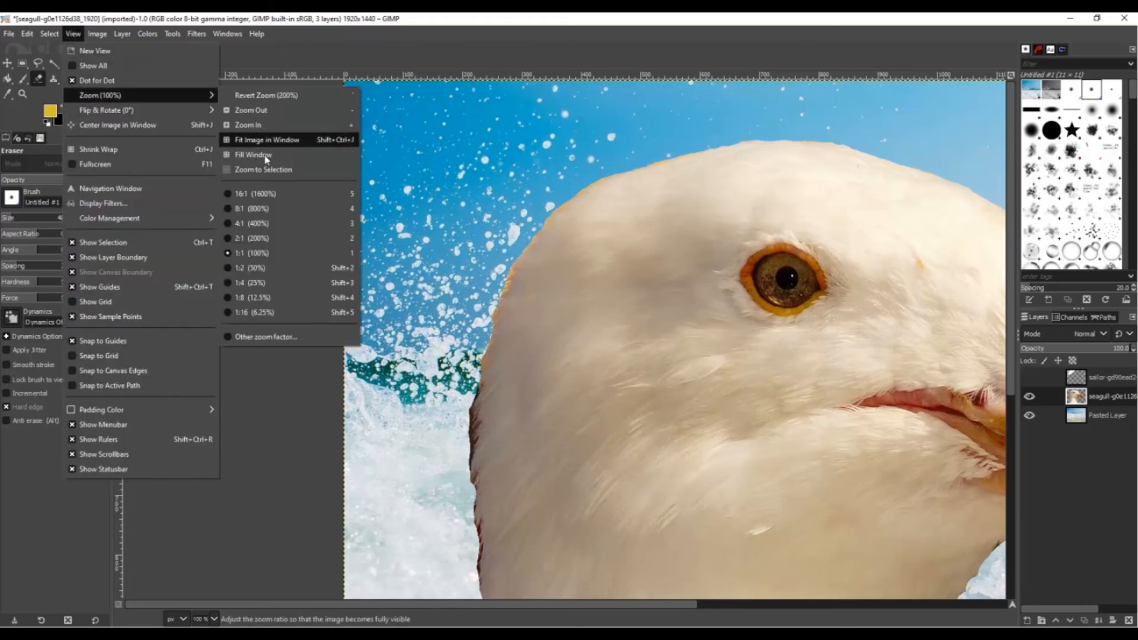
click(265, 273)
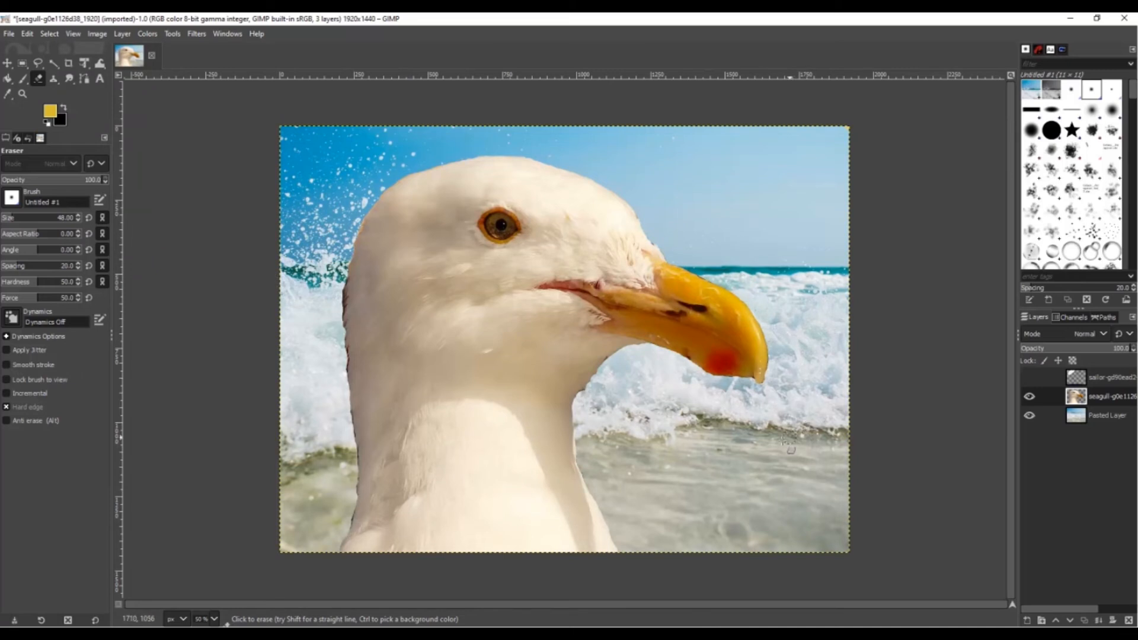
click(1032, 377)
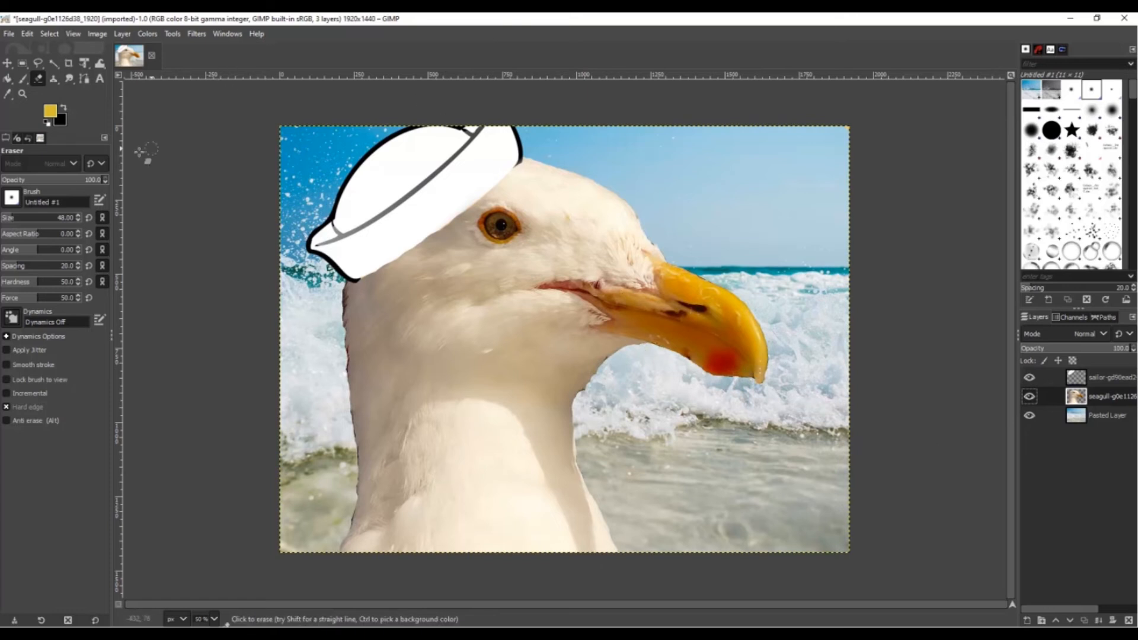
click(1101, 380)
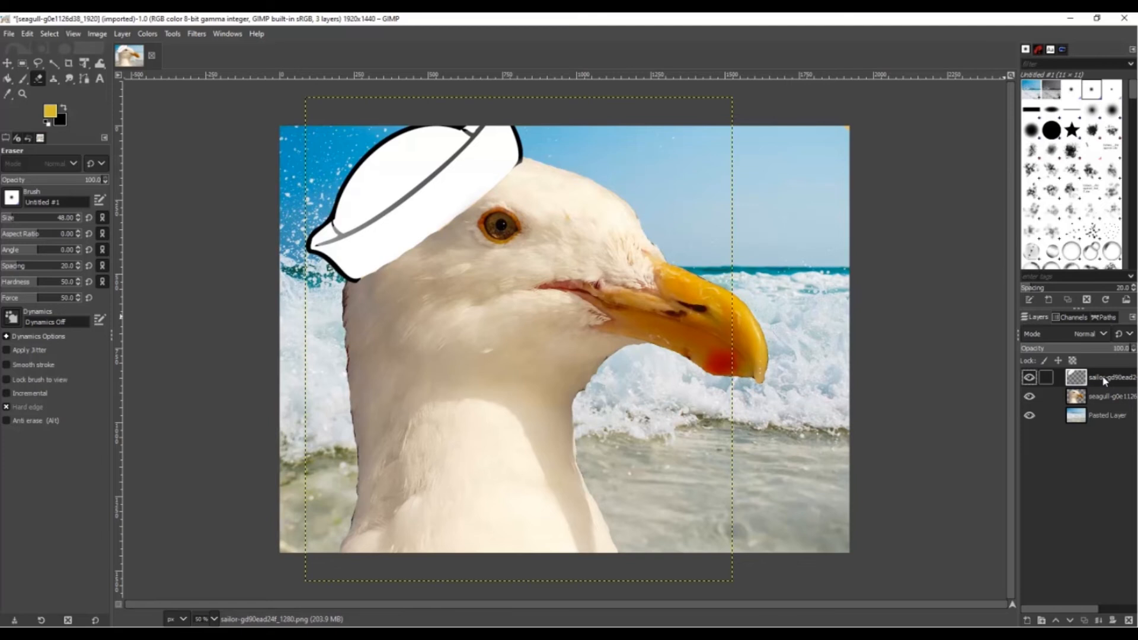
right_click(1104, 381)
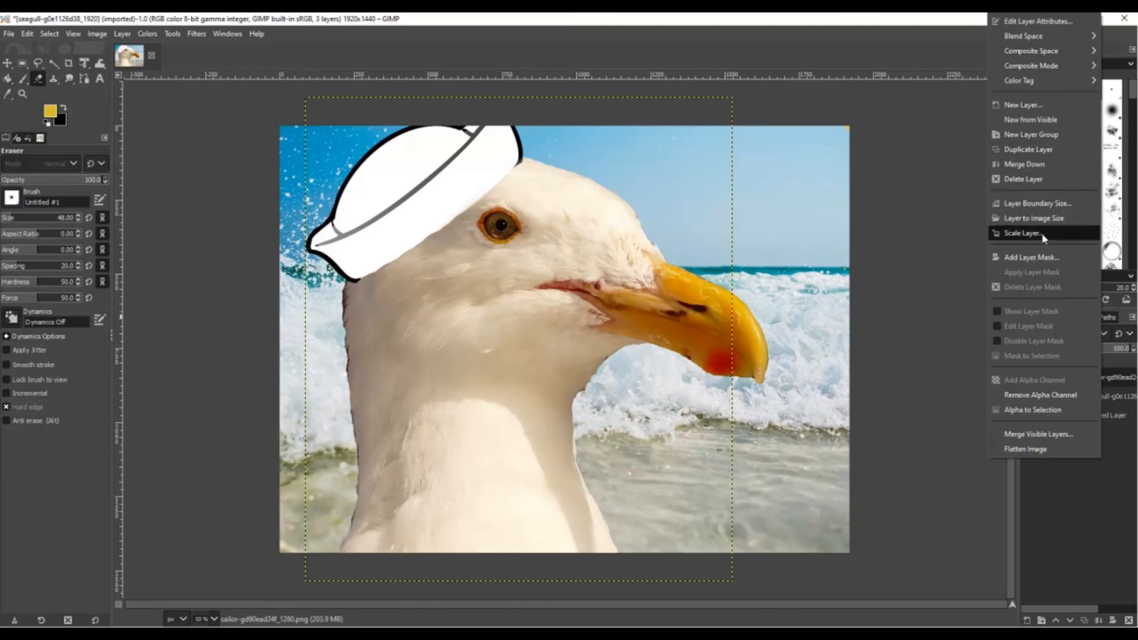
click(1061, 166)
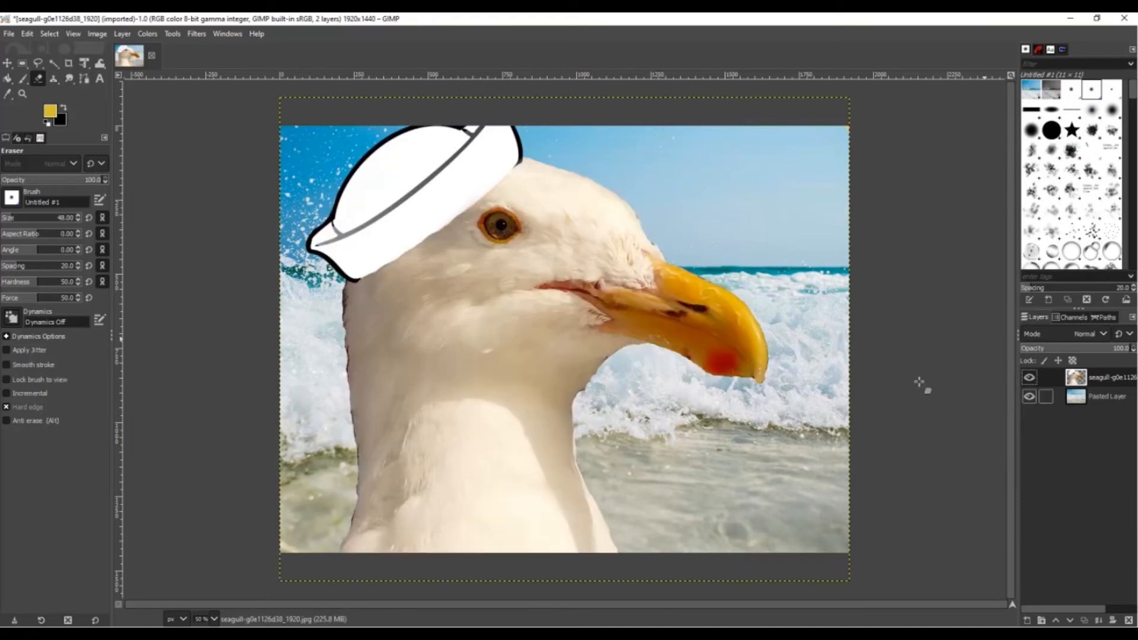
Move the merged seagull layer slightly left and down over the beach background with the Move tool
click(7, 63)
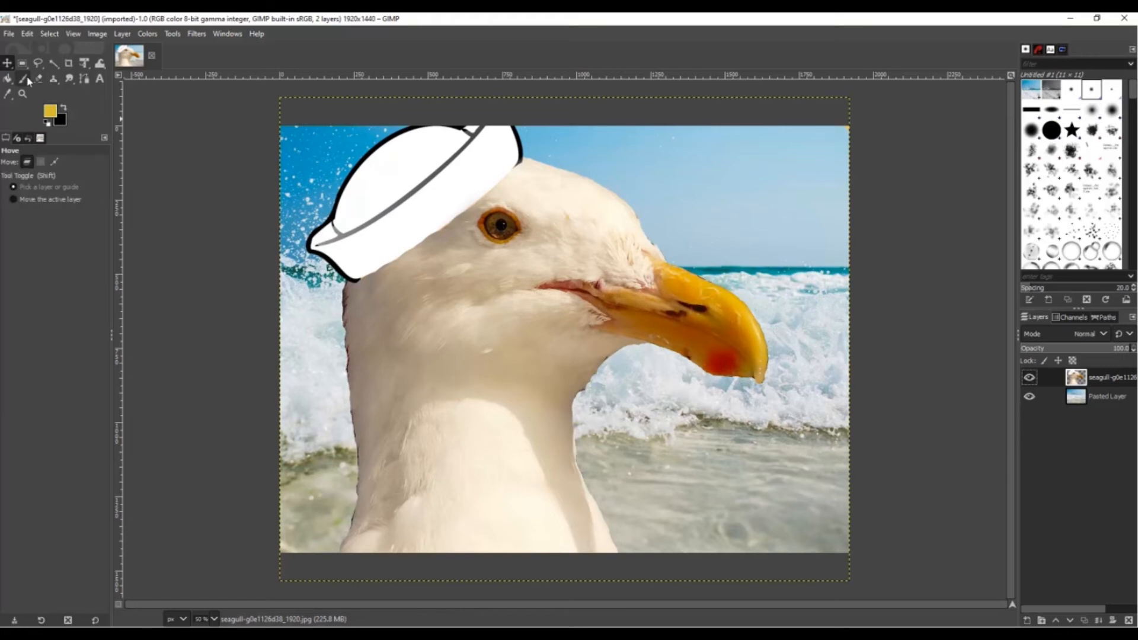
drag(415, 254, 387, 262)
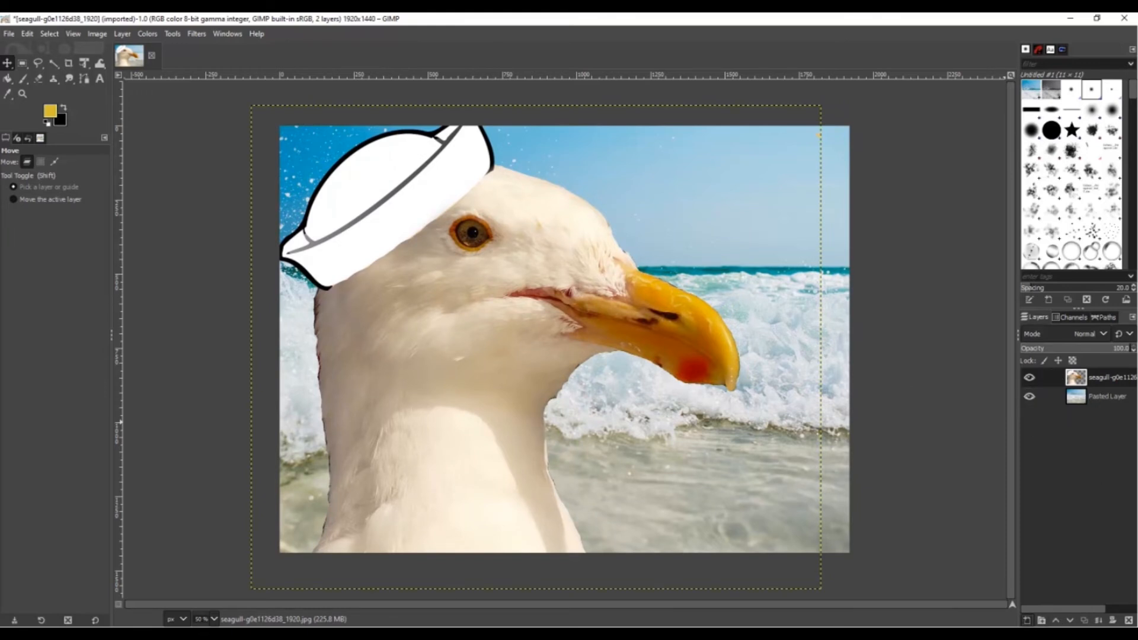
Add a new transparent 1920 x 1440 px layer on top and bucket-fill it with the yellow foreground colour
key(ctrl+shift+n)
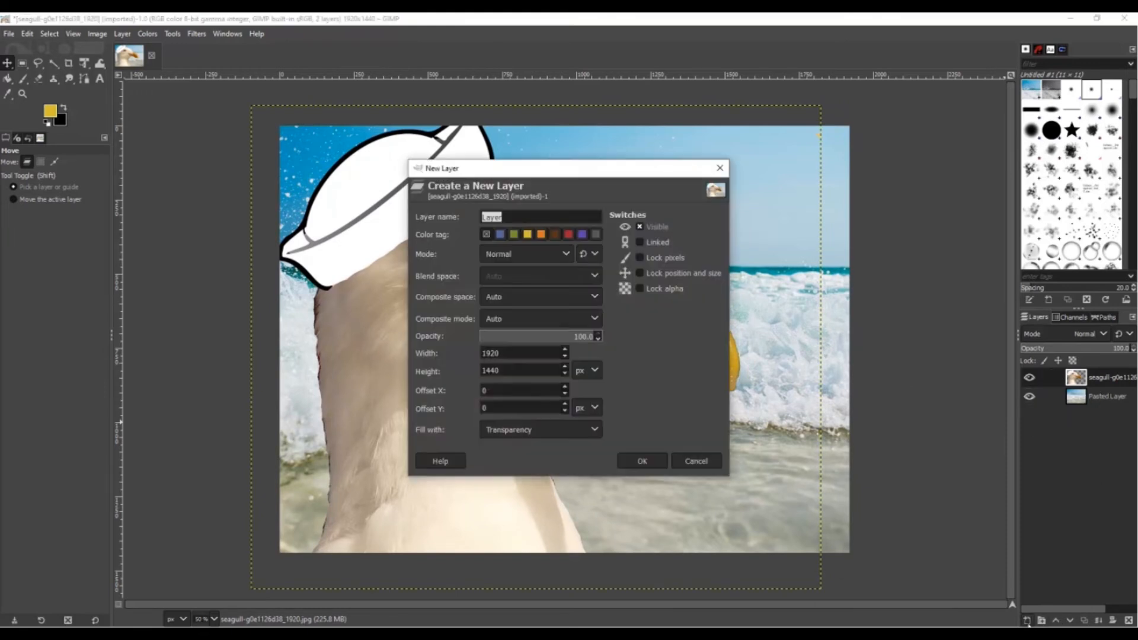
click(653, 466)
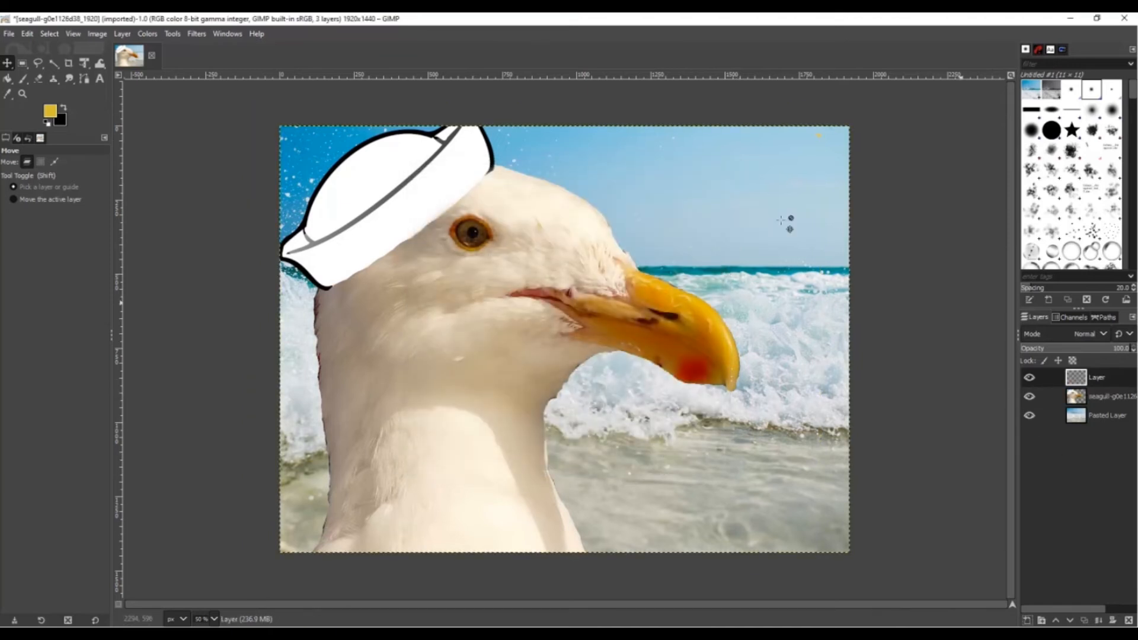
click(7, 78)
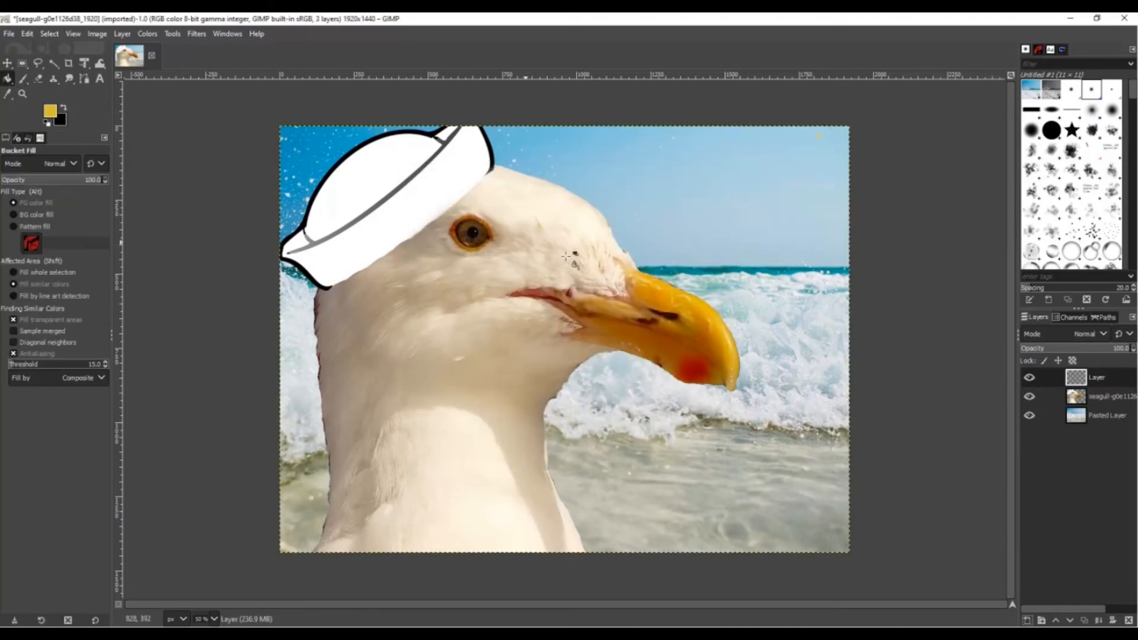
click(665, 191)
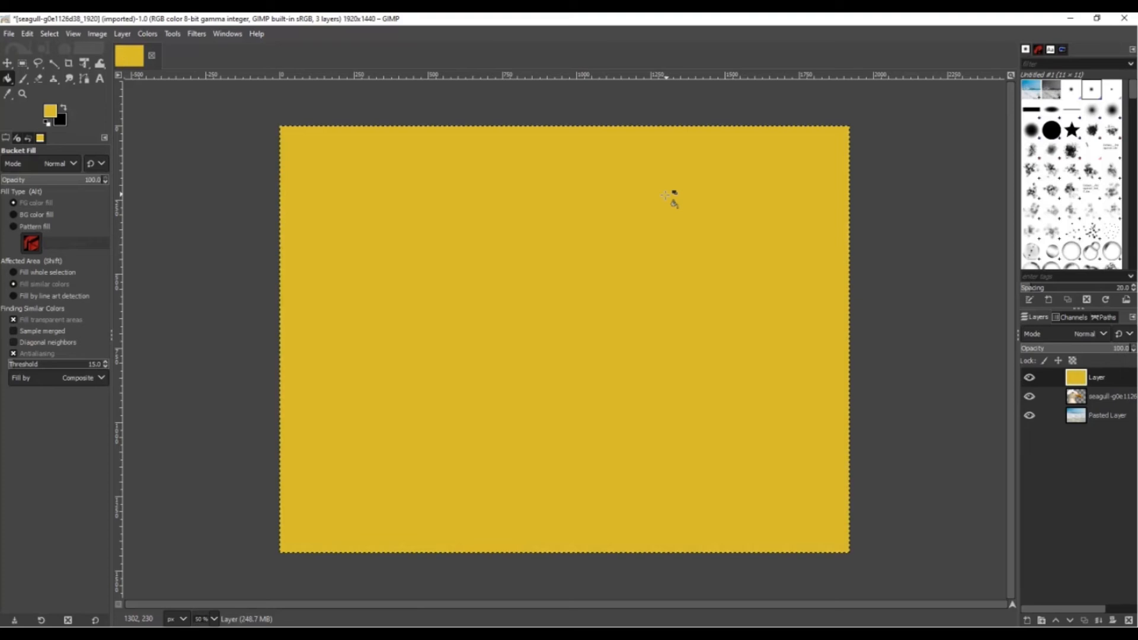
Try the Dissolve, Color erase and Erase blend modes on the yellow fill layer
click(10, 64)
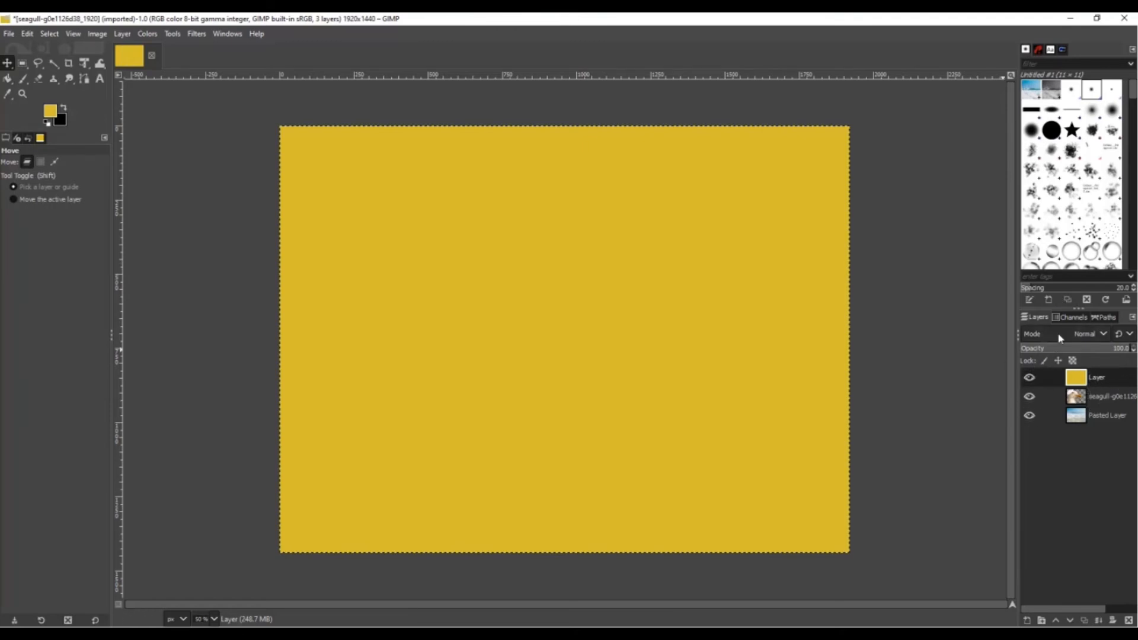
click(1103, 335)
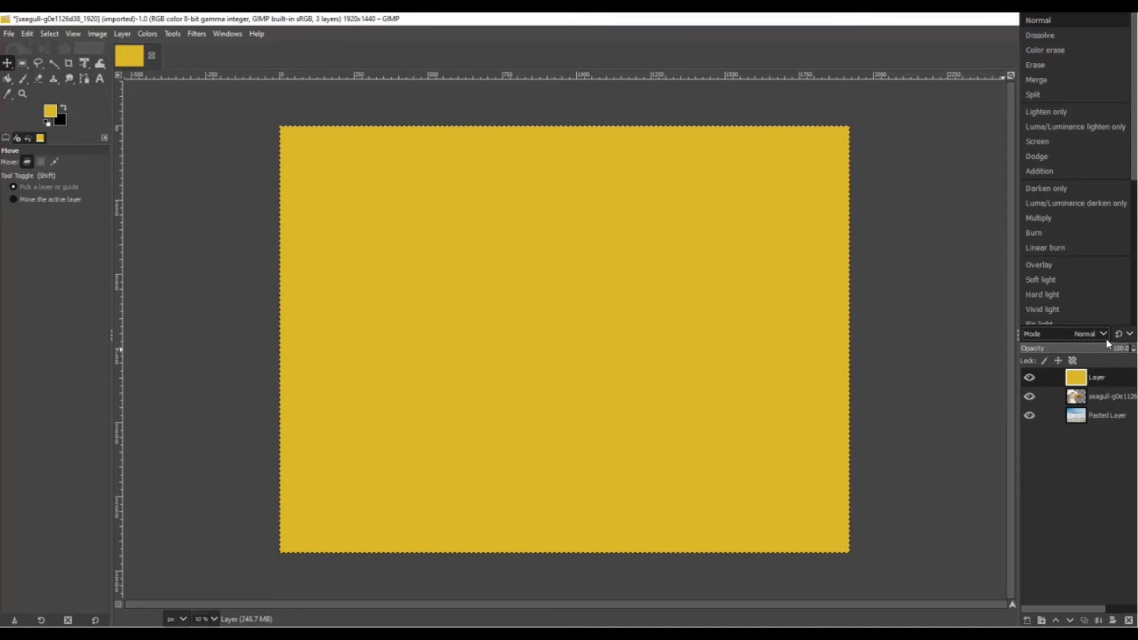
click(1072, 35)
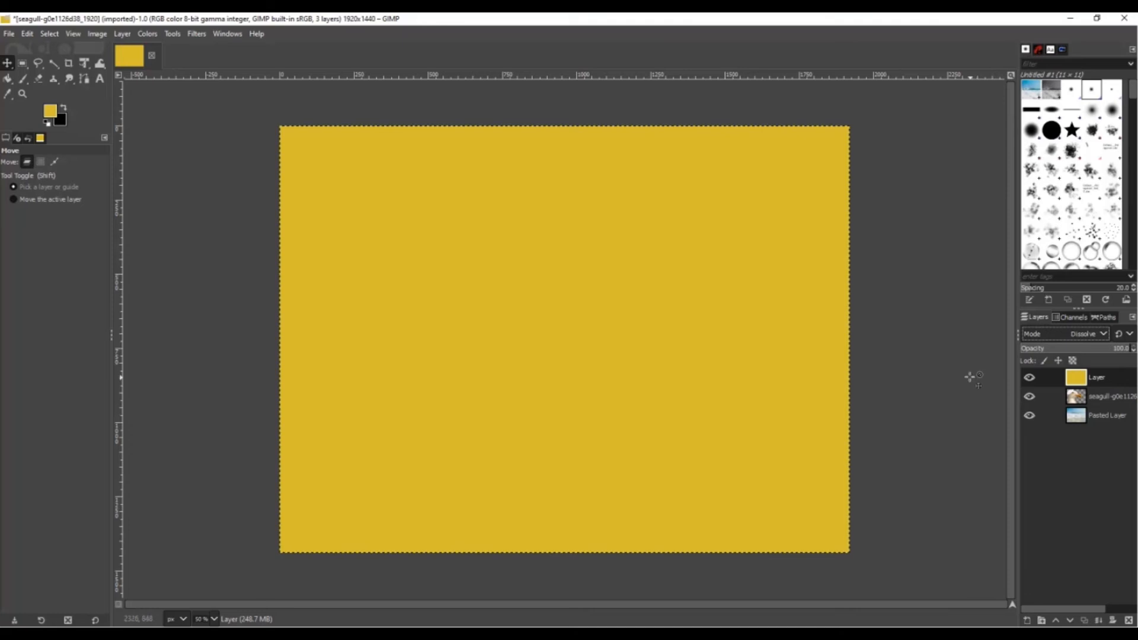
key(Down)
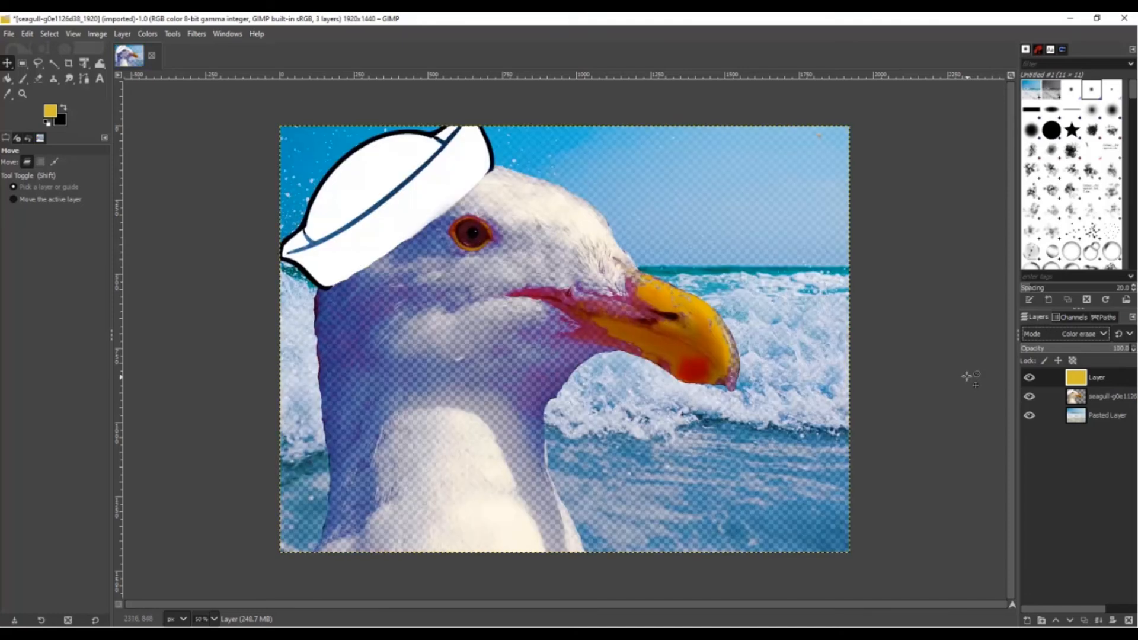
key(Down)
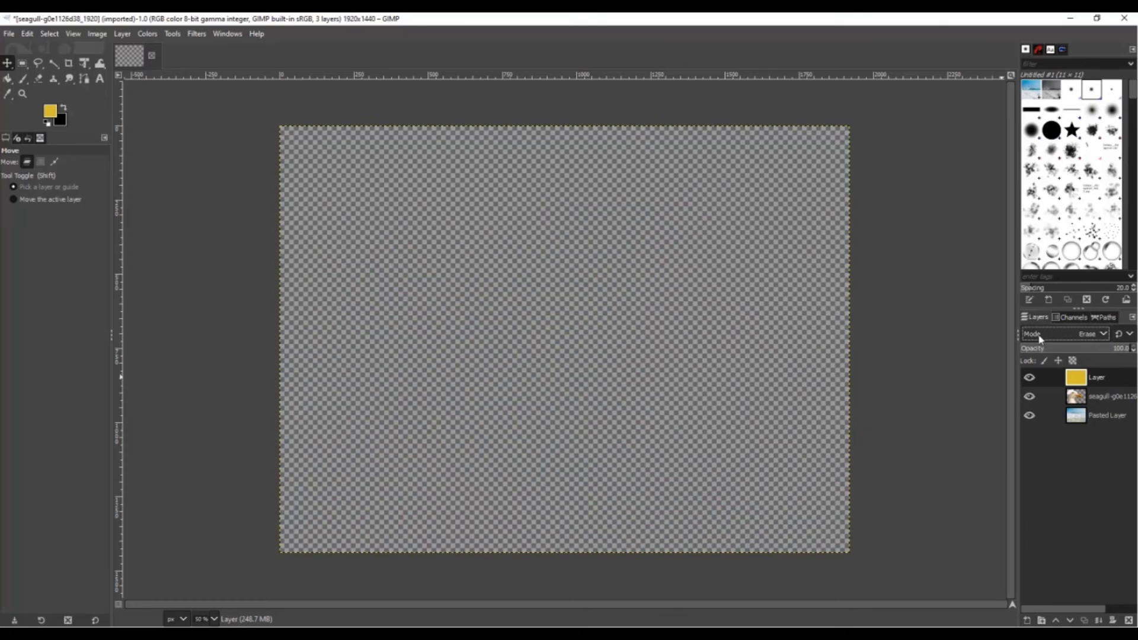
Try the lightening blend modes on the yellow layer, including Luma lighten only, Screen and Addition
key(Down)
key(Down)
key(Down)
key(Down)
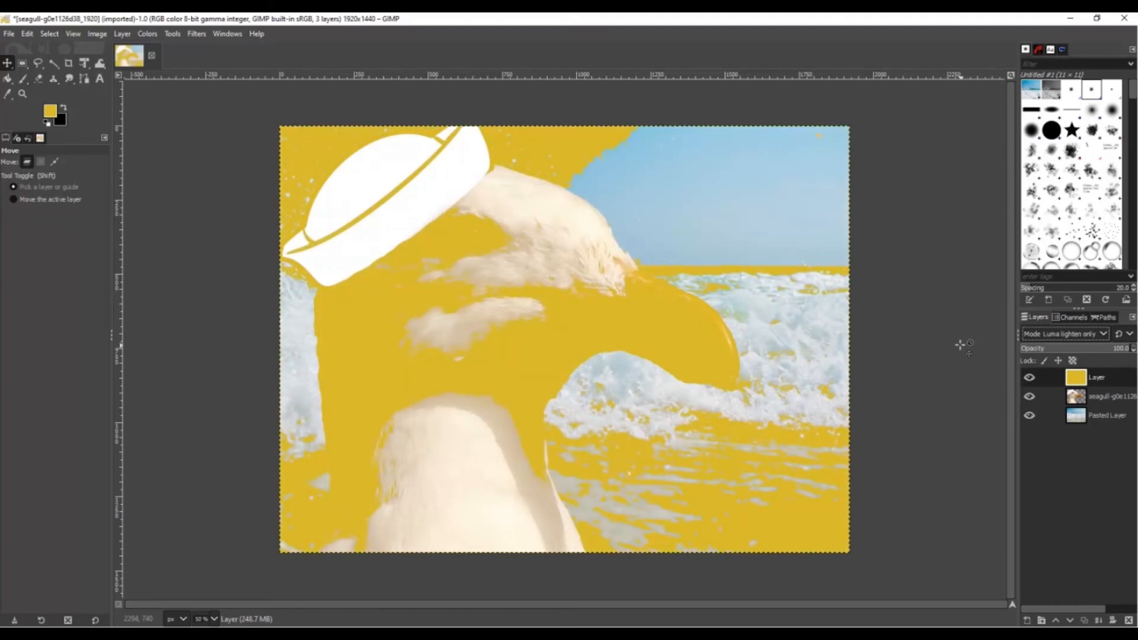
key(Down)
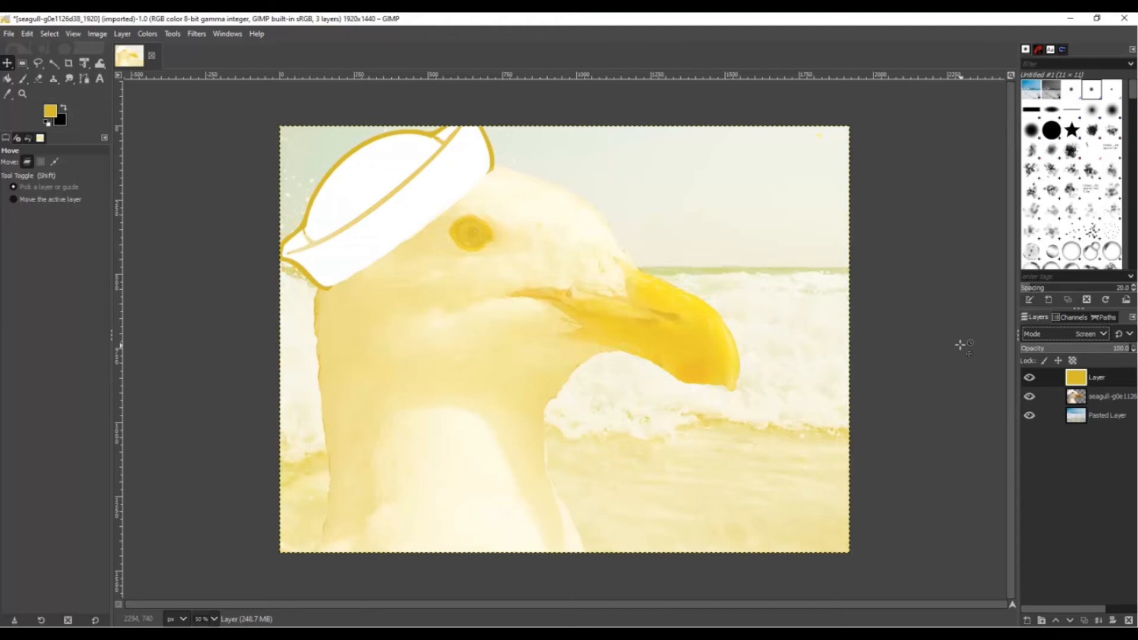
key(Down)
key(Down)
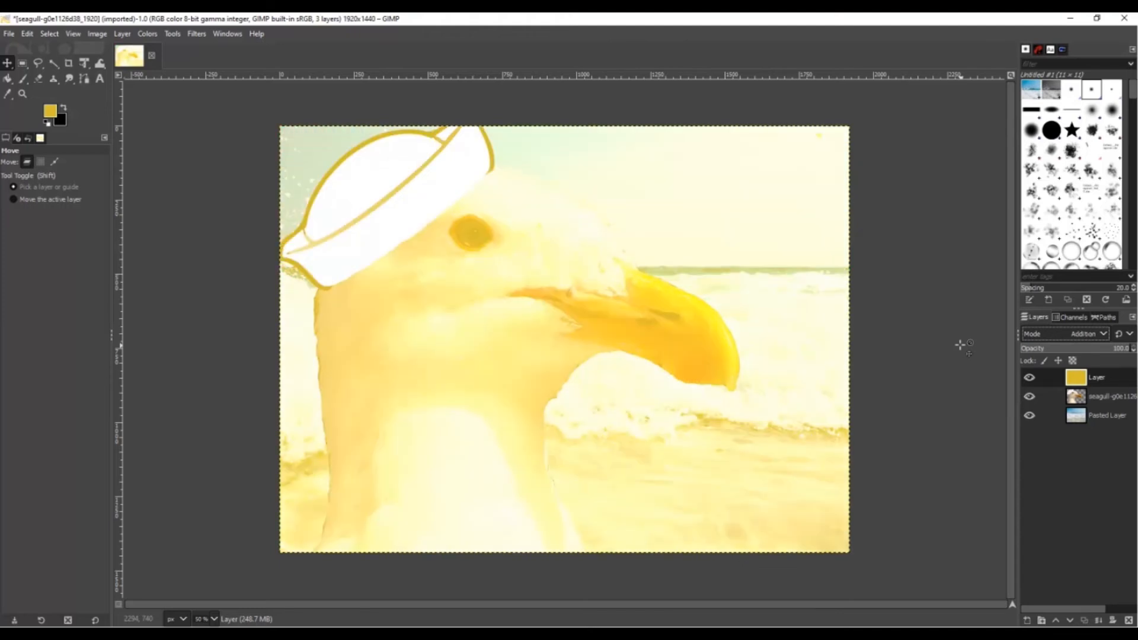
Try the darkening blend modes on the yellow layer: Darken only, Luma darken only, Multiply, Burn and Linear burn
key(Down)
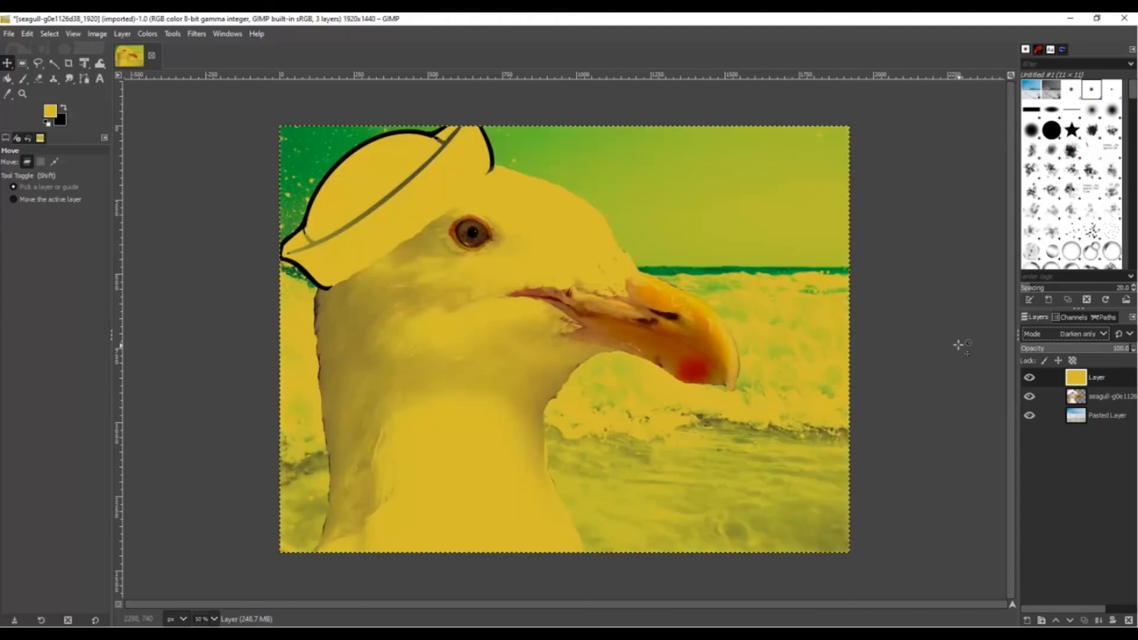
key(Down)
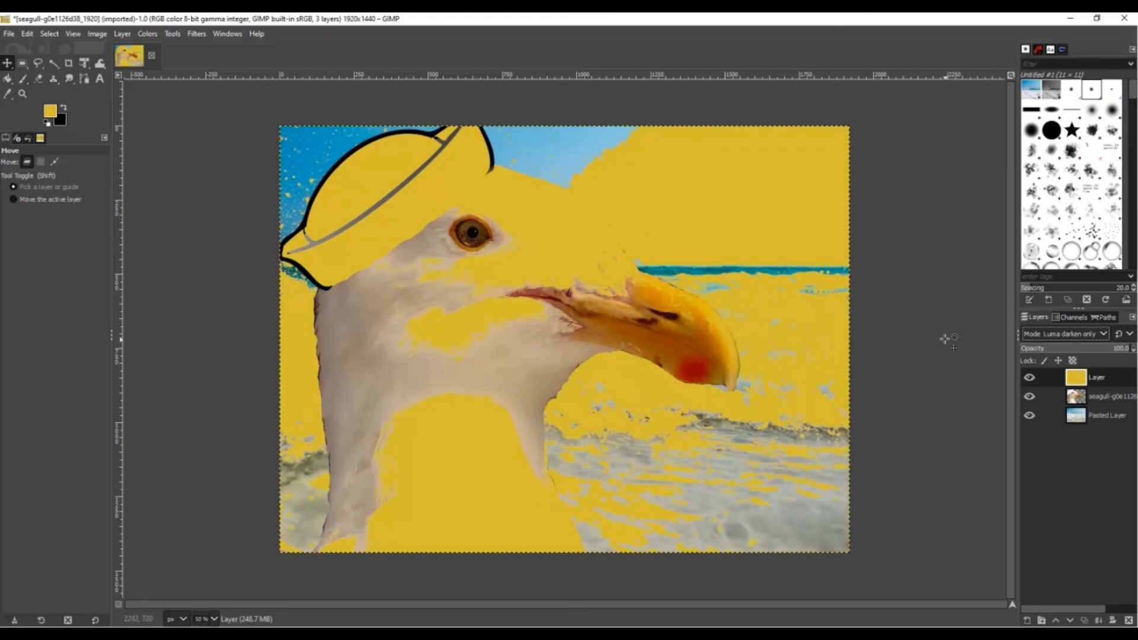
key(Down)
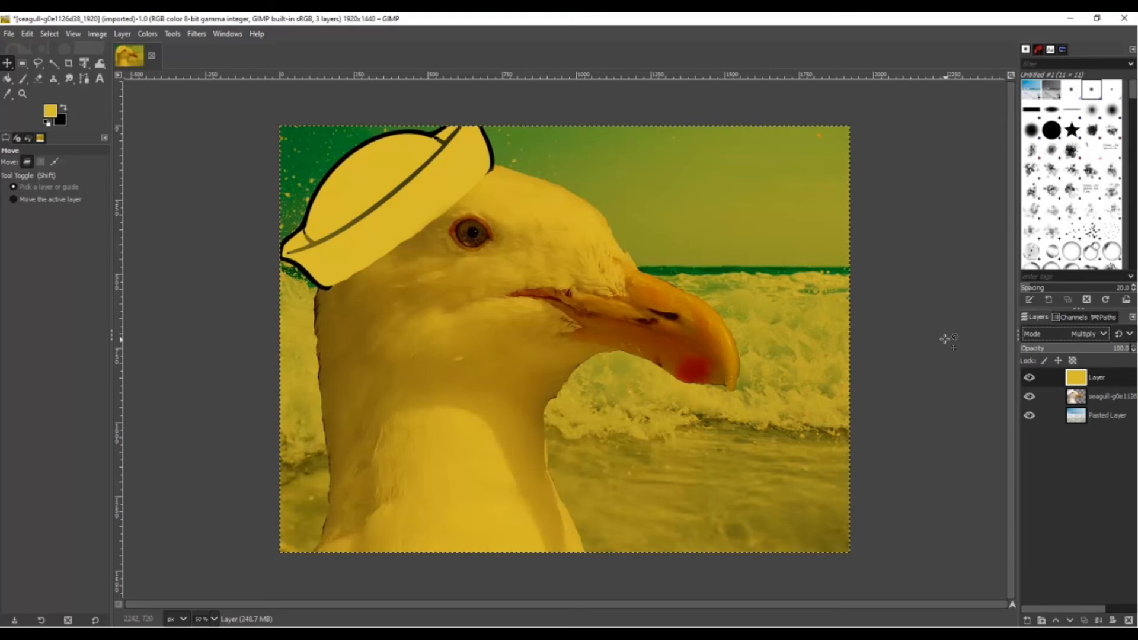
key(Down)
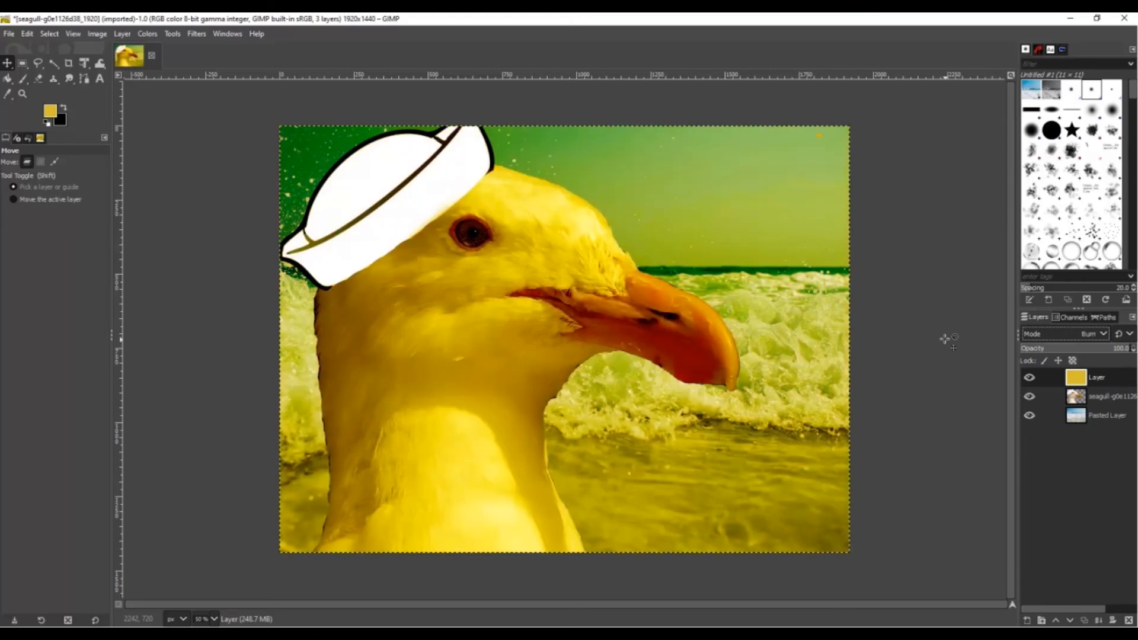
key(Down)
key(Down)
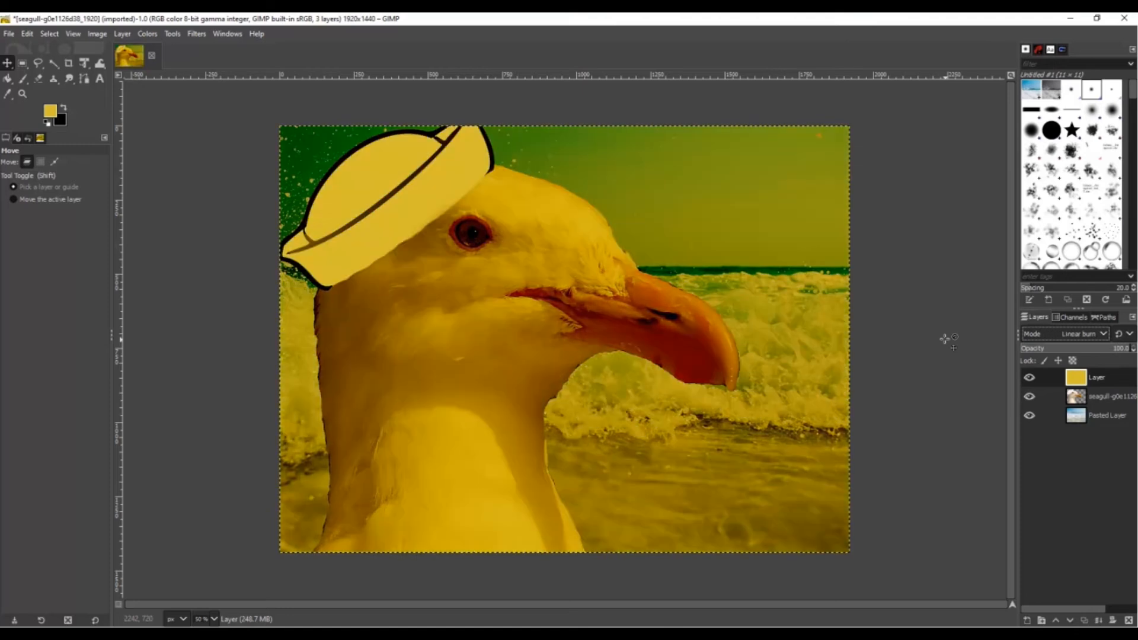
Try the contrast blend modes on the yellow layer, including Soft light, Hard light, Vivid light and Pin light
key(Down)
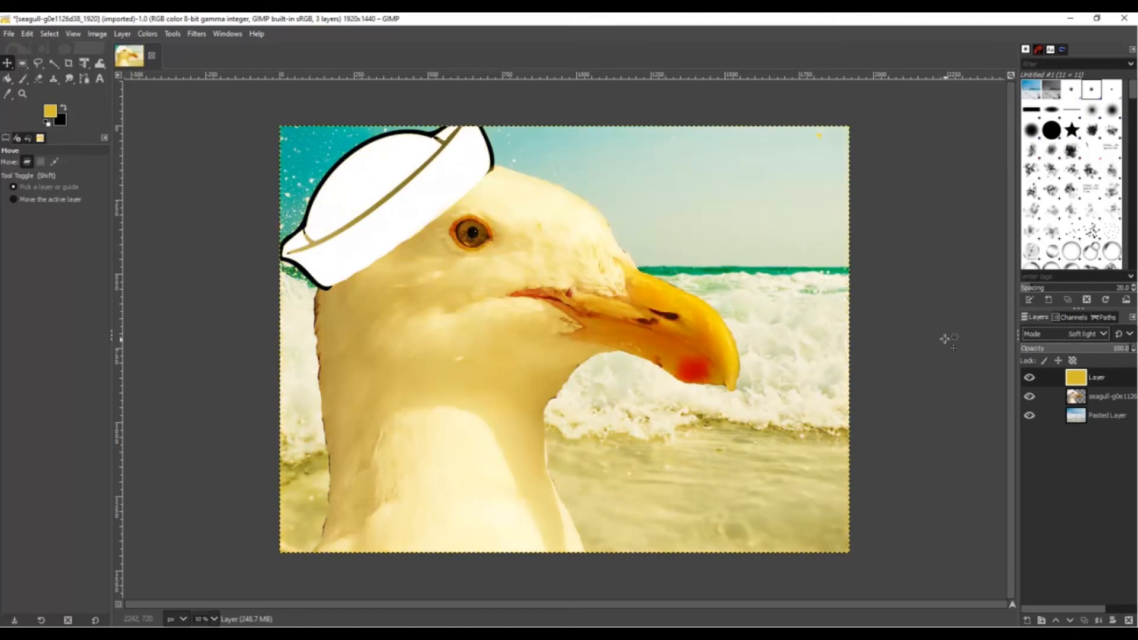
key(Up)
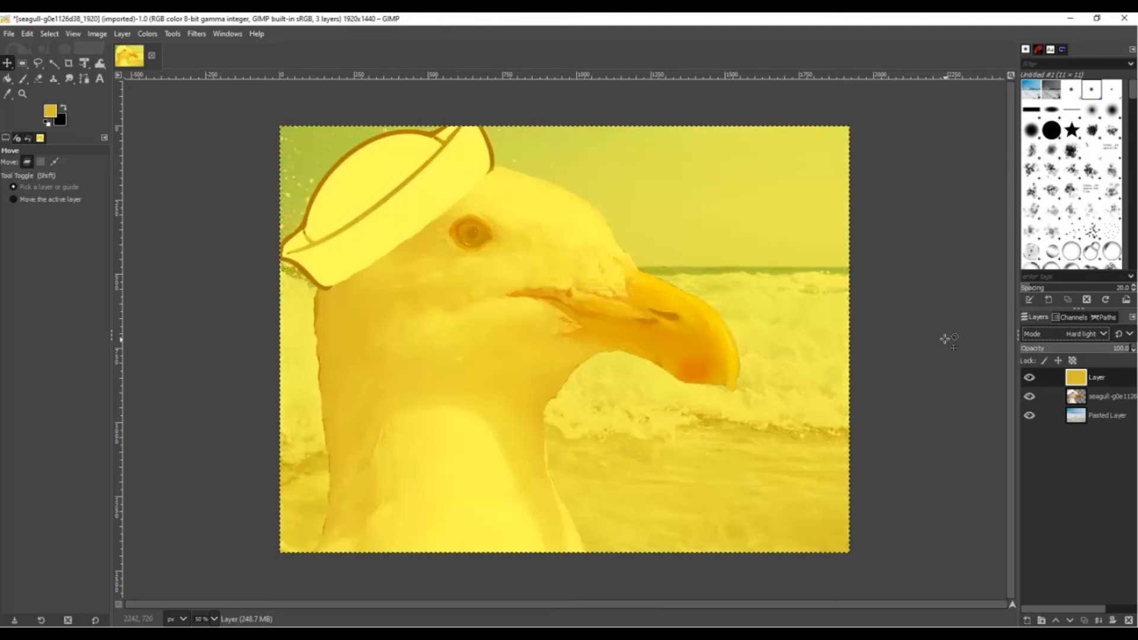
key(Down)
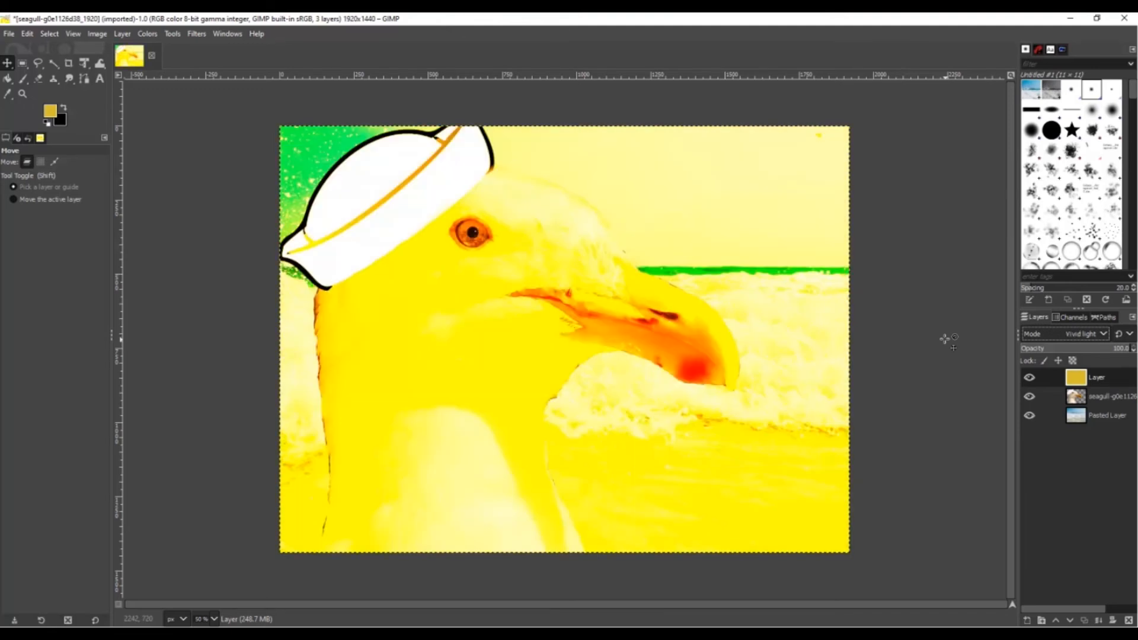
key(Down)
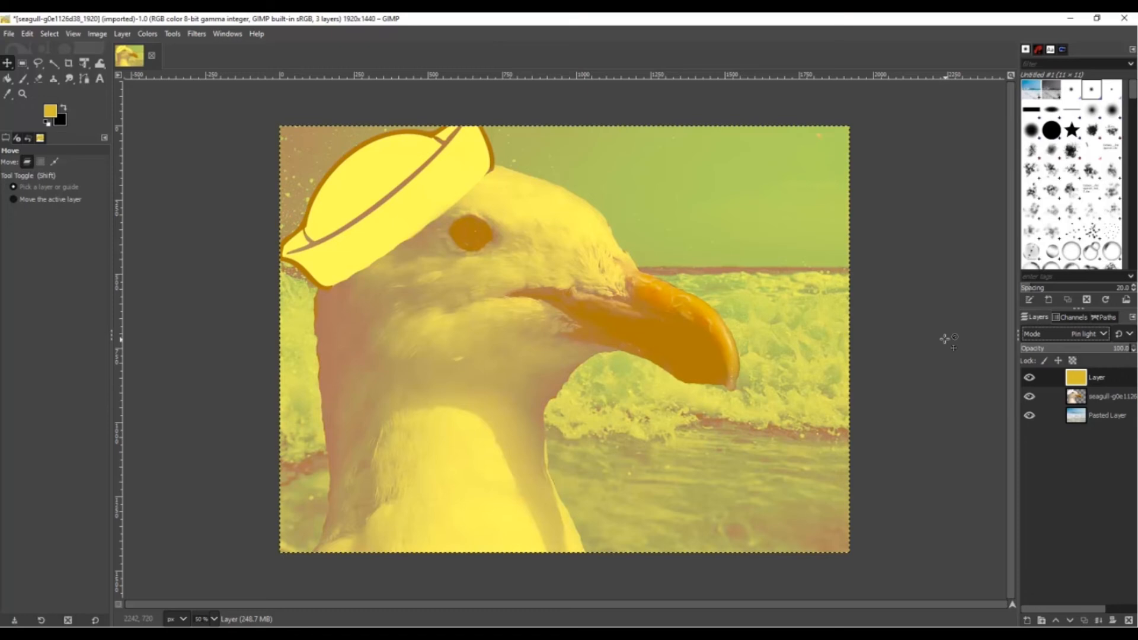
key(Down)
Try the Difference, Grain extract and Subtract blend modes on the yellow layer
key(Down)
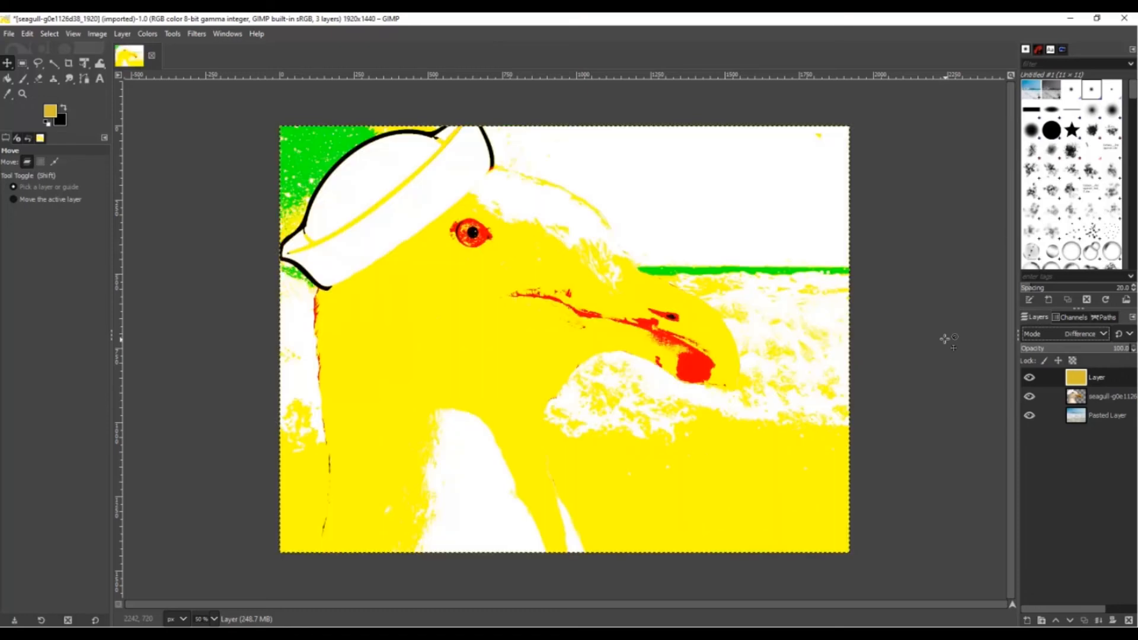
key(Down)
key(Down)
key(Down)
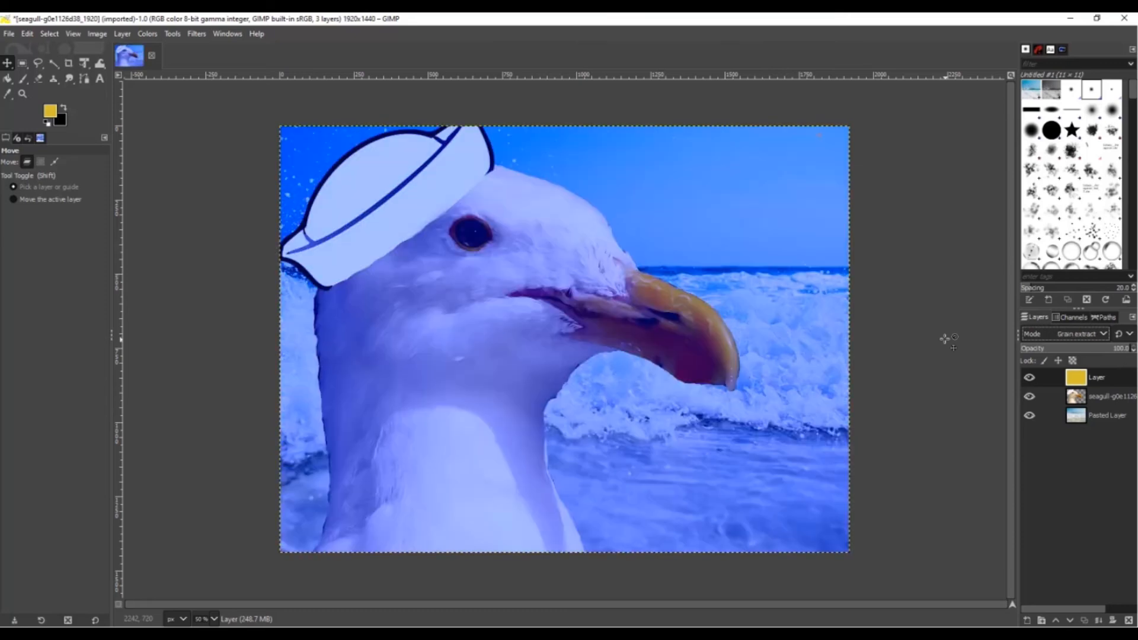
key(Up)
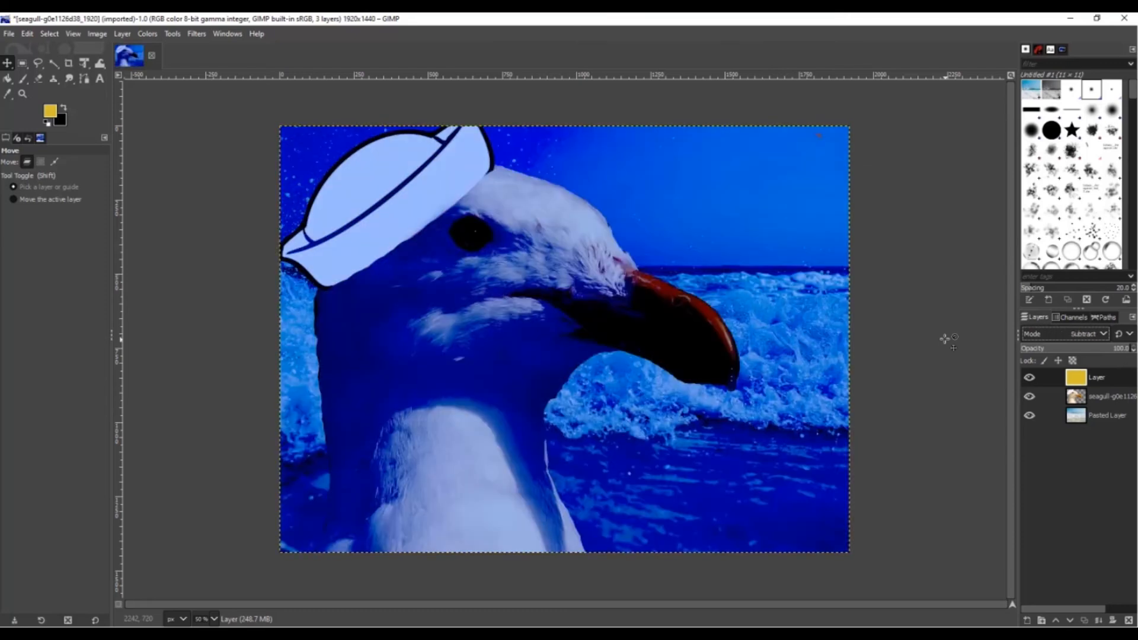
Advance the yellow layer's blend mode through HSV Hue and the remaining color modes to Luminance
key(Down)
key(Down)
key(Down)
key(Down)
key(Down)
key(Down)
key(Down)
key(Down)
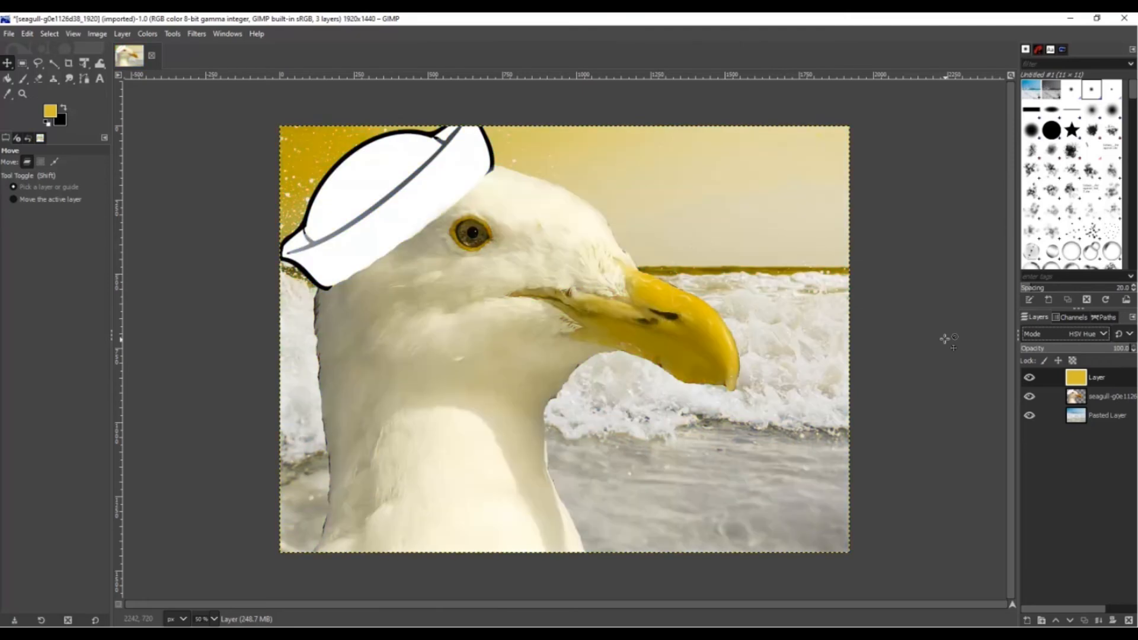
key(Down)
key(Down)
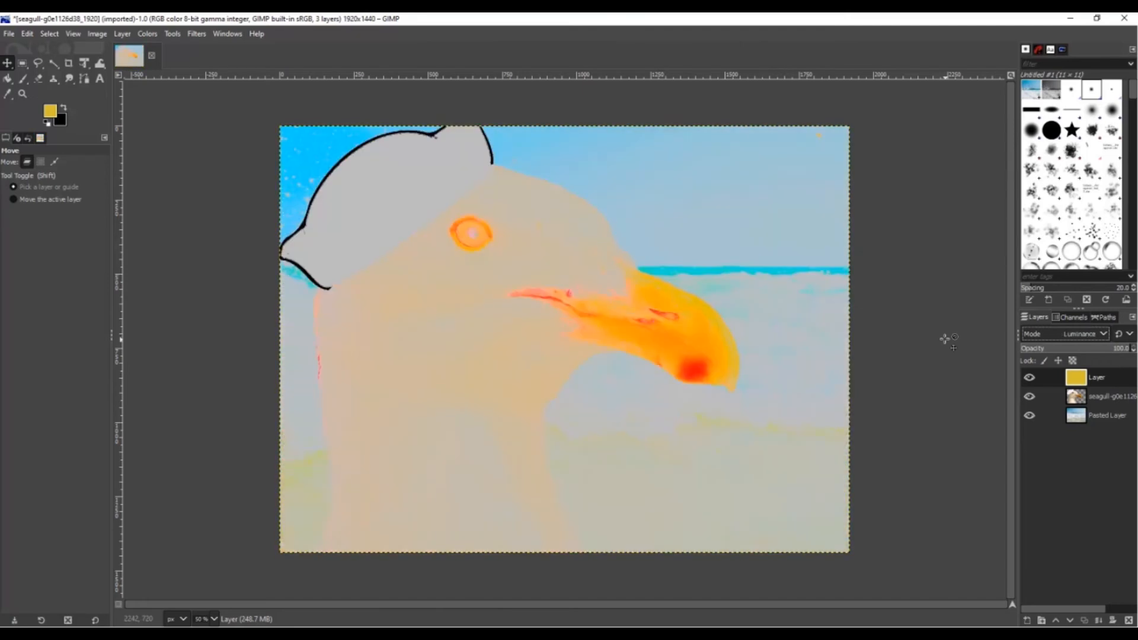
Go back through the LCh Color, LCh Chroma and HSL Color blend modes to HSV Saturation on the yellow layer
key(Up)
key(Up)
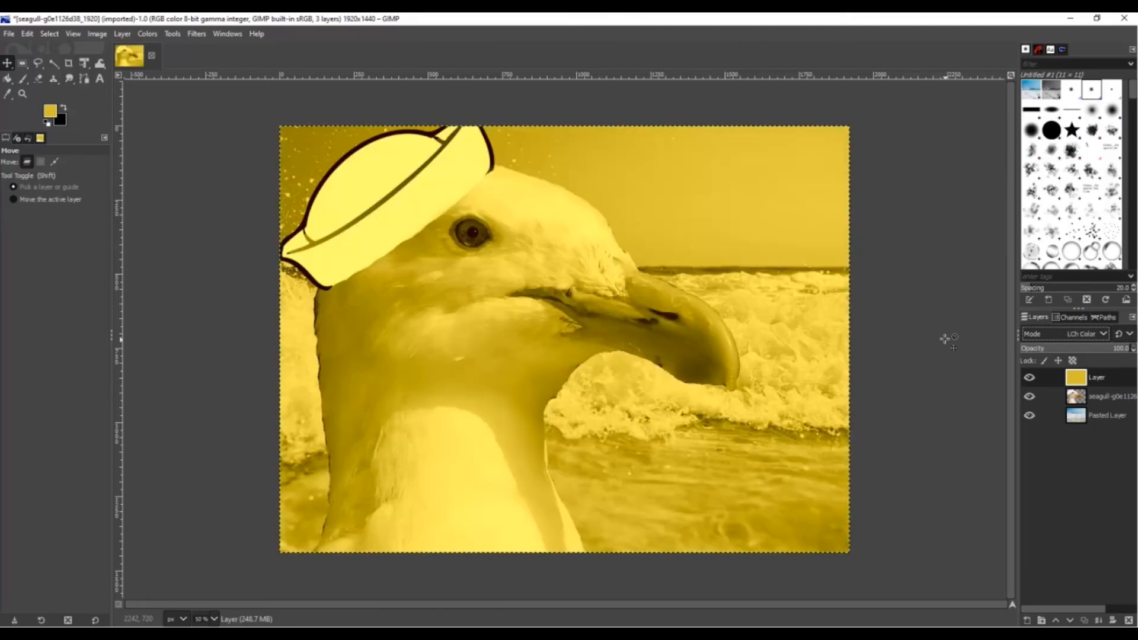
key(Up)
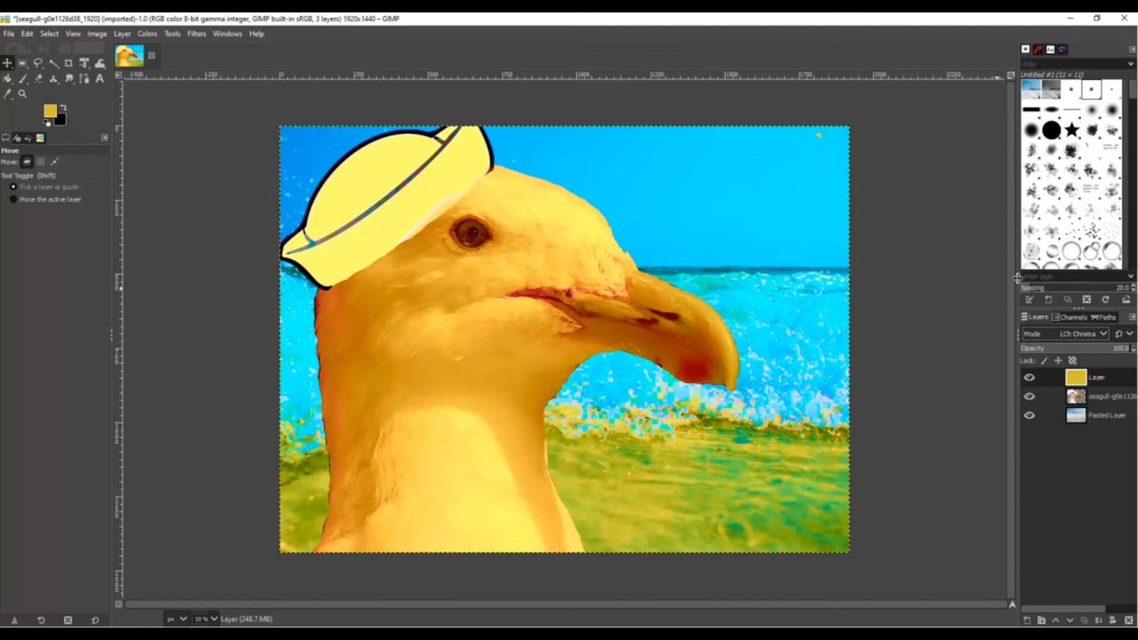
key(Up)
key(Up)
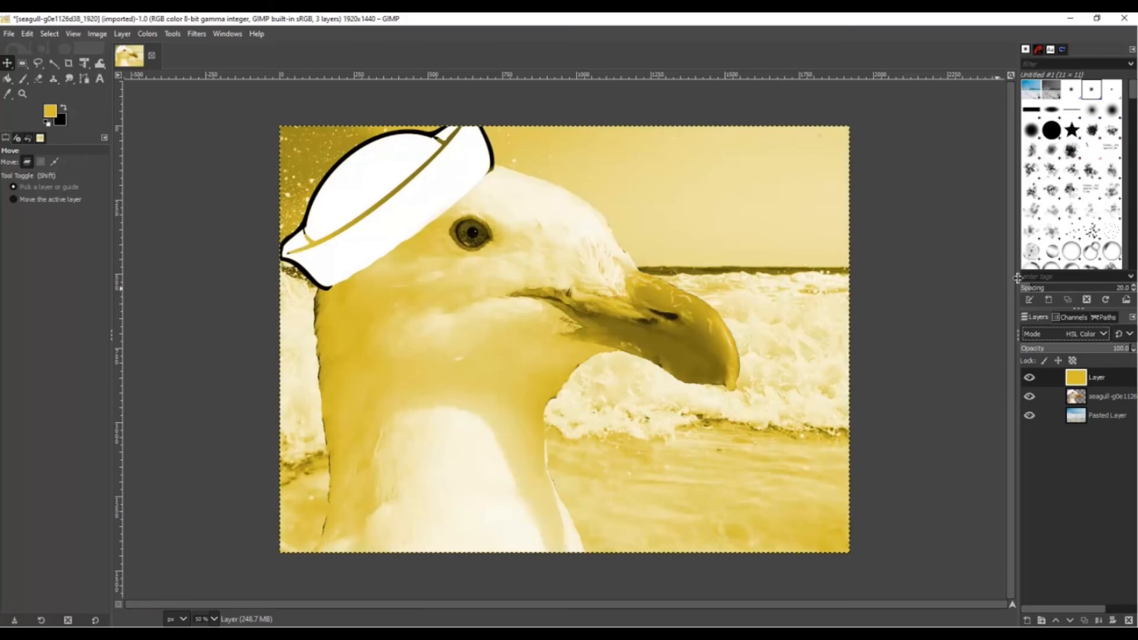
key(Up)
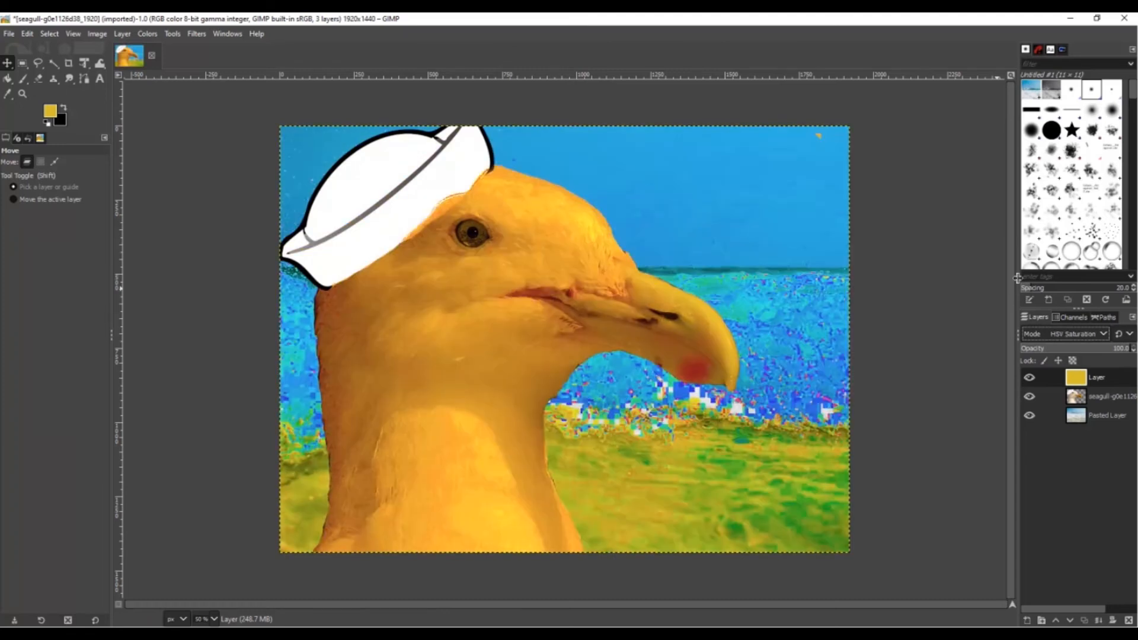
key(Up)
key(Down)
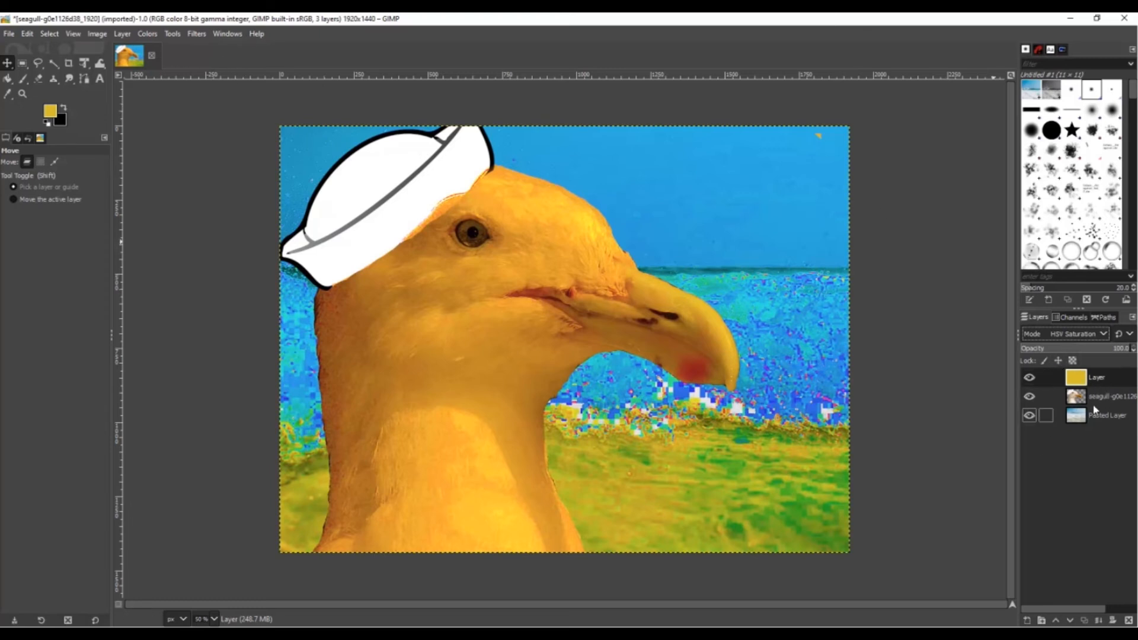
Undo back to before the sailor hat was merged into the seagull, and hide the hat layer
key(ctrl+z)
key(ctrl+z)
key(ctrl+z)
key(ctrl+z)
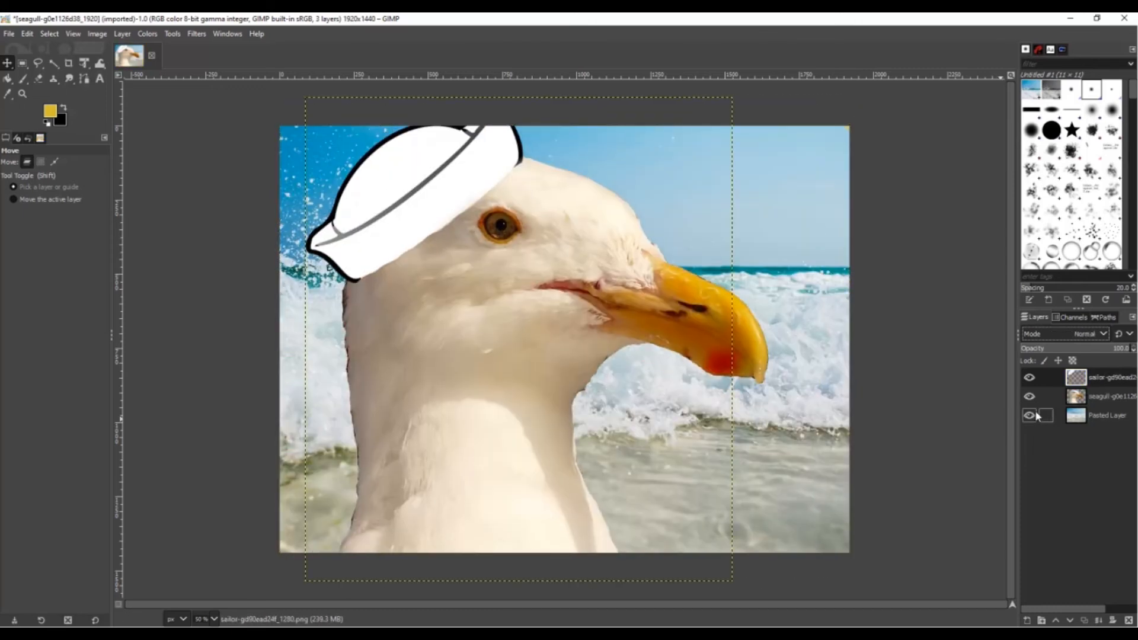
click(1029, 377)
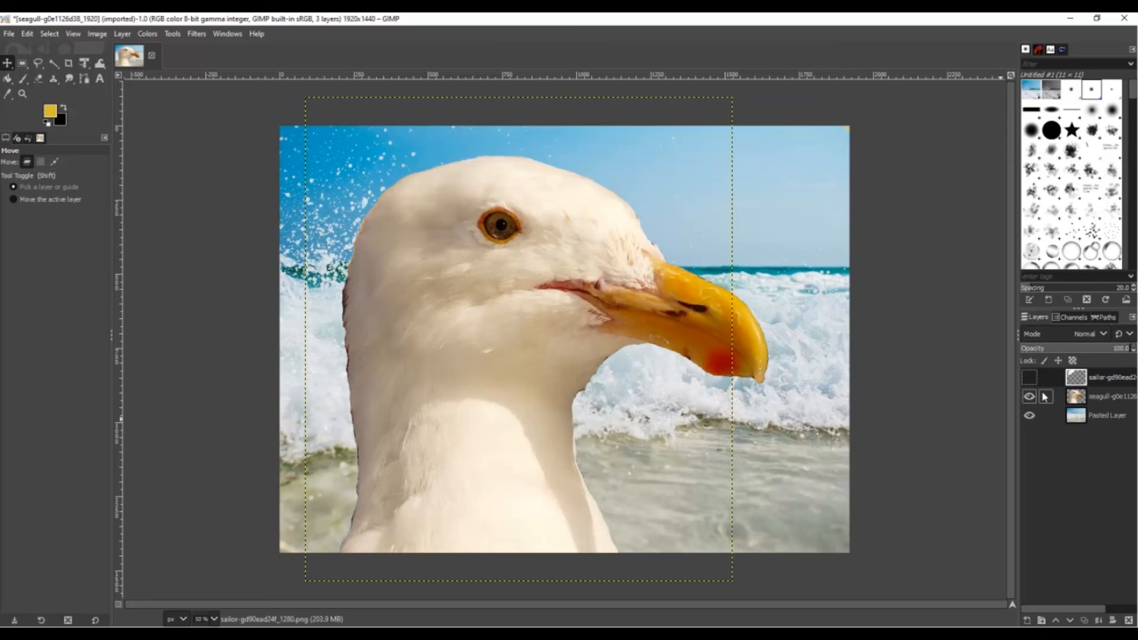
Add a new layer, bucket-fill it with the yellow foreground colour, and lower it beneath the sailor hat layer
click(1028, 620)
click(669, 456)
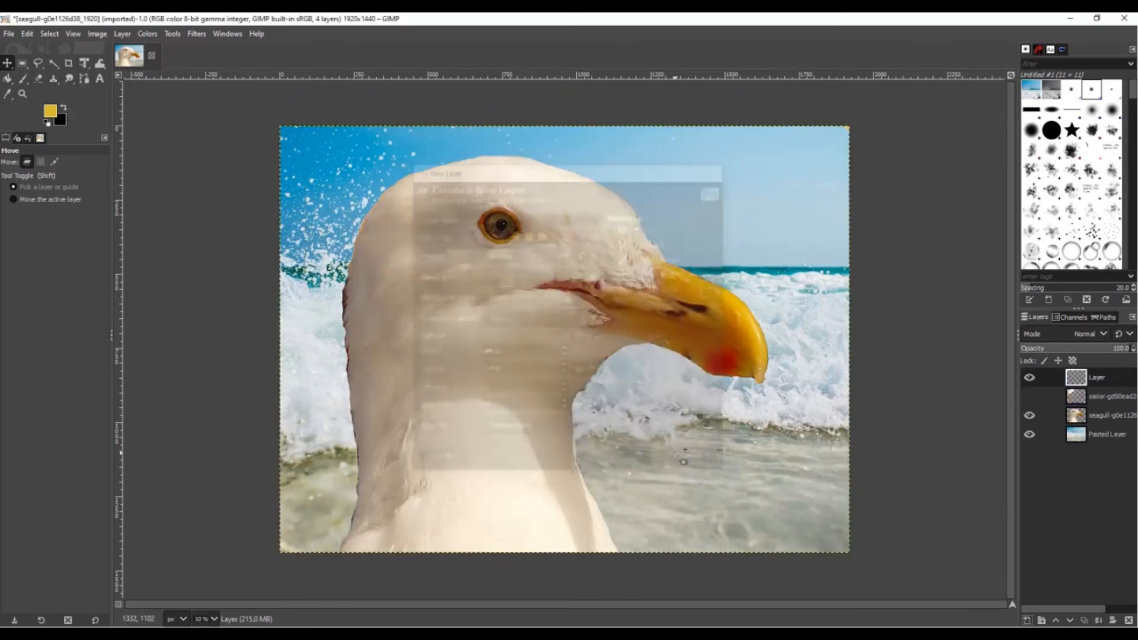
click(9, 79)
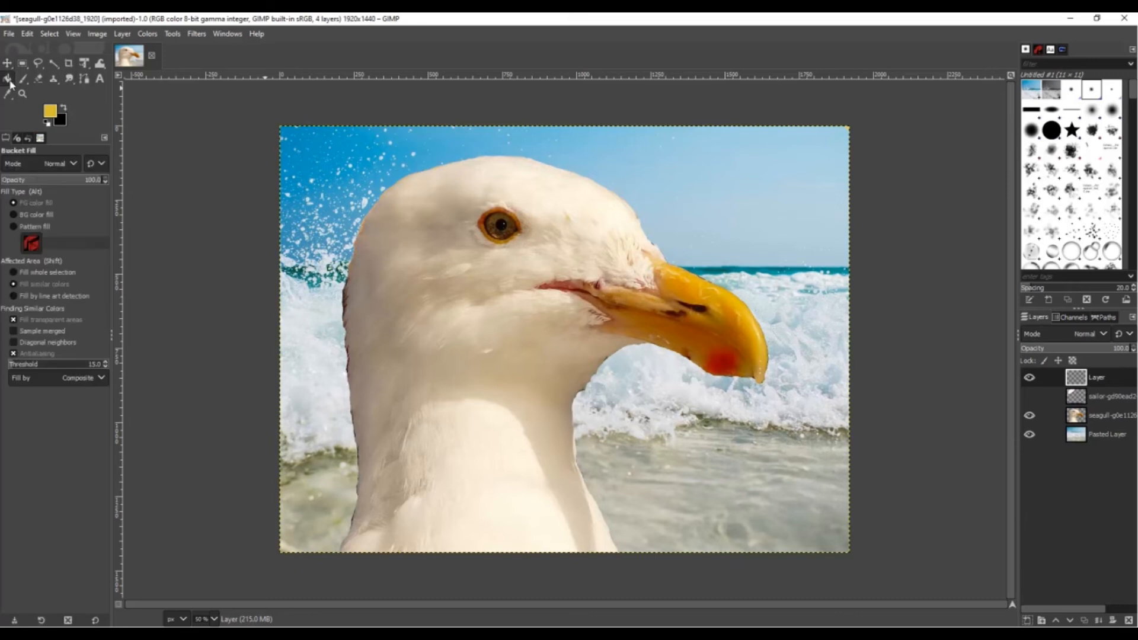
click(475, 195)
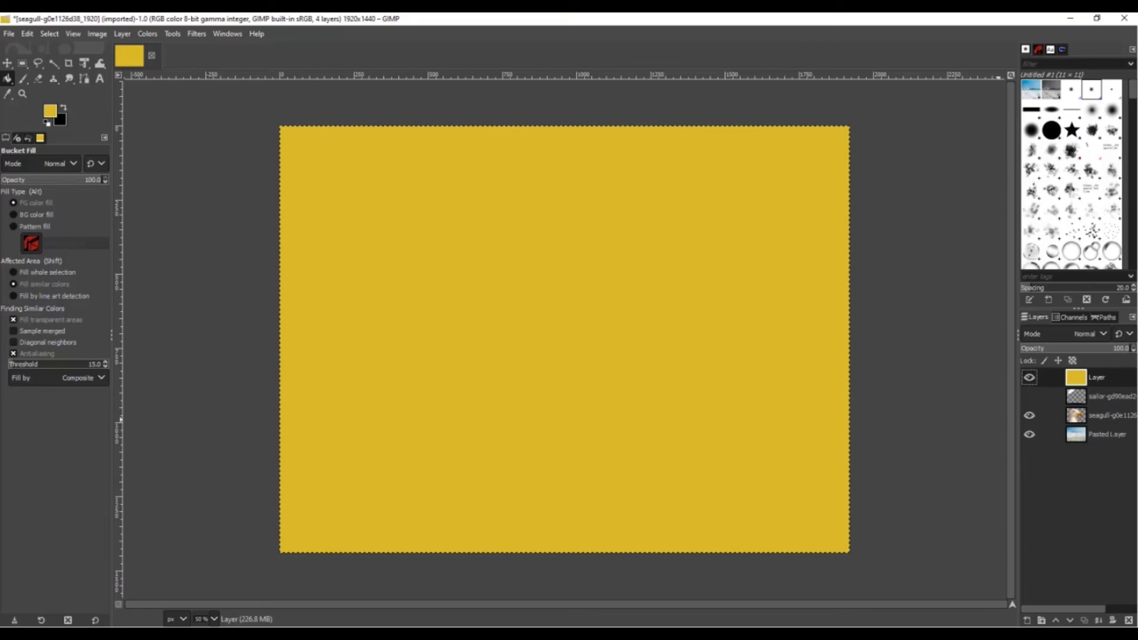
click(1070, 621)
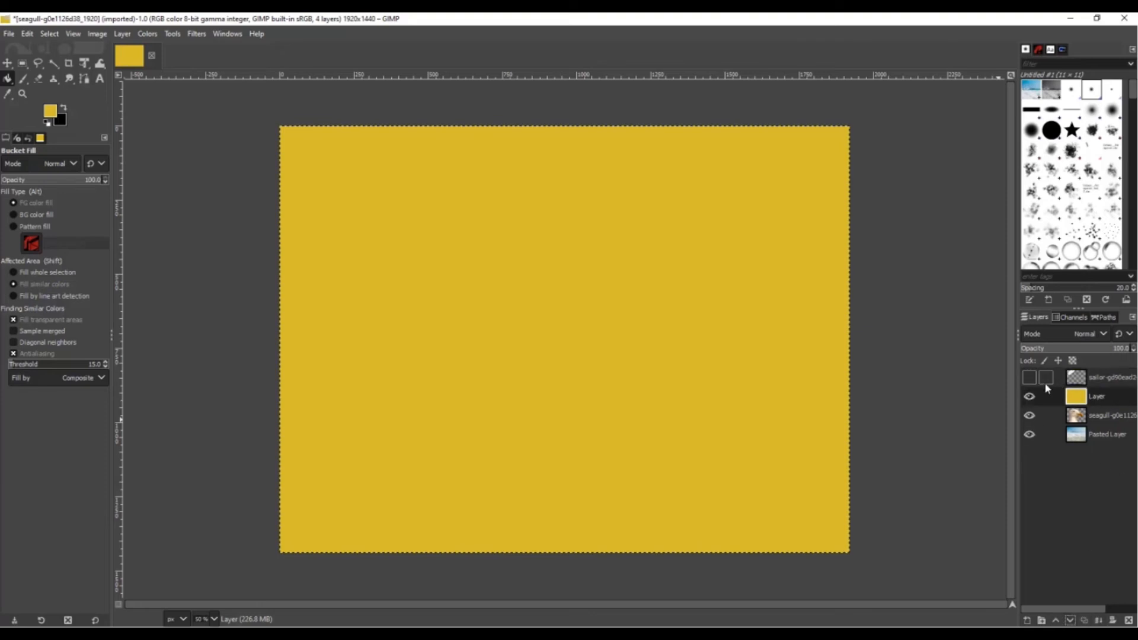
Set the yellow layer's blend mode to HSV Hue and compare it with the neighbouring HSV Saturation mode
click(1088, 336)
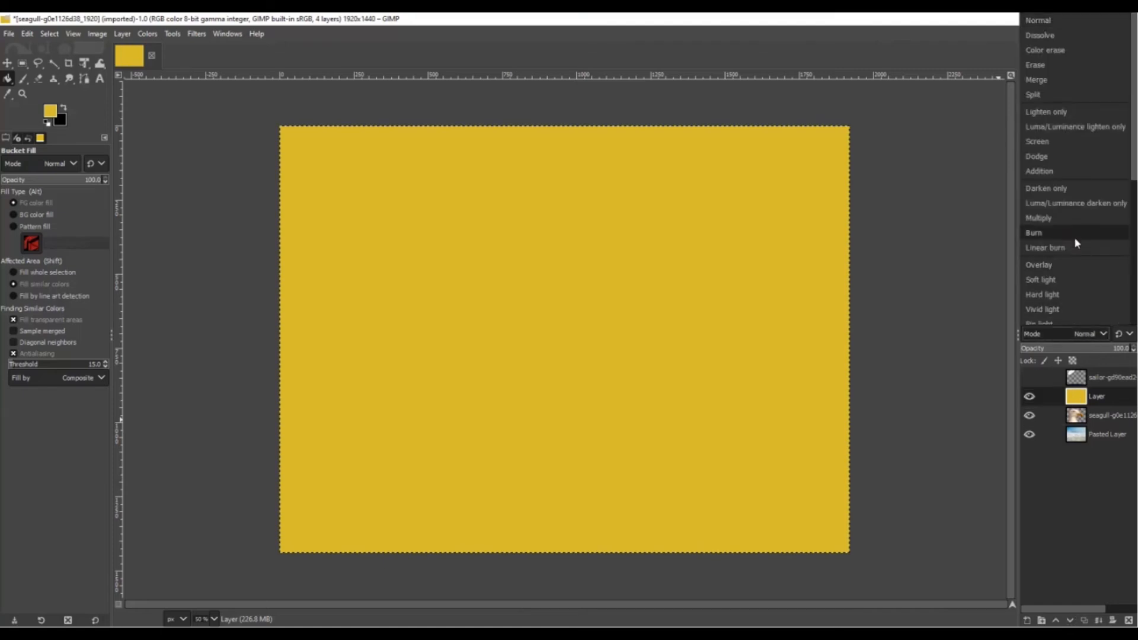
scroll(1078, 293, down, 5)
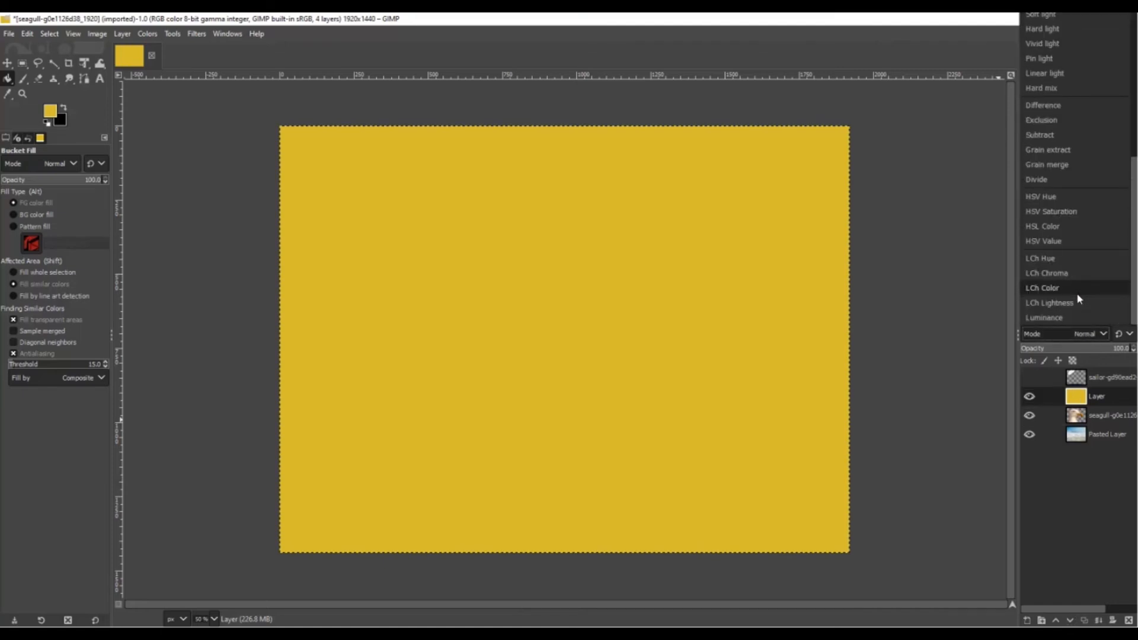
click(1072, 200)
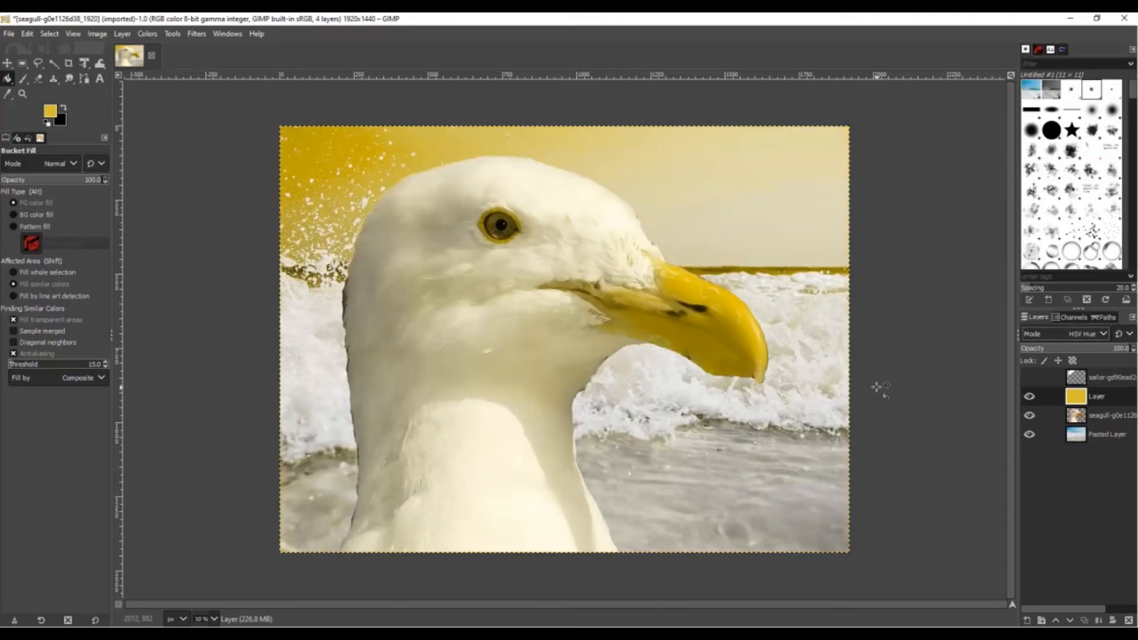
key(Down)
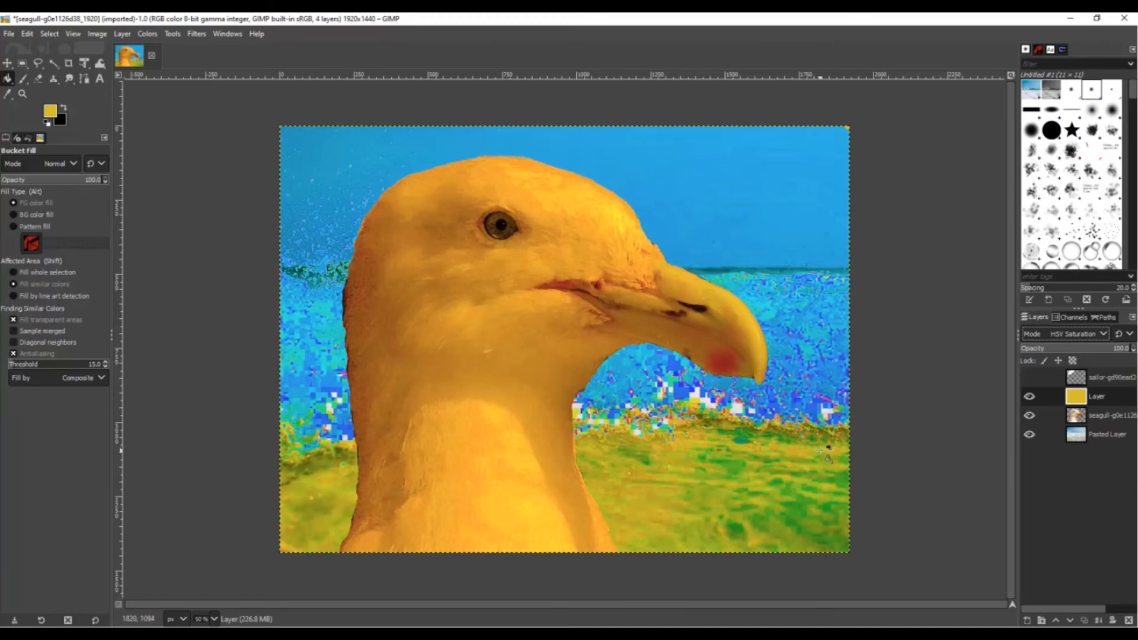
key(Down)
key(Up)
key(Up)
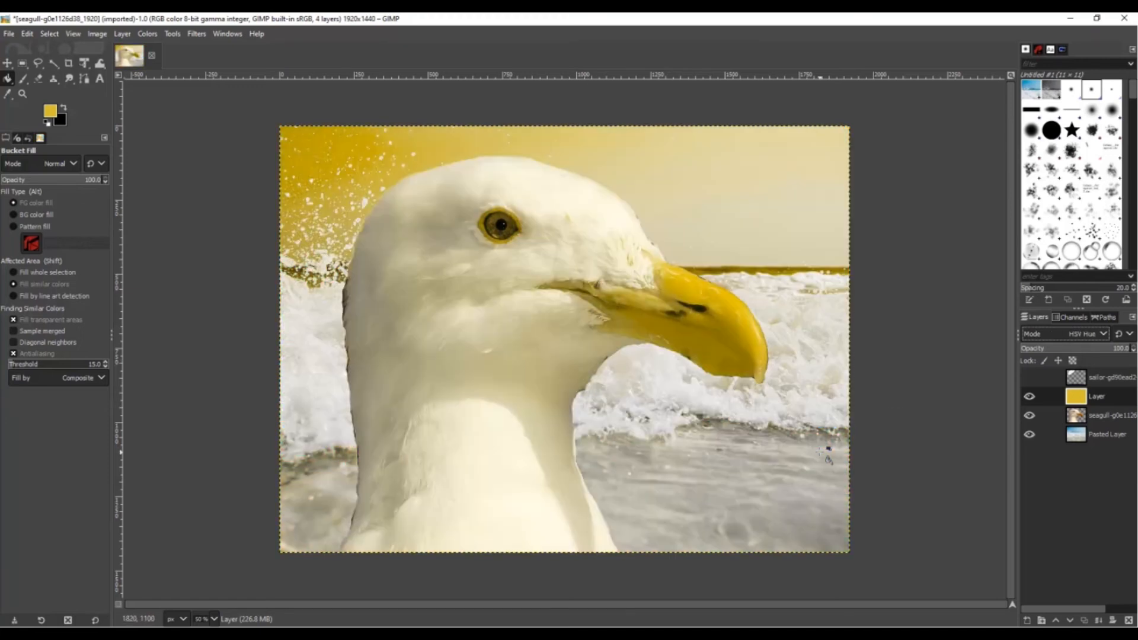
Move the yellow layer's blend mode back past HSV Hue and Divide to Subtract
key(Down)
key(Up)
key(Up)
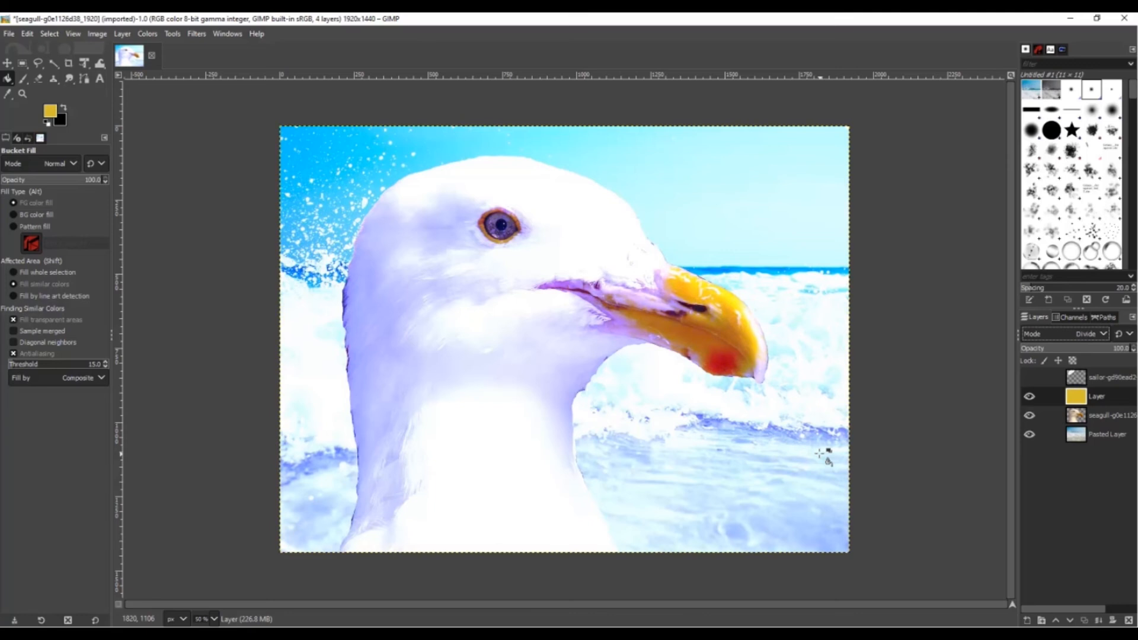
key(Up)
key(Up)
key(Up)
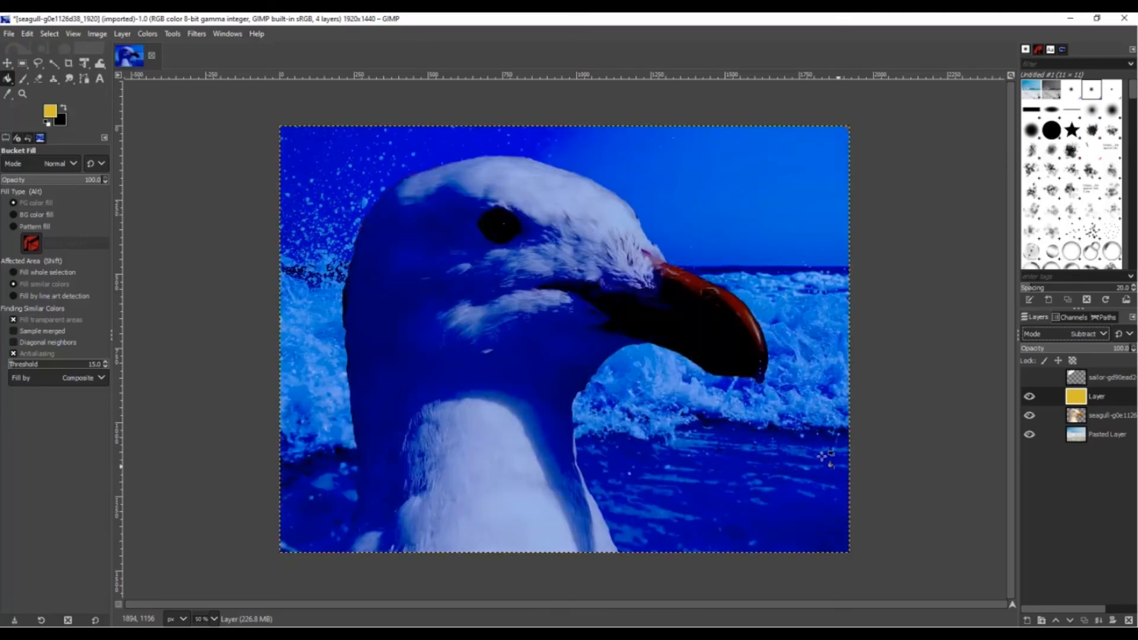
Show the sailor hat layer and place it beneath the yellow layer, directly above the seagull layer
click(1029, 378)
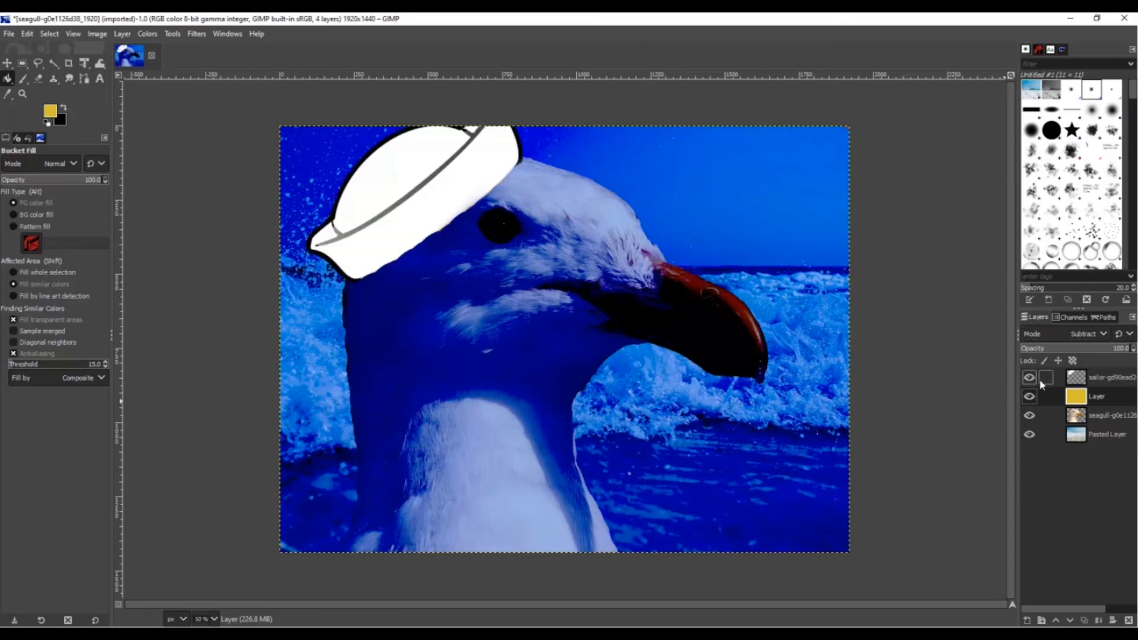
click(1077, 383)
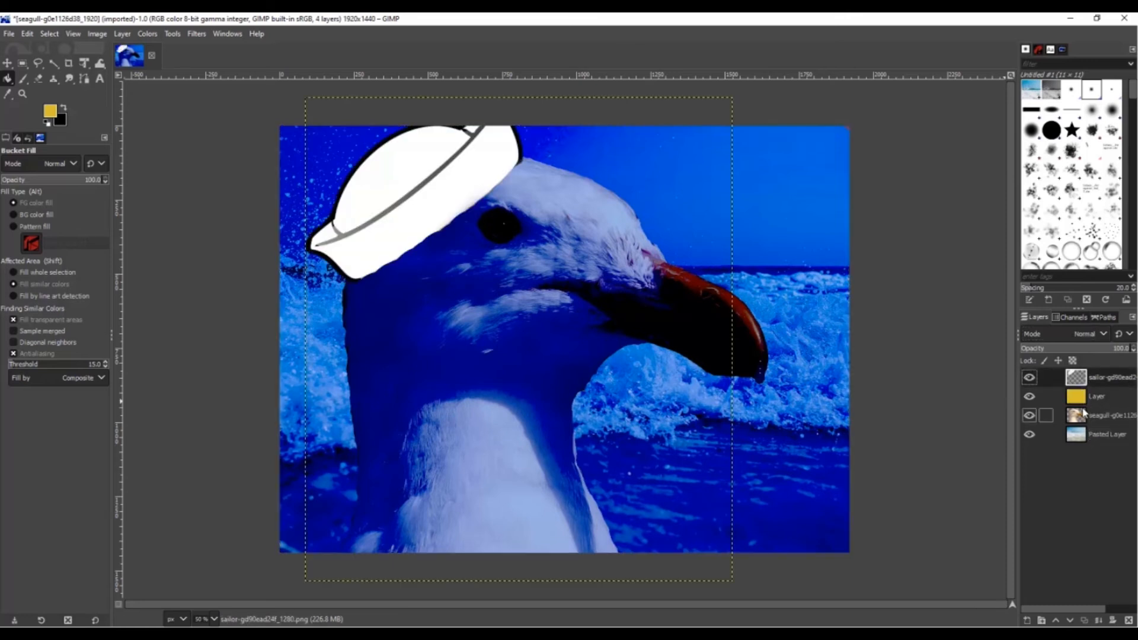
click(1070, 620)
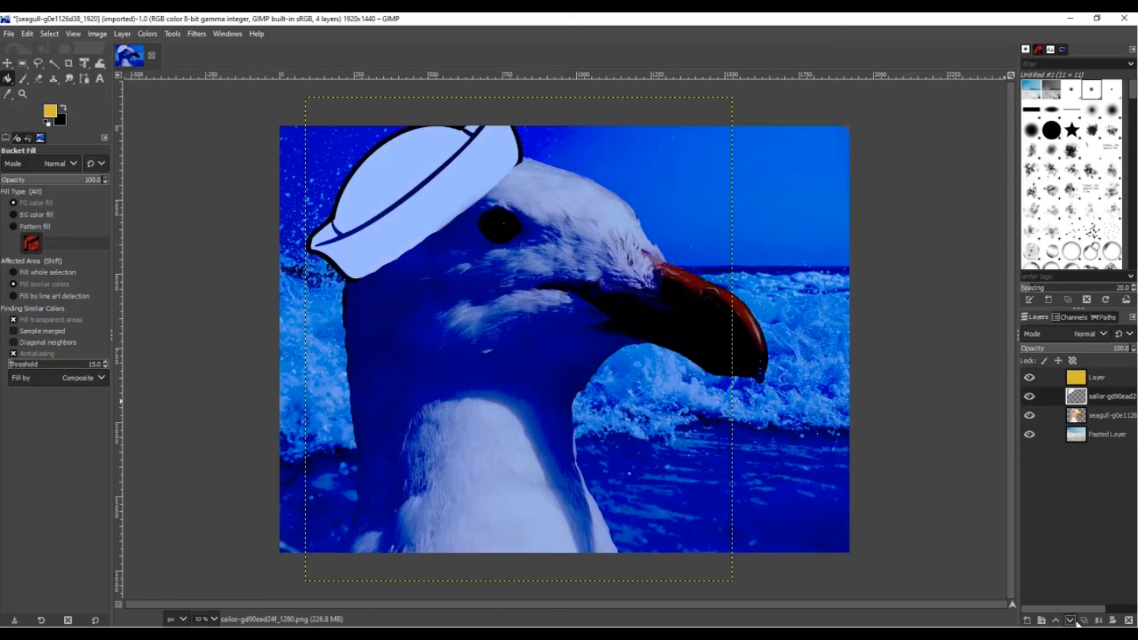
click(1070, 620)
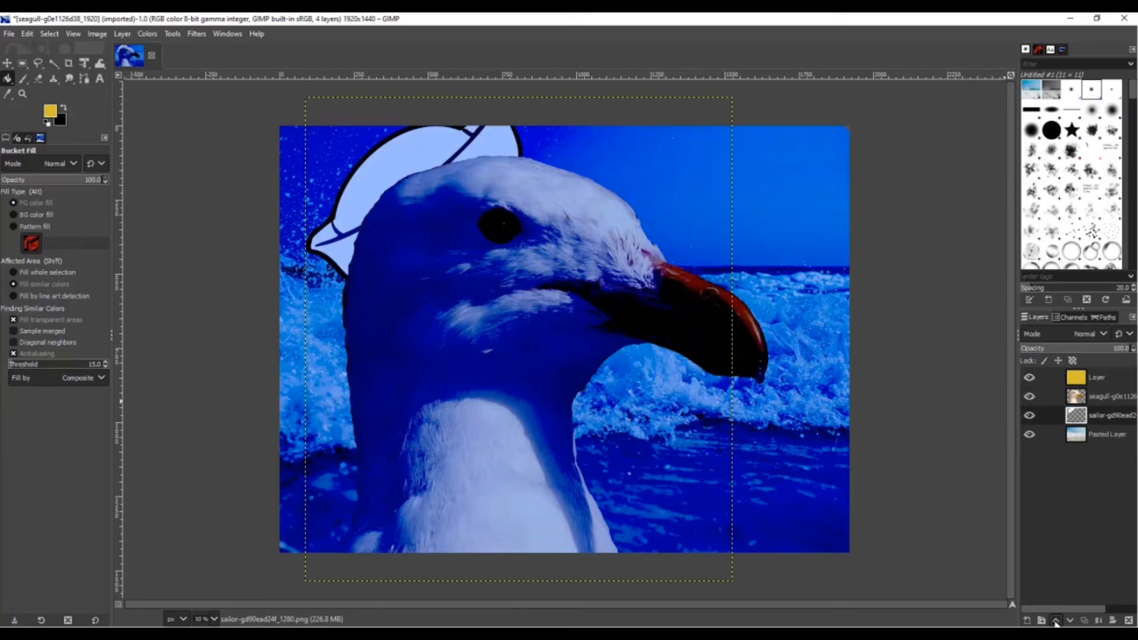
click(1055, 621)
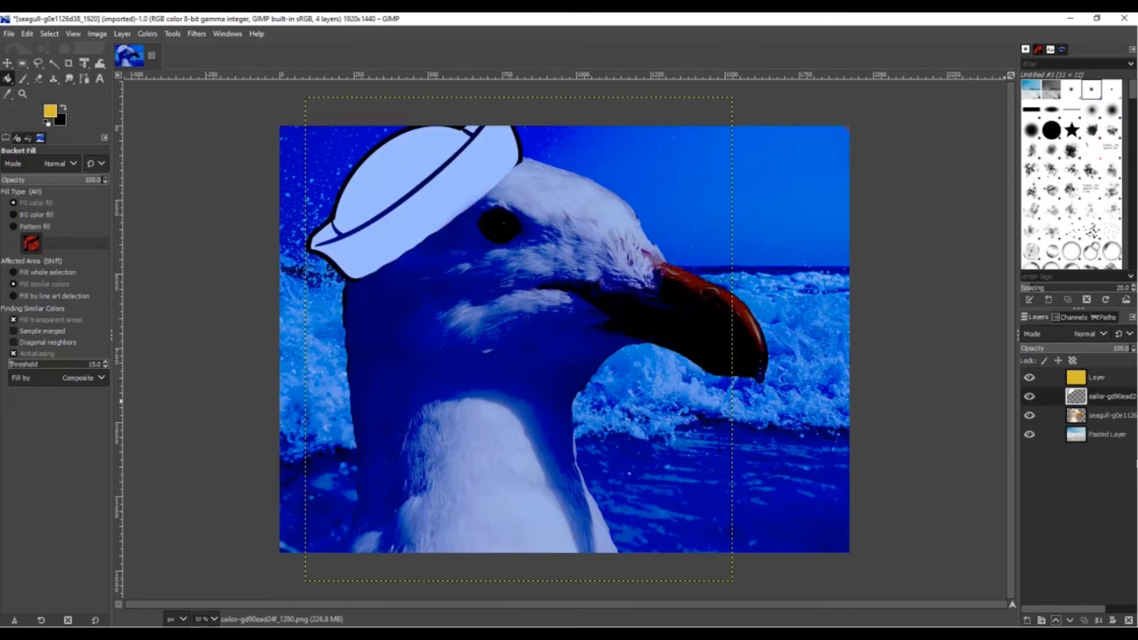
Merge the sailor hat layer down into the seagull layer, and merge the yellow Subtract layer down into it as well
right_click(1108, 400)
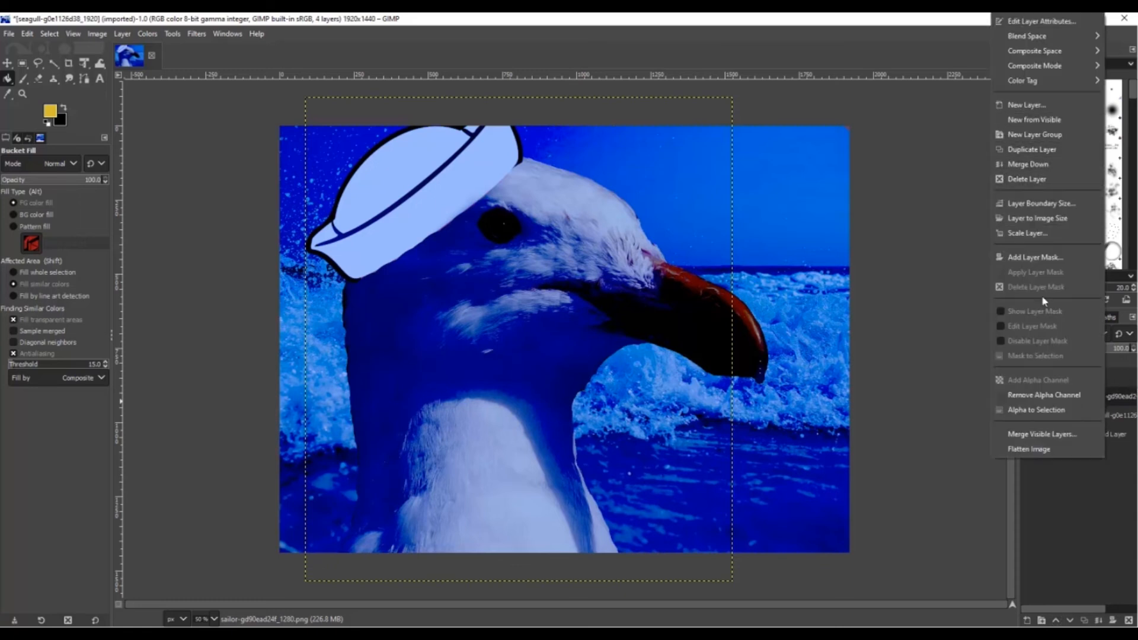
click(1043, 165)
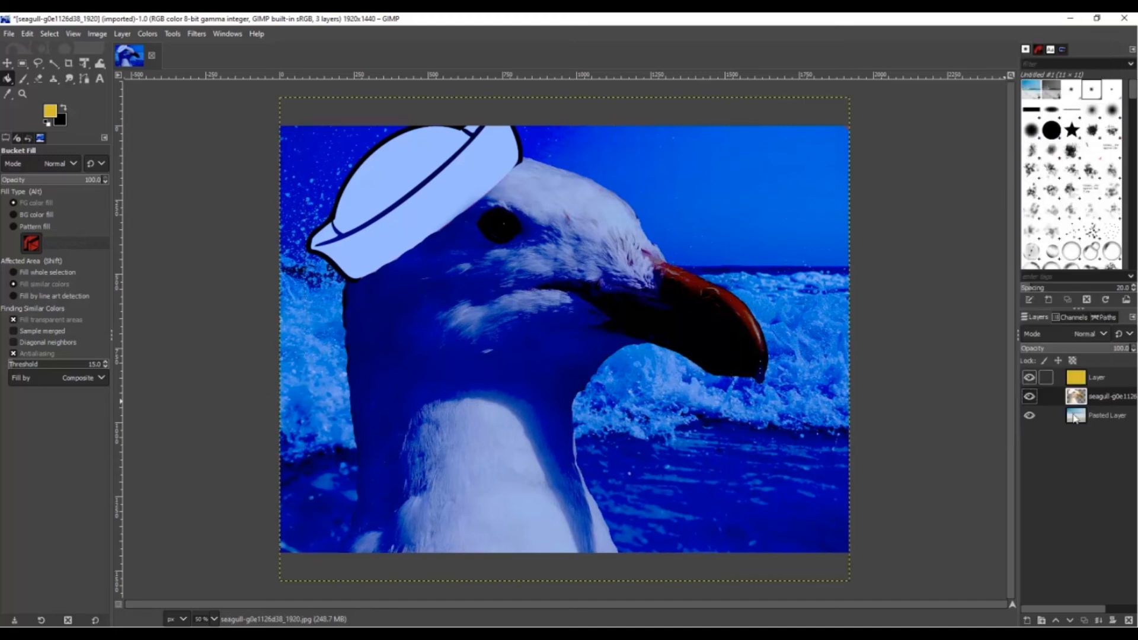
click(1090, 379)
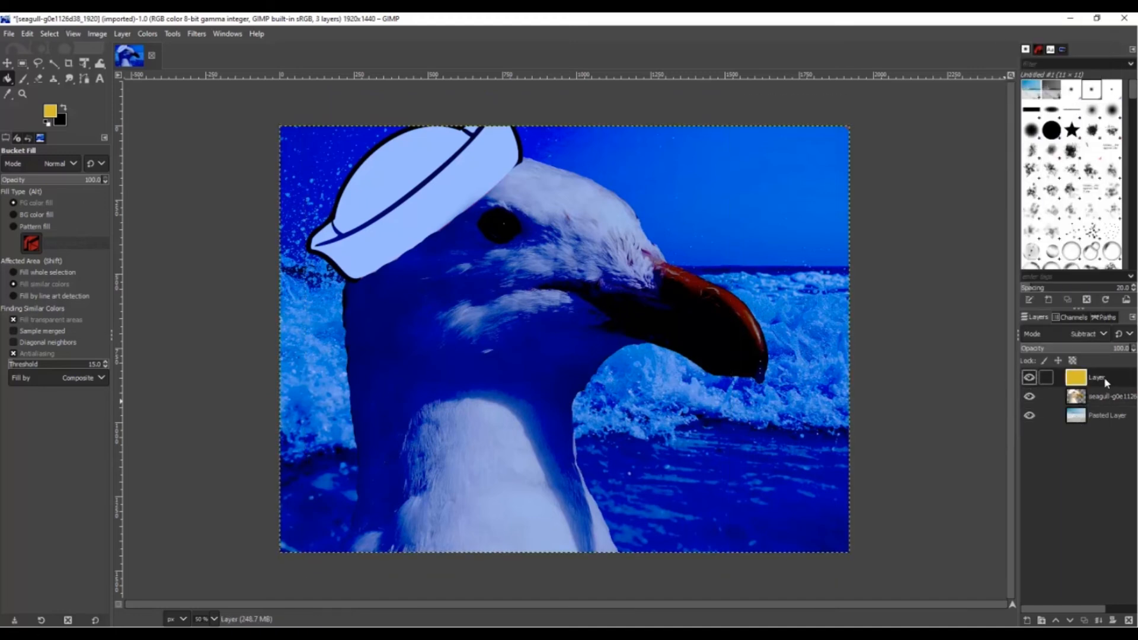
right_click(1106, 383)
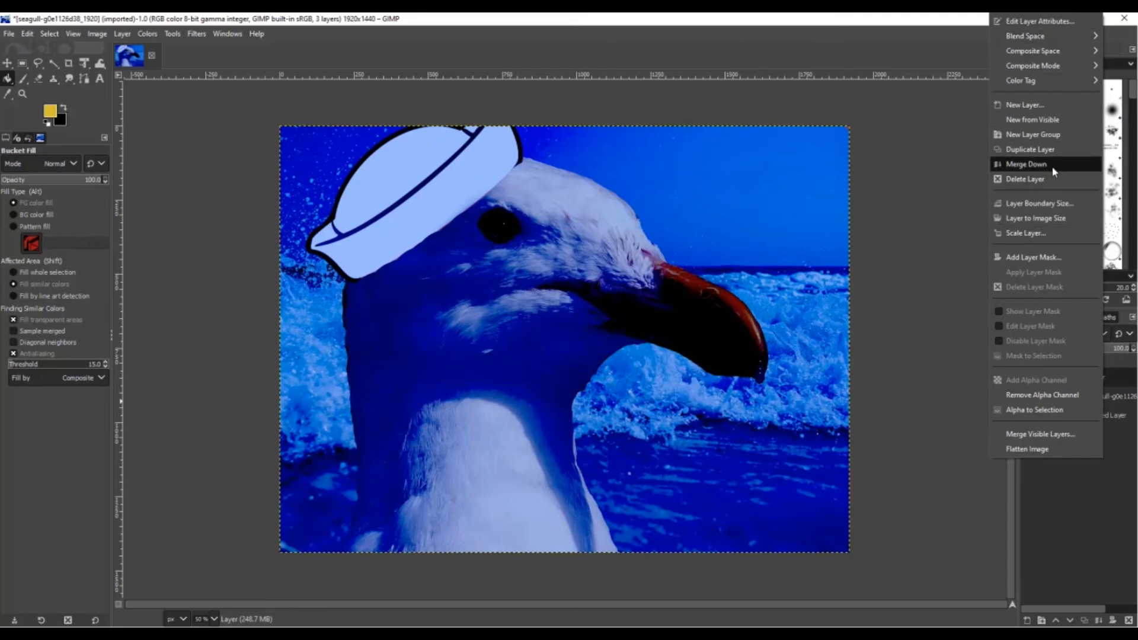
click(1038, 165)
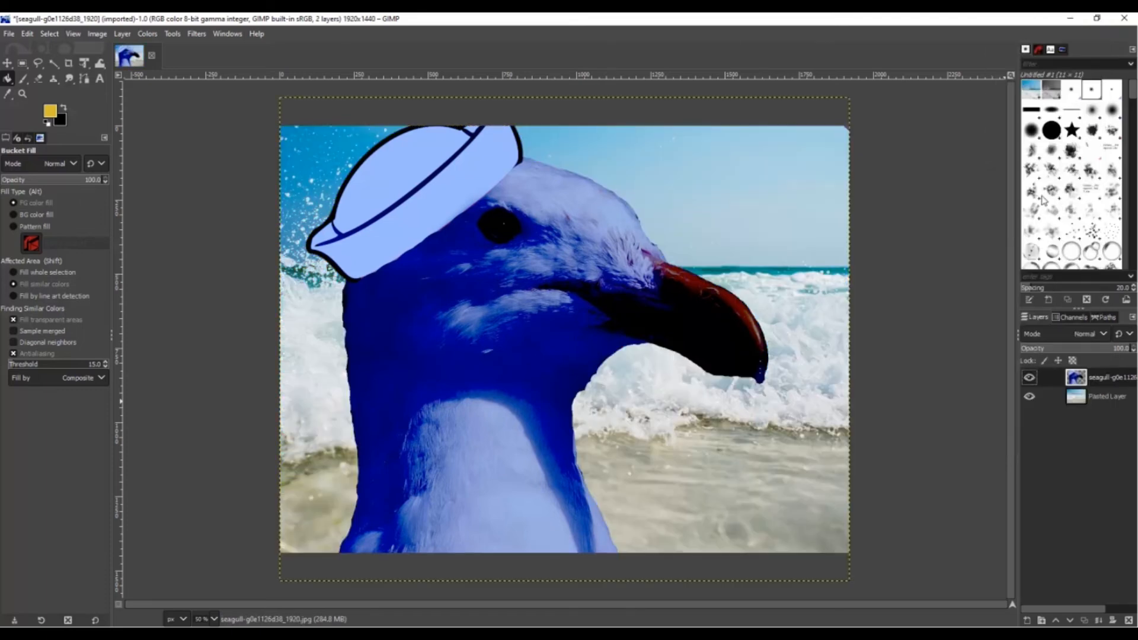
click(1030, 378)
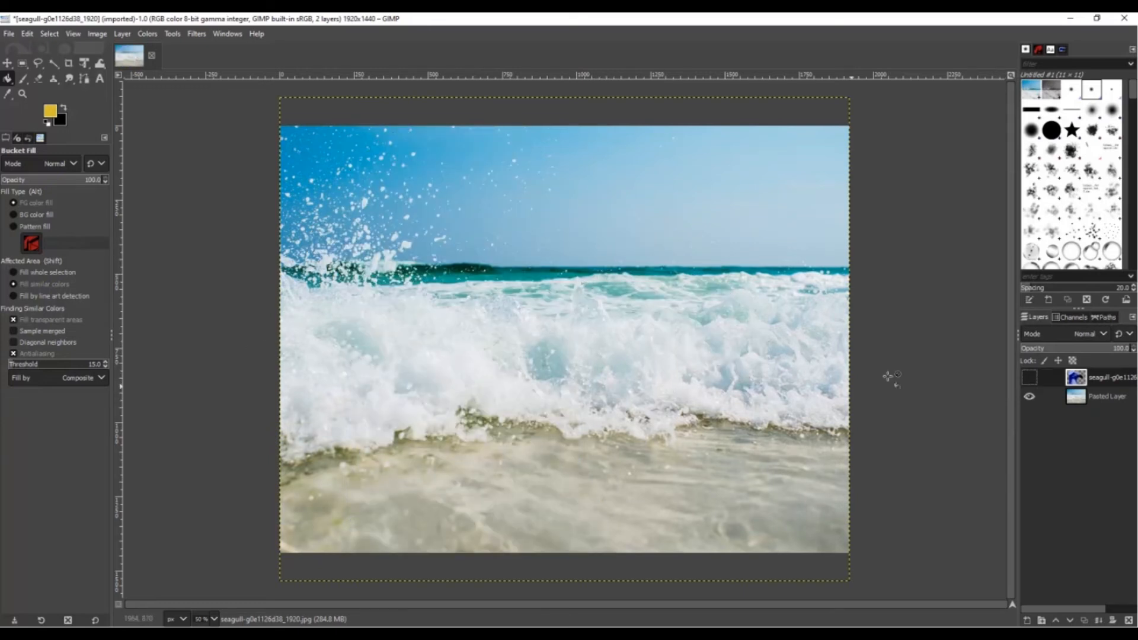
click(1029, 378)
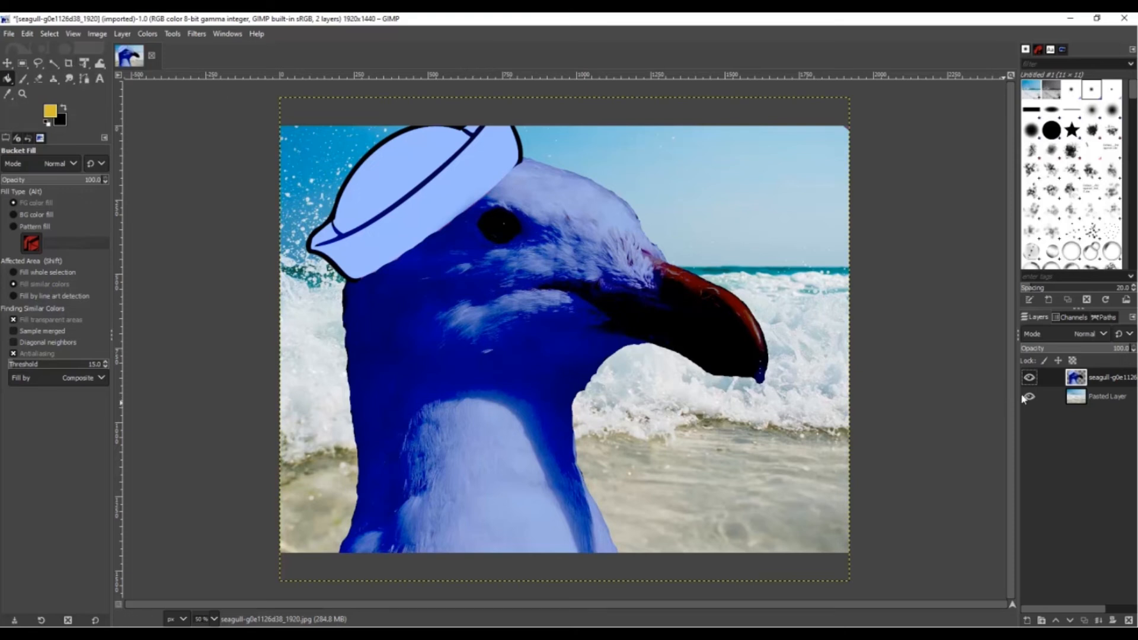
Add a new transparent 1920 × 1440 px layer on top and bucket-fill it with black as the foreground colour
click(1029, 621)
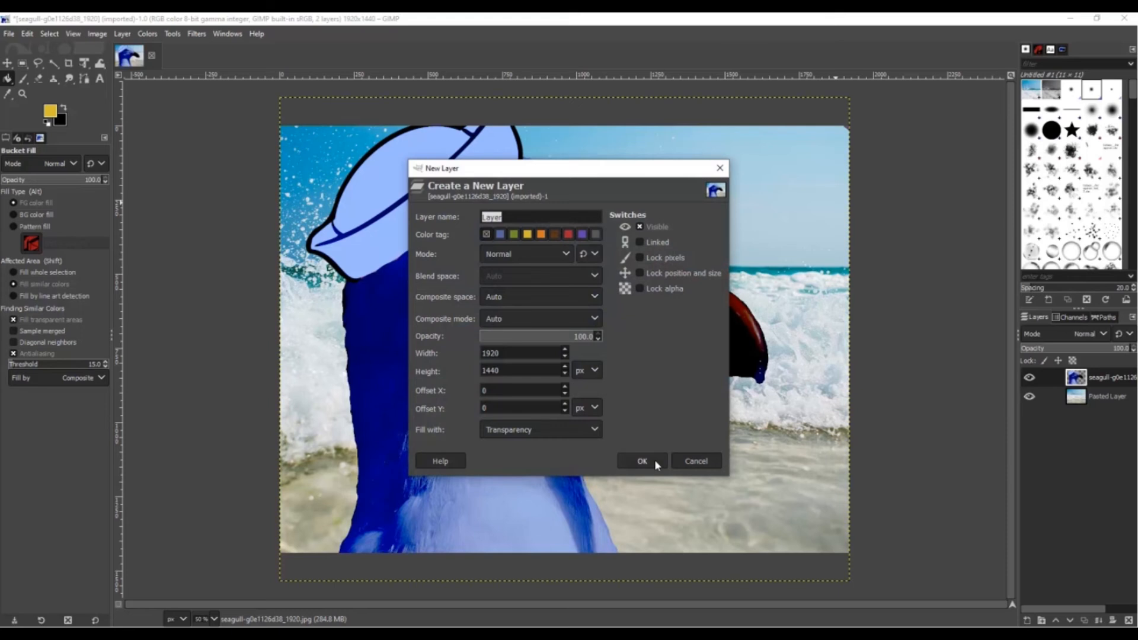
click(642, 461)
click(64, 109)
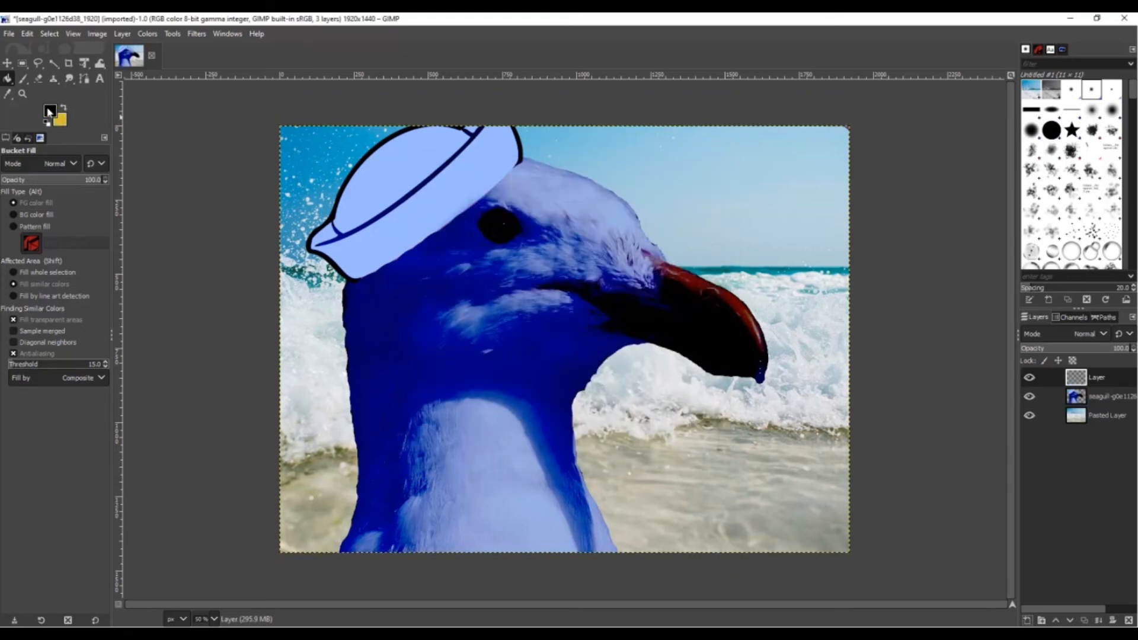
click(50, 112)
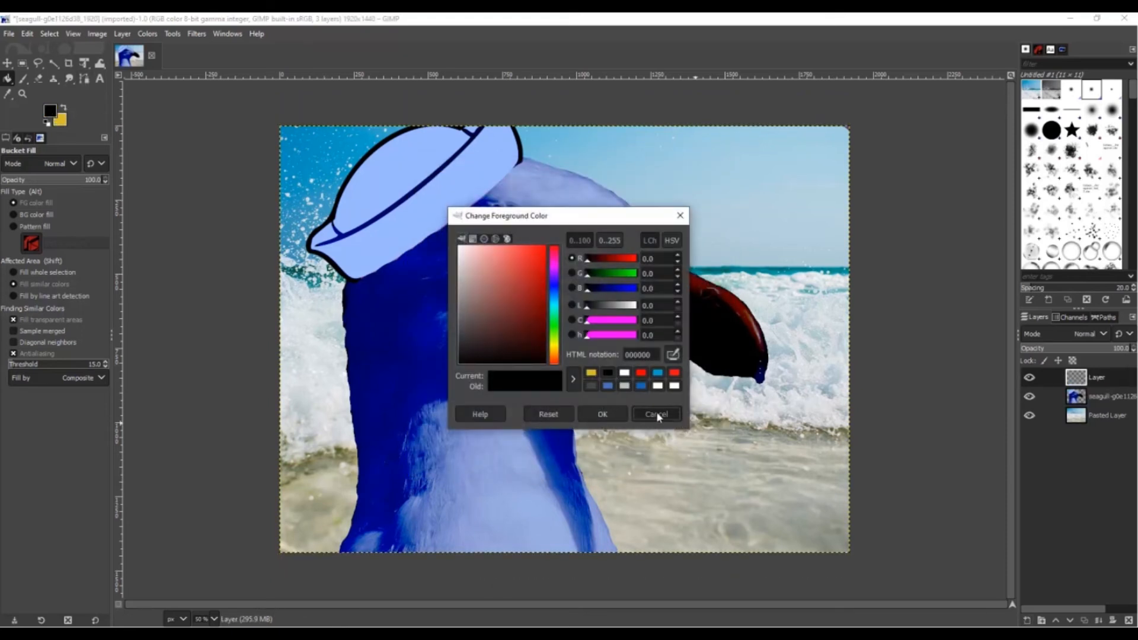
click(656, 413)
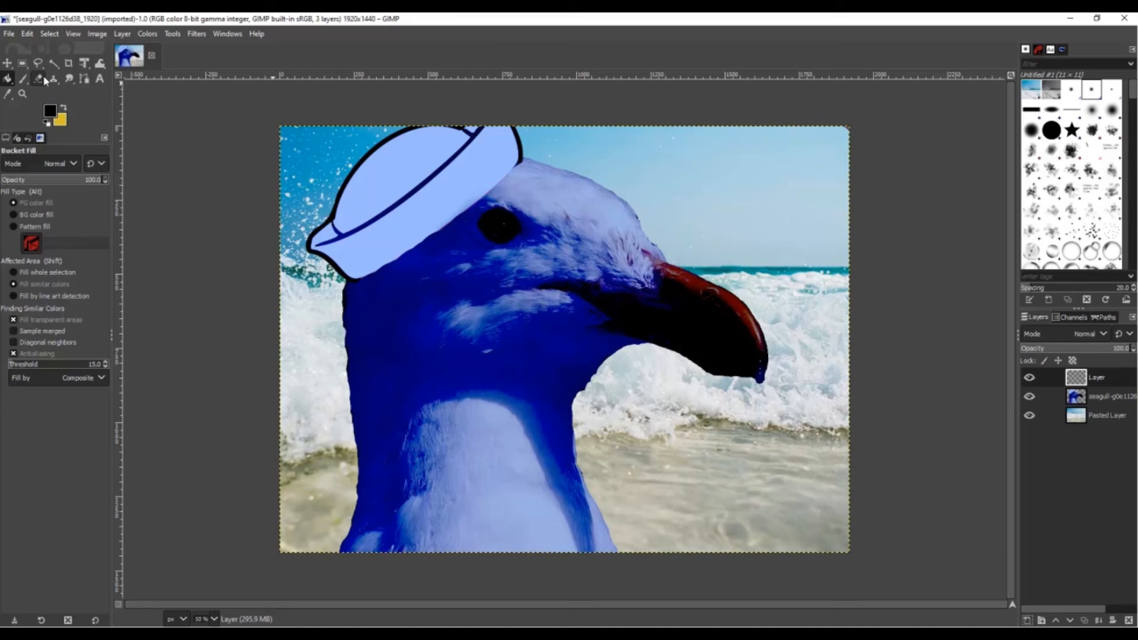
click(579, 212)
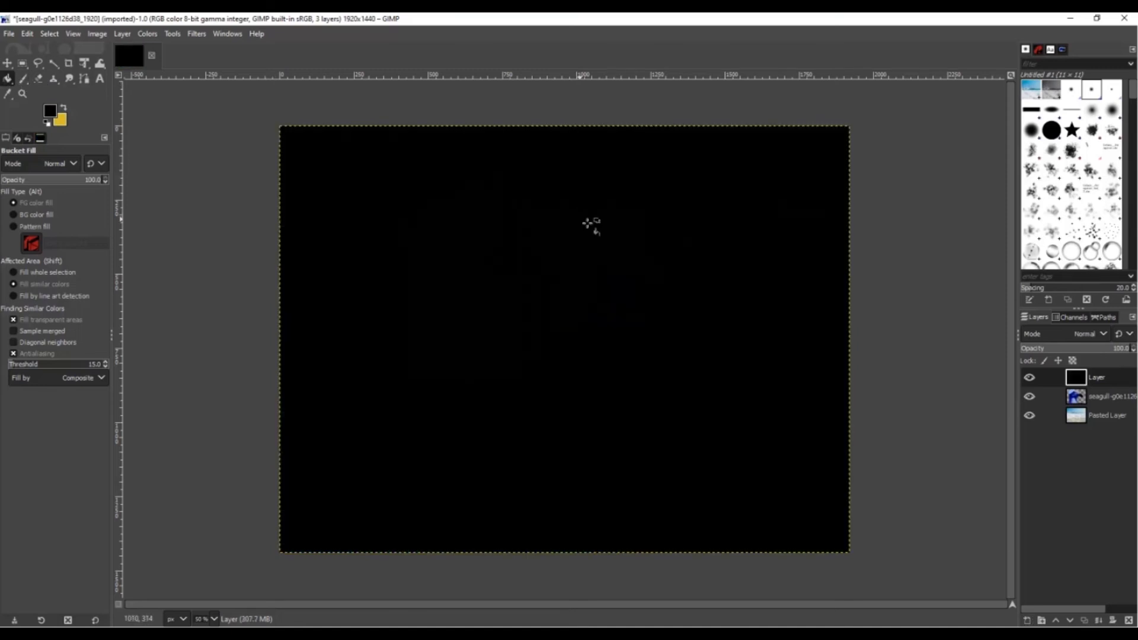
Cut an ellipse of about 1906 × 1282 px, flush with the image's top edge, out of the black layer and clear the selection
right_click(27, 68)
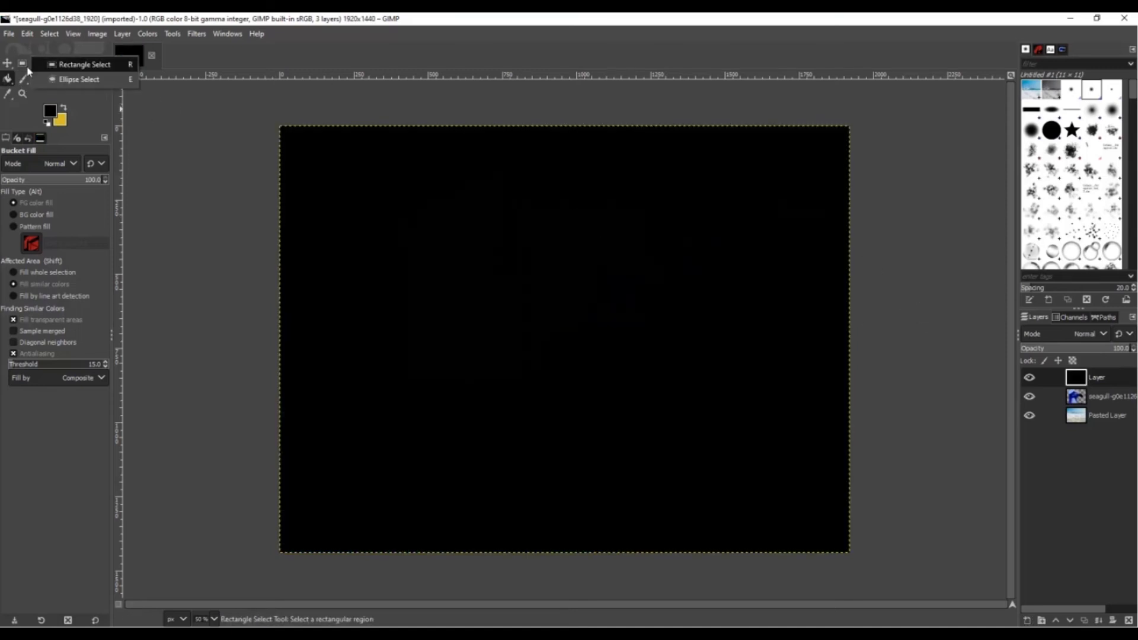
click(83, 79)
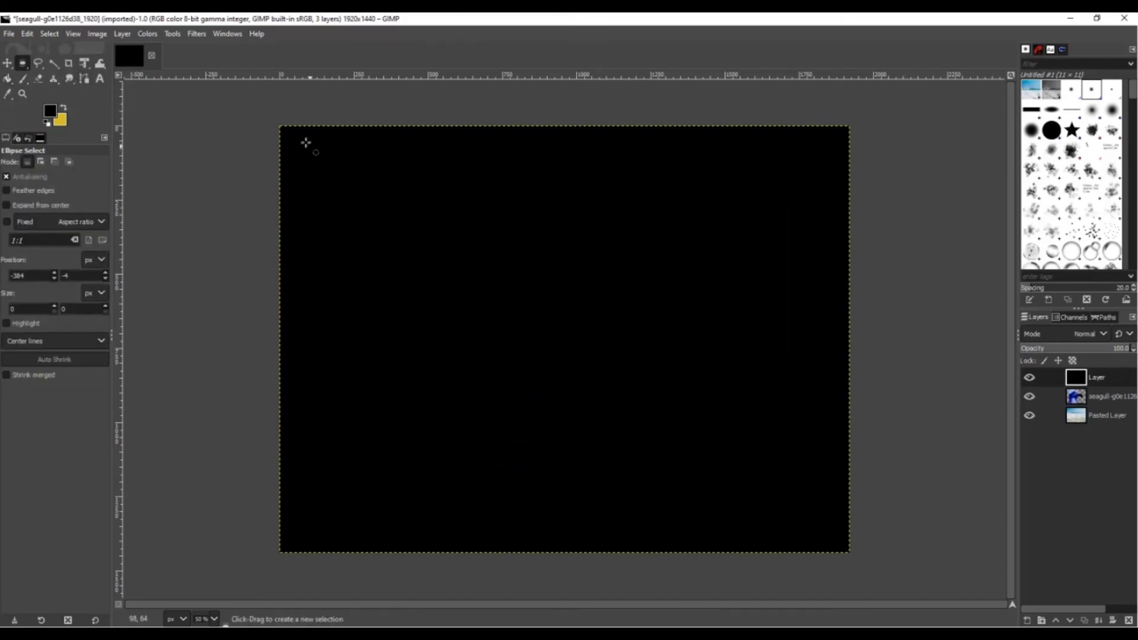
drag(296, 132, 847, 549)
drag(314, 356, 300, 353)
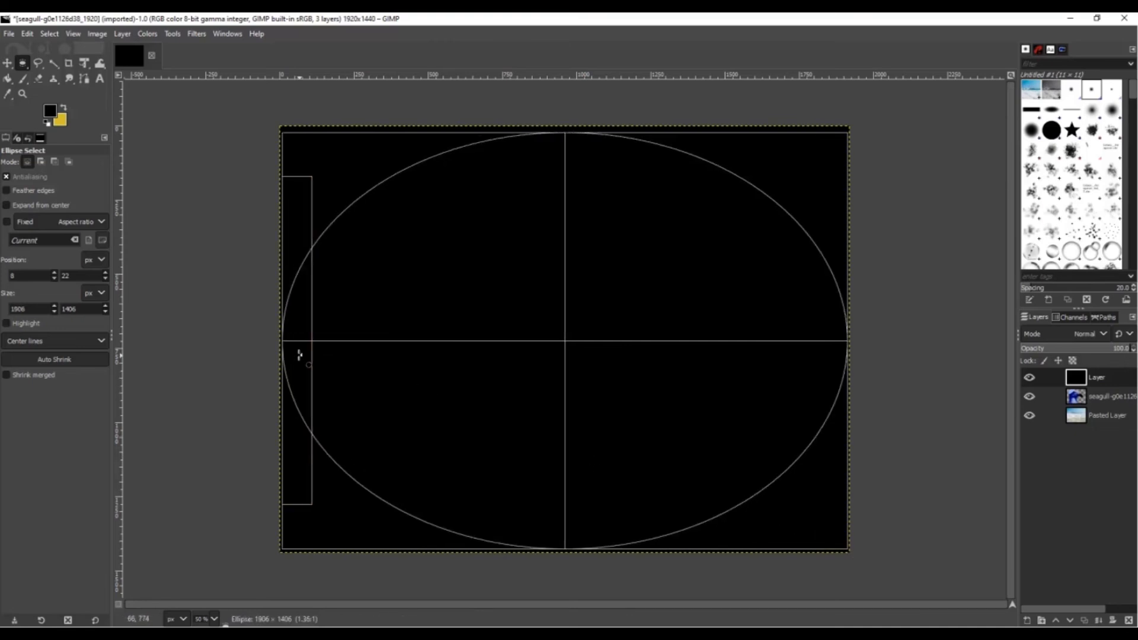
drag(582, 149, 572, 142)
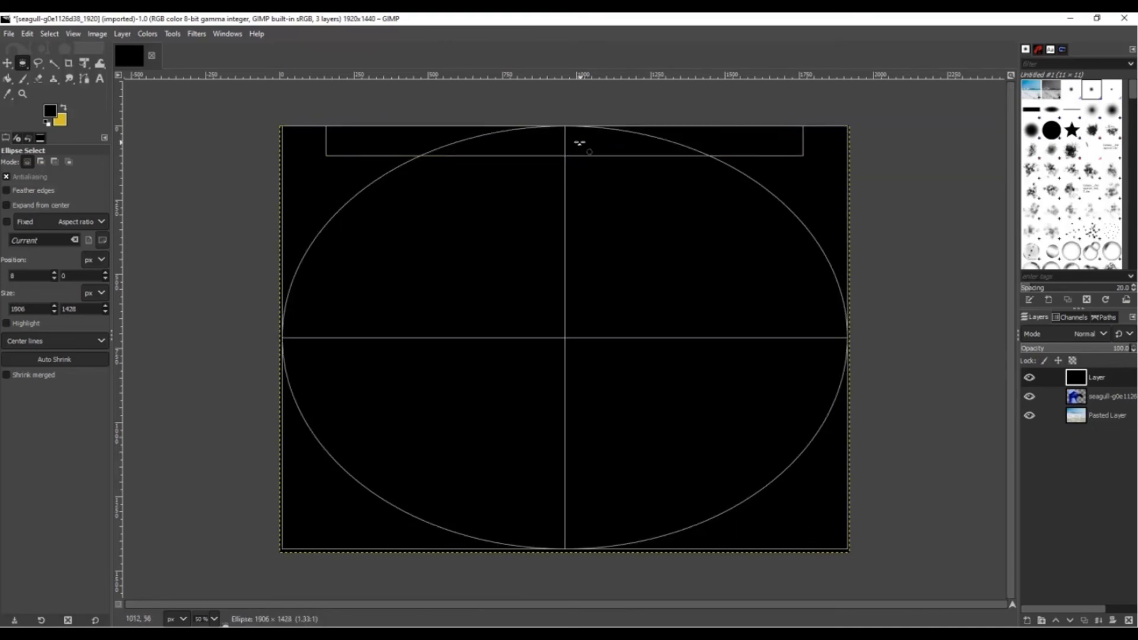
drag(571, 533, 570, 491)
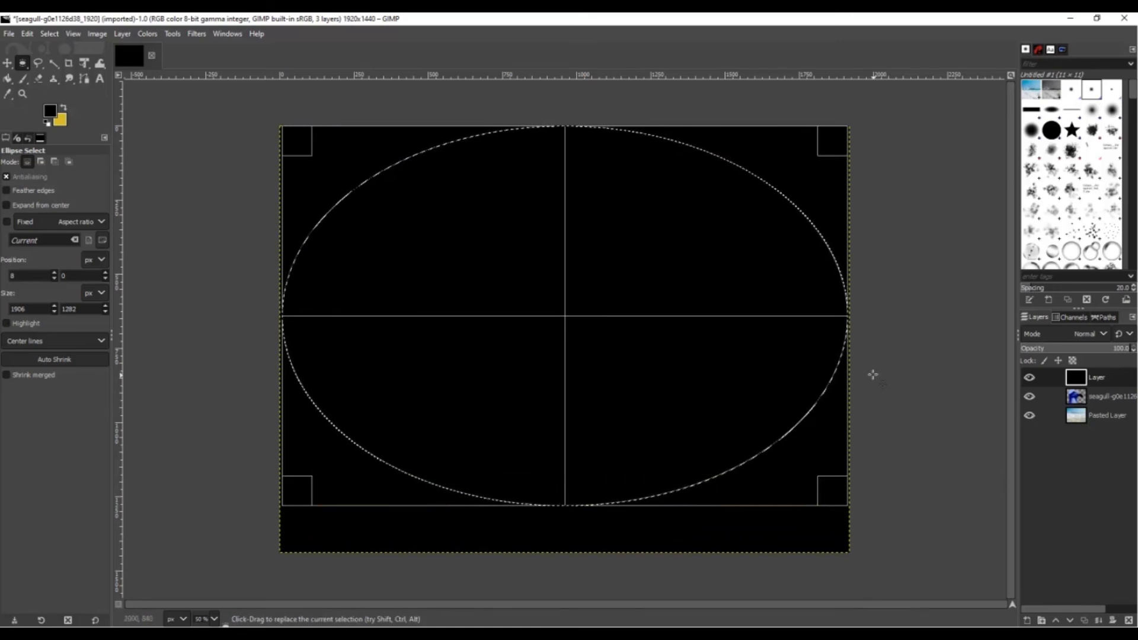
key(Delete)
click(969, 360)
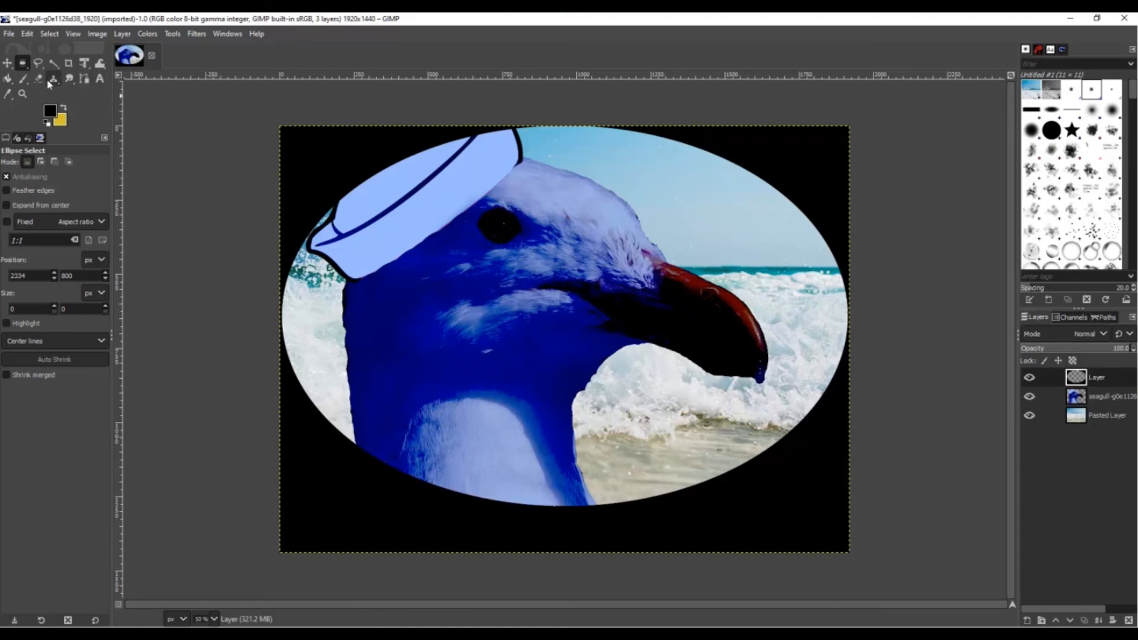
Add the yellow text "Sea Gull Enterprises" on the black area beneath the oval, in Sans-serif at 62 px
click(100, 78)
click(63, 111)
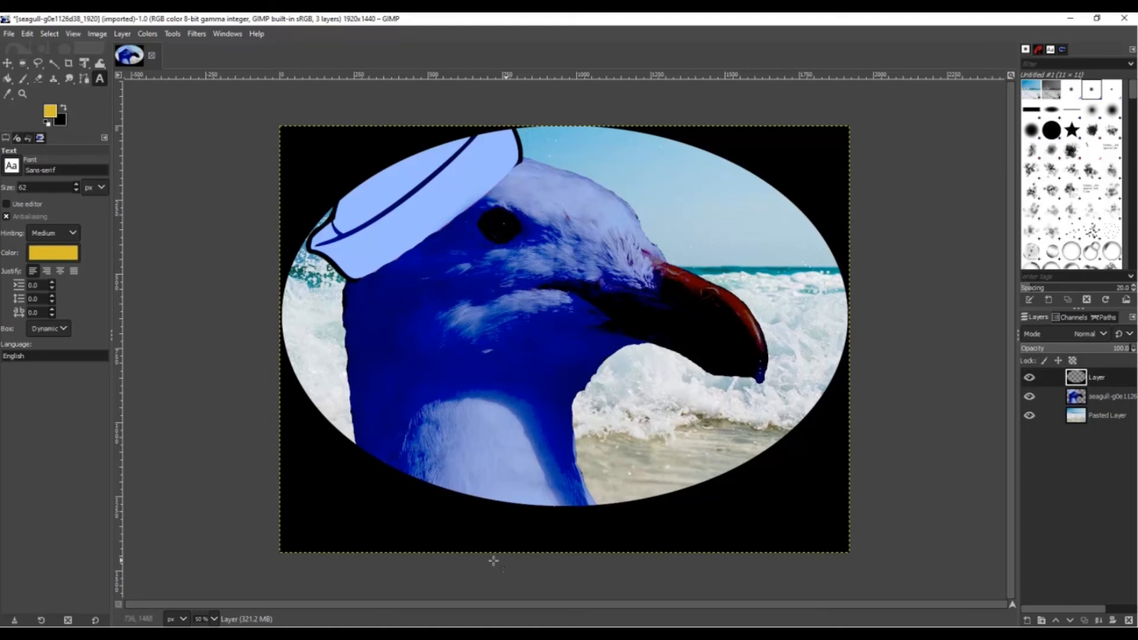
click(365, 515)
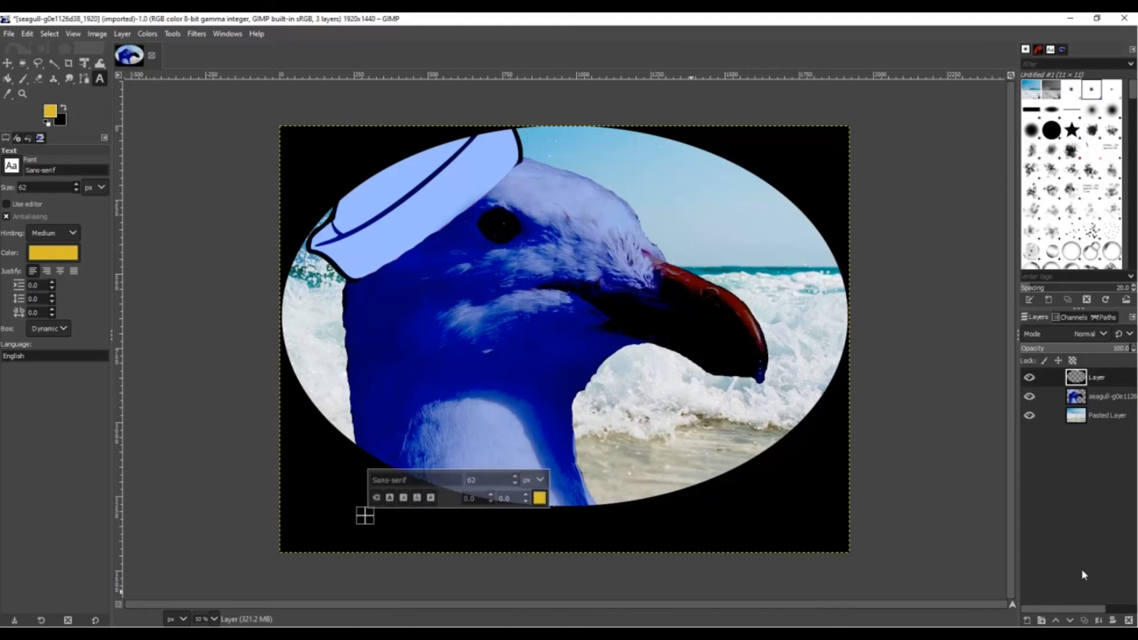
text(Sea)
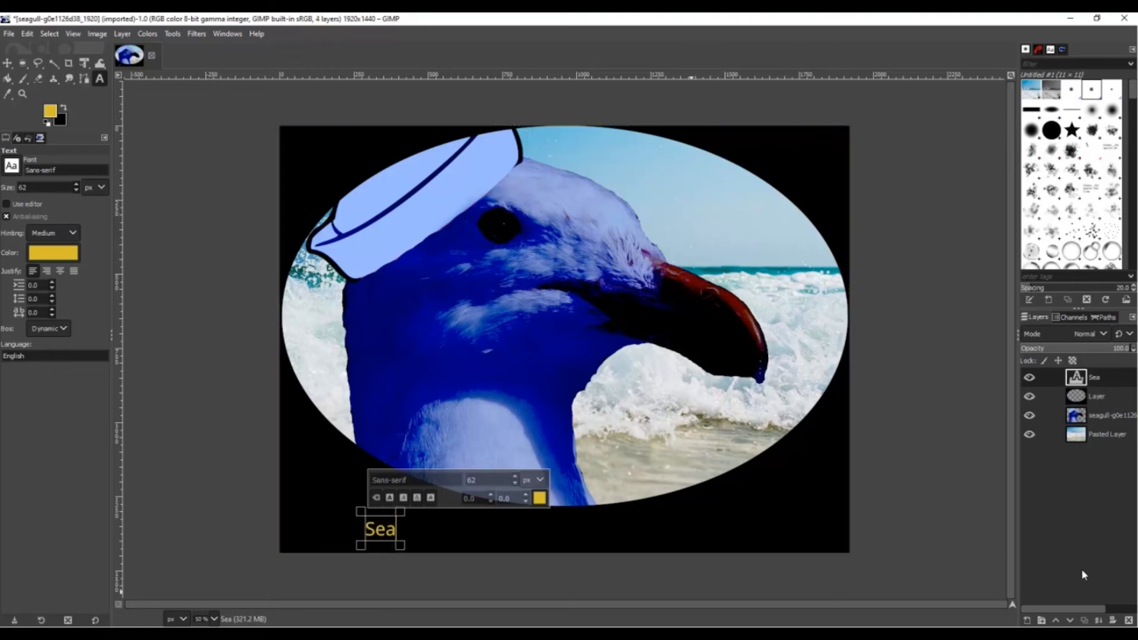
text( Gull Enter)
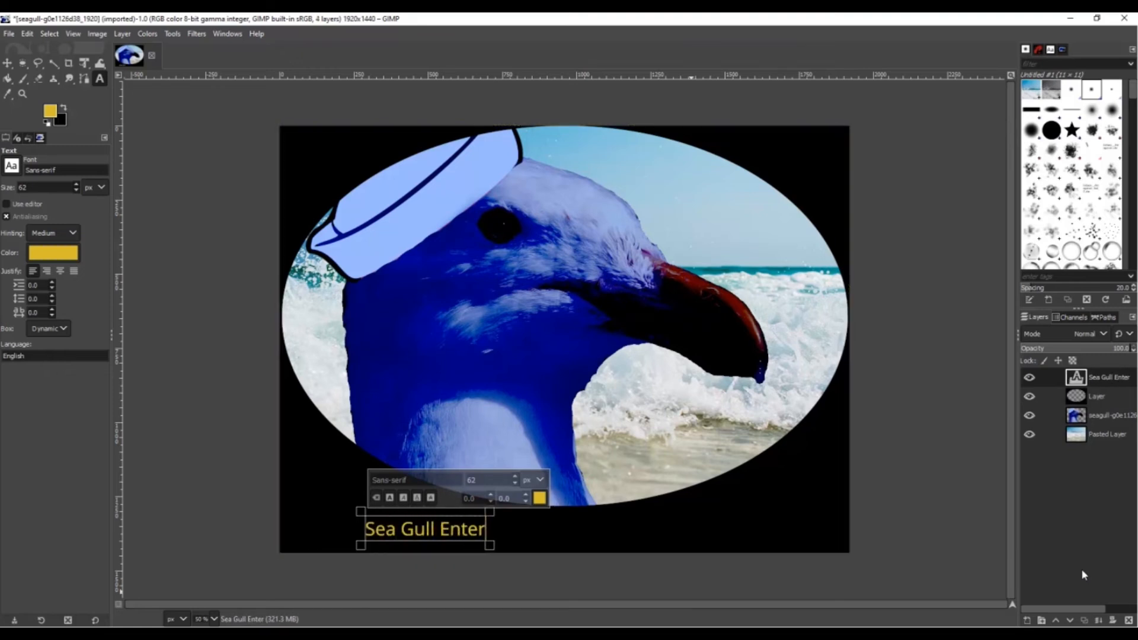
text(priste)
key(BackSpace)
key(BackSpace)
text(es)
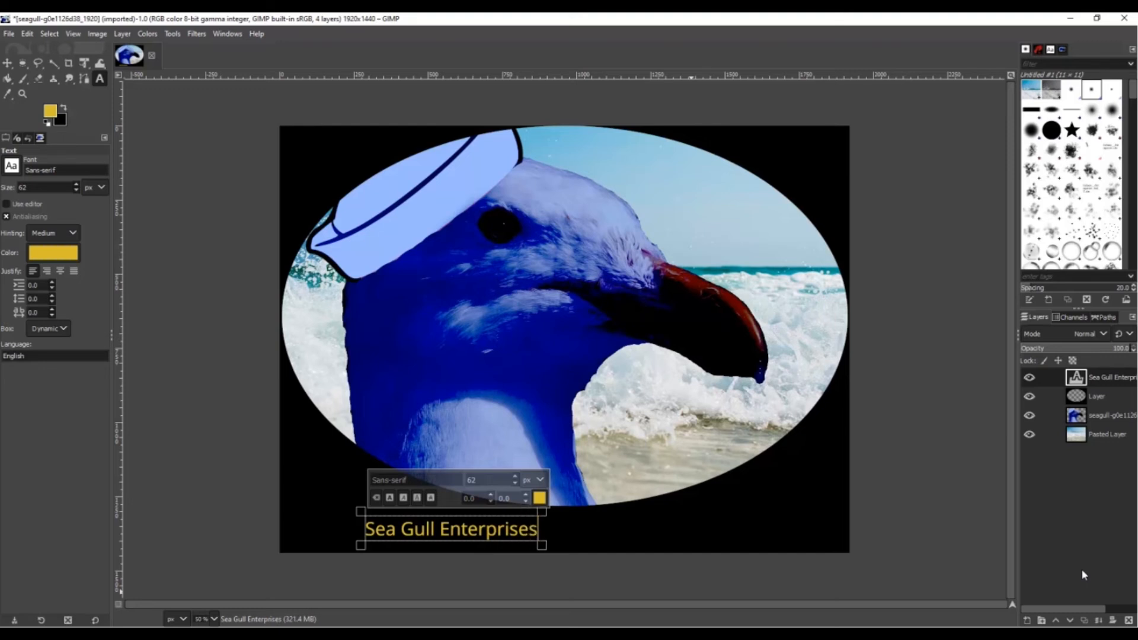
Append ", LLC" to the "Sea Gull Enterprises" caption and enlarge all of its text to 105 px
text(, LLC)
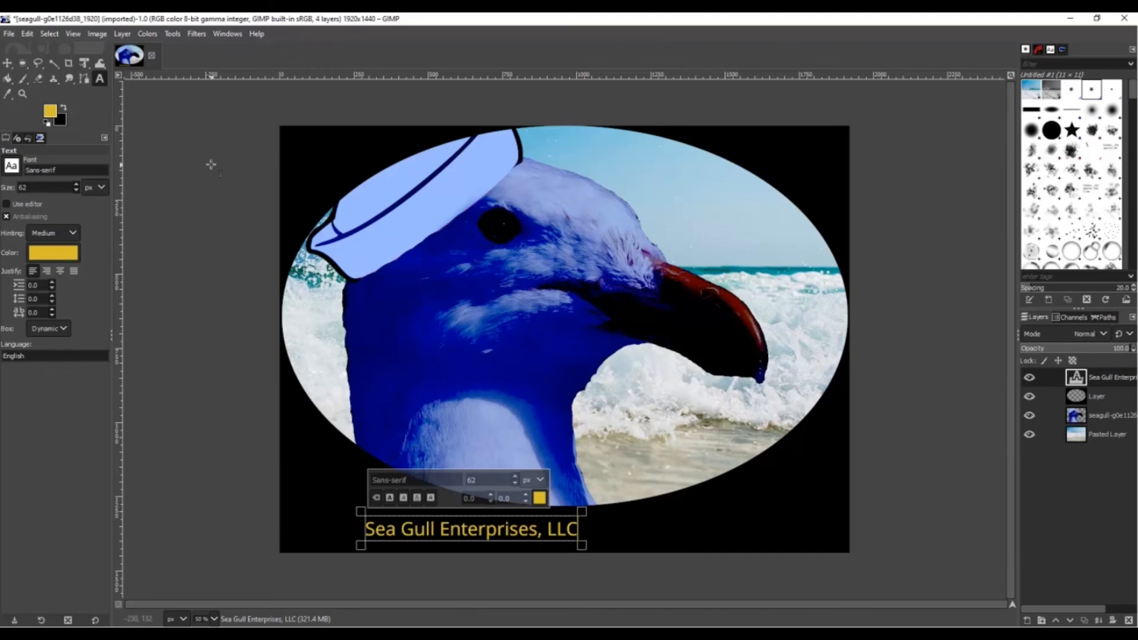
drag(364, 530, 579, 529)
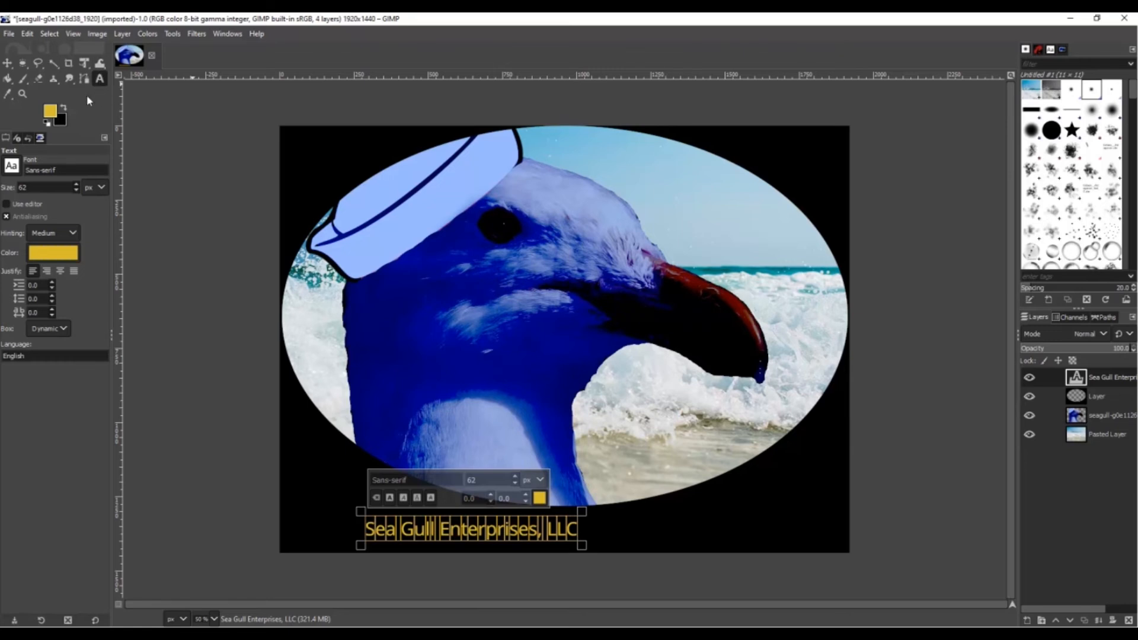
scroll(77, 186, up, 20)
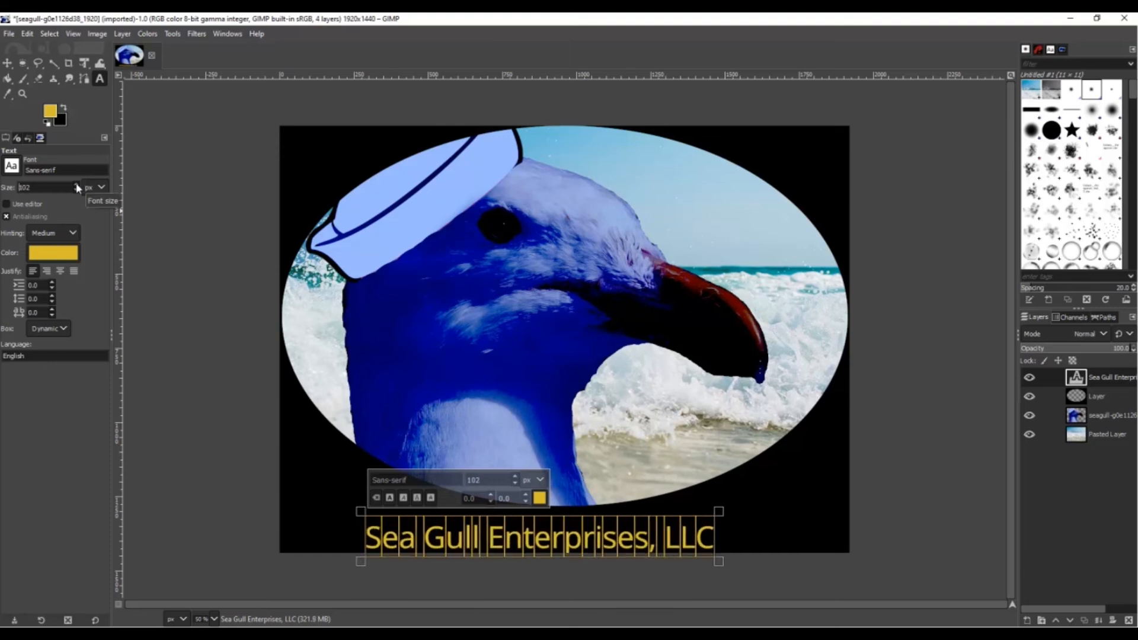
scroll(76, 187, up, 3)
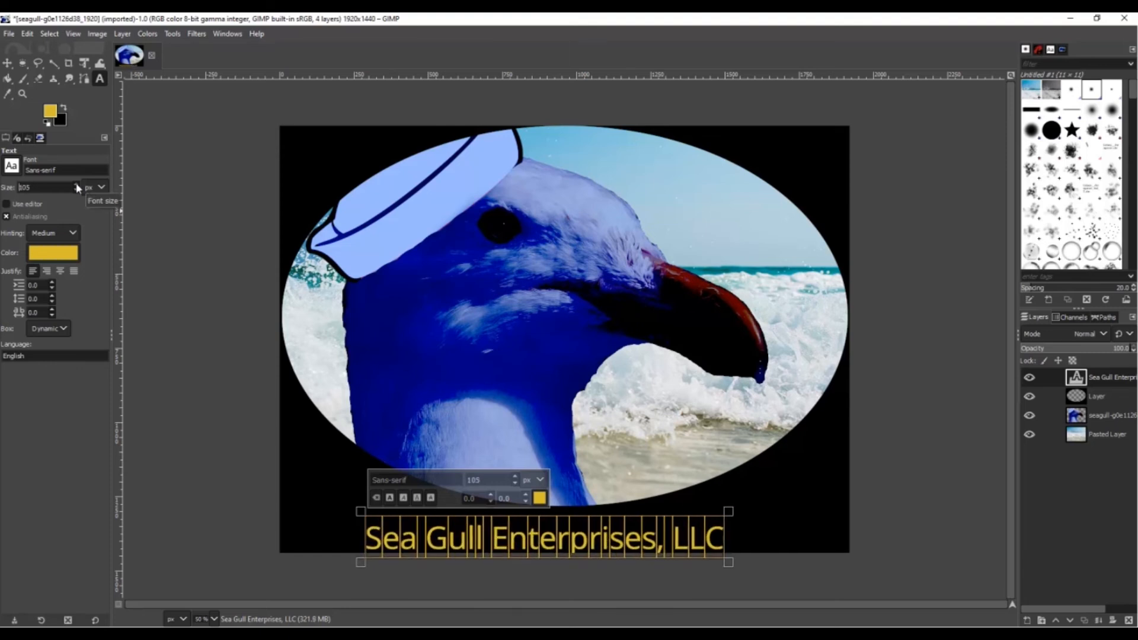
Move the caption so it sits centred in the black area beneath the oval
click(7, 63)
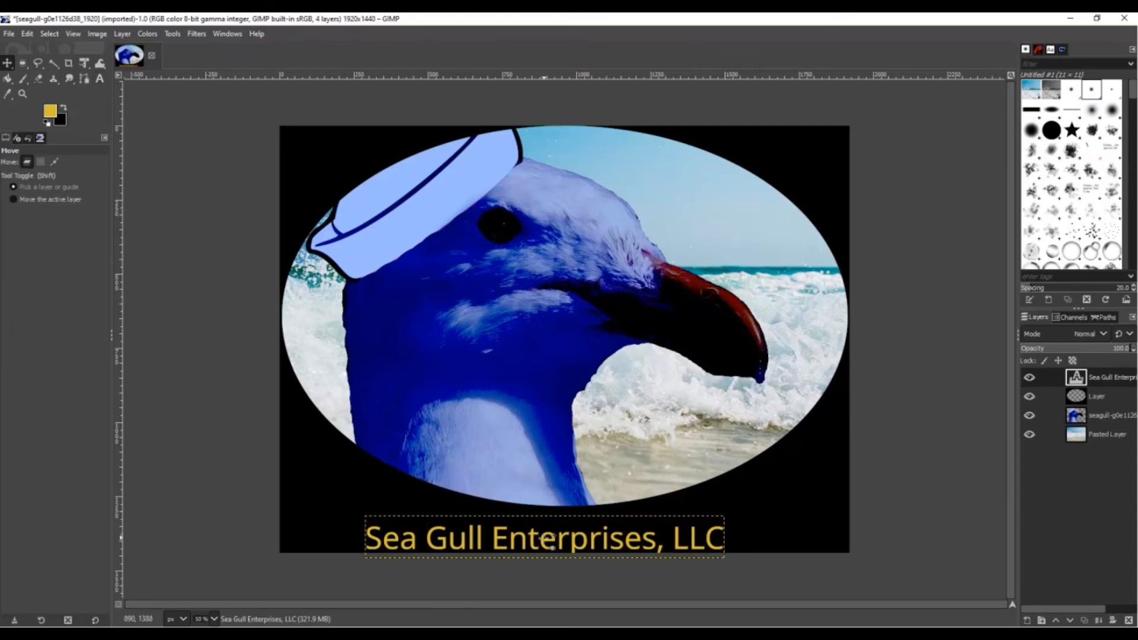
drag(532, 542, 563, 541)
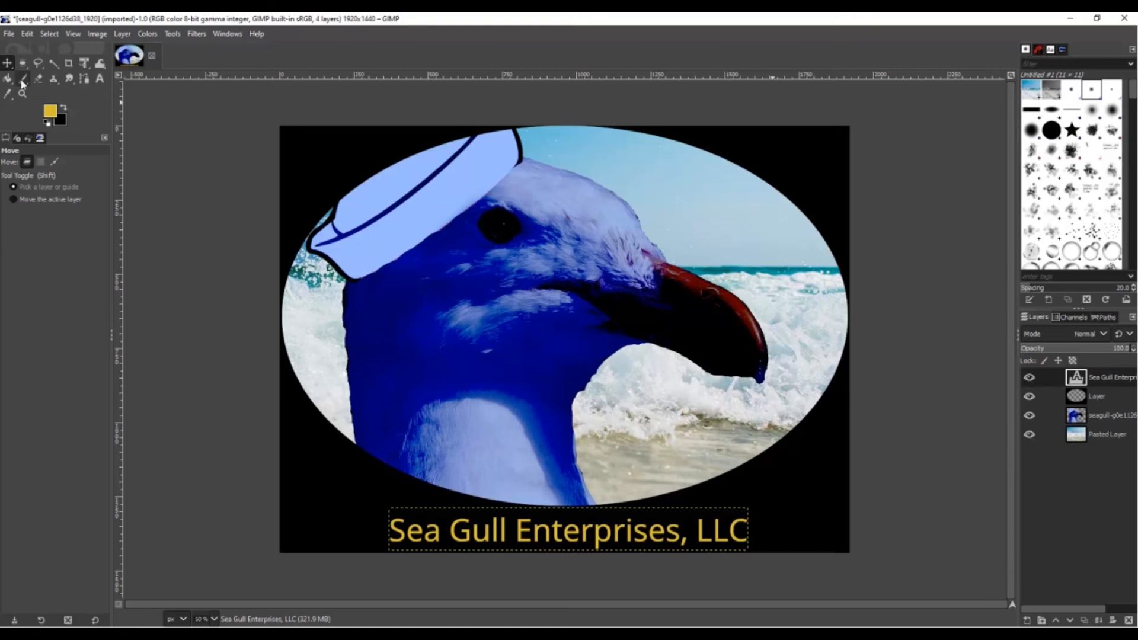
Try desaturating the caption text layer with the Luminance mode, and undo it
click(226, 34)
mouse_move(196, 35)
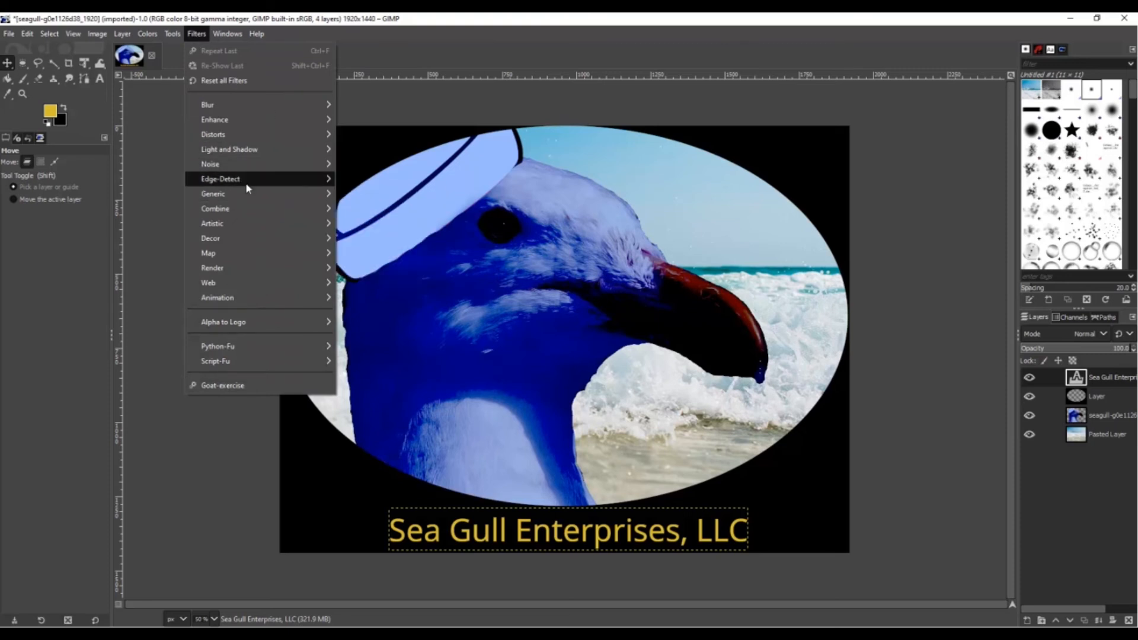
click(148, 34)
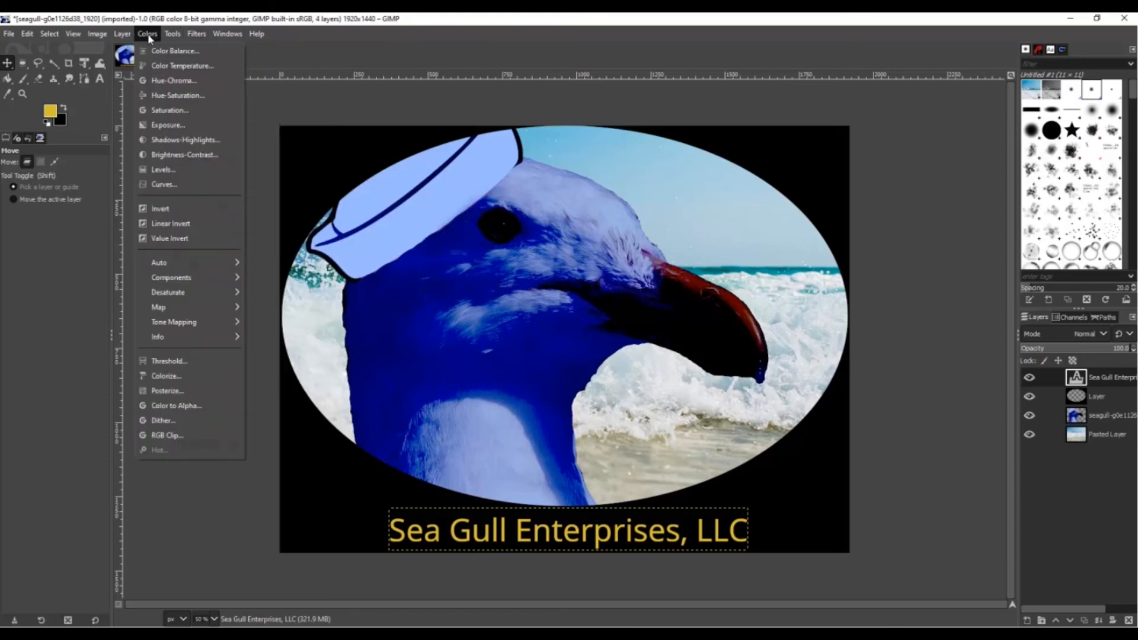
mouse_move(176, 283)
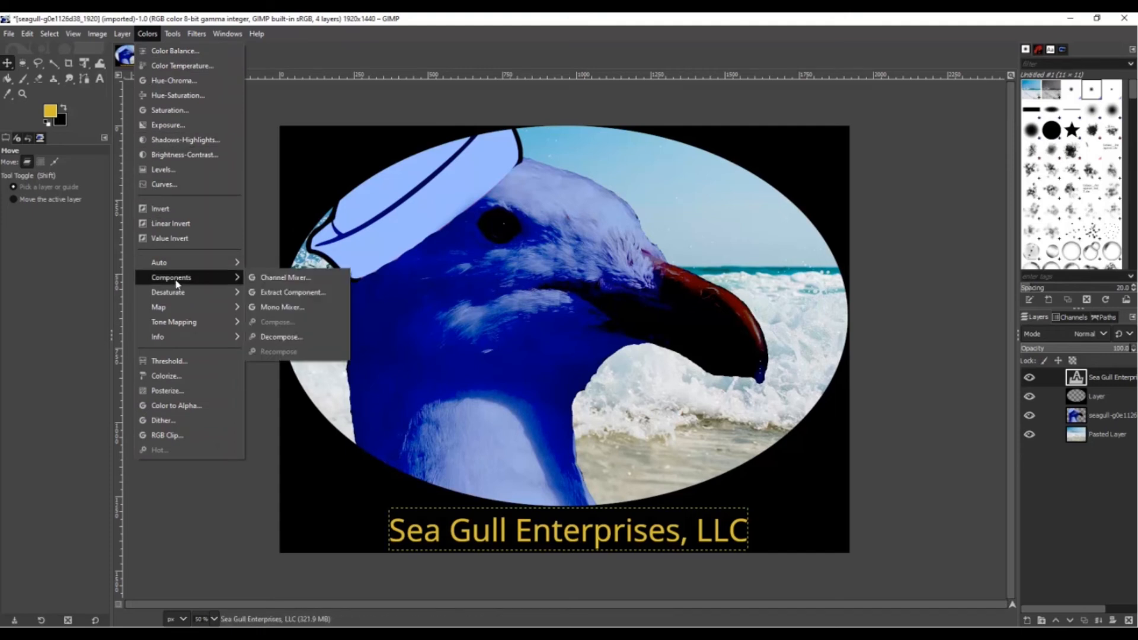
mouse_move(195, 263)
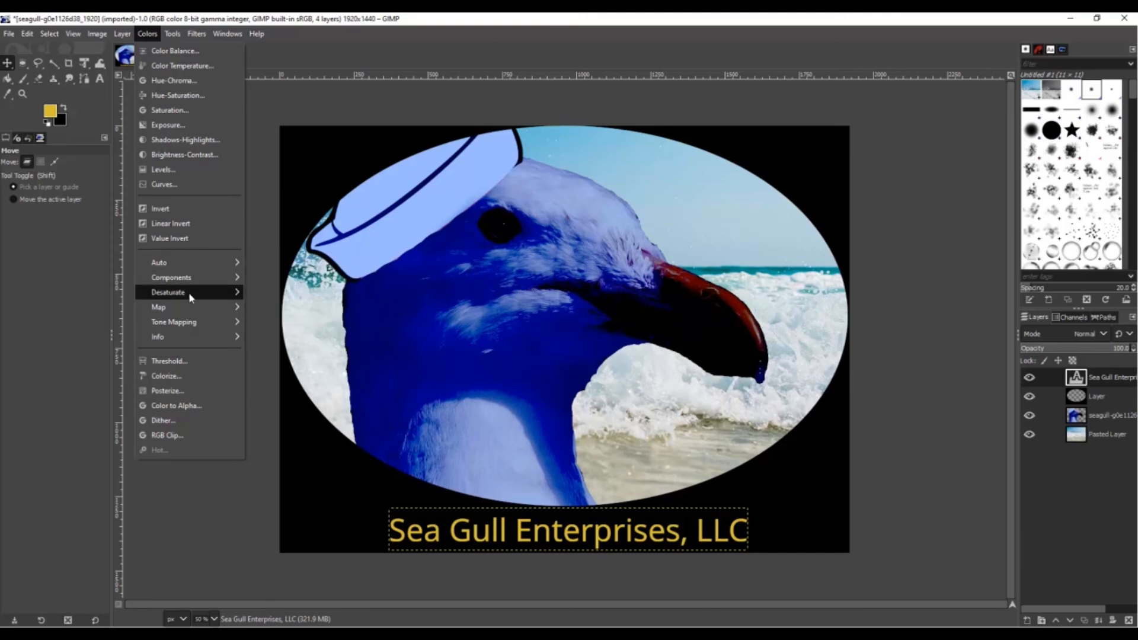
click(299, 307)
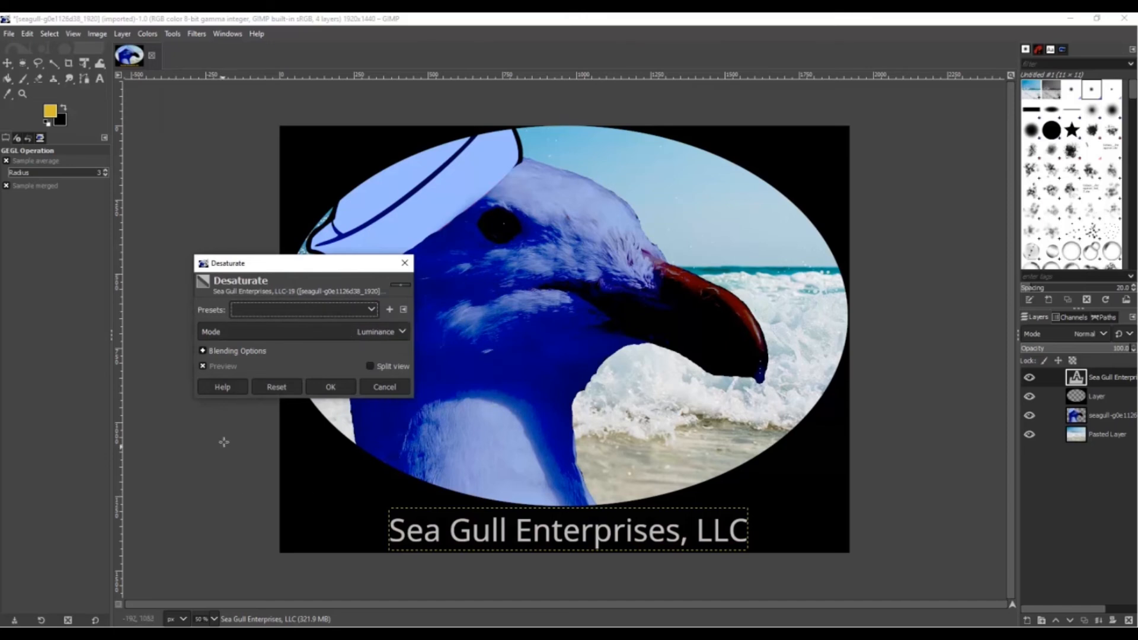
click(327, 388)
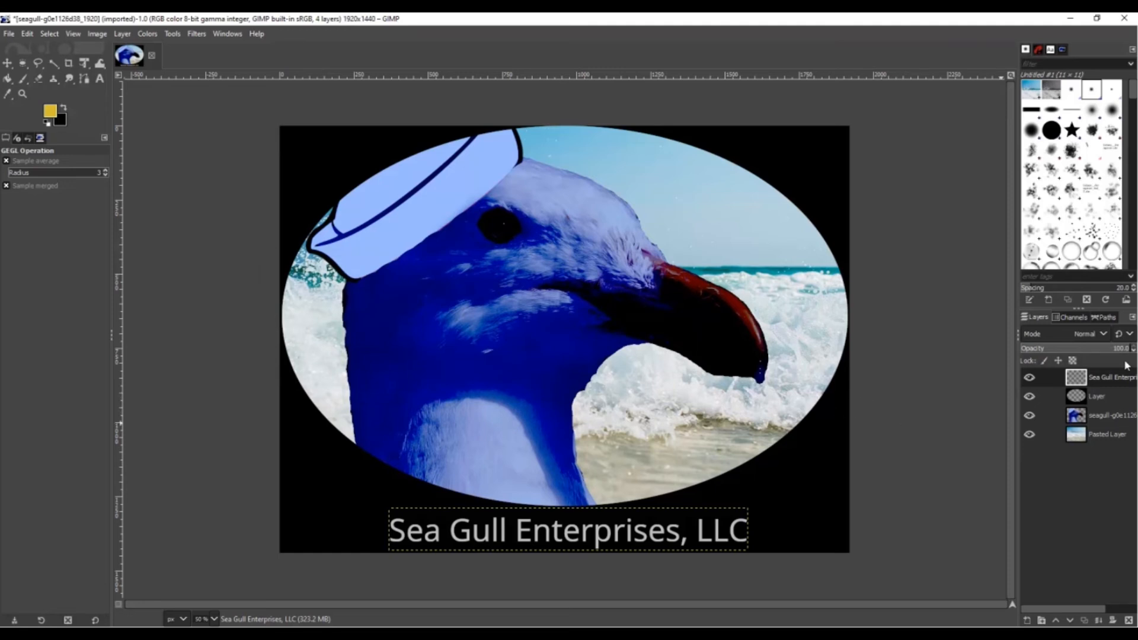
key(ctrl+z)
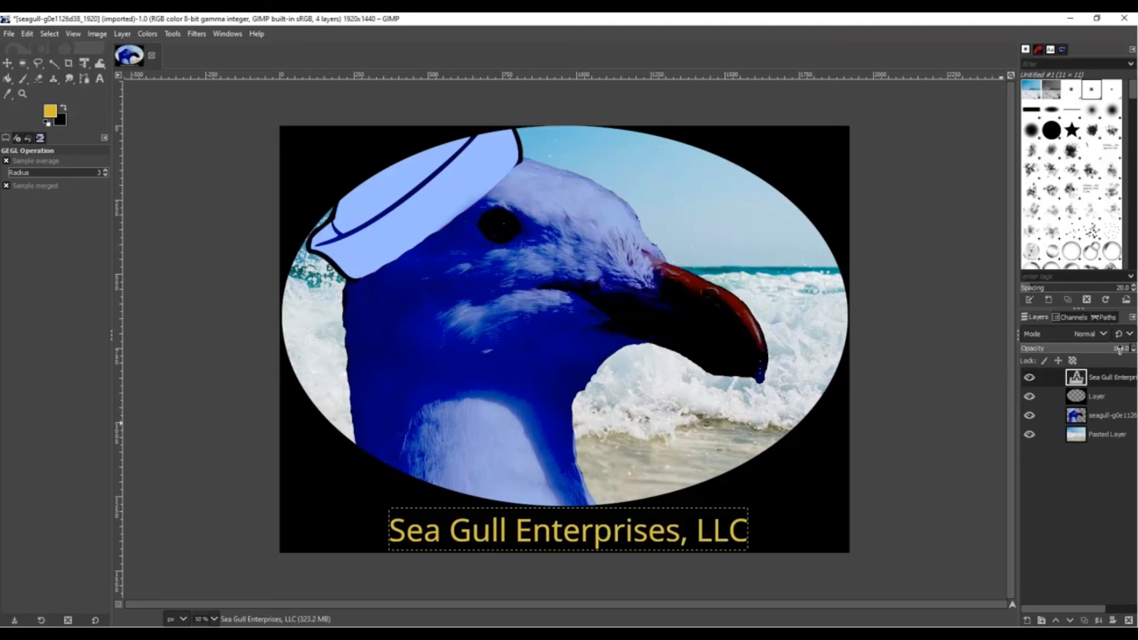
Try desaturating the seagull layer to shades of gray, and undo it
click(1120, 414)
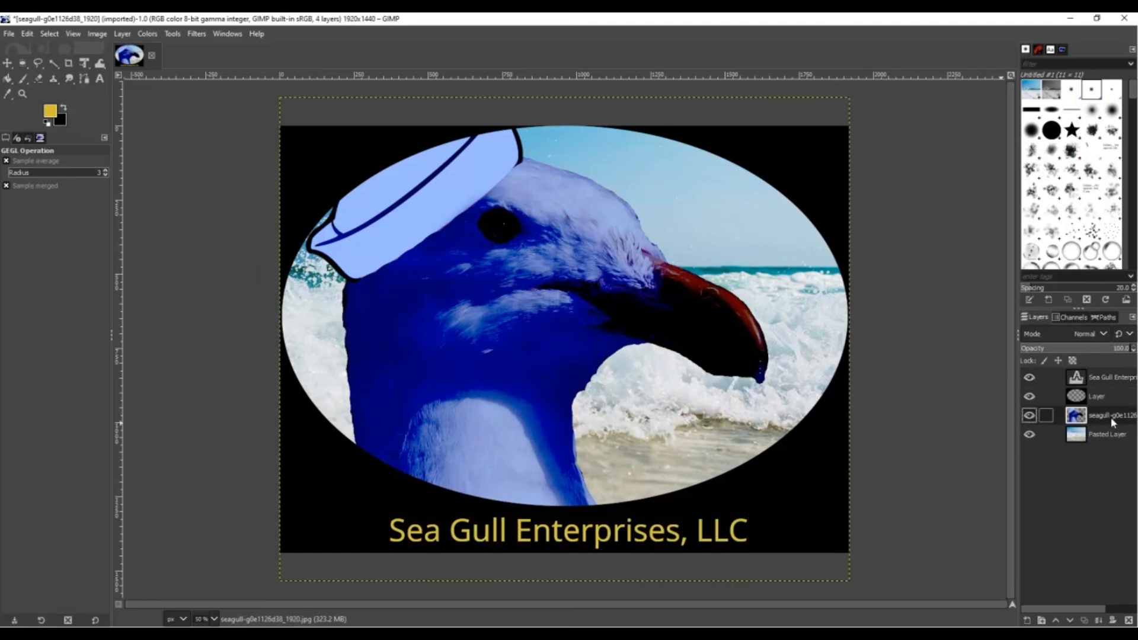
click(151, 35)
mouse_move(202, 294)
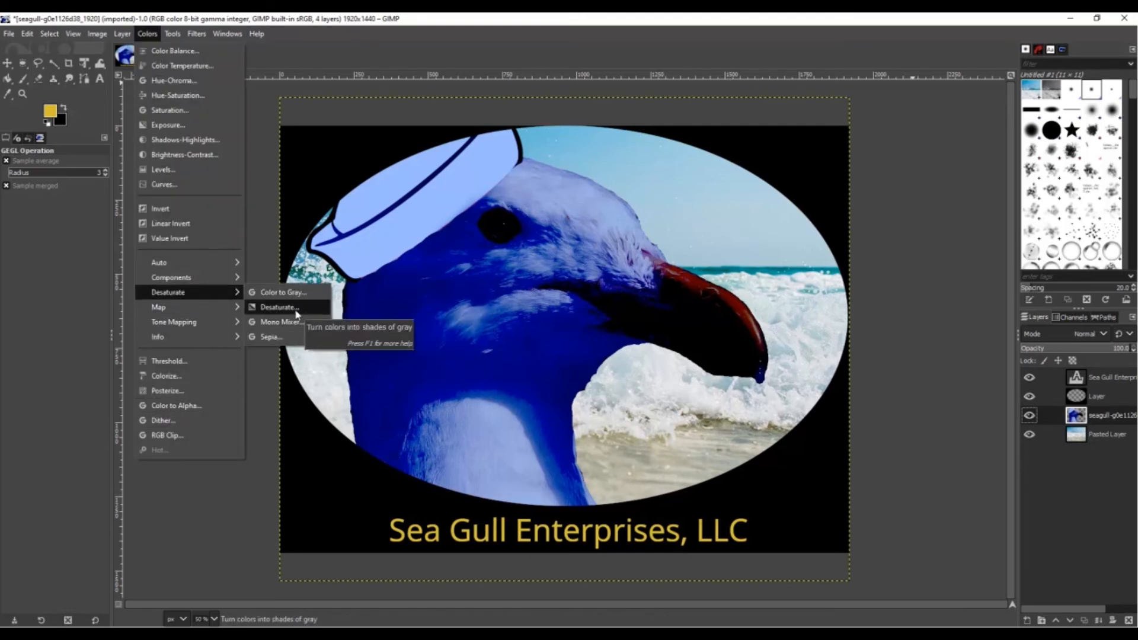
click(298, 307)
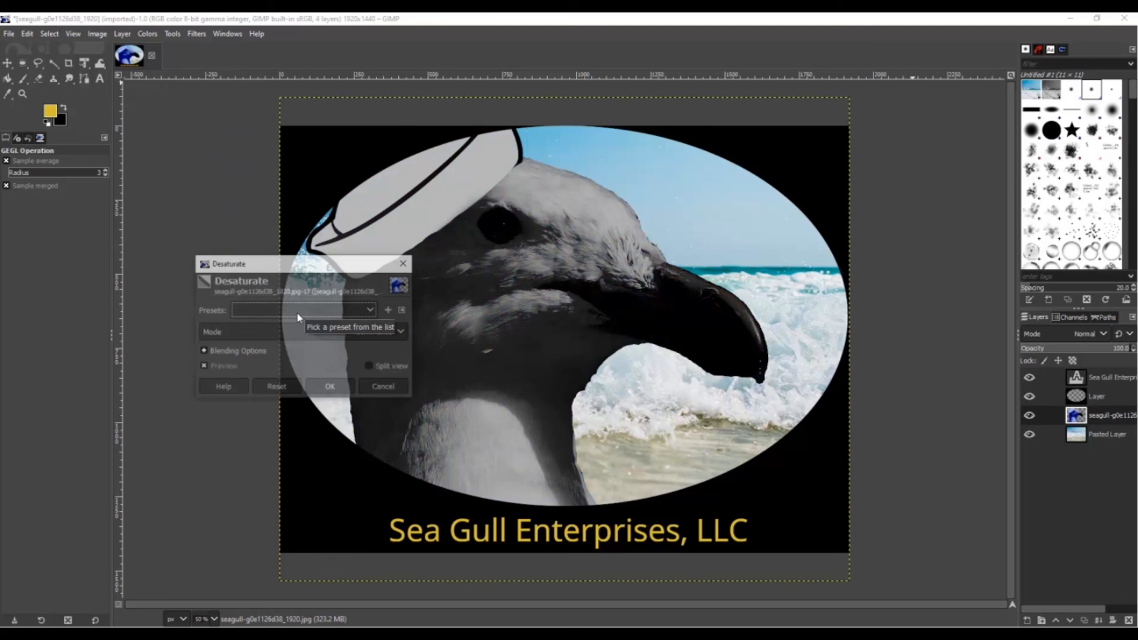
click(330, 387)
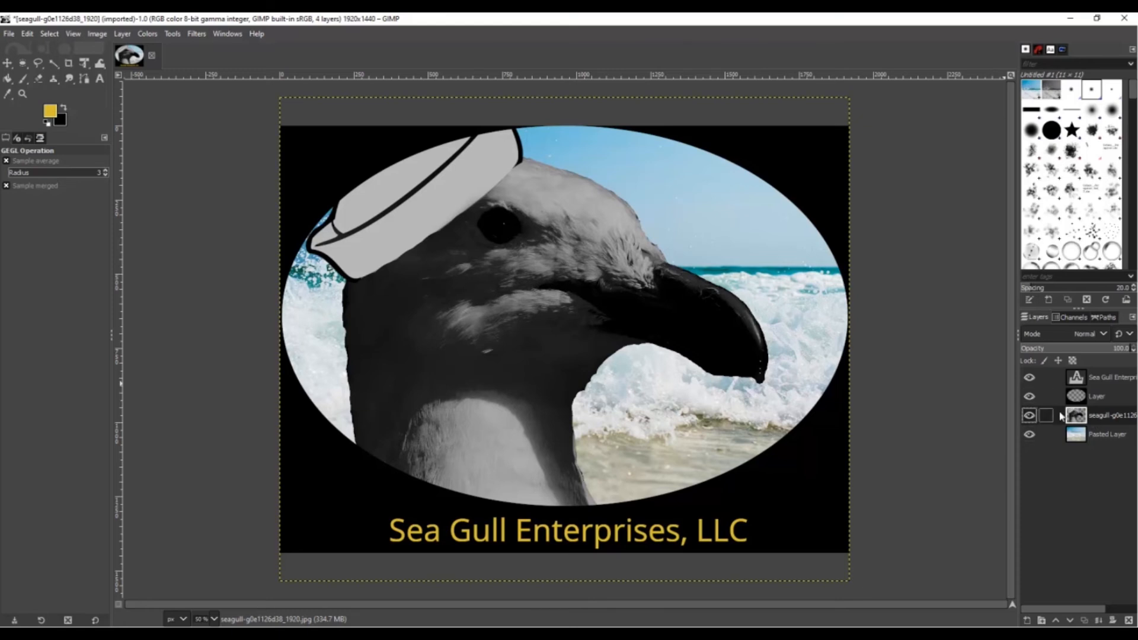
click(1030, 415)
click(1030, 416)
Try desaturating the beach background in Pasted Layer, and undo the change
click(1042, 436)
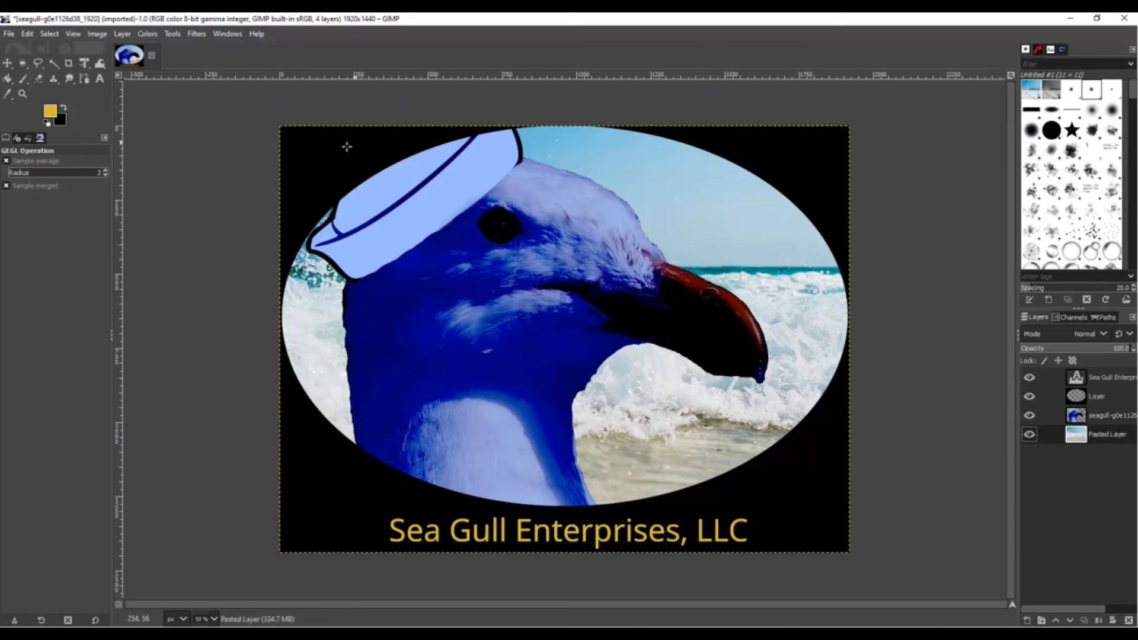
click(148, 35)
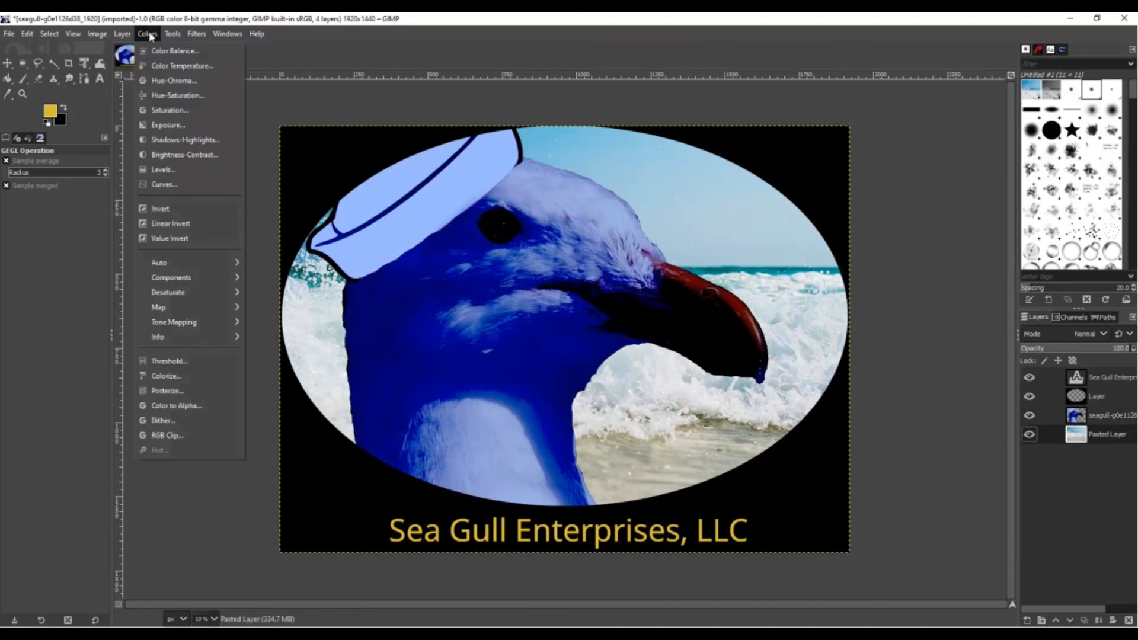
mouse_move(212, 293)
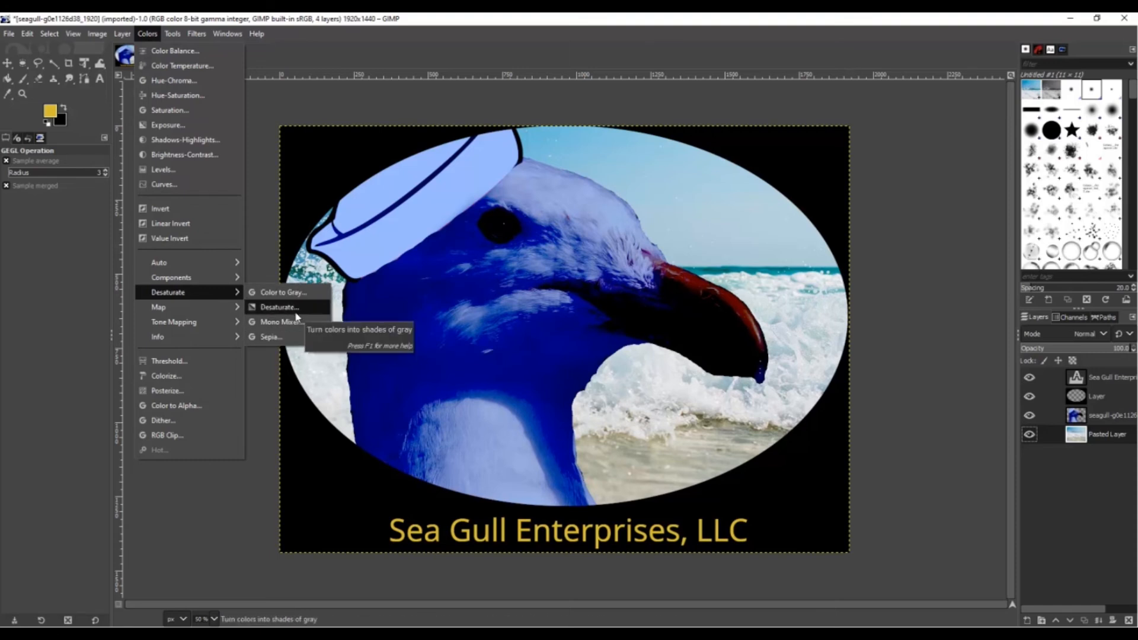
click(297, 317)
click(332, 387)
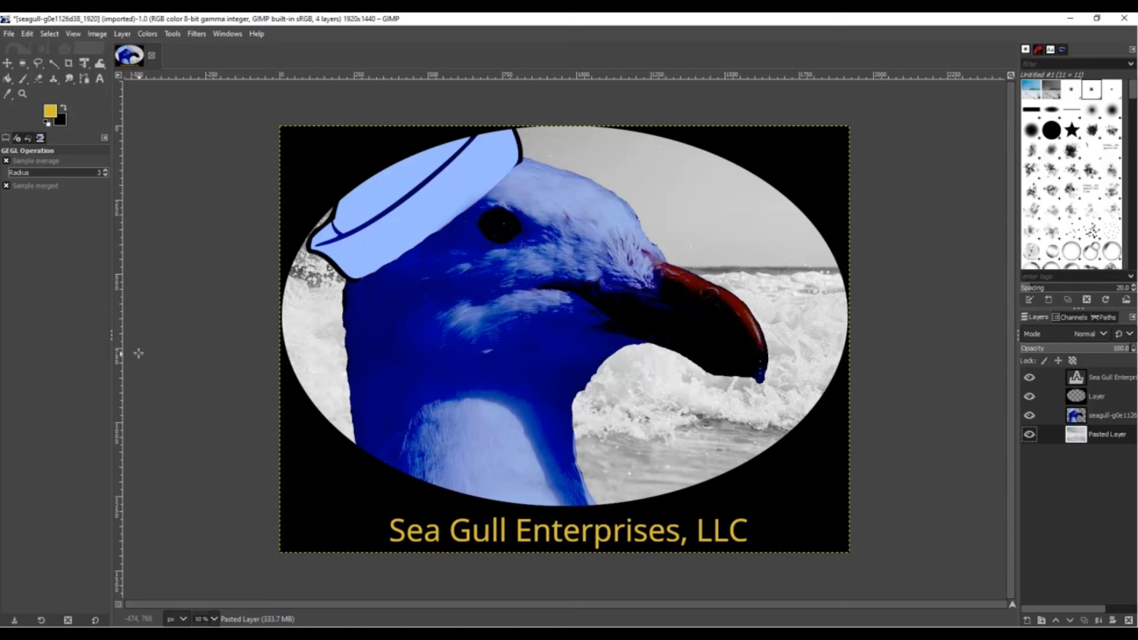
key(ctrl+z)
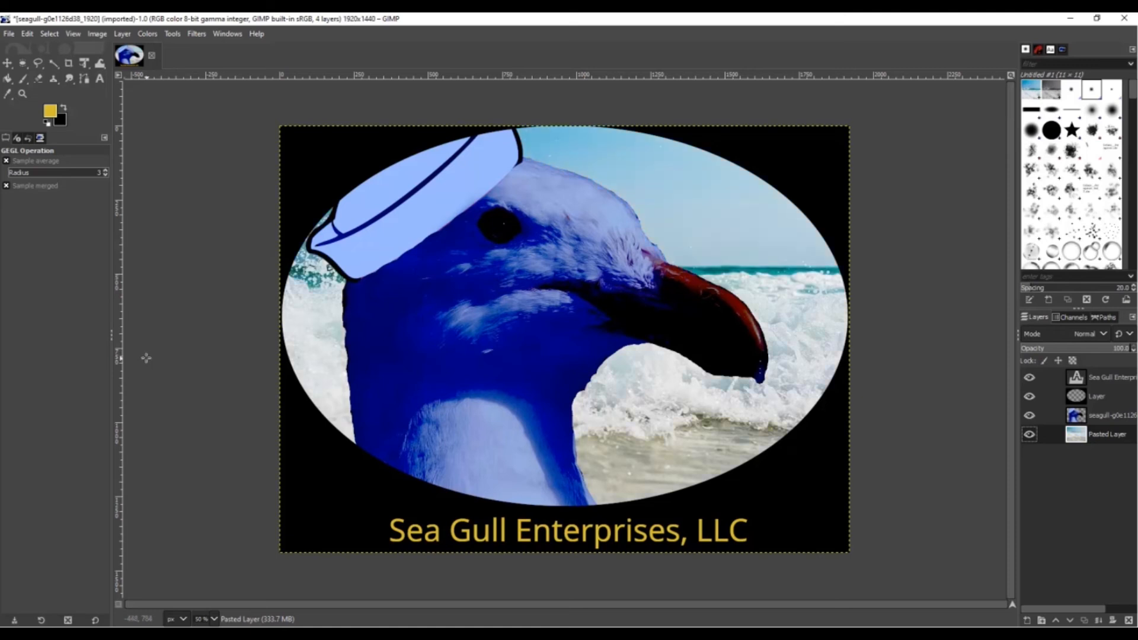
click(147, 34)
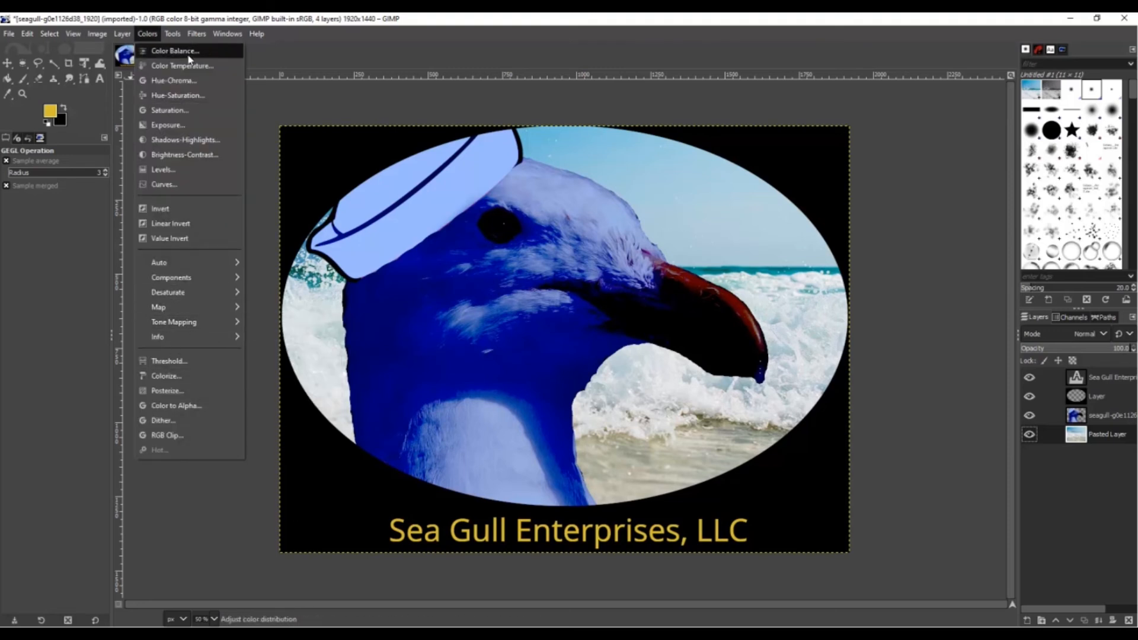
mouse_move(77, 40)
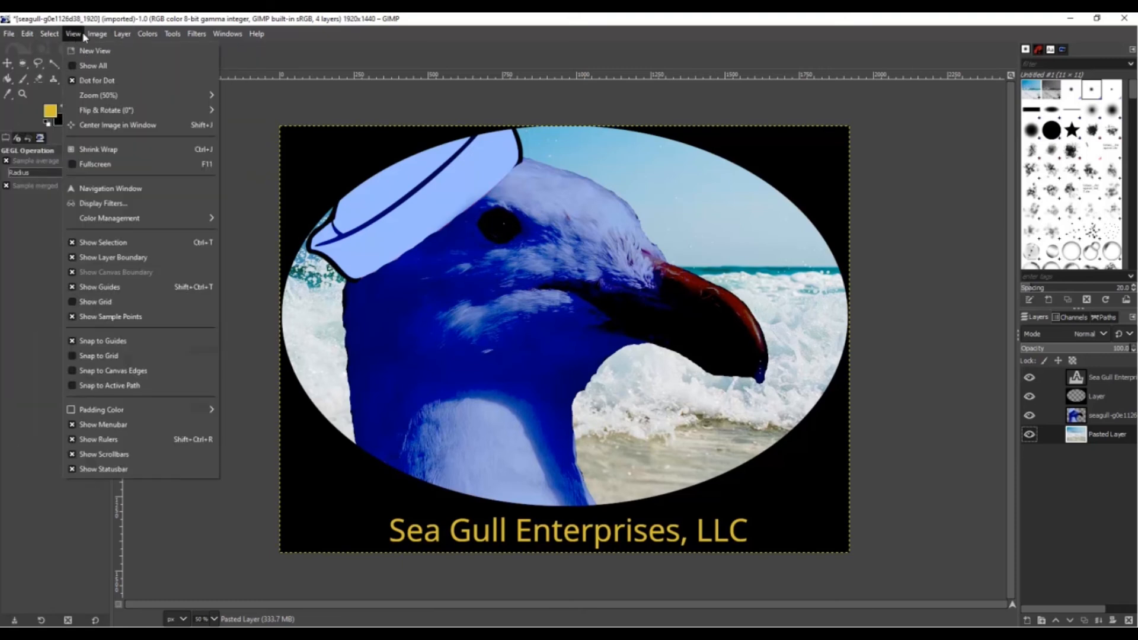
mouse_move(147, 36)
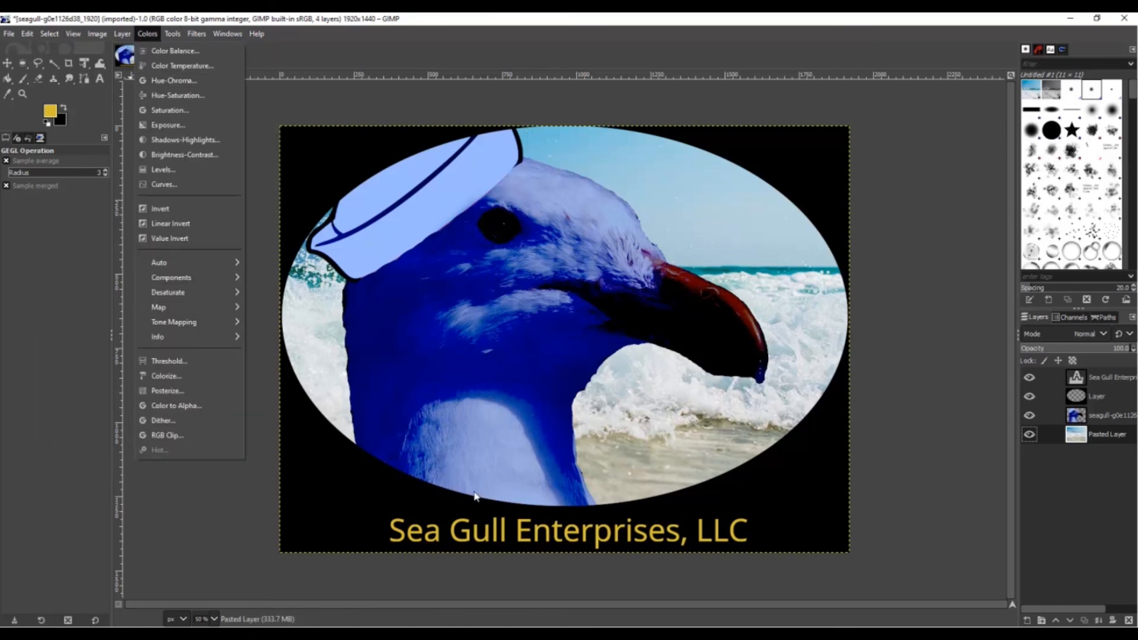
click(183, 390)
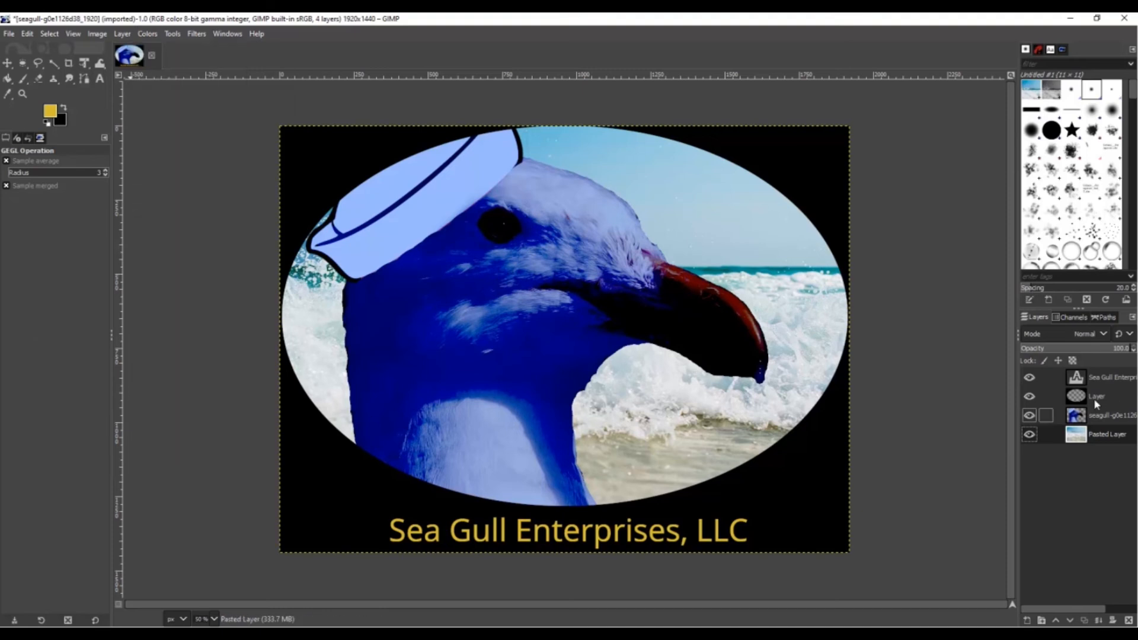
Try posterizing the seagull layer, raising the posterize levels and lowering them to 2
click(1093, 416)
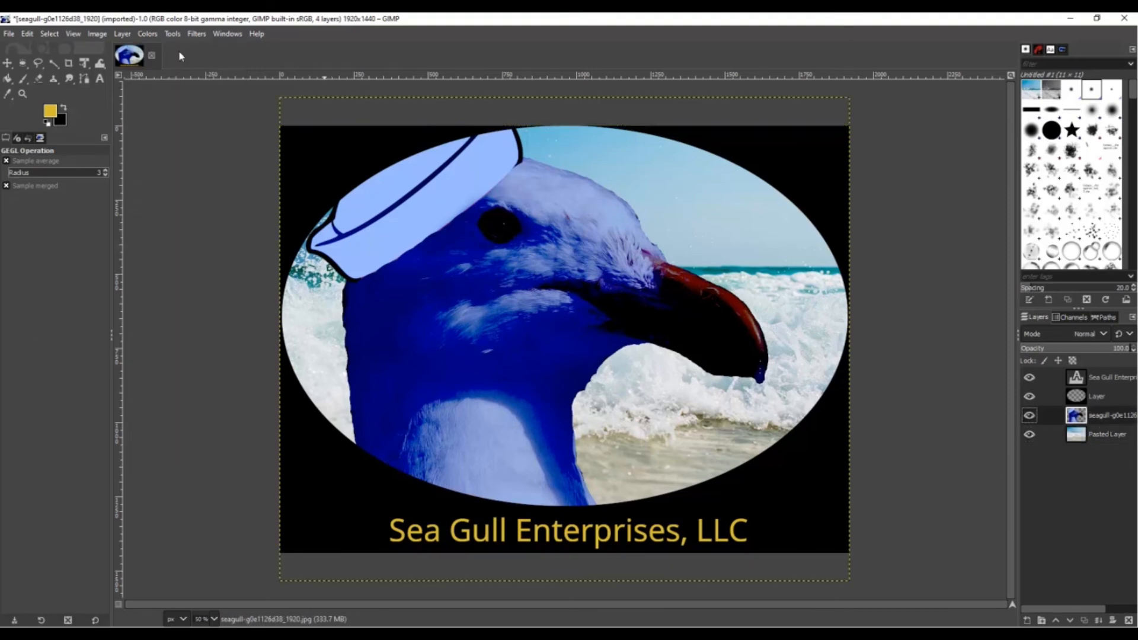
click(122, 34)
mouse_move(149, 35)
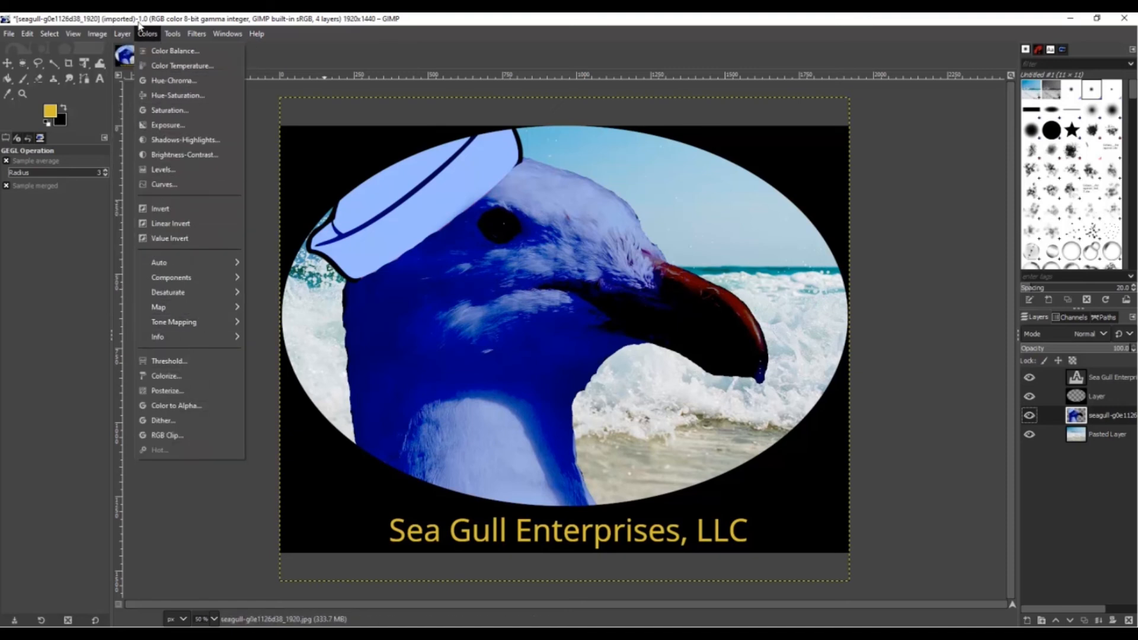
mouse_move(183, 36)
click(169, 390)
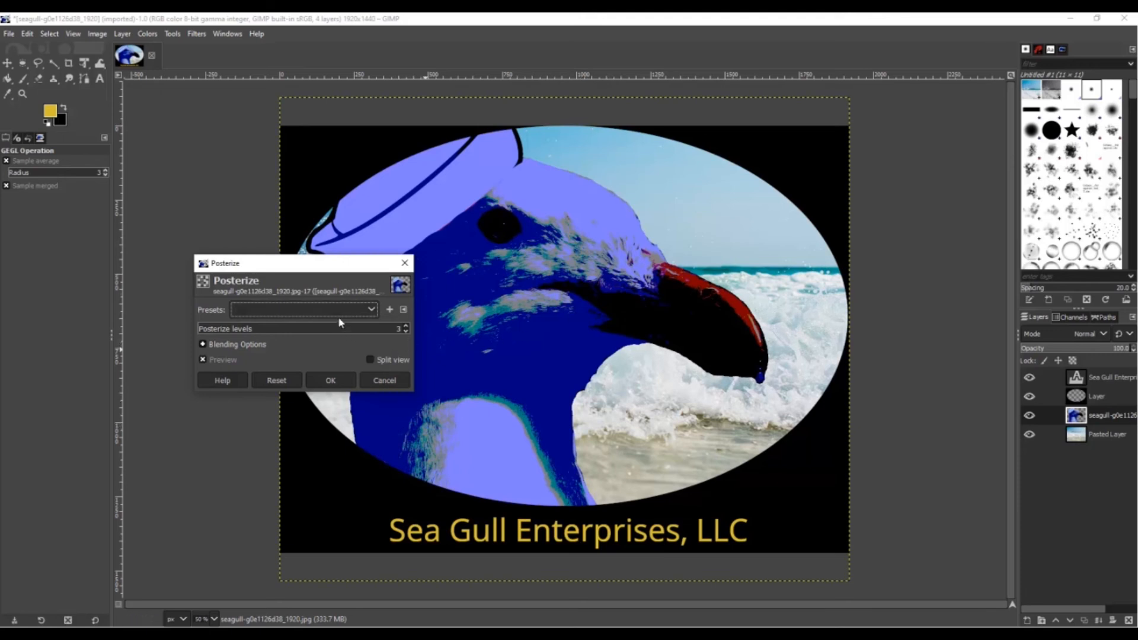
click(406, 326)
click(406, 331)
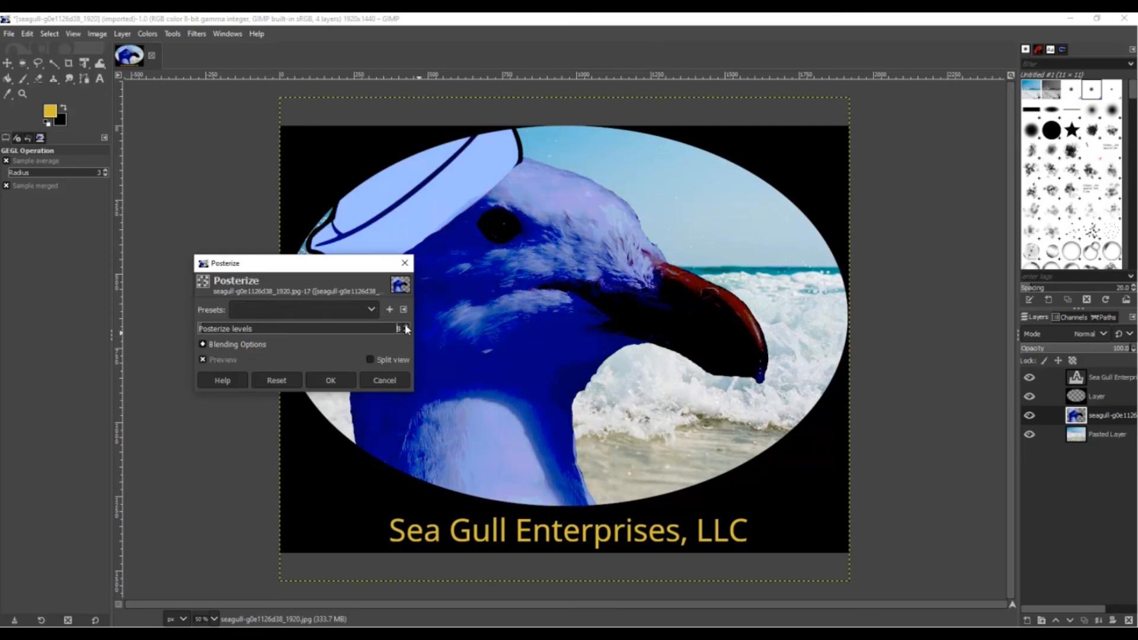
click(406, 332)
click(406, 331)
click(406, 331)
click(406, 331)
click(406, 331)
click(406, 331)
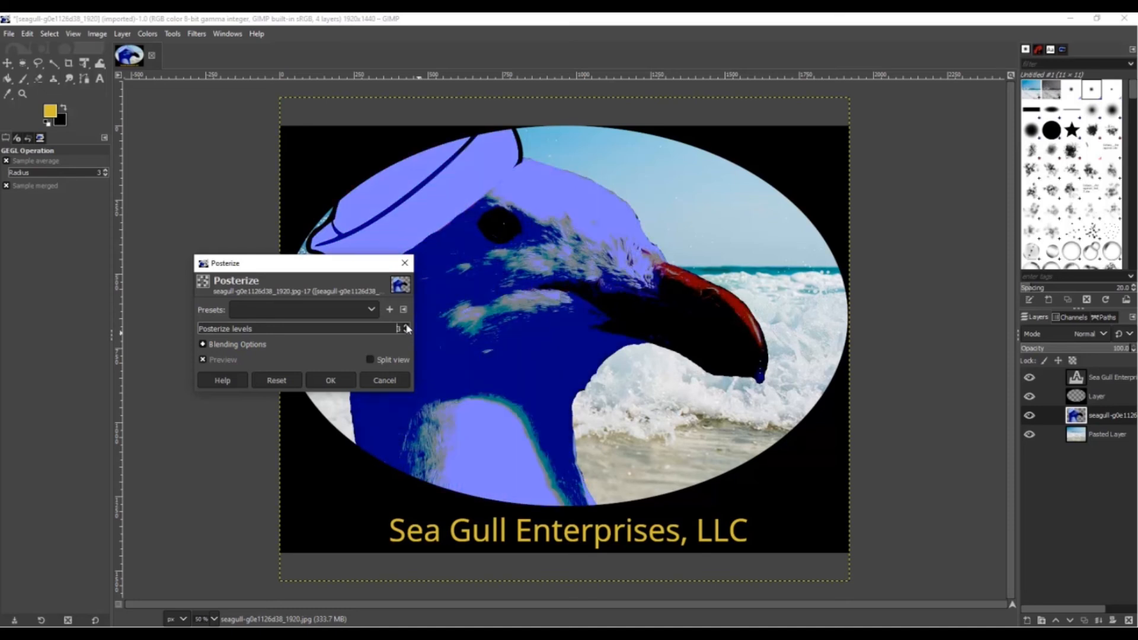
click(407, 332)
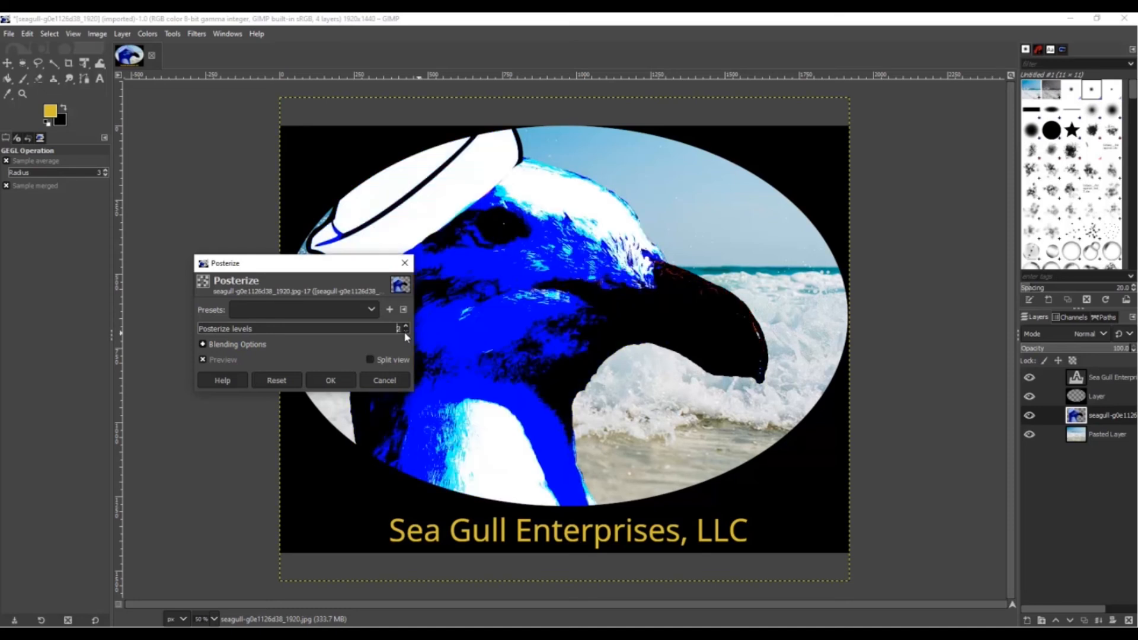
Compare posterize levels 2, 3 and 4 on the seagull layer, and cancel the effect
scroll(406, 332, up, 1)
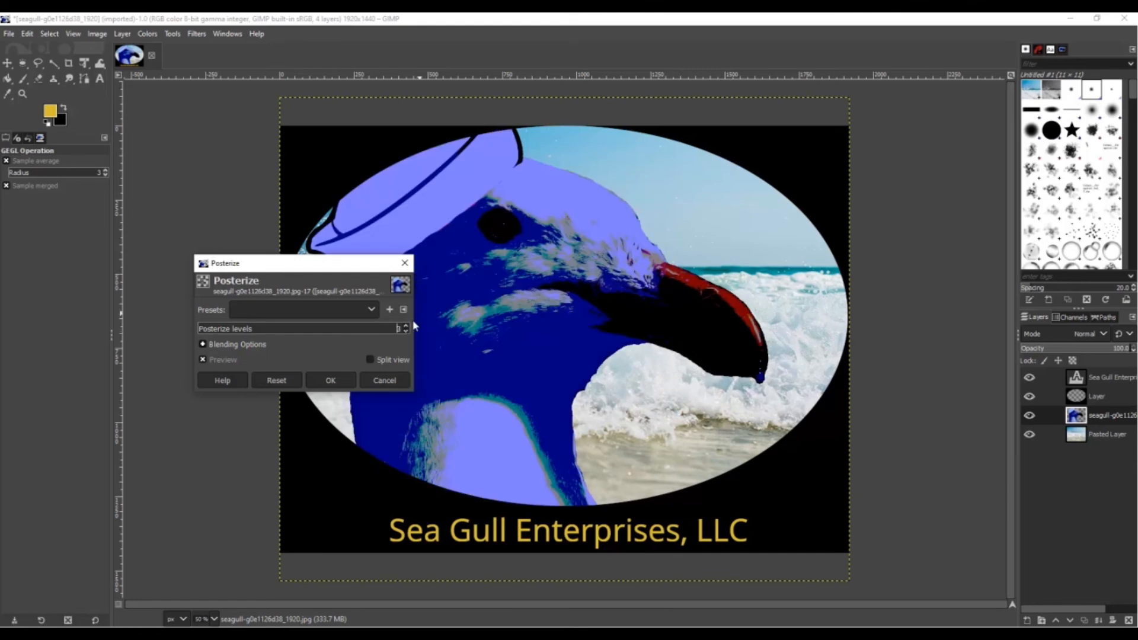
click(407, 332)
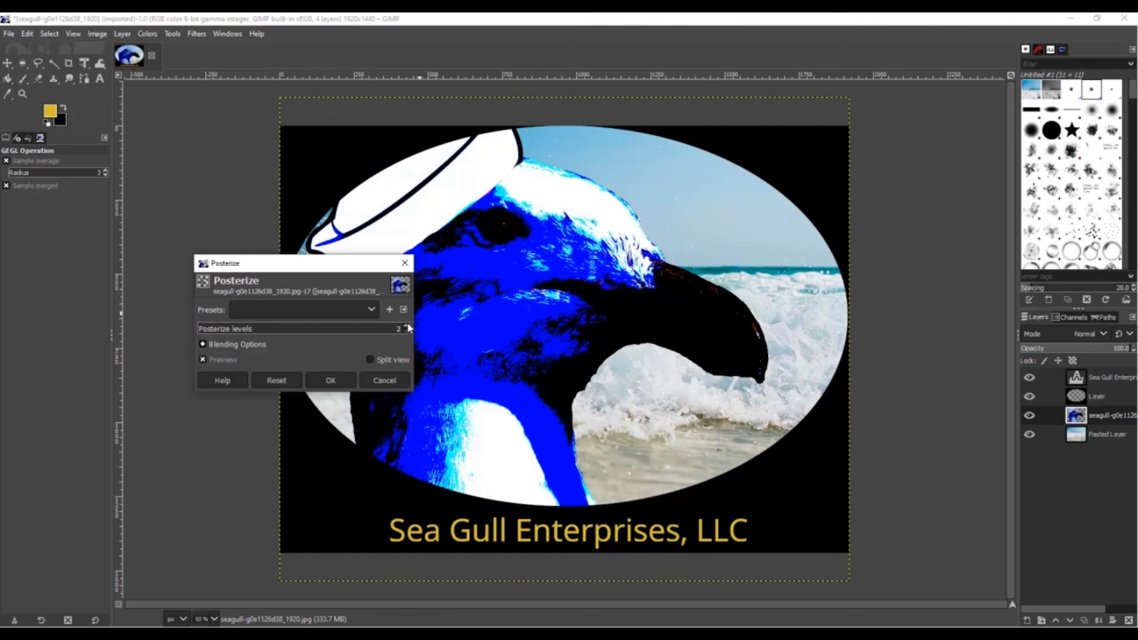
click(406, 327)
click(407, 327)
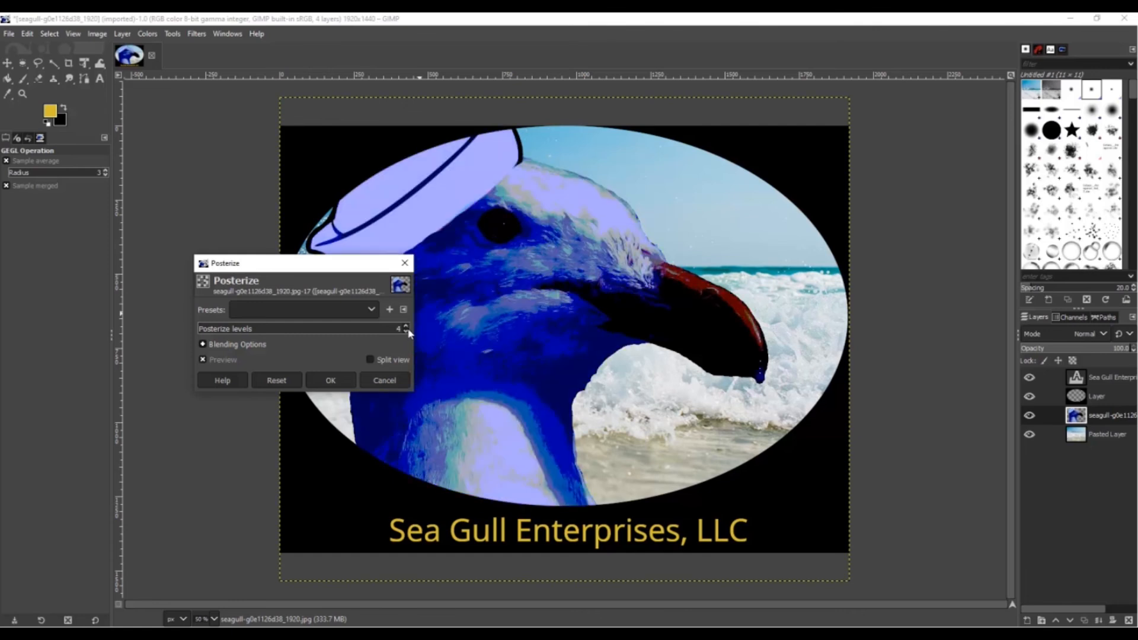
click(406, 333)
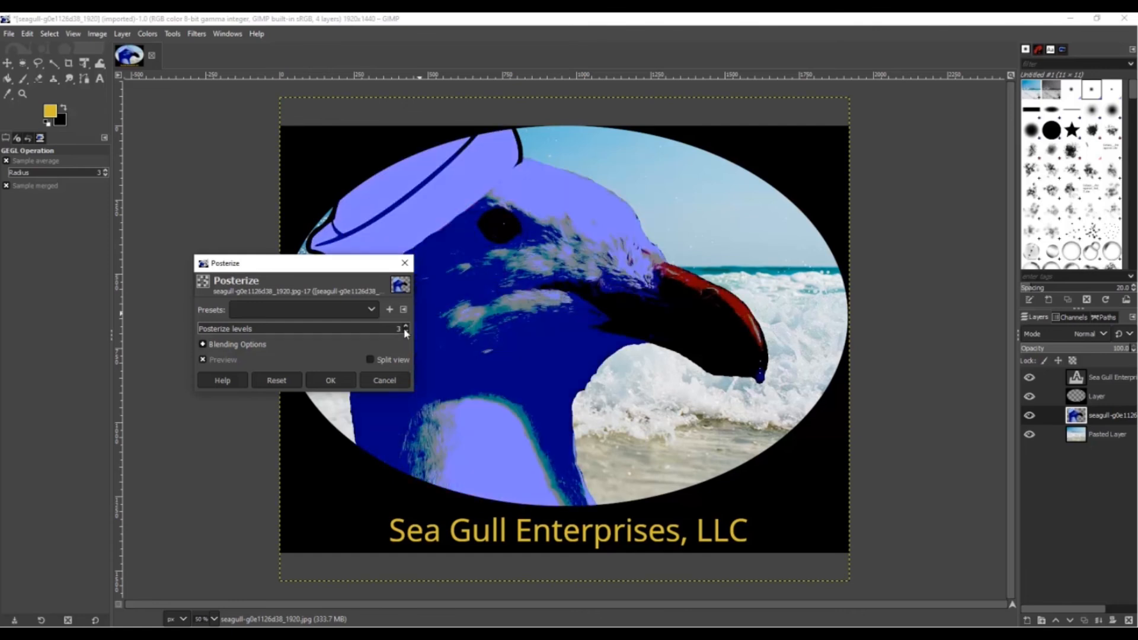
click(406, 314)
click(409, 321)
click(407, 326)
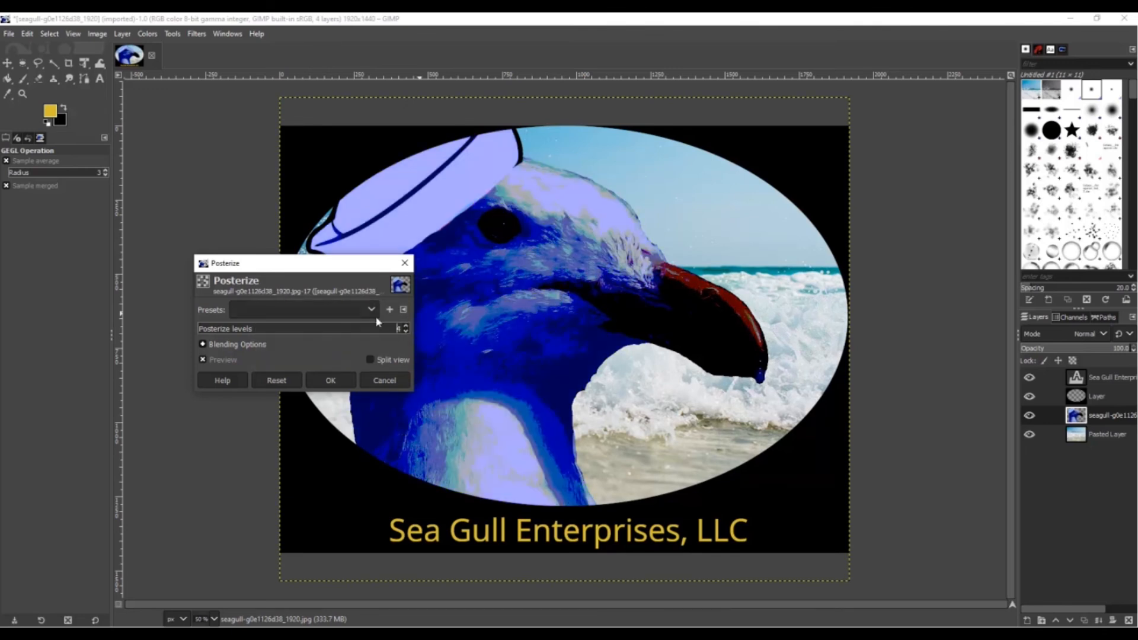
click(375, 380)
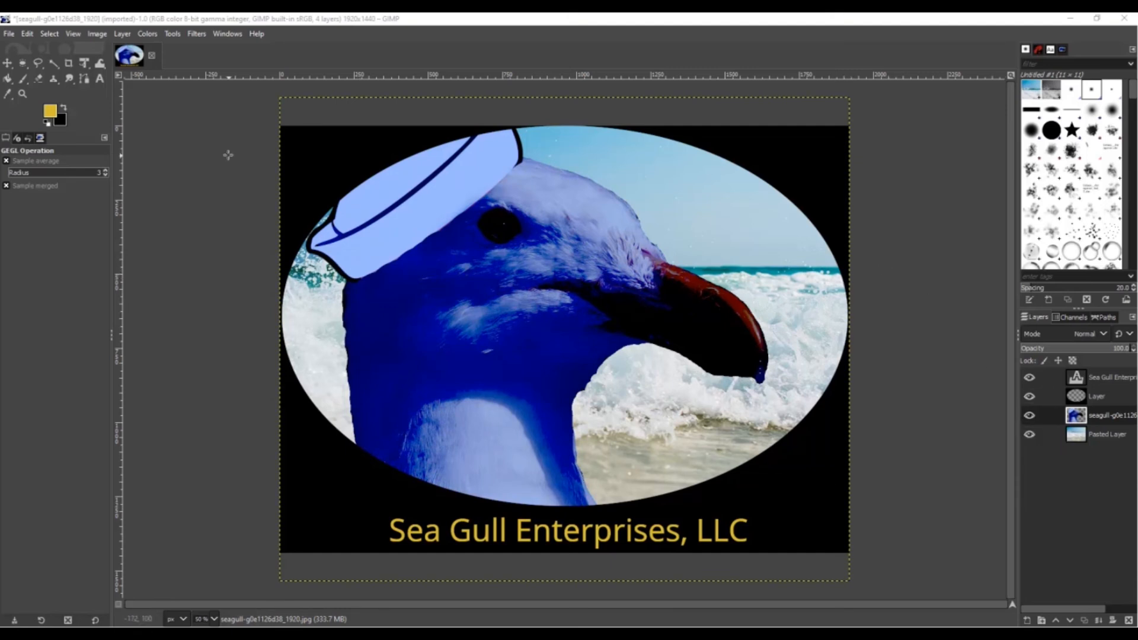
Preview the Newsprint distortion filter on the seagull layer with its default settings, and cancel it
click(147, 35)
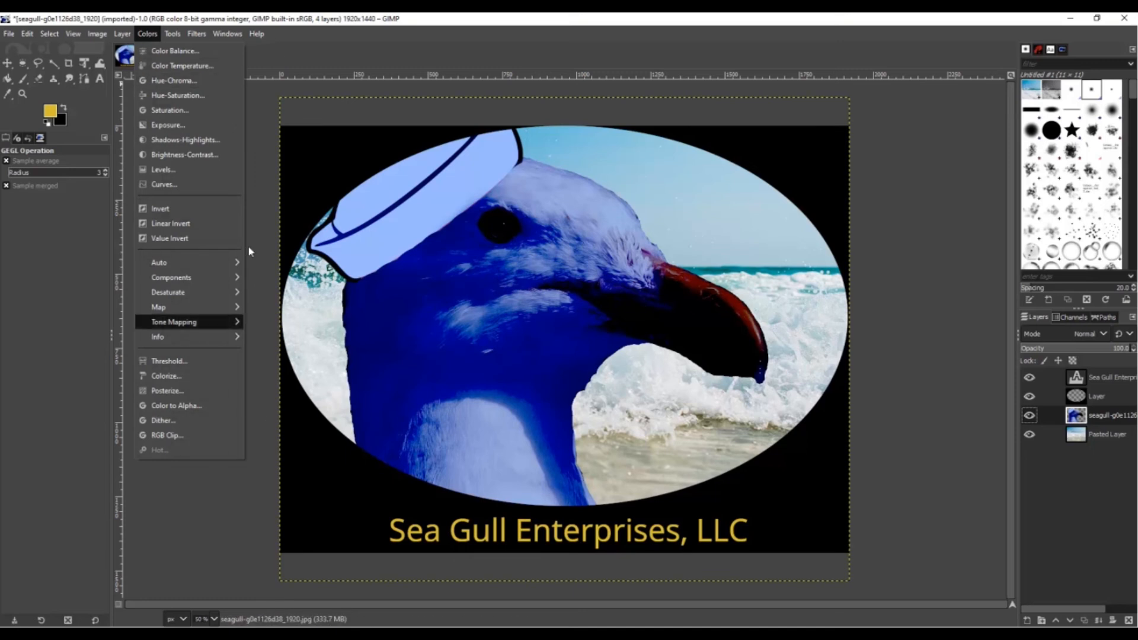
mouse_move(196, 36)
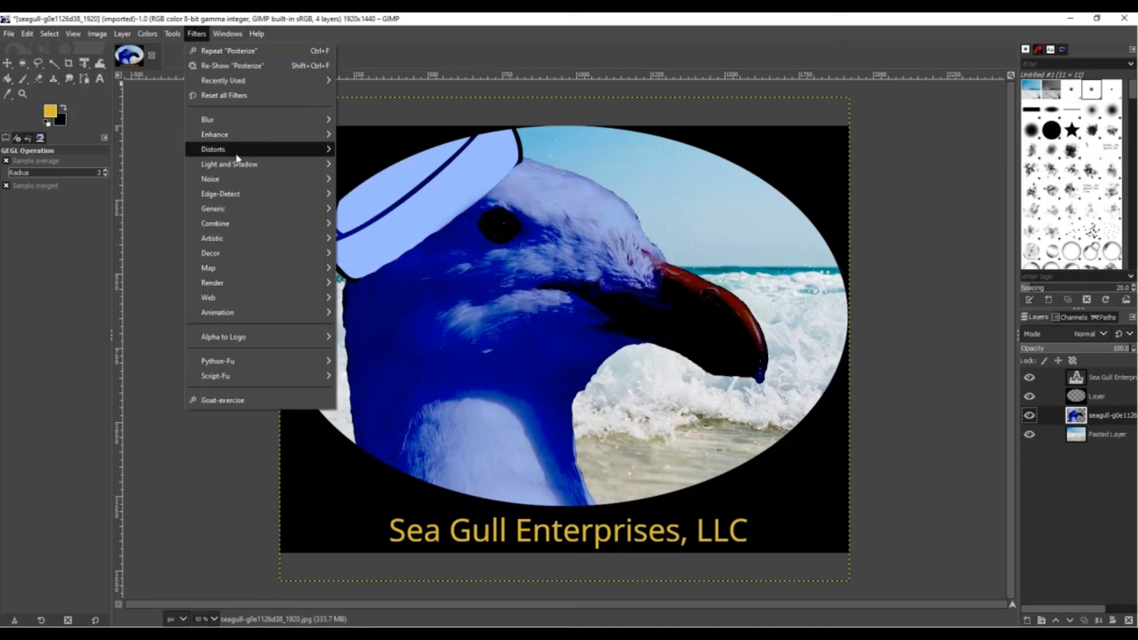
mouse_move(238, 159)
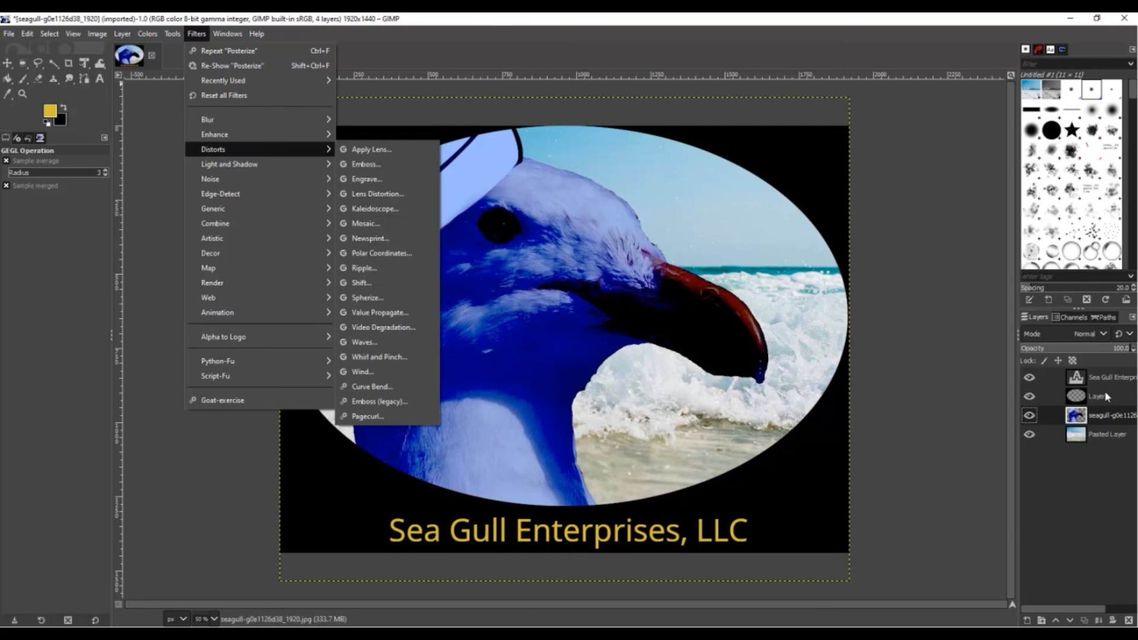
click(371, 238)
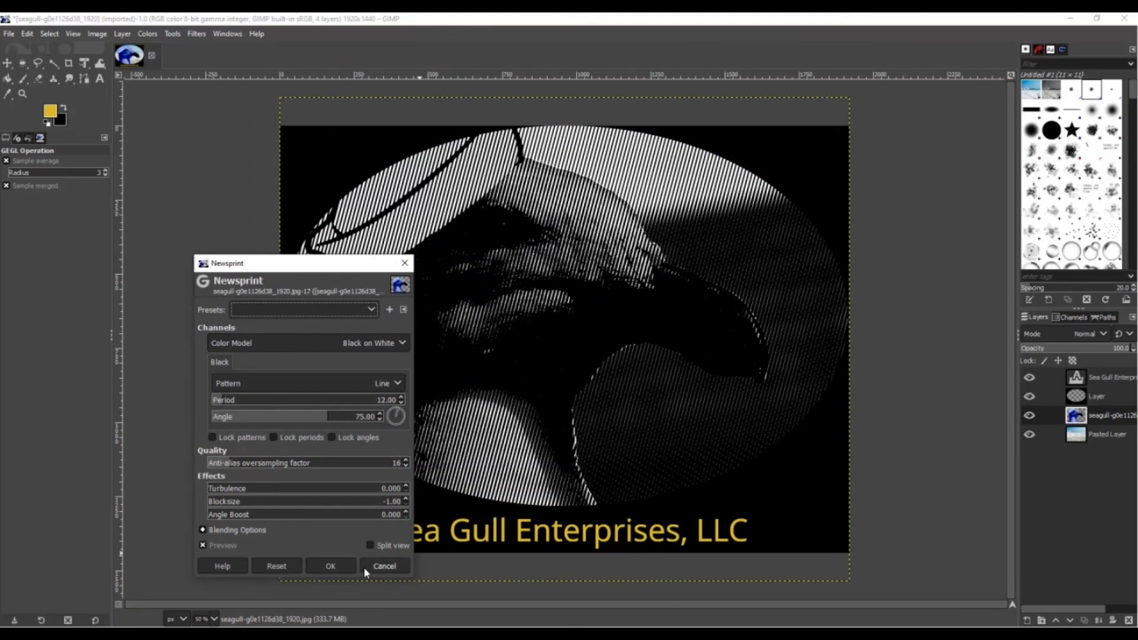
click(383, 566)
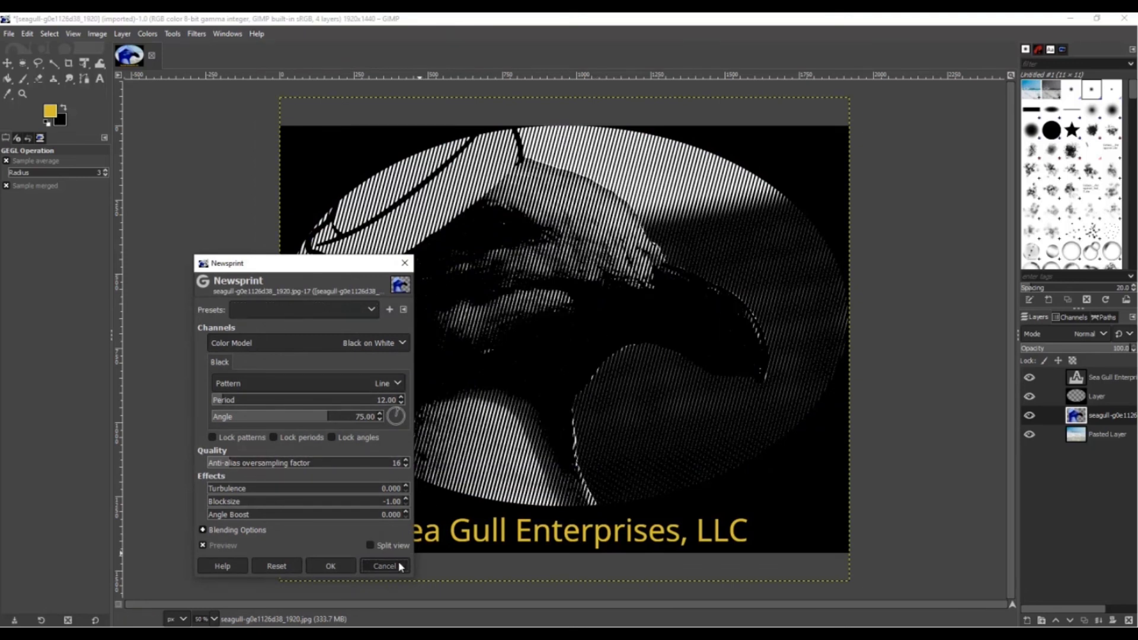
Preview the Mandelbrot Fractal Trace filter on the beach background in Pasted Layer, and cancel it
click(1085, 434)
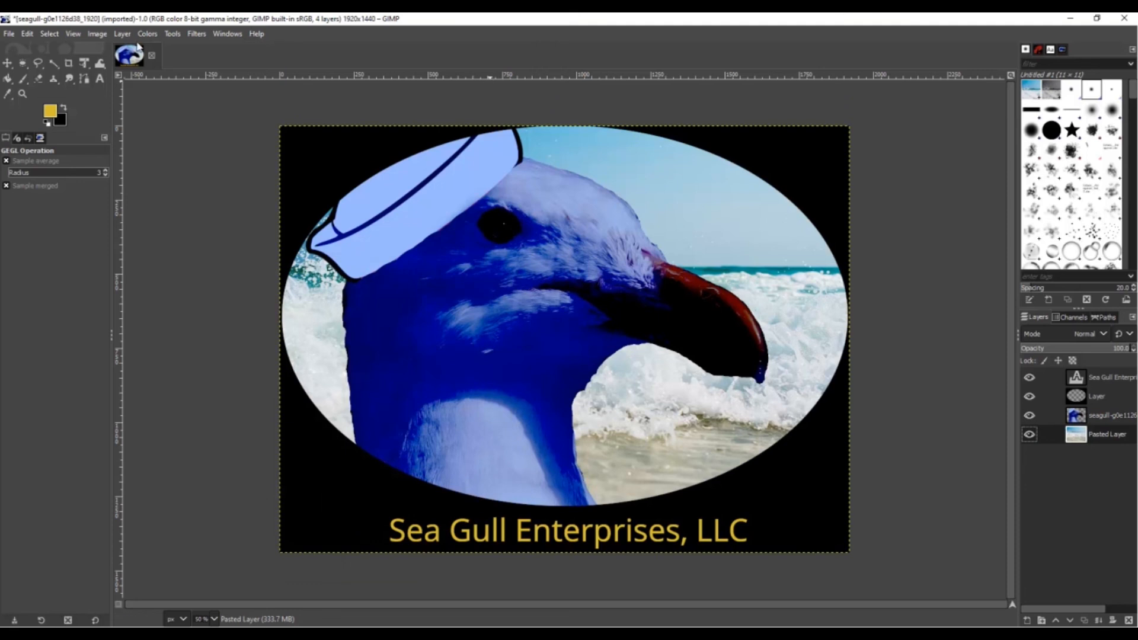
click(172, 34)
mouse_move(196, 34)
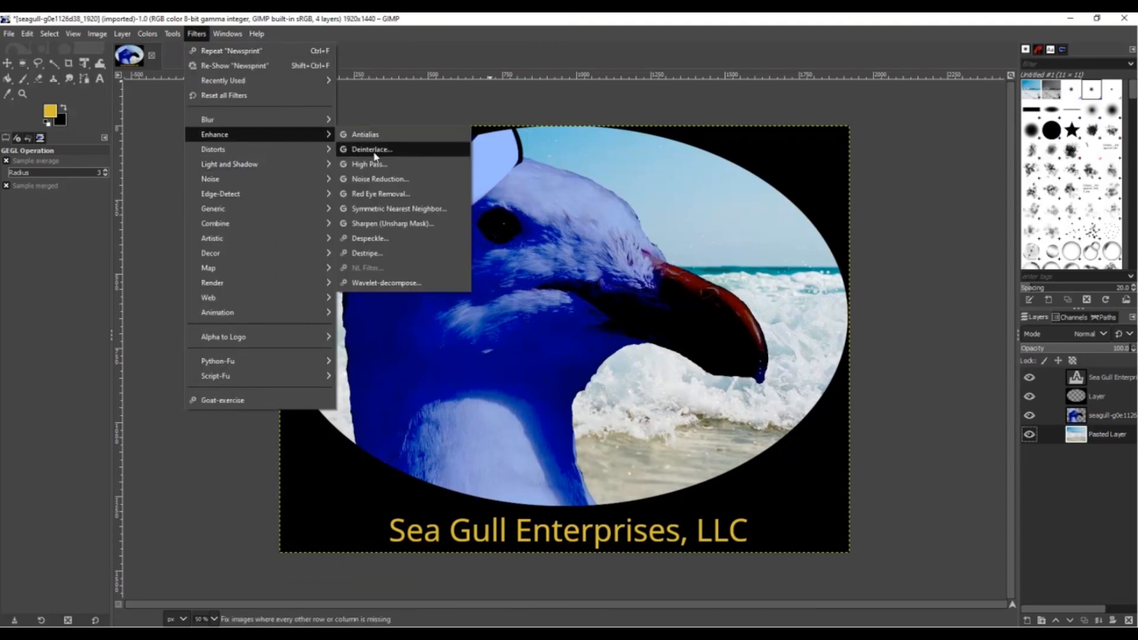
mouse_move(223, 123)
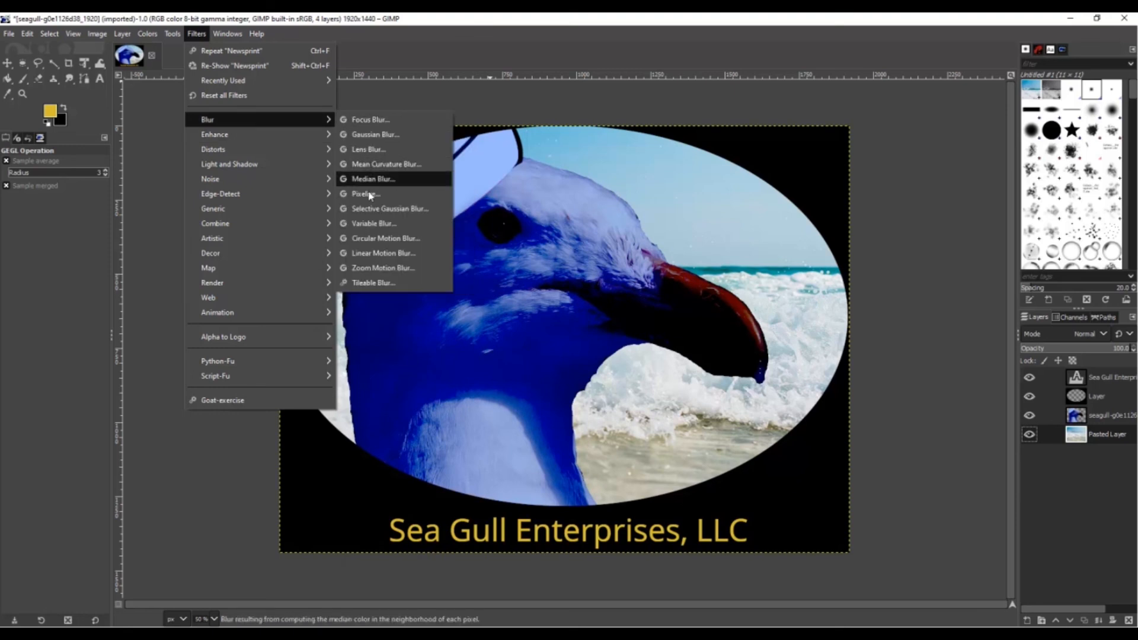
mouse_move(208, 230)
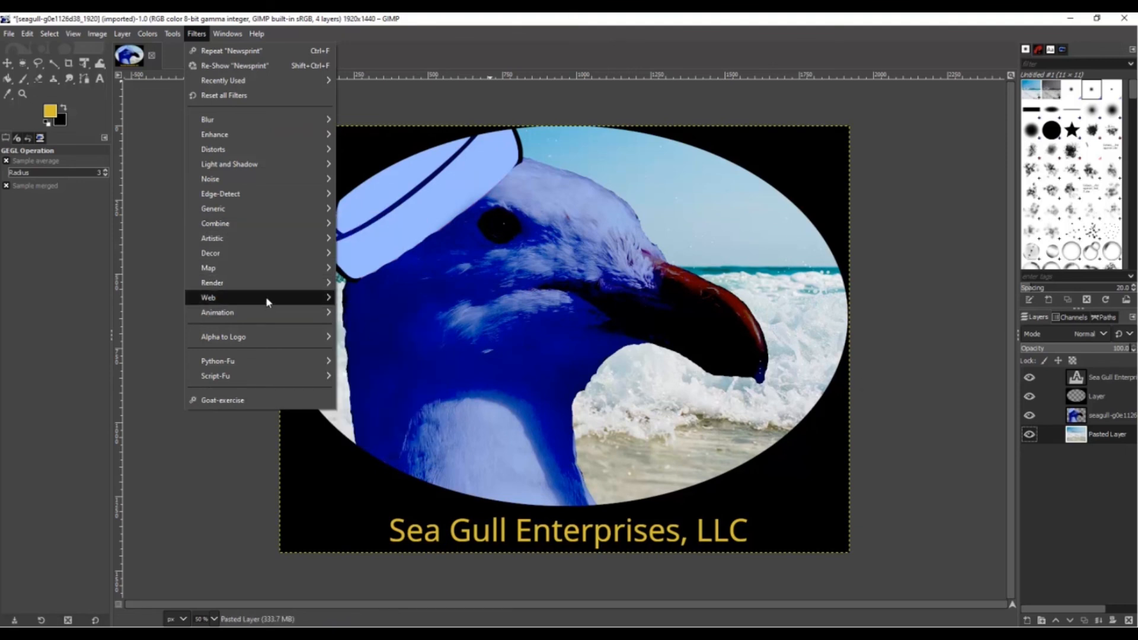
mouse_move(266, 299)
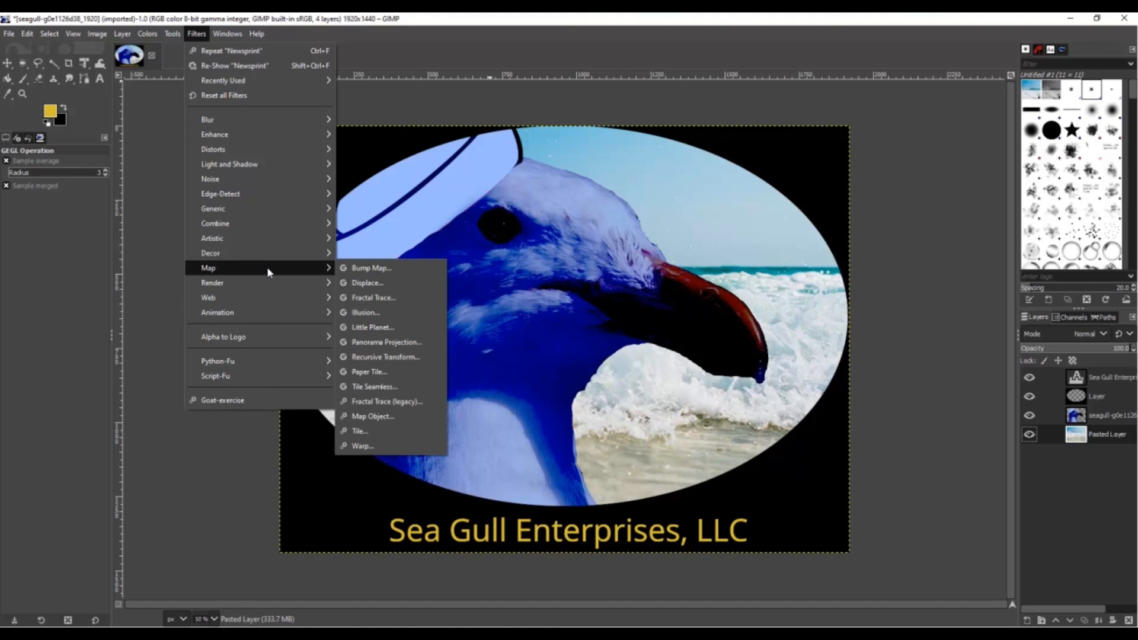
click(395, 298)
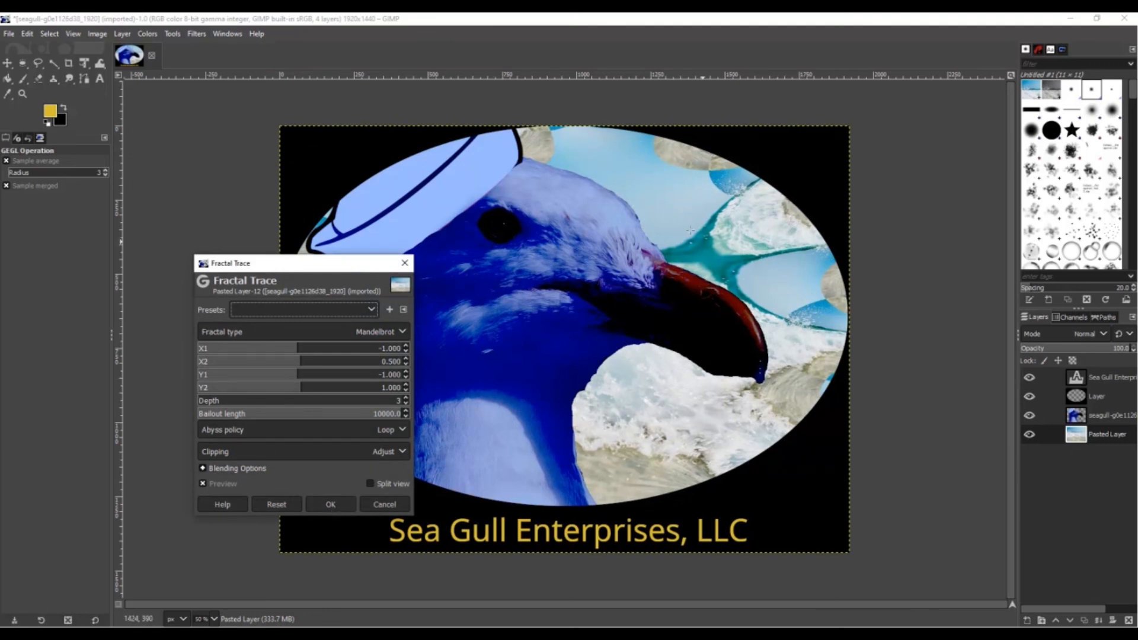
click(384, 505)
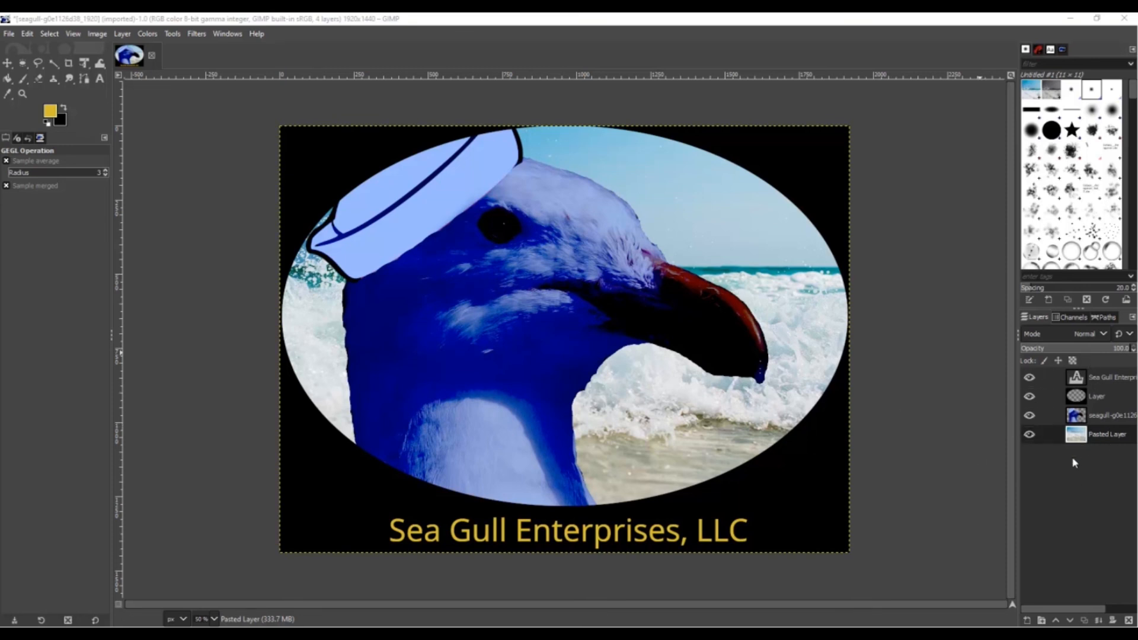
Hide the seagull, oval border, caption and beach background layers
click(1030, 415)
click(1030, 396)
click(1030, 377)
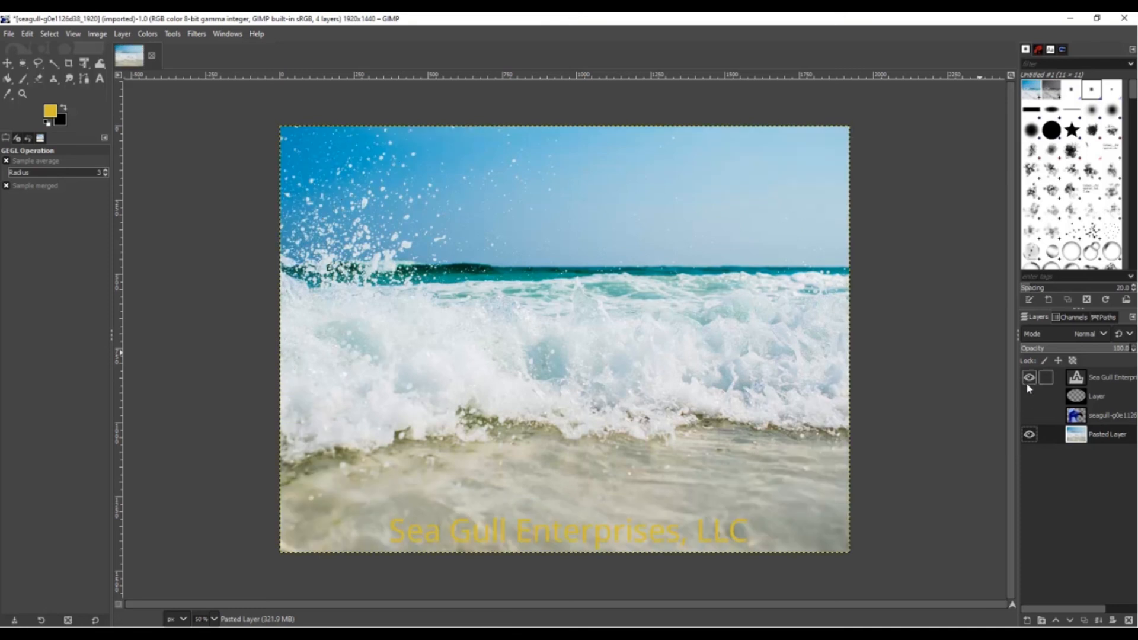
click(1030, 436)
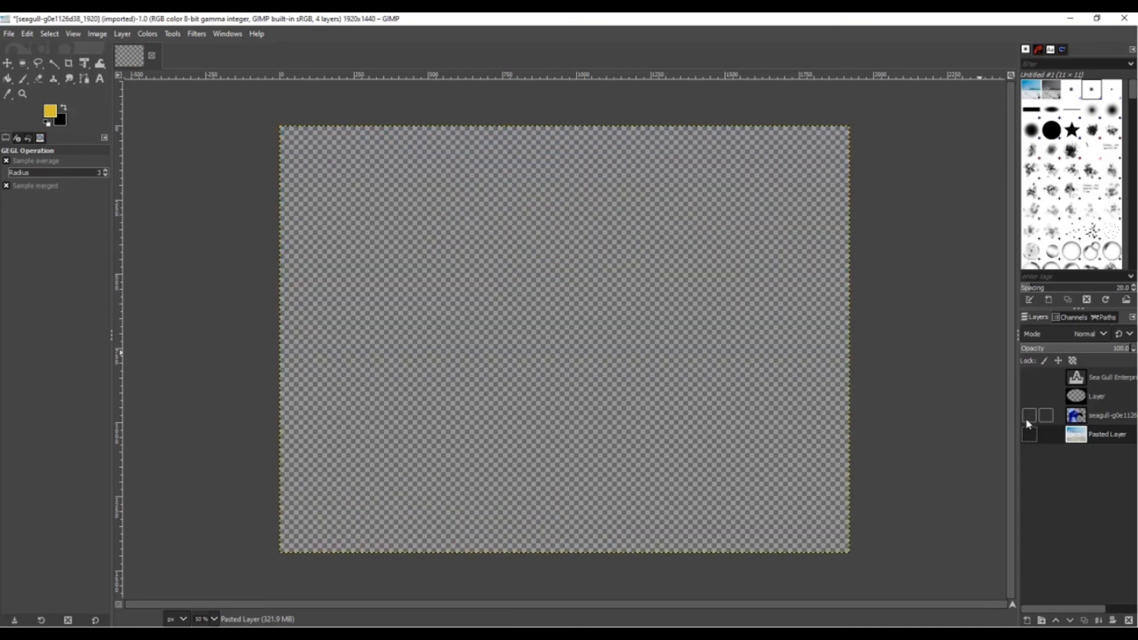
Show and hide the seagull, oval border and caption layers one at a time to inspect each alone
click(1030, 415)
click(1030, 415)
click(1029, 396)
click(1030, 396)
click(1030, 377)
click(1030, 377)
Make the beach background, seagull, oval border and caption layers visible again
click(1030, 437)
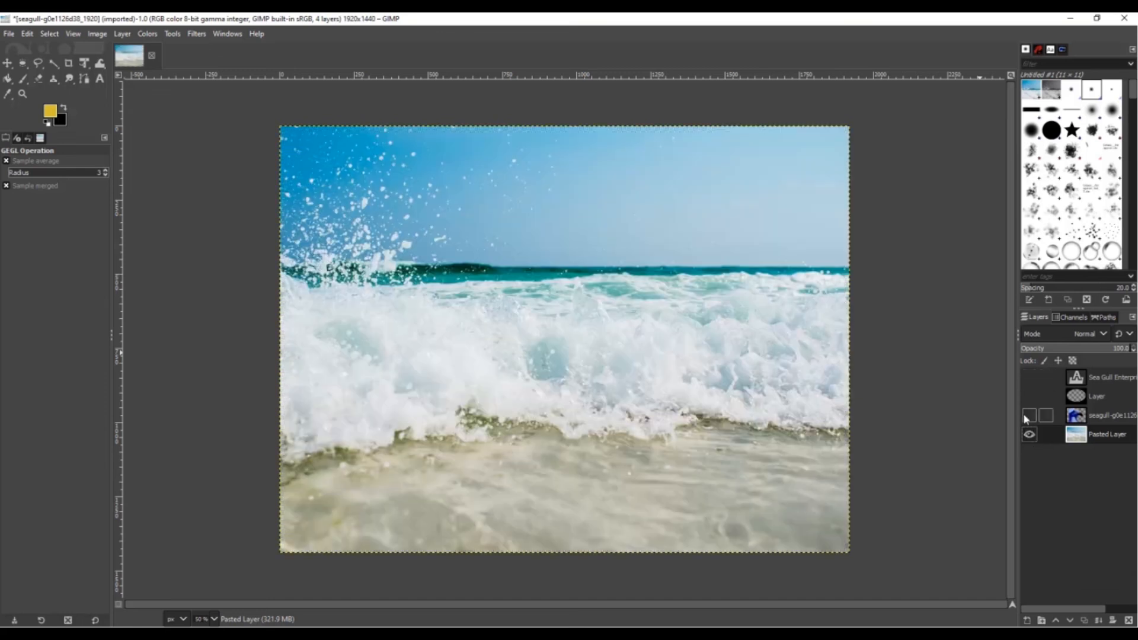
click(1030, 415)
click(1030, 396)
click(1029, 377)
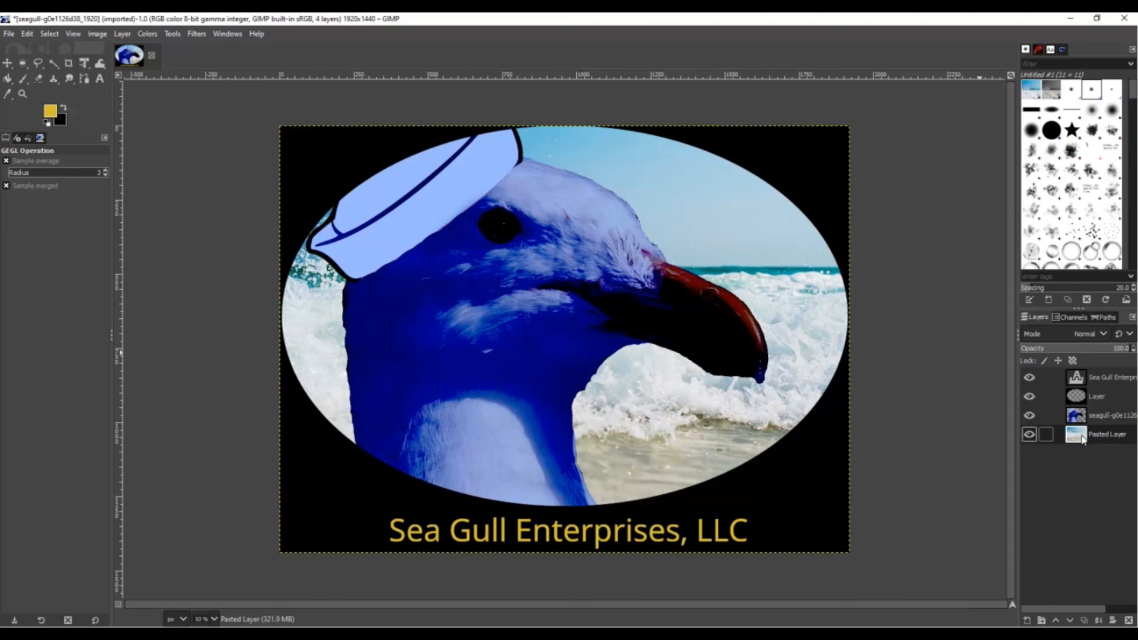
drag(1083, 439, 1074, 423)
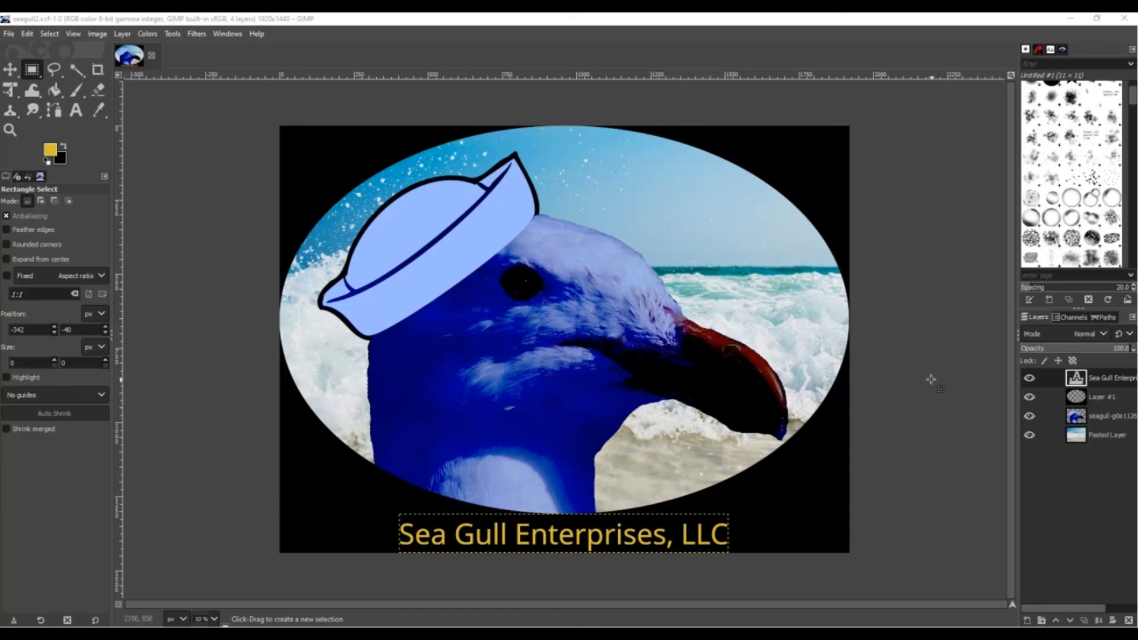
Open the Save As dialog for the project as seagull2.xcf, and cancel it without saving
click(7, 35)
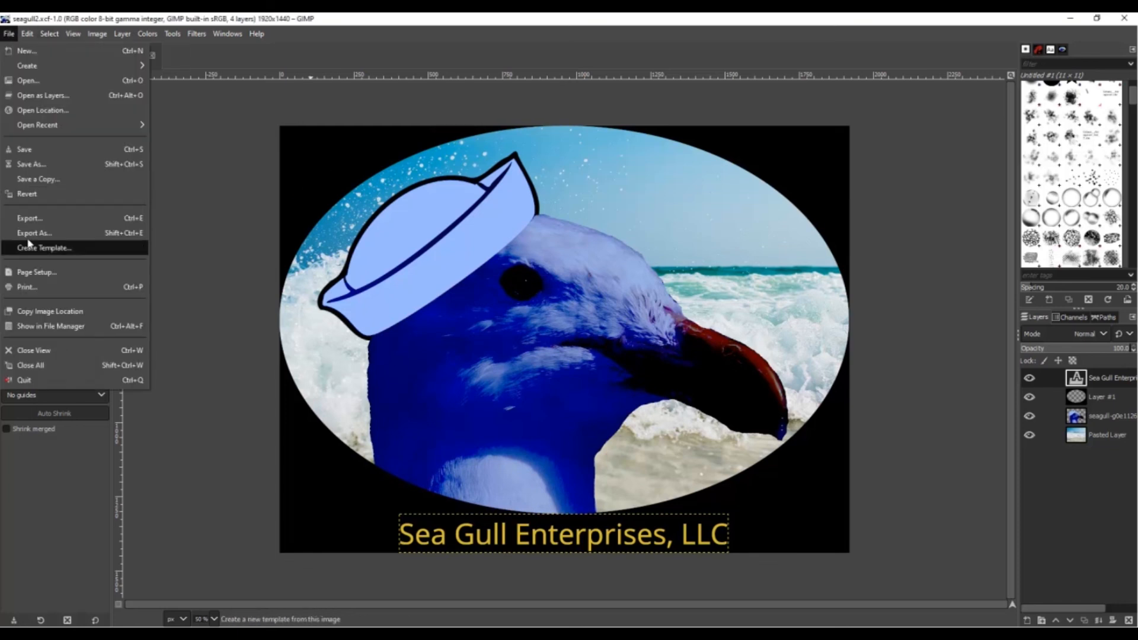
click(31, 165)
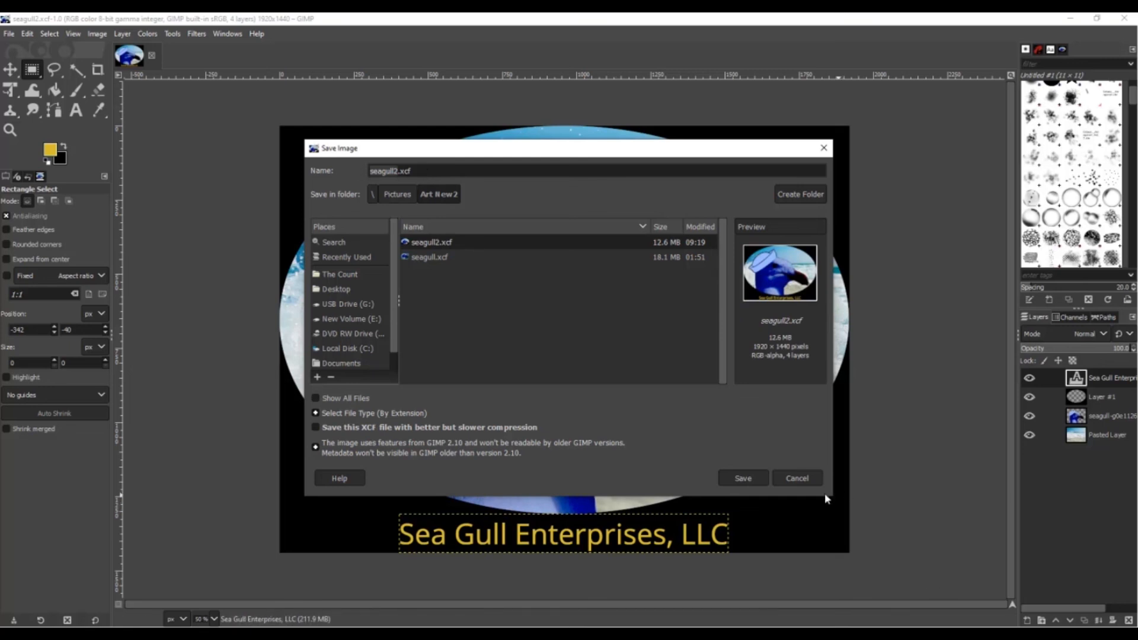
click(797, 478)
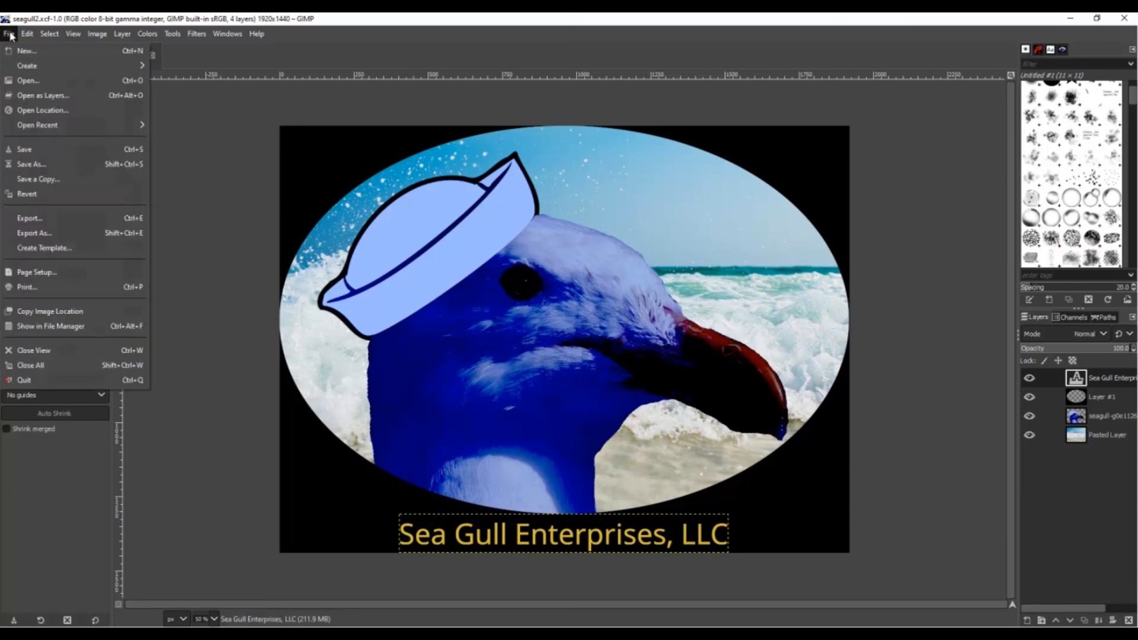
Open the Export As dialog for seagull2.png with the file name ready for editing, and cancel the export
click(9, 33)
click(87, 234)
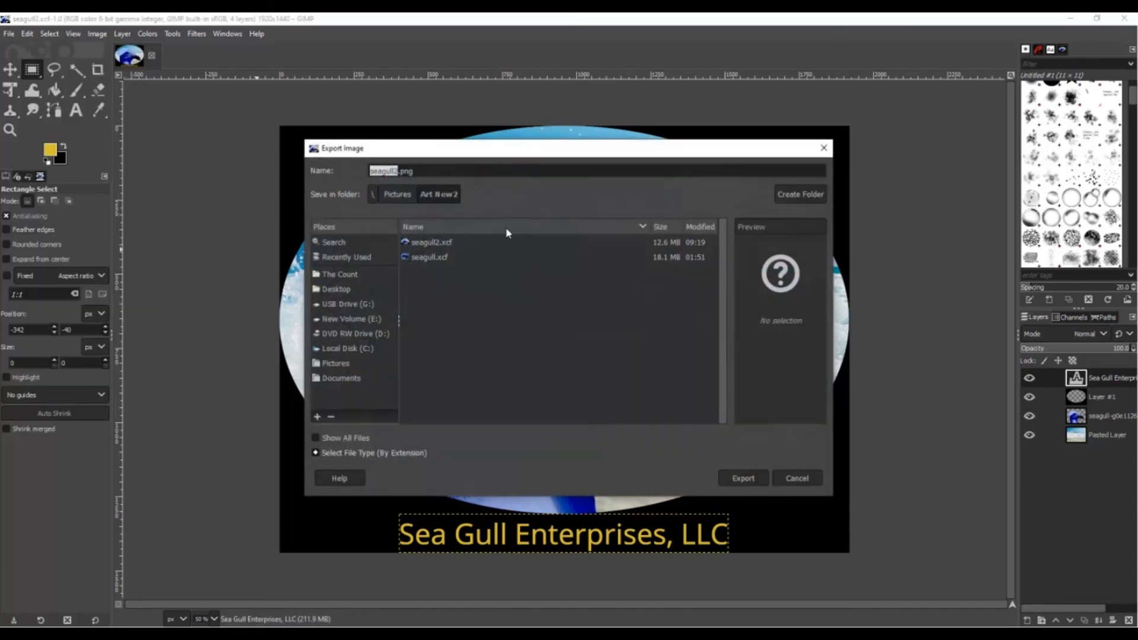
click(432, 174)
click(798, 478)
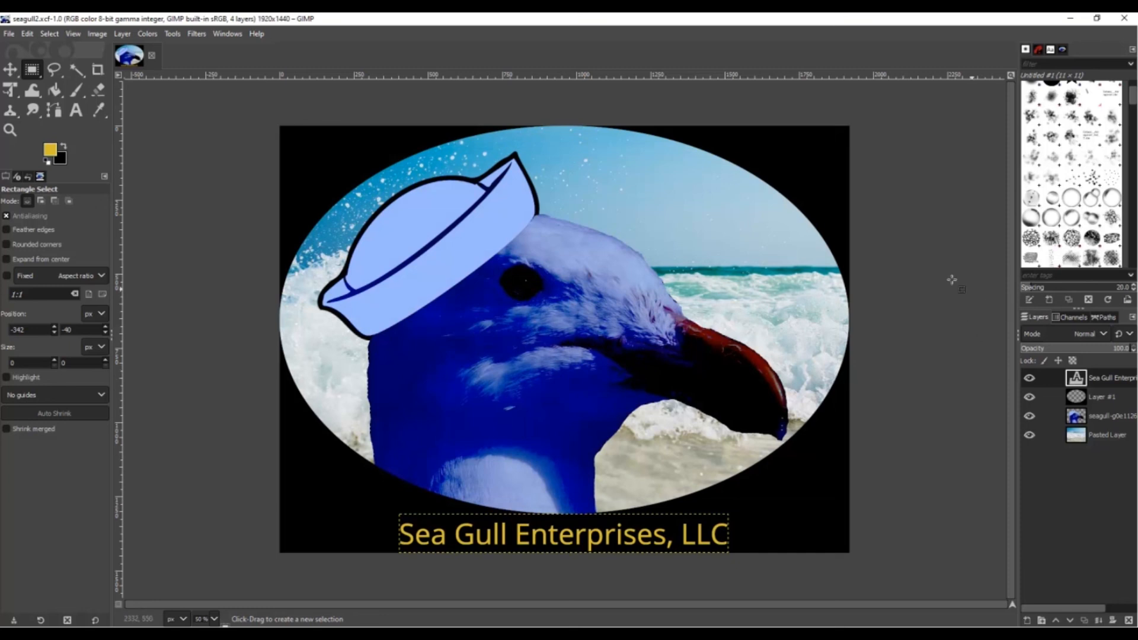